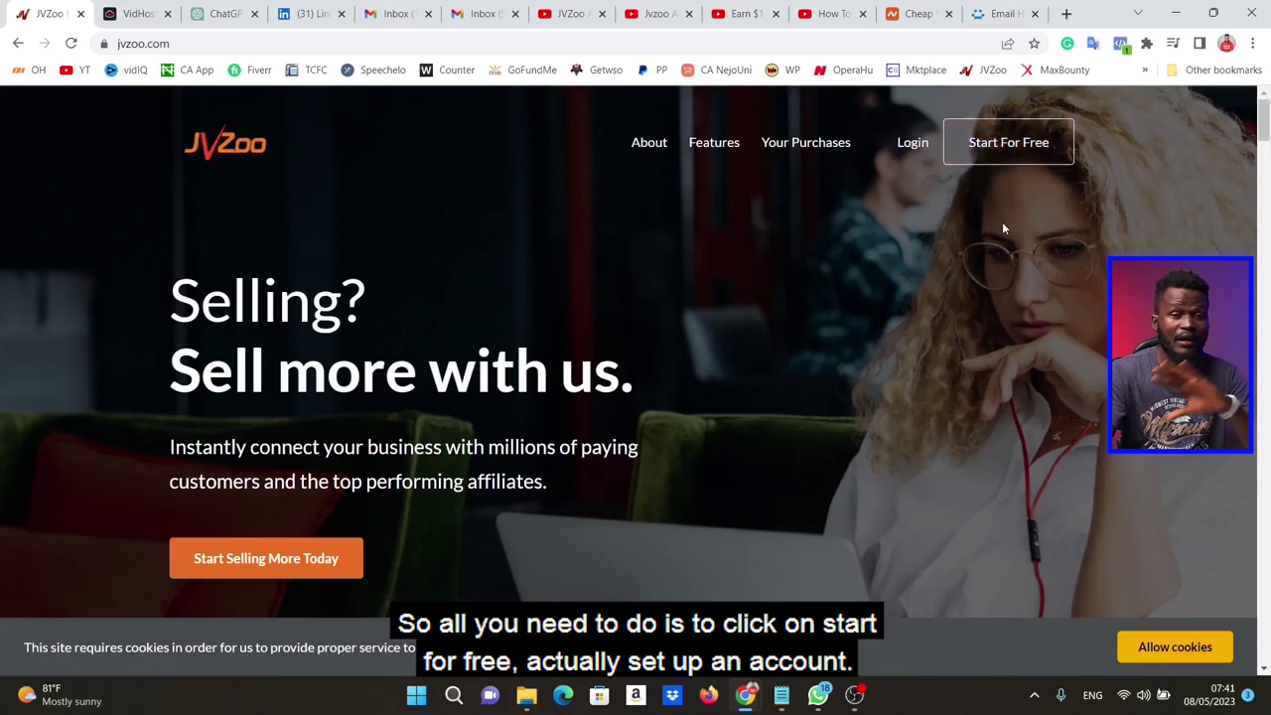
Start a free JVZoo sign-up and enter the full name, e-mail, password and password confirmation.
click(990, 161)
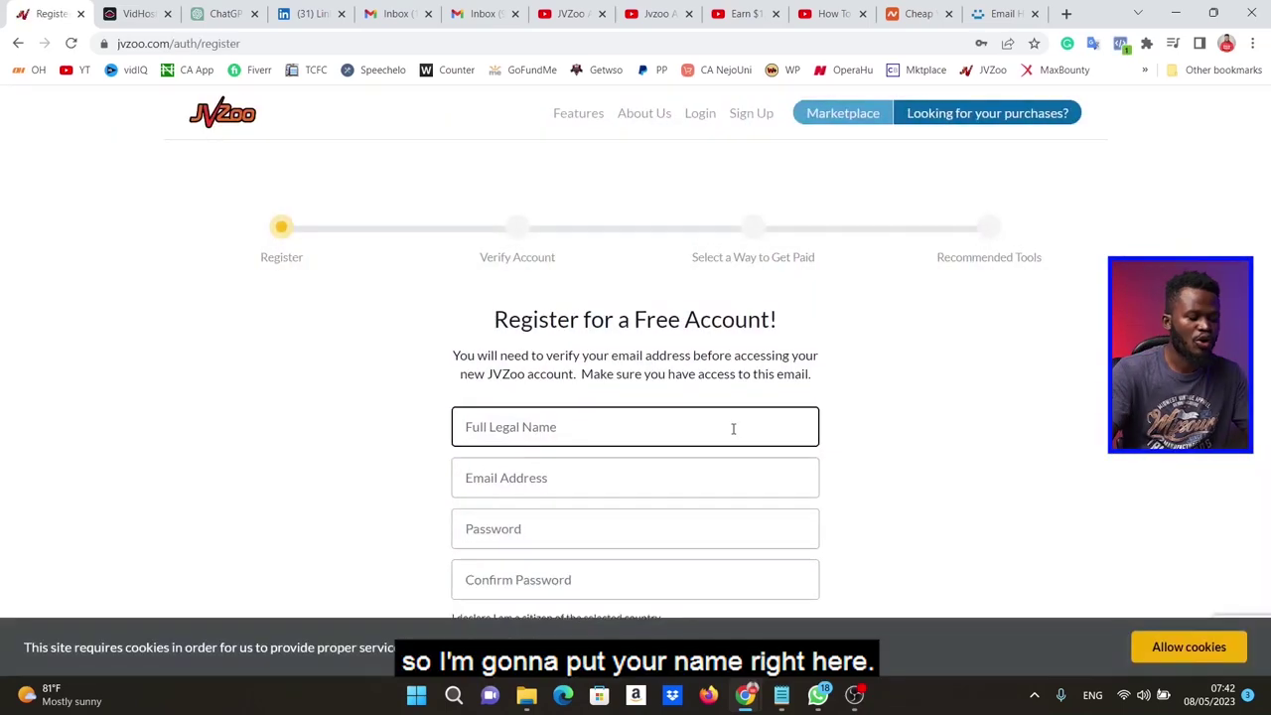
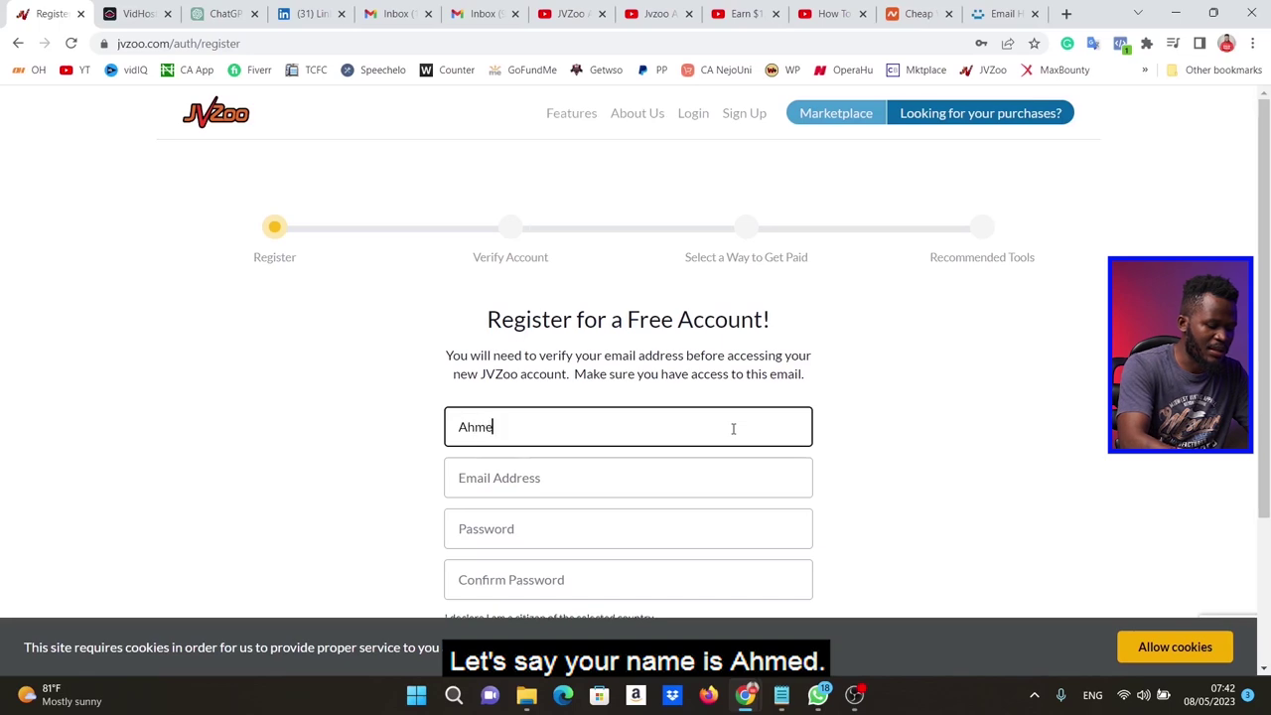
click(783, 479)
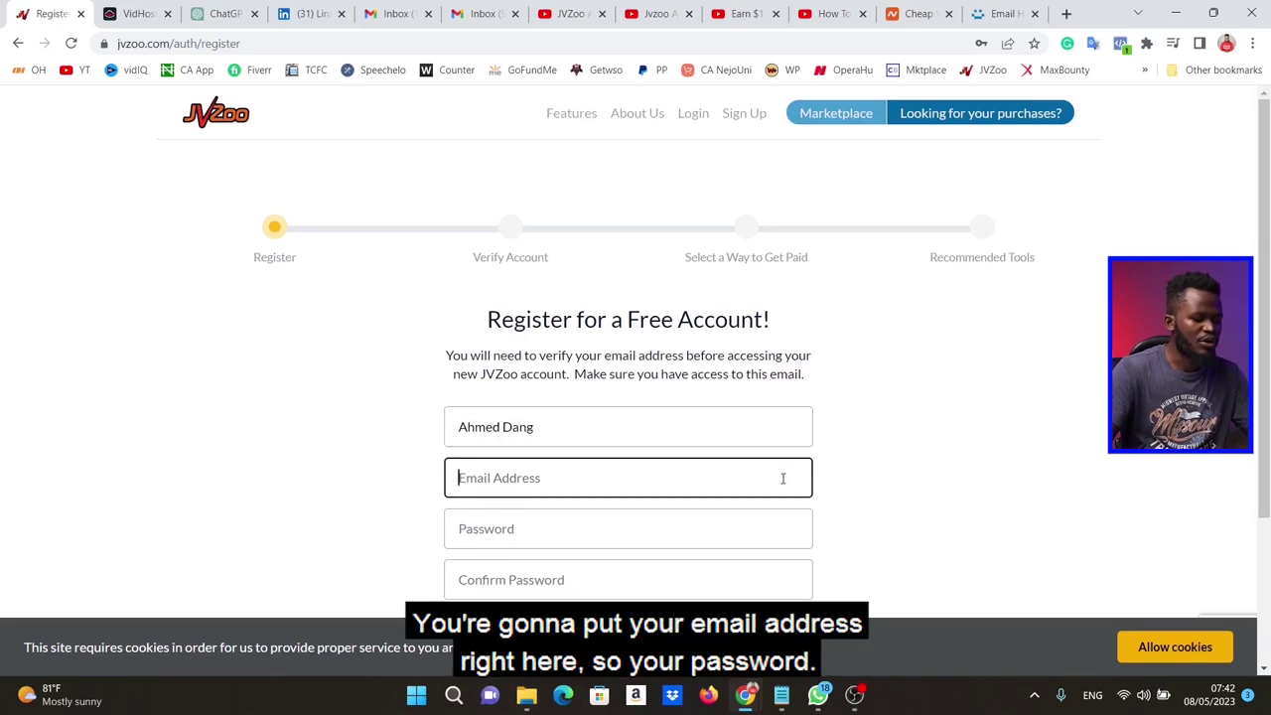
key(ctrl+v)
scroll(781, 417, down, 2)
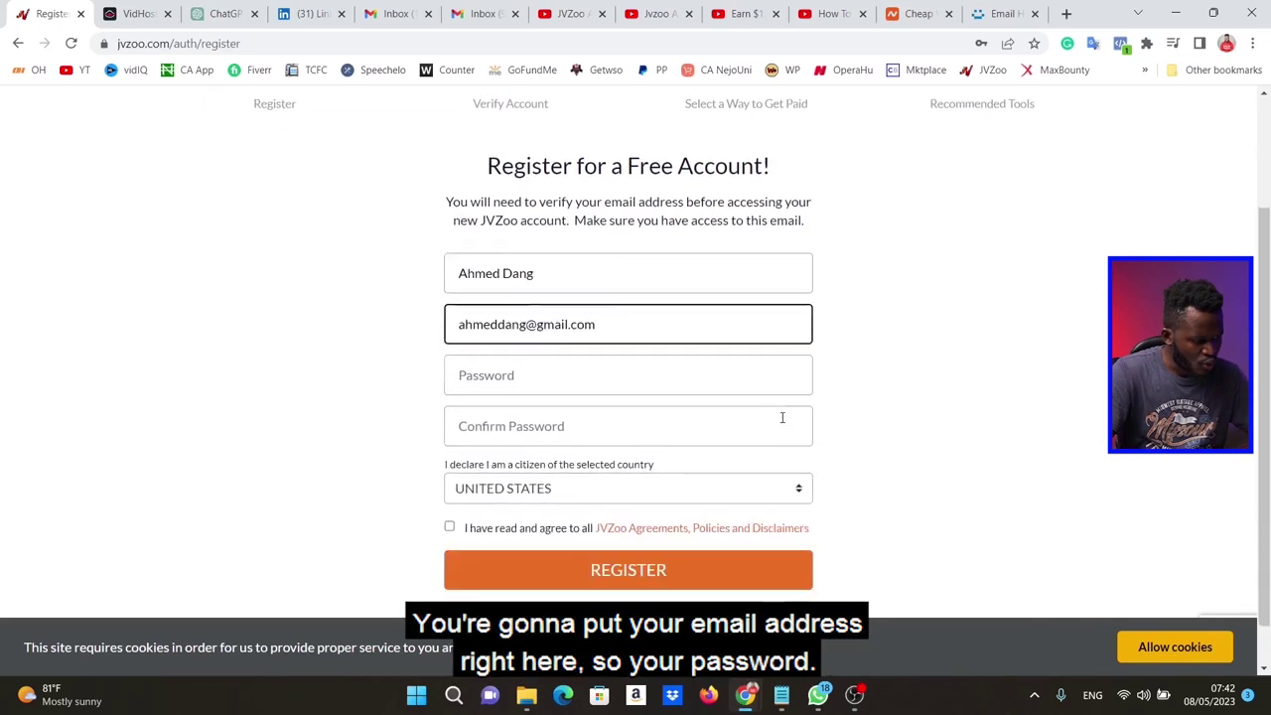
click(617, 379)
key(ctrl+v)
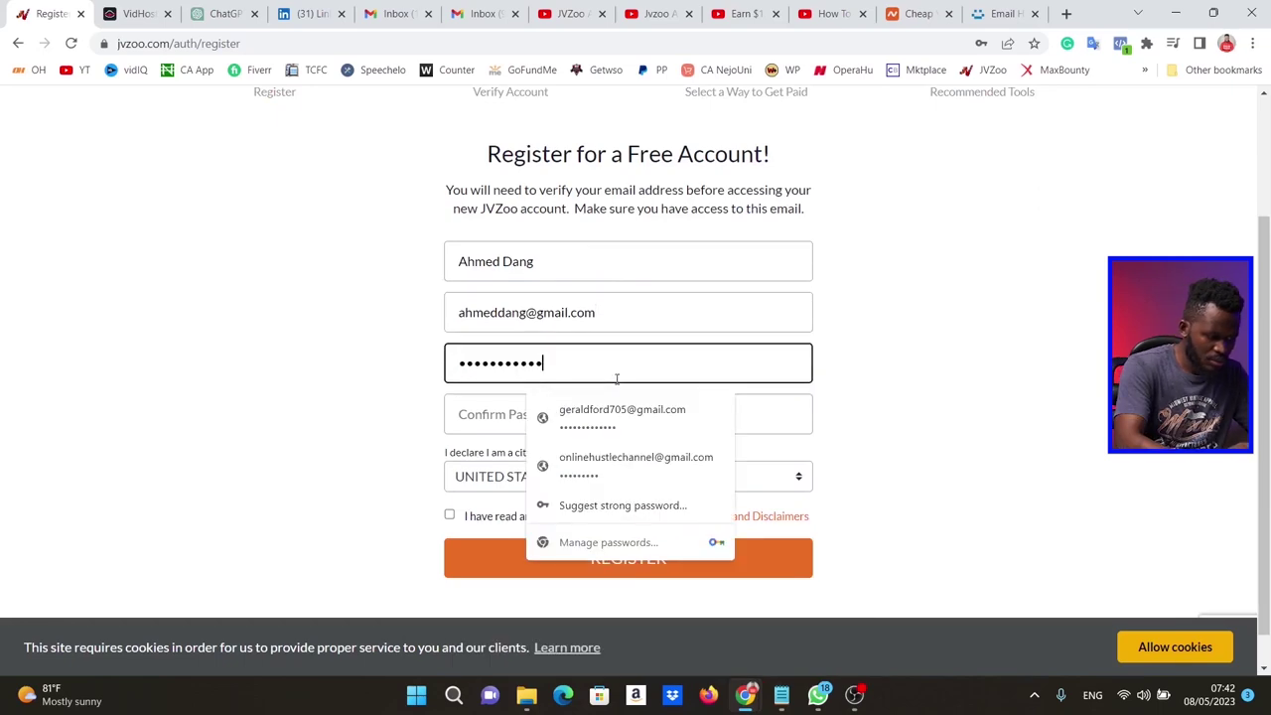
click(508, 414)
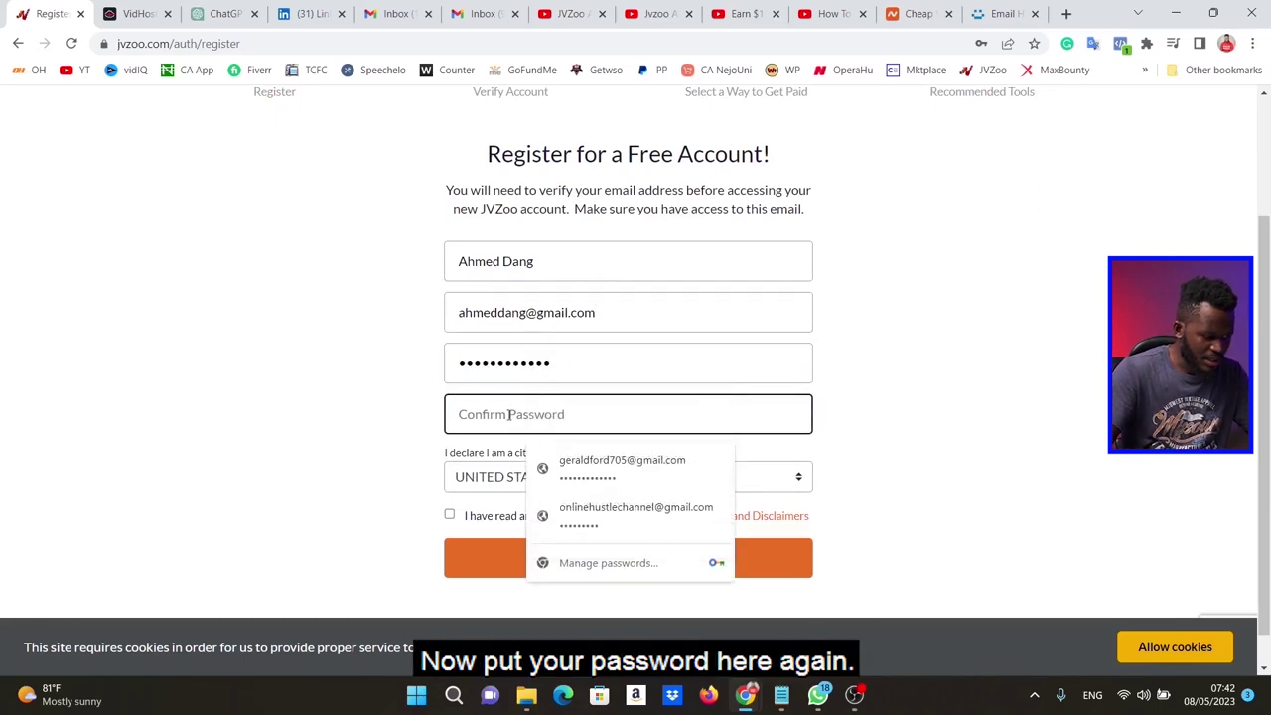
key(ctrl+v)
Choose Nigeria as the country, accept the agreements and submit the registration.
click(554, 483)
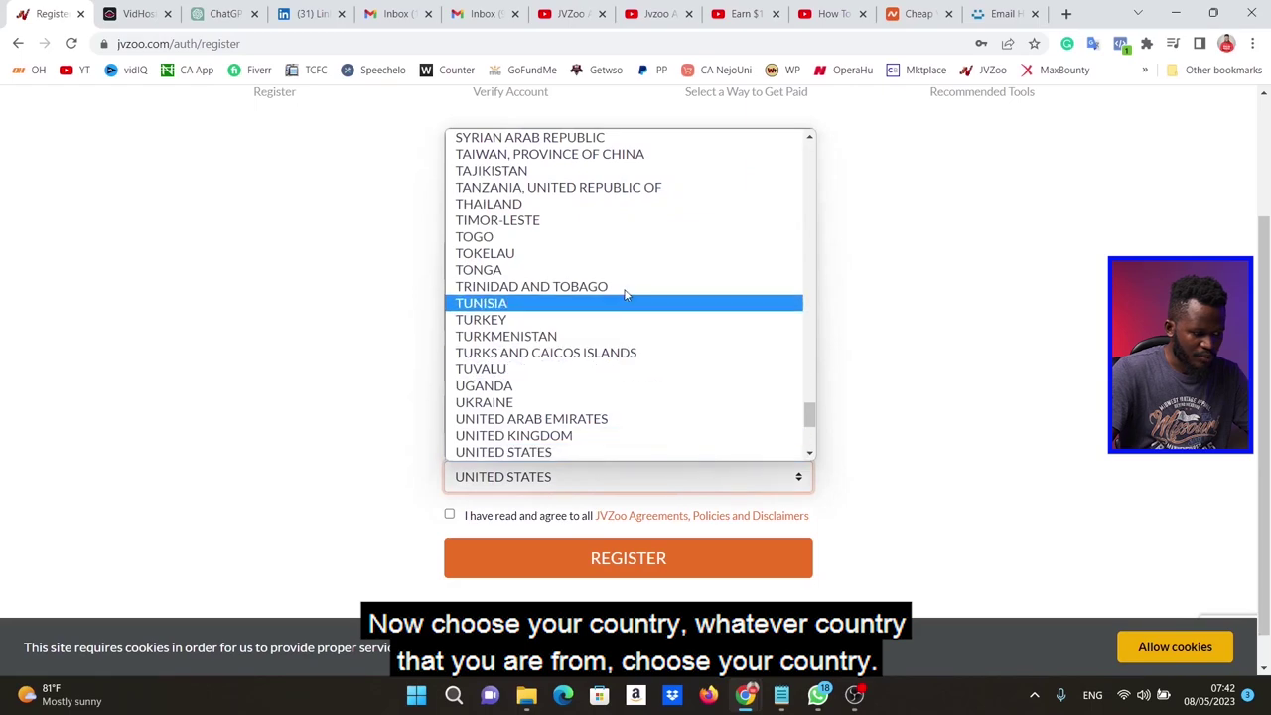
scroll(627, 336, up, 20)
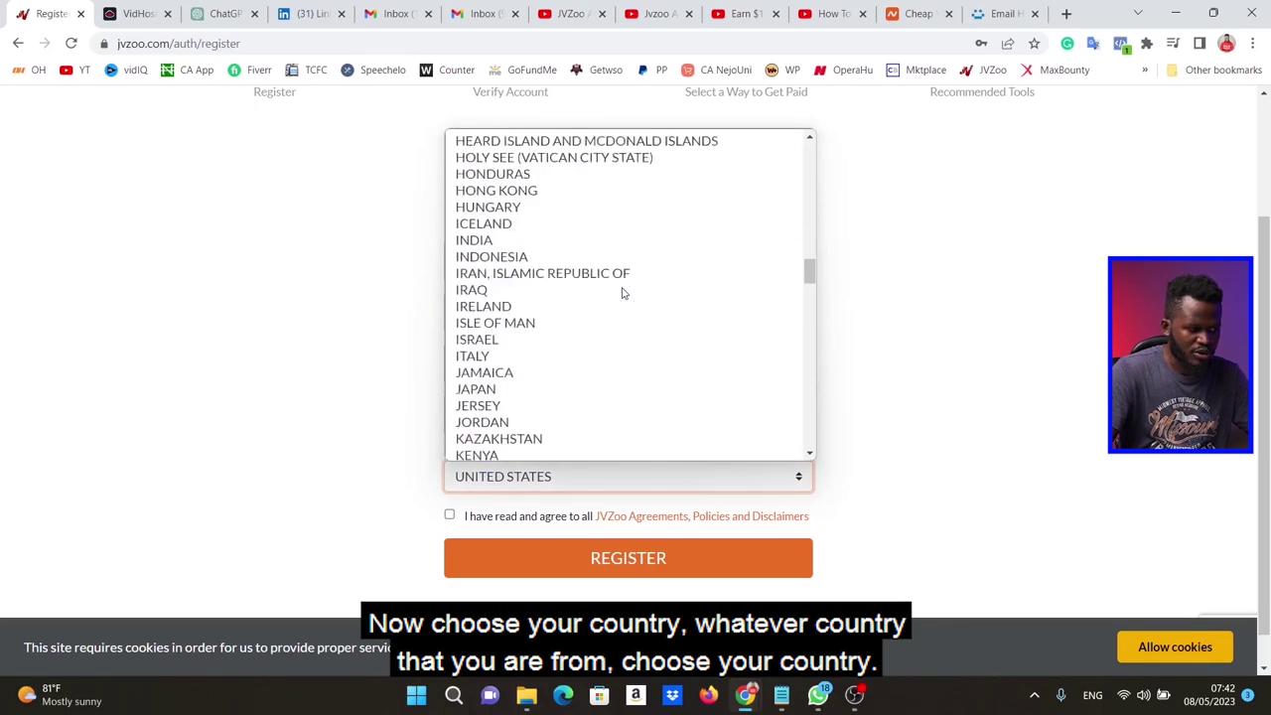
scroll(624, 293, up, 5)
scroll(620, 296, down, 15)
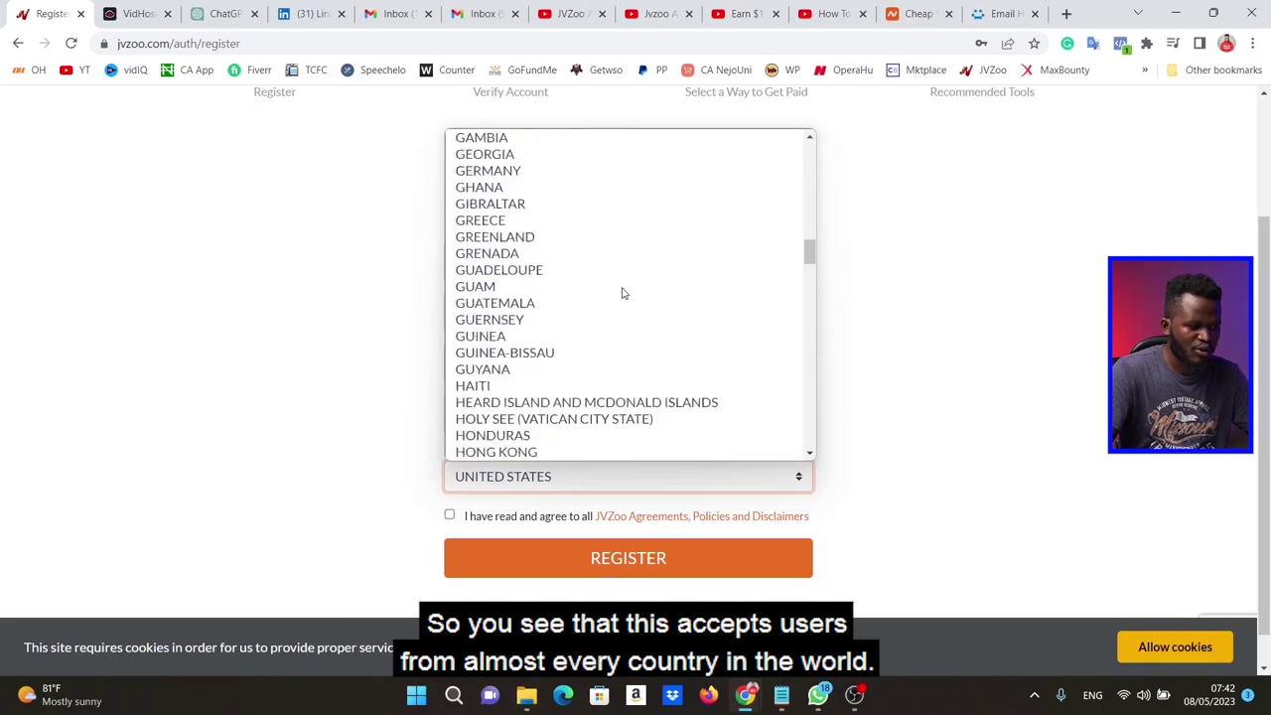
scroll(617, 296, down, 8)
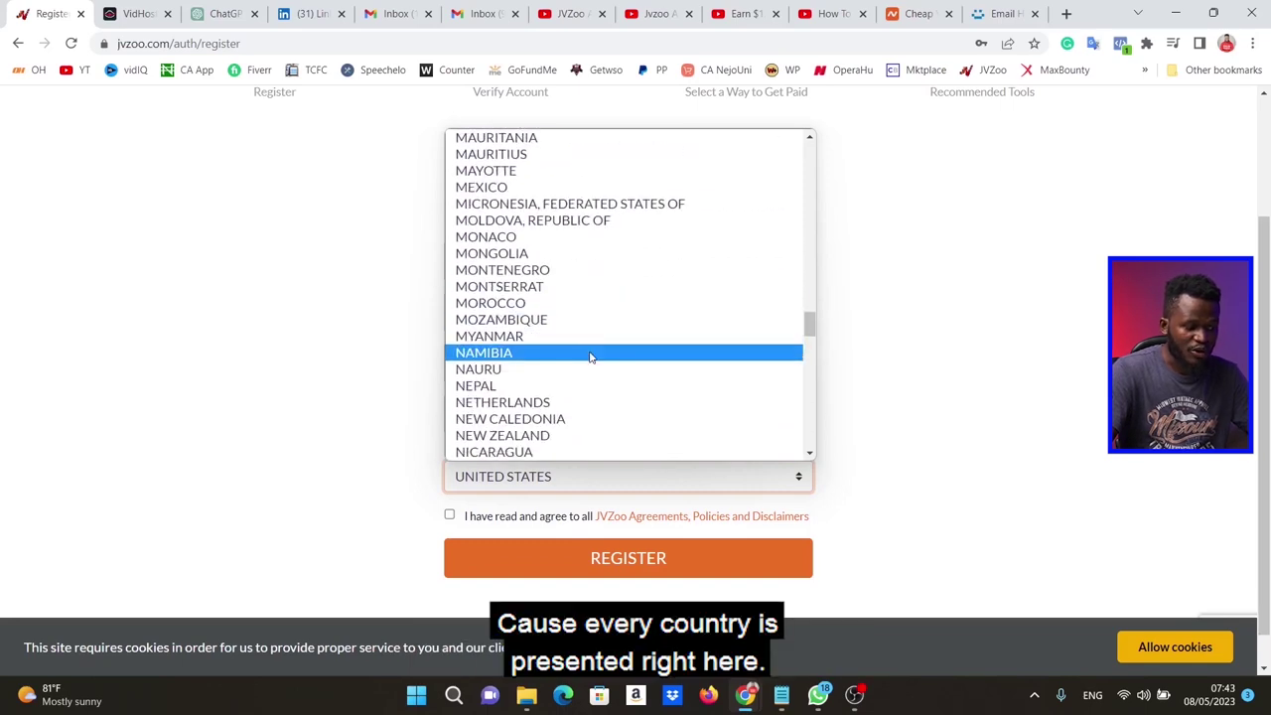
click(558, 322)
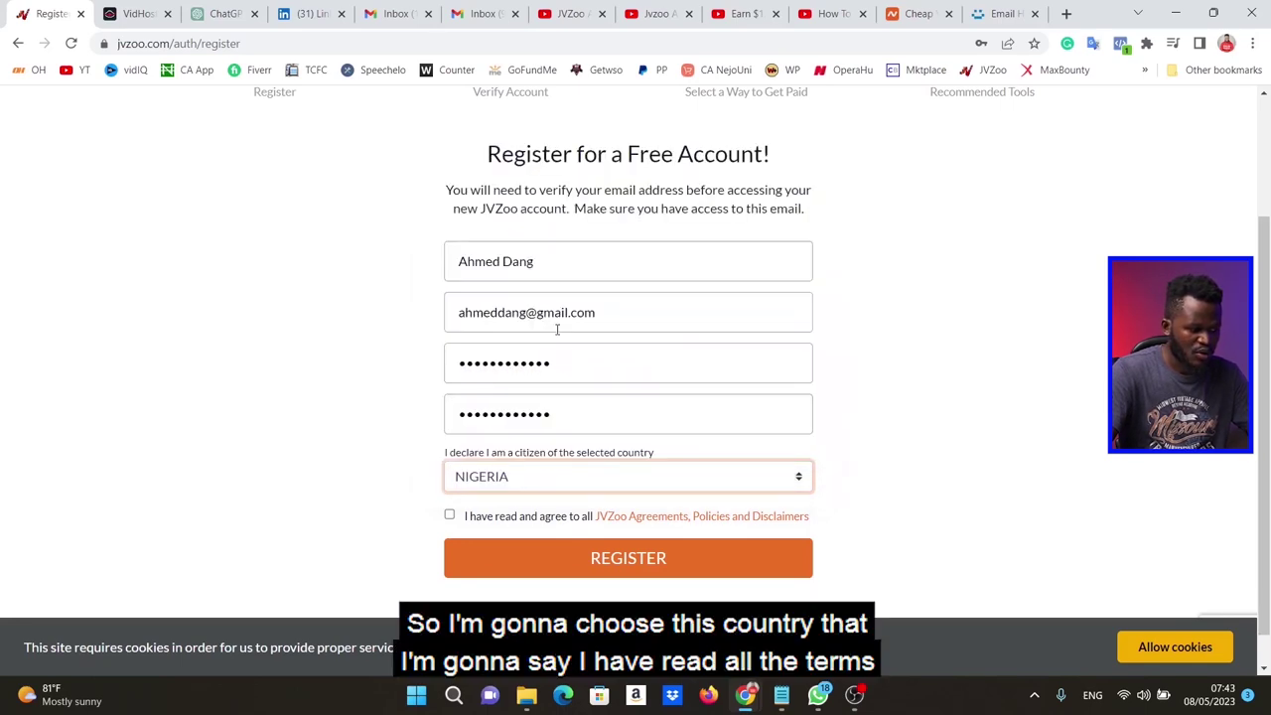
click(450, 515)
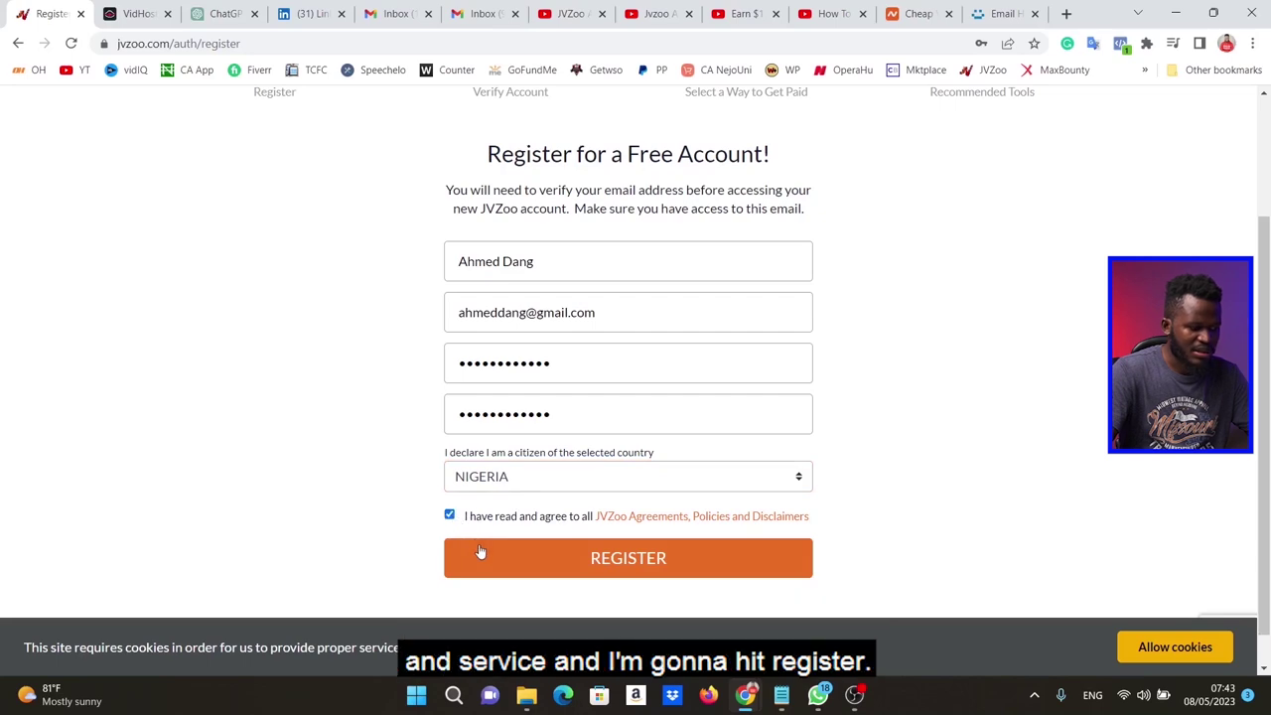
click(813, 562)
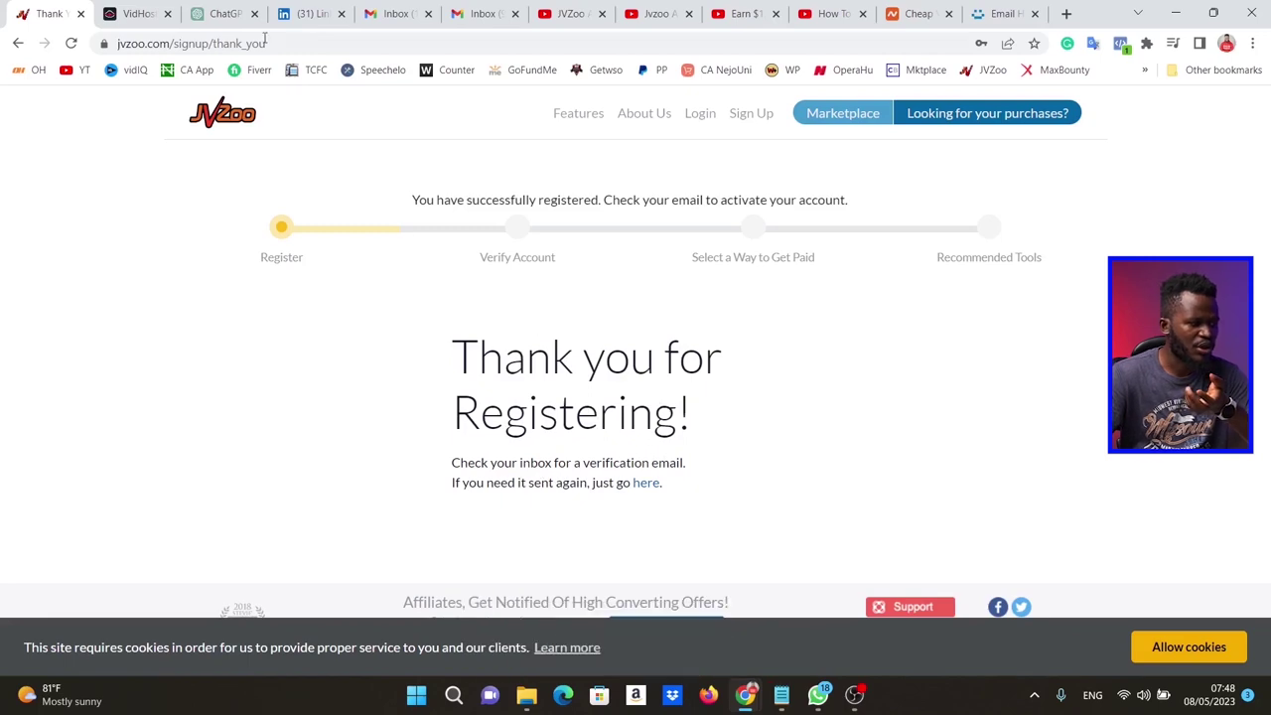
In Gmail, open the 'Activate Your Account' e-mail and follow its finish-registration link.
click(393, 13)
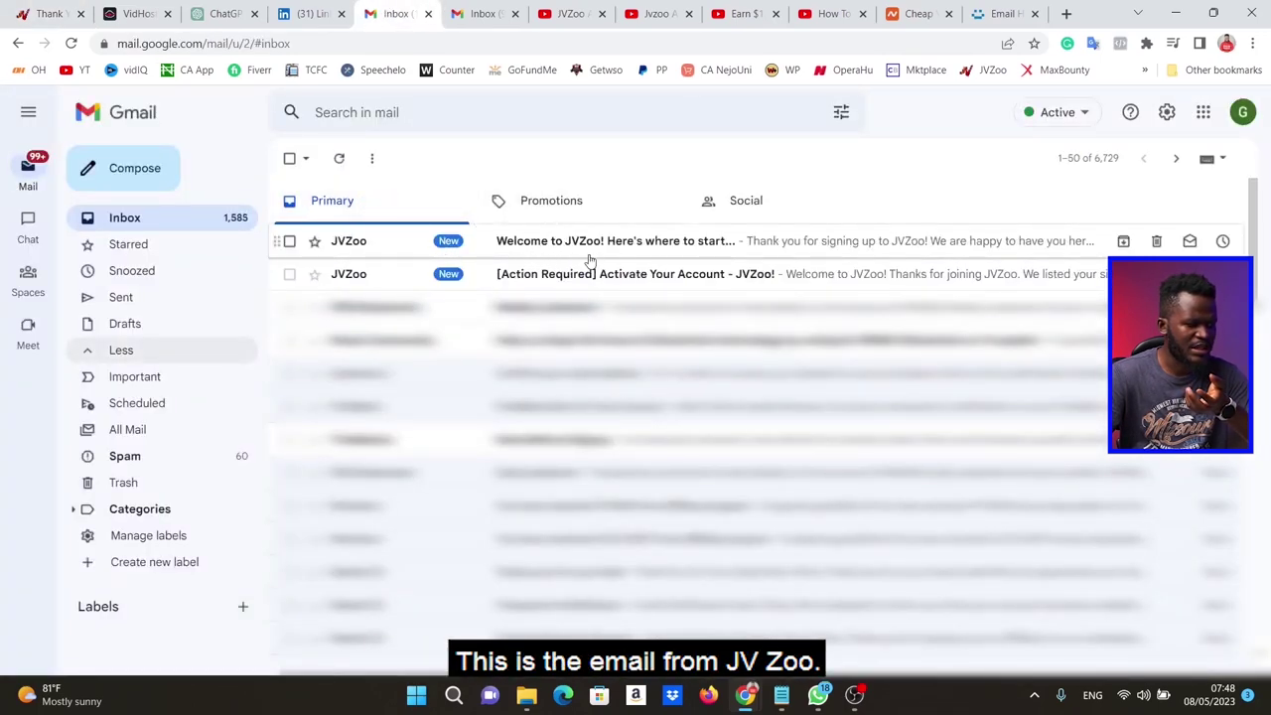
click(832, 273)
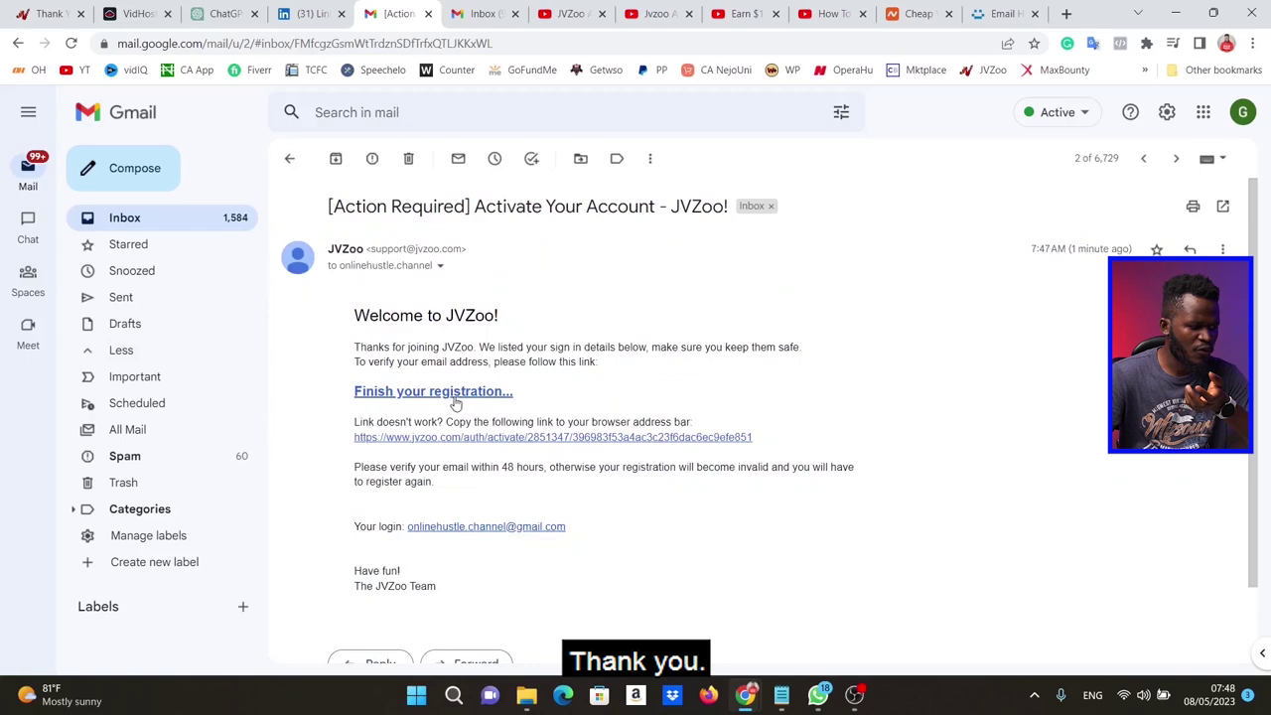
click(443, 393)
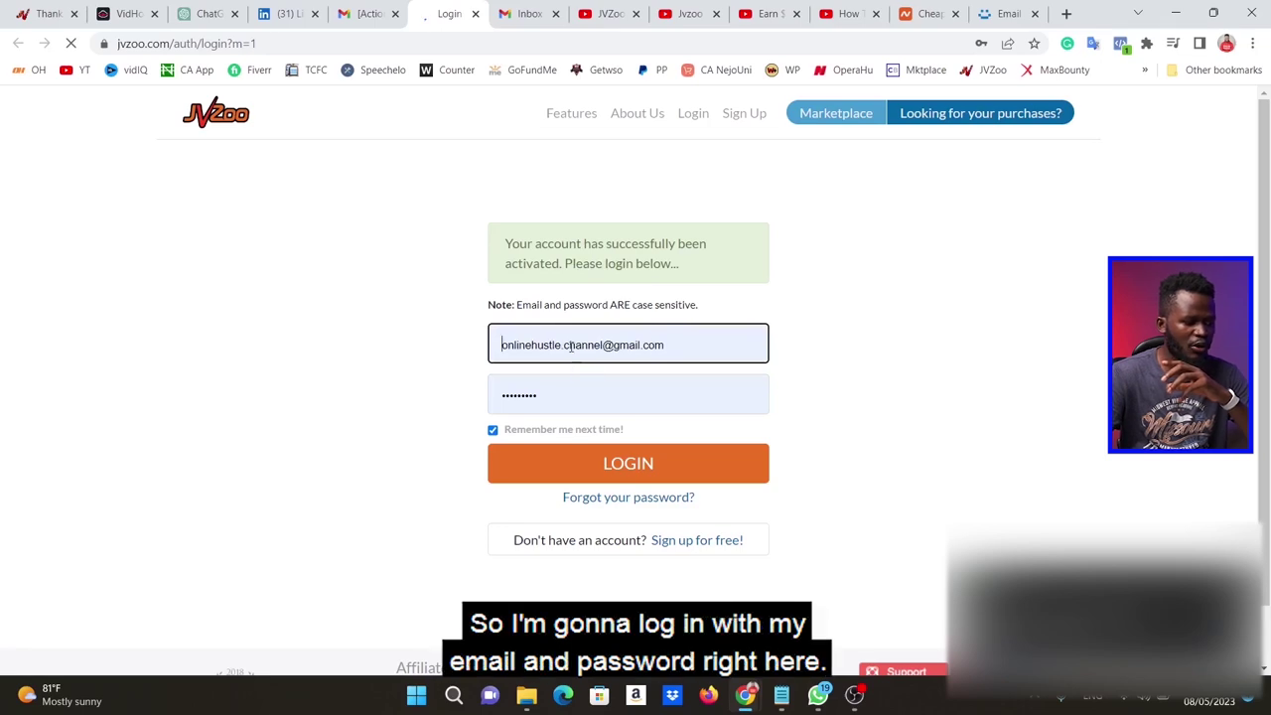
Log in with the saved credentials and dismiss the successful-login notice on the dashboard.
click(631, 466)
click(638, 475)
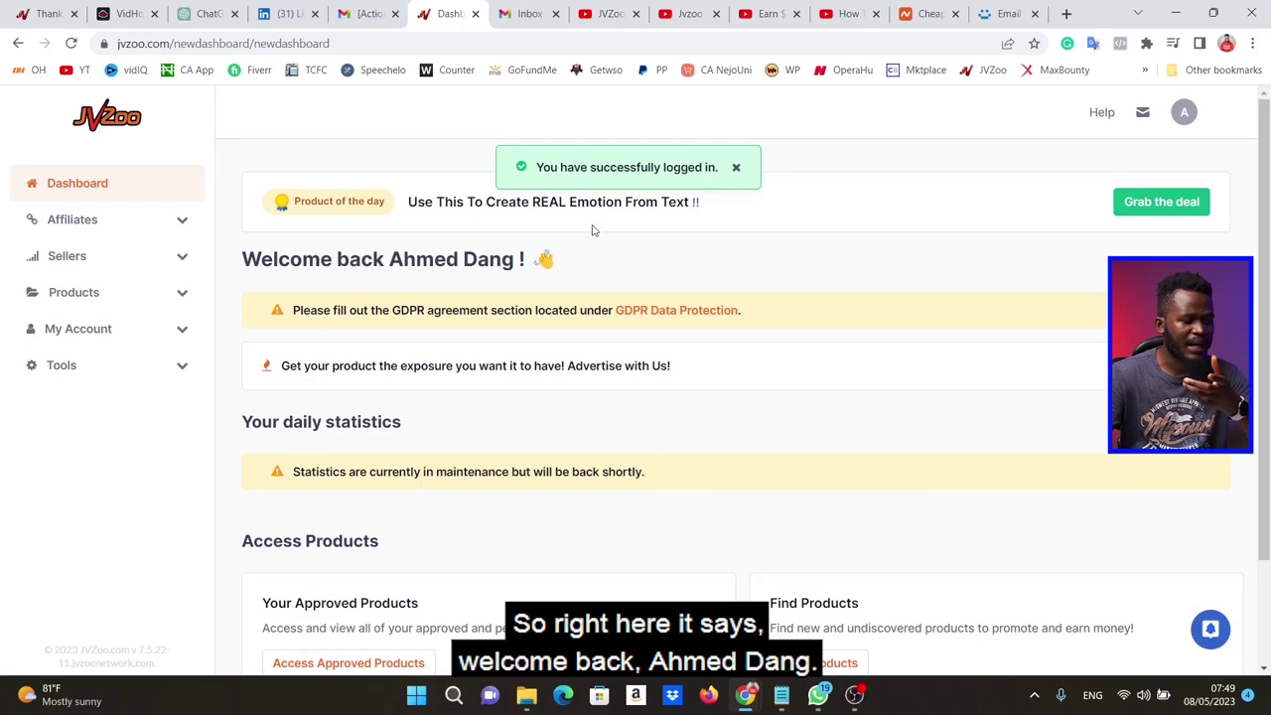
scroll(531, 369, down, 1)
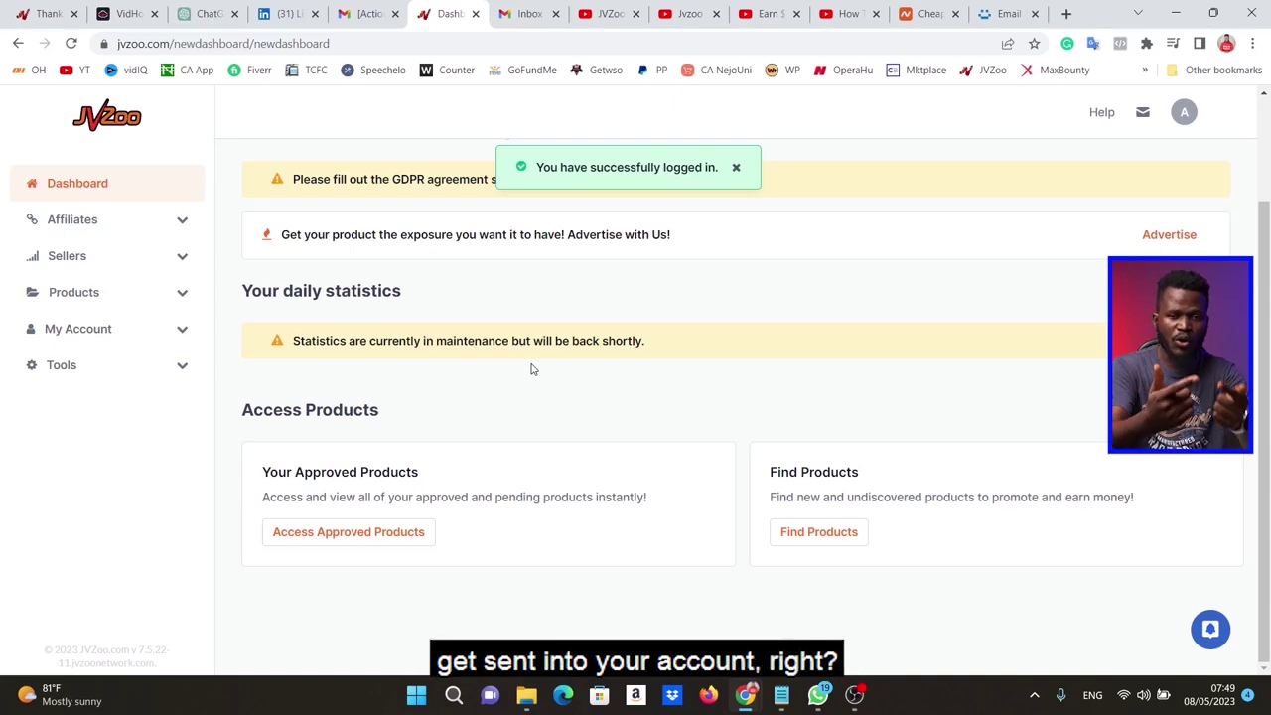
click(736, 167)
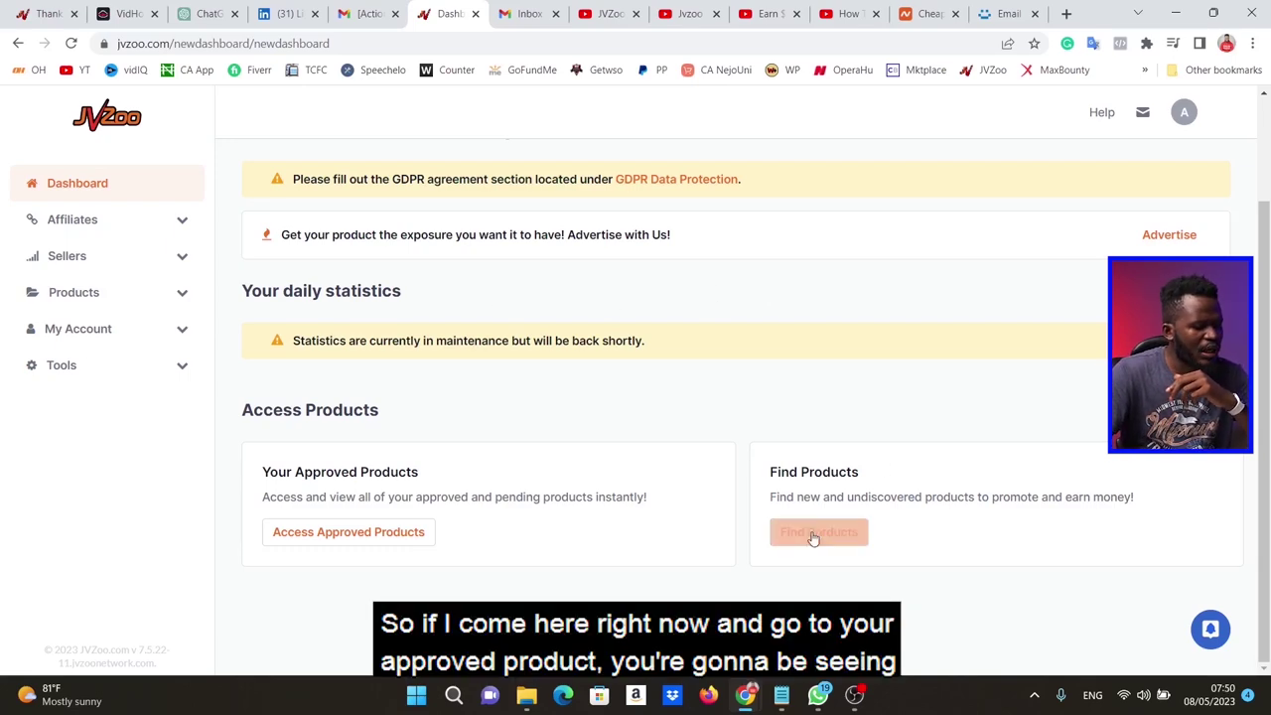
Check Access Approved Products, then open the affiliate Find Products marketplace listing.
click(354, 538)
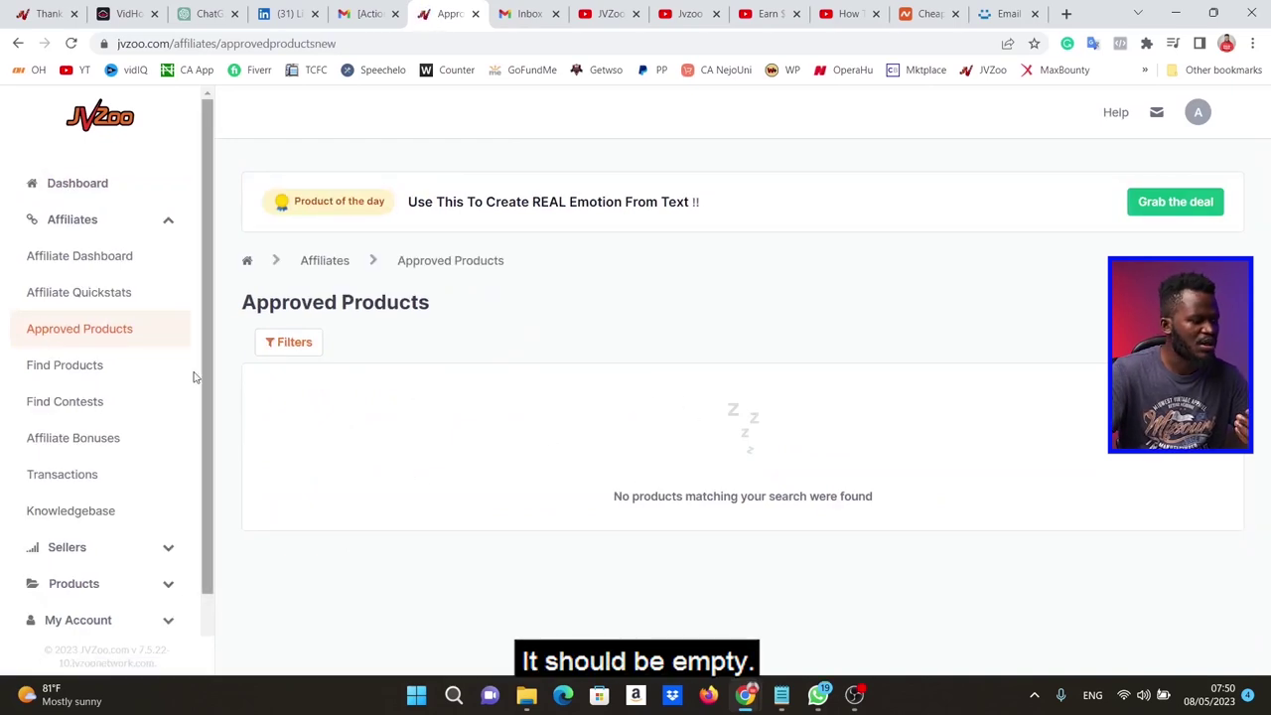
click(72, 370)
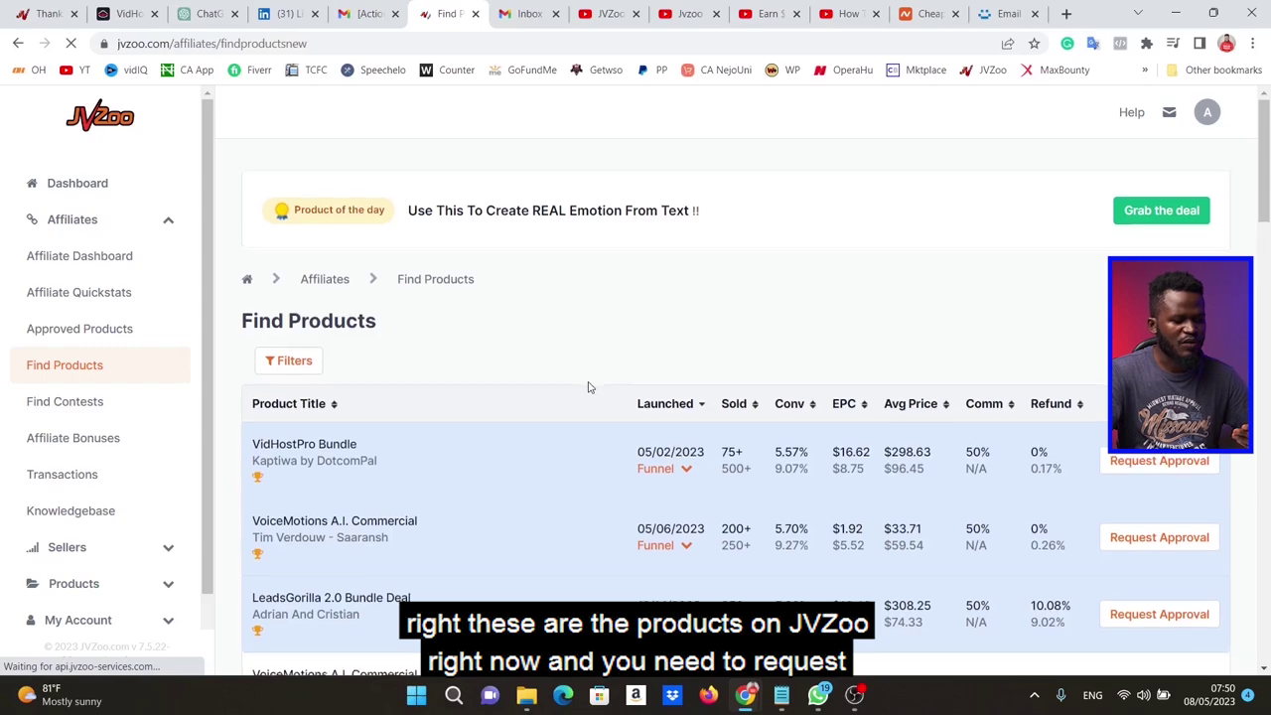
scroll(587, 387, down, 4)
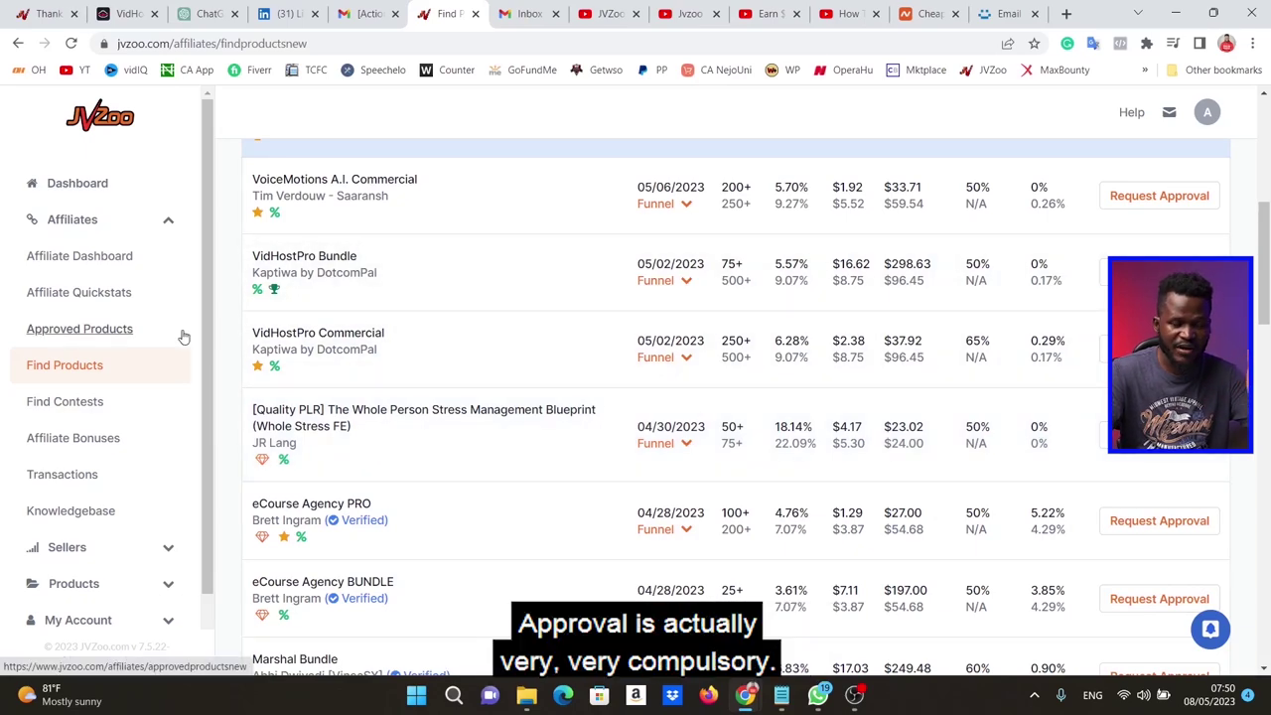
click(125, 365)
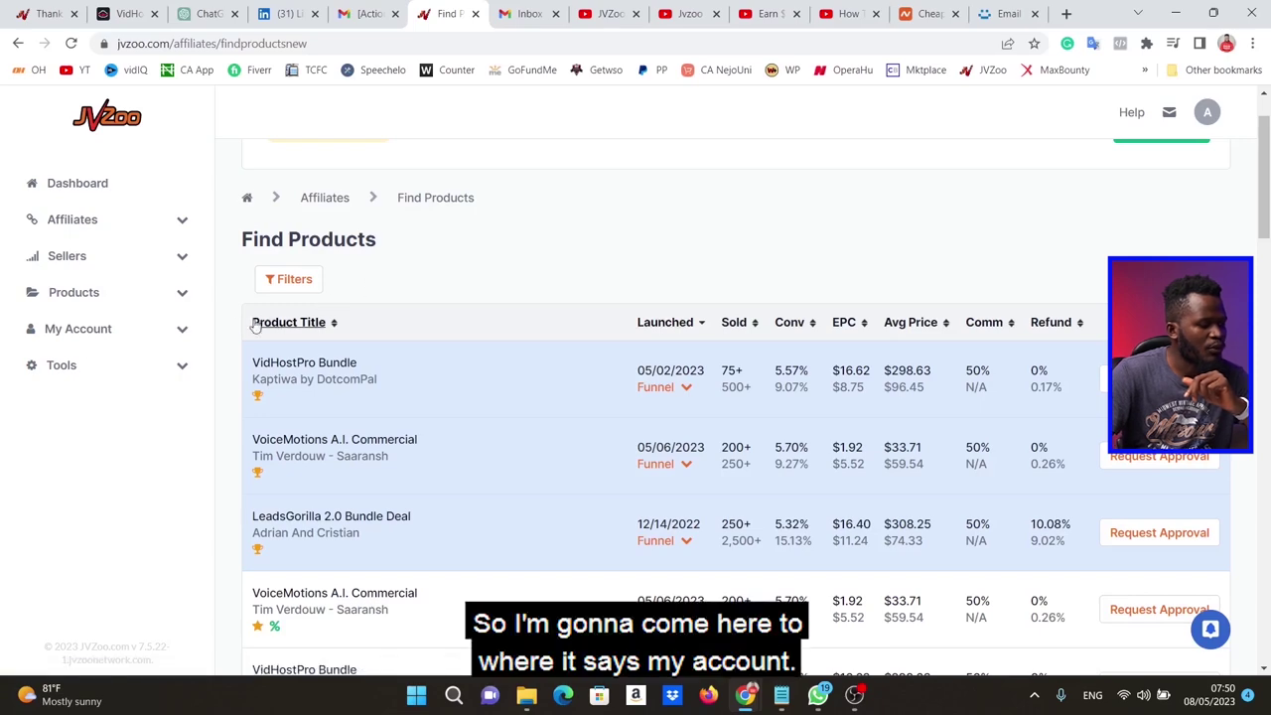
Open My Account > Payment Profiles and select the Affiliate payout setup.
click(147, 337)
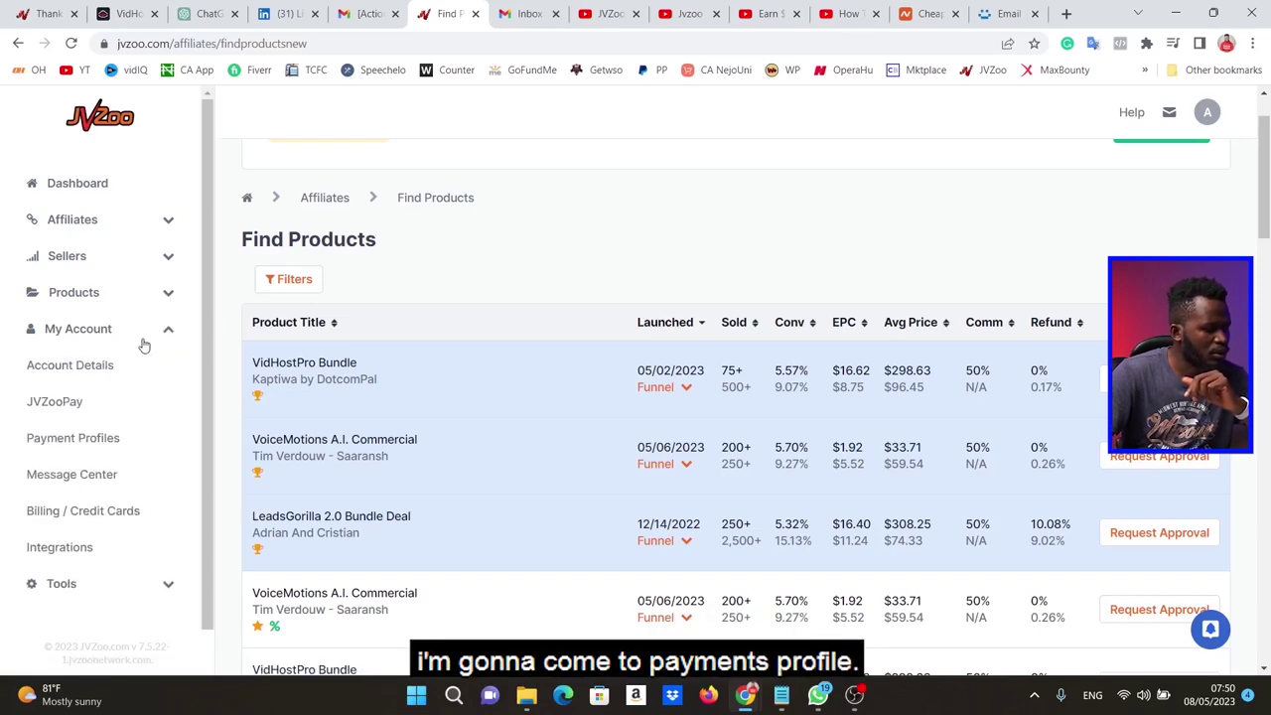
click(73, 438)
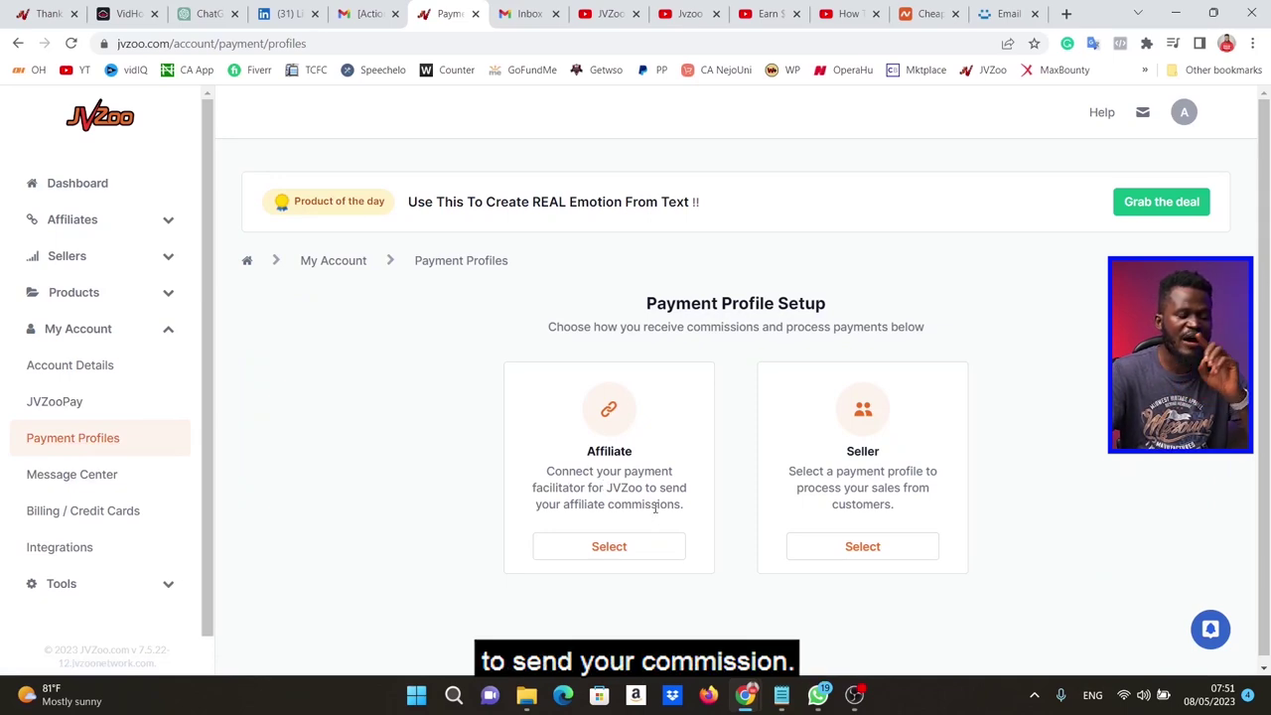
click(608, 551)
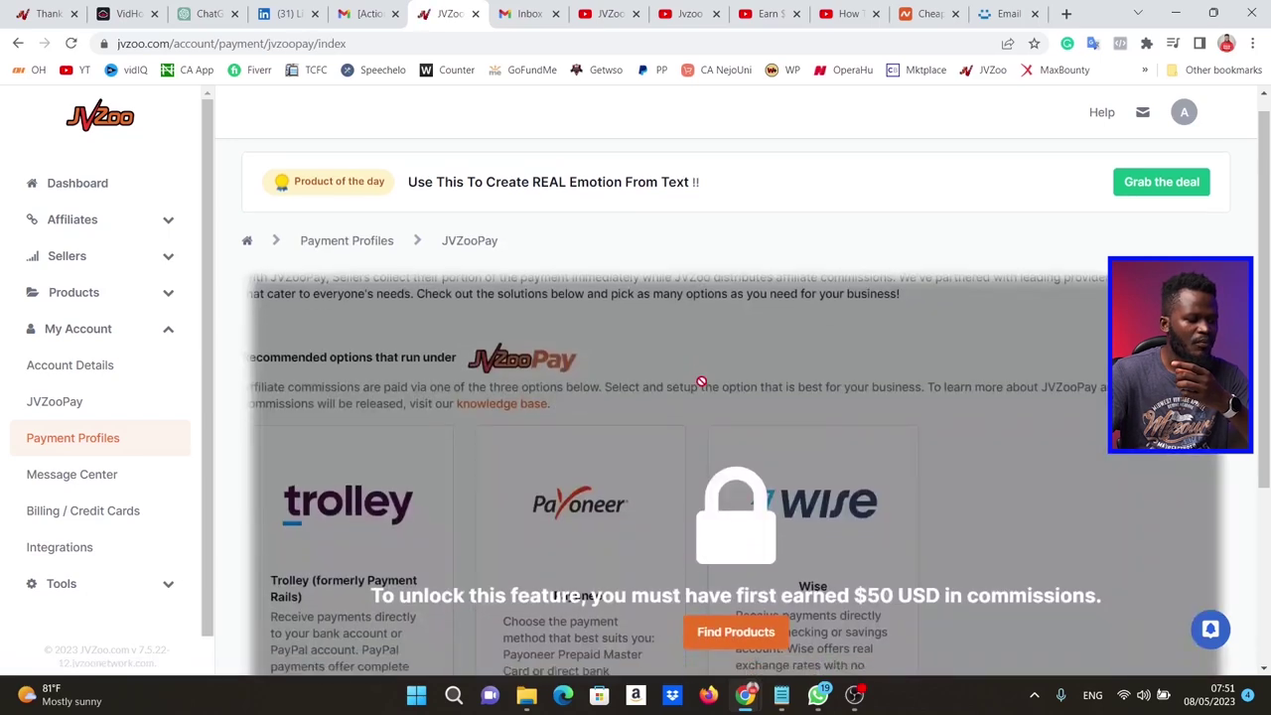
scroll(693, 407, down, 2)
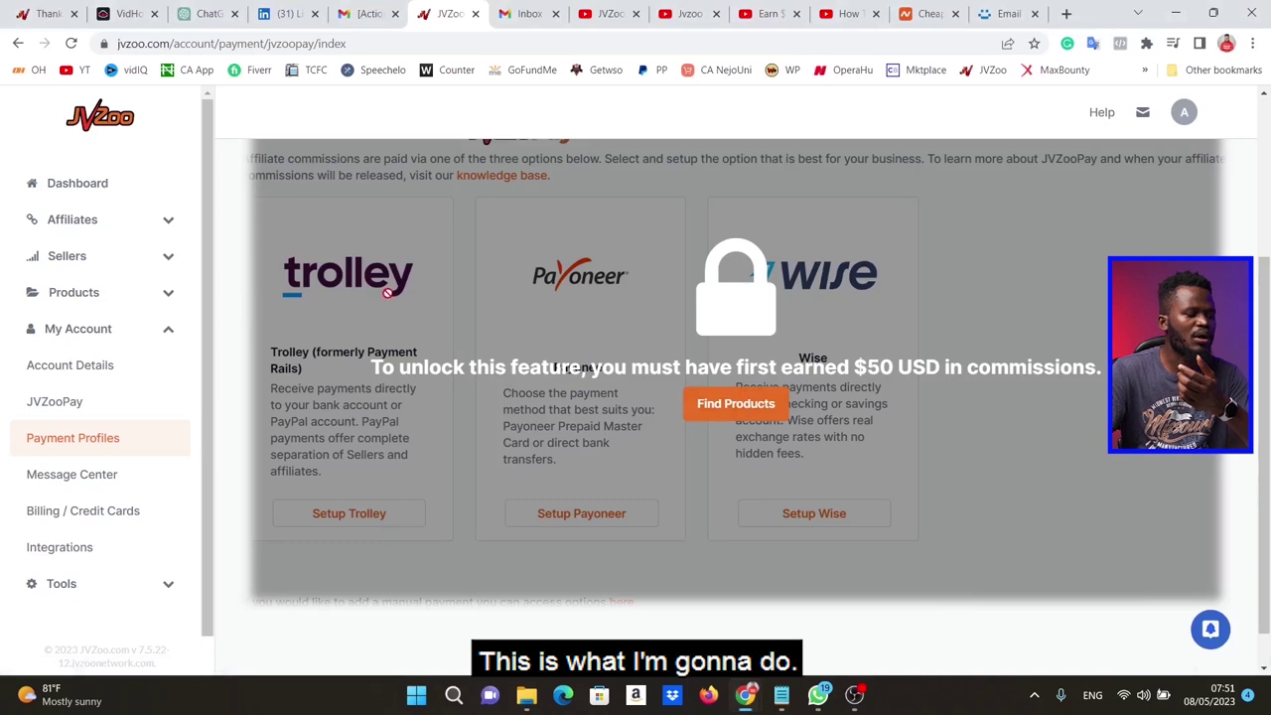
click(74, 296)
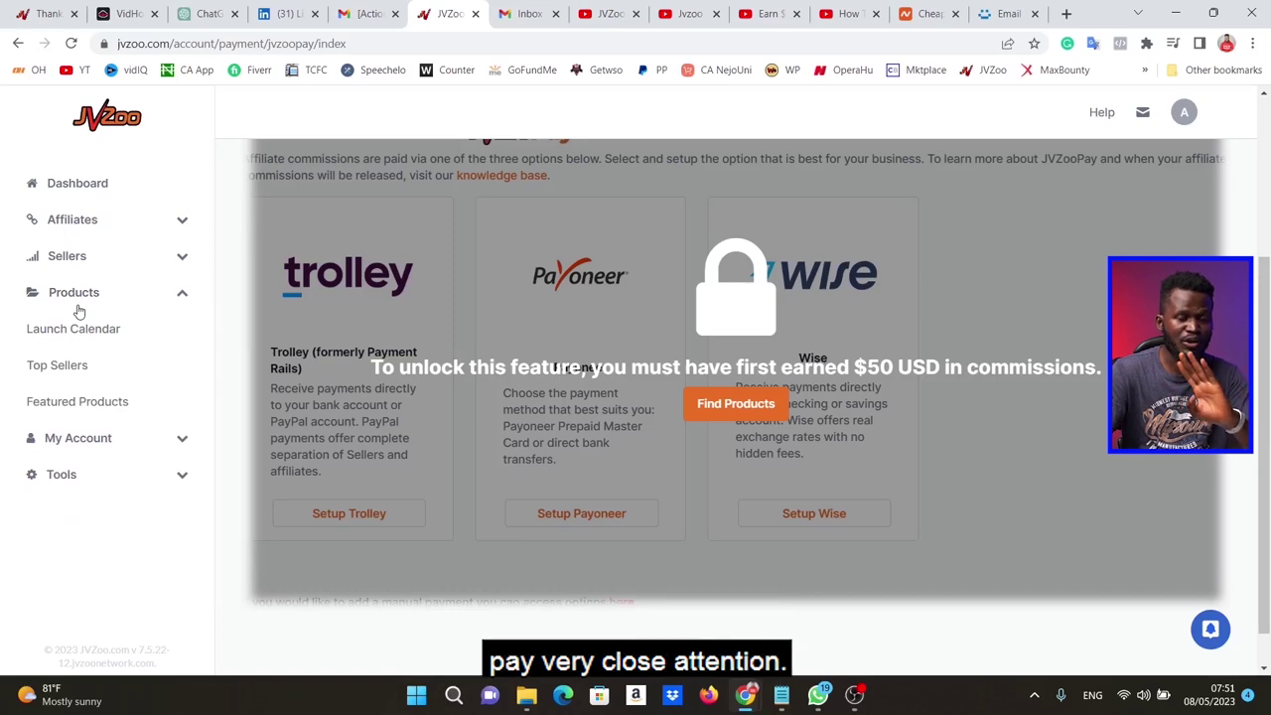
Show the Top Sellers list for Yesterday, then for Past 7 Days.
click(66, 368)
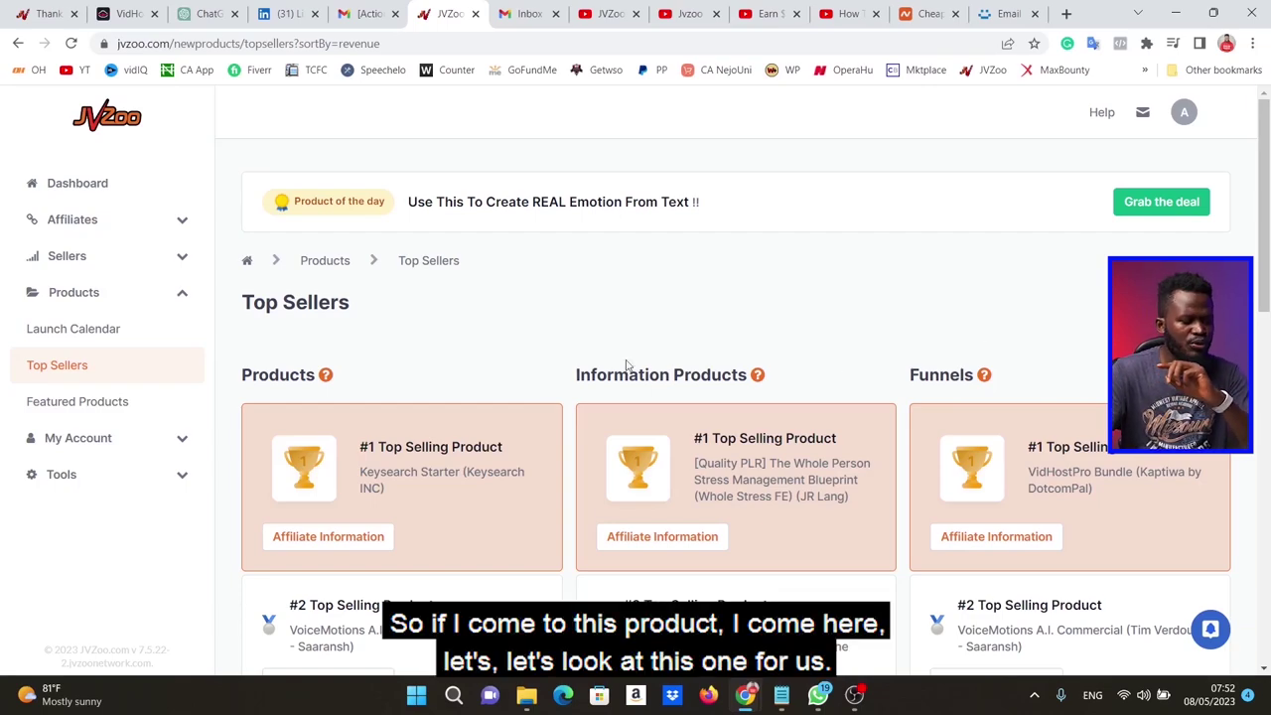
scroll(579, 371, down, 3)
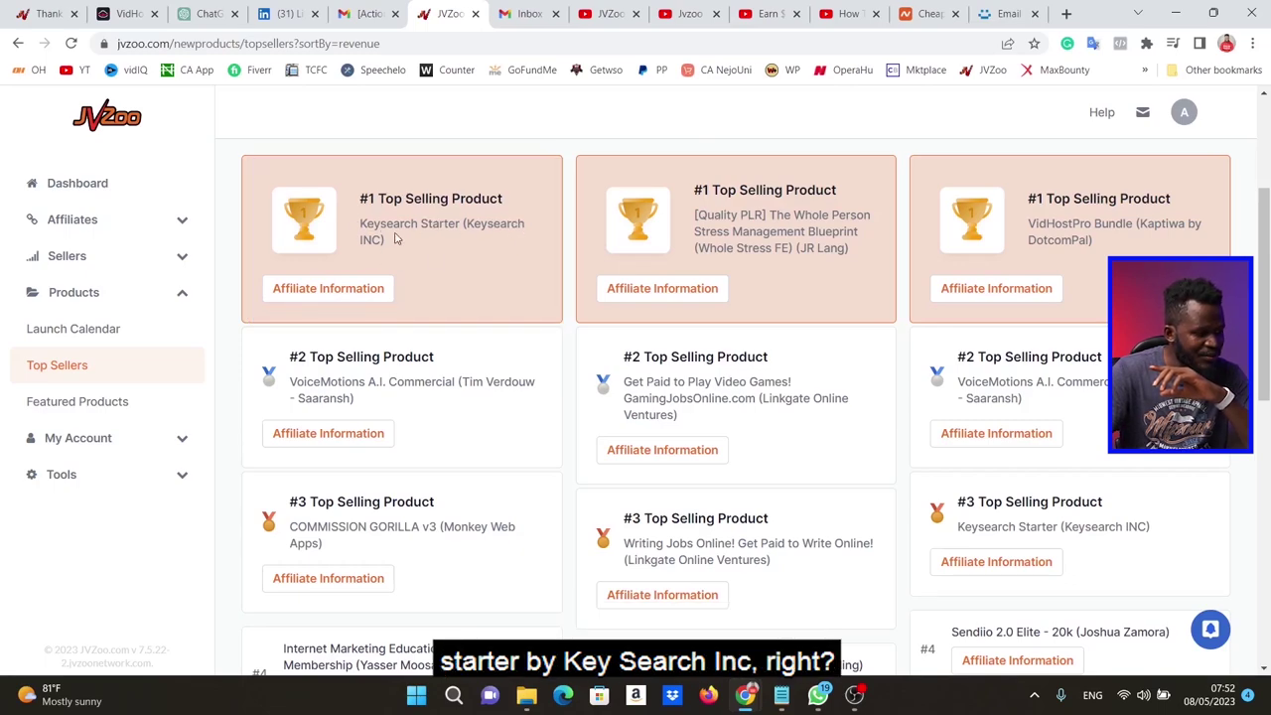
scroll(438, 223, up, 1)
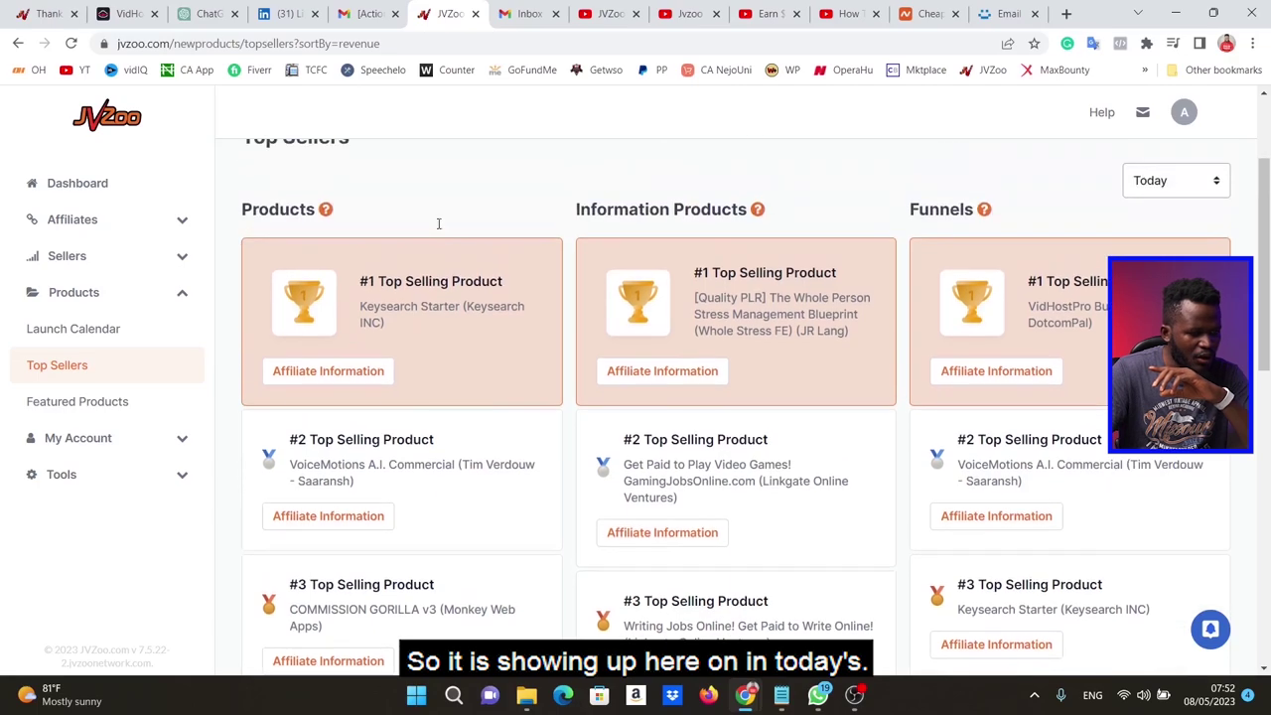
click(1167, 188)
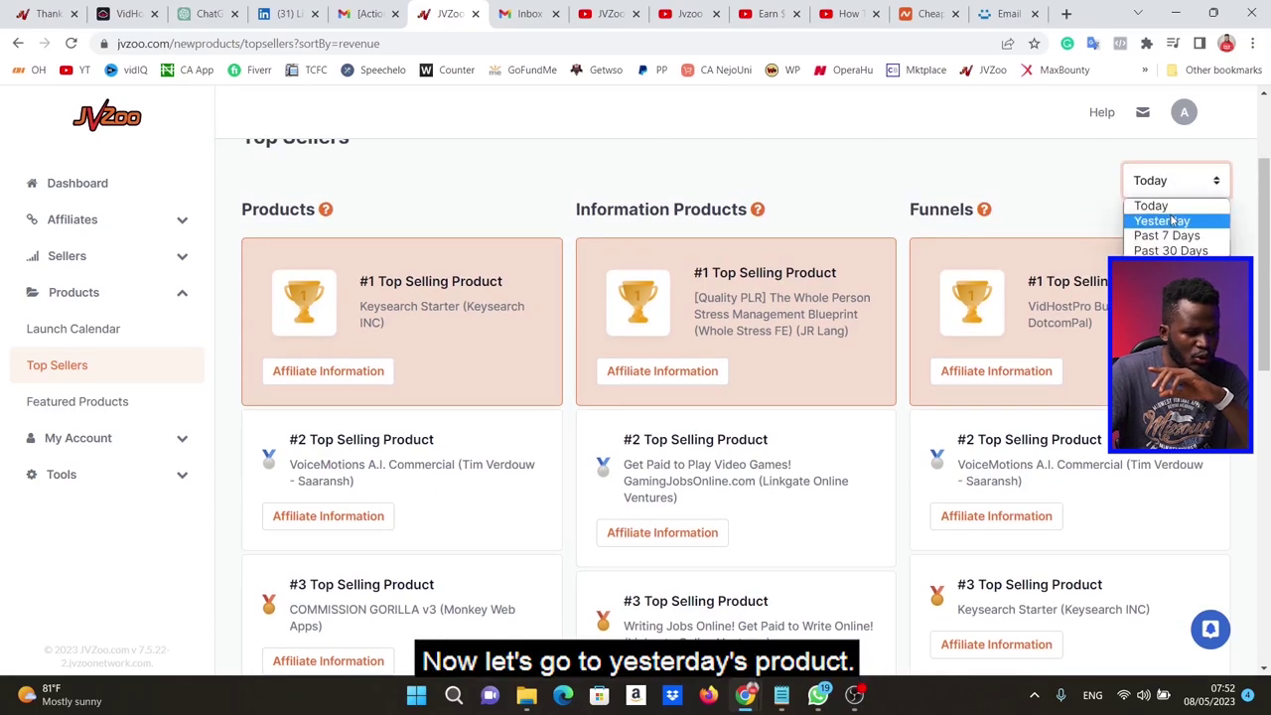
click(1163, 221)
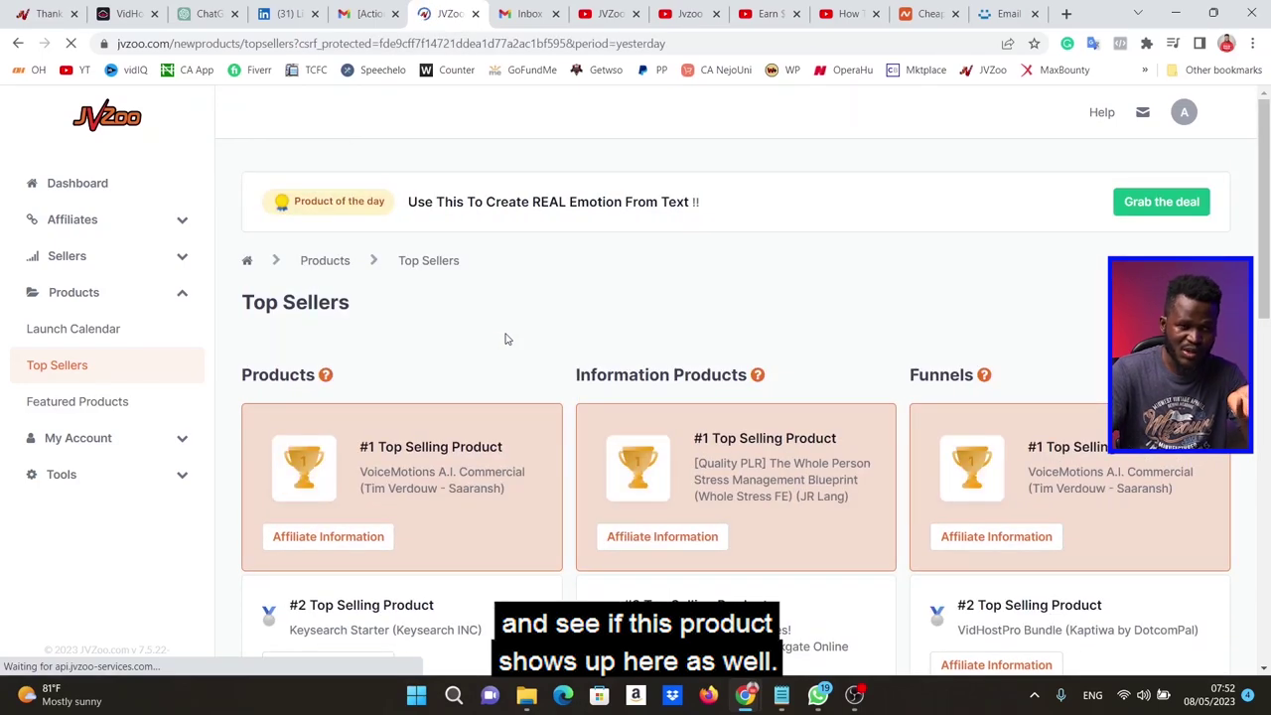
scroll(489, 375, down, 3)
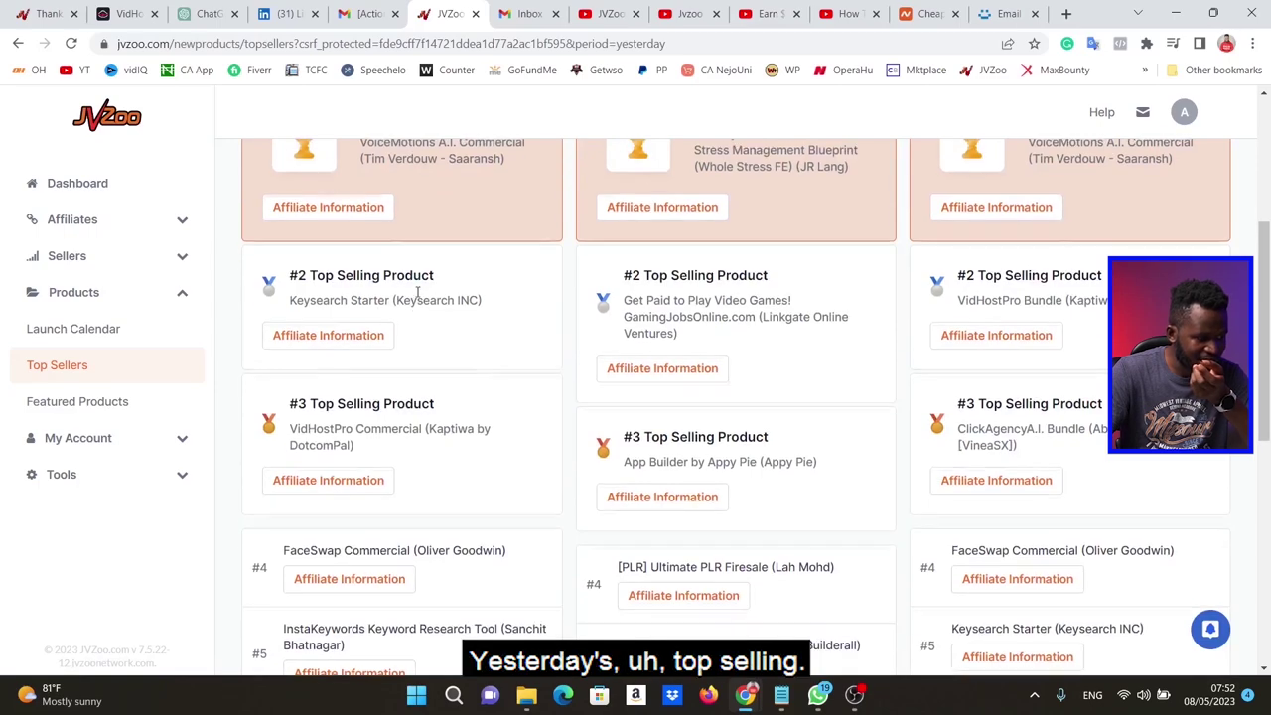
scroll(407, 314, up, 3)
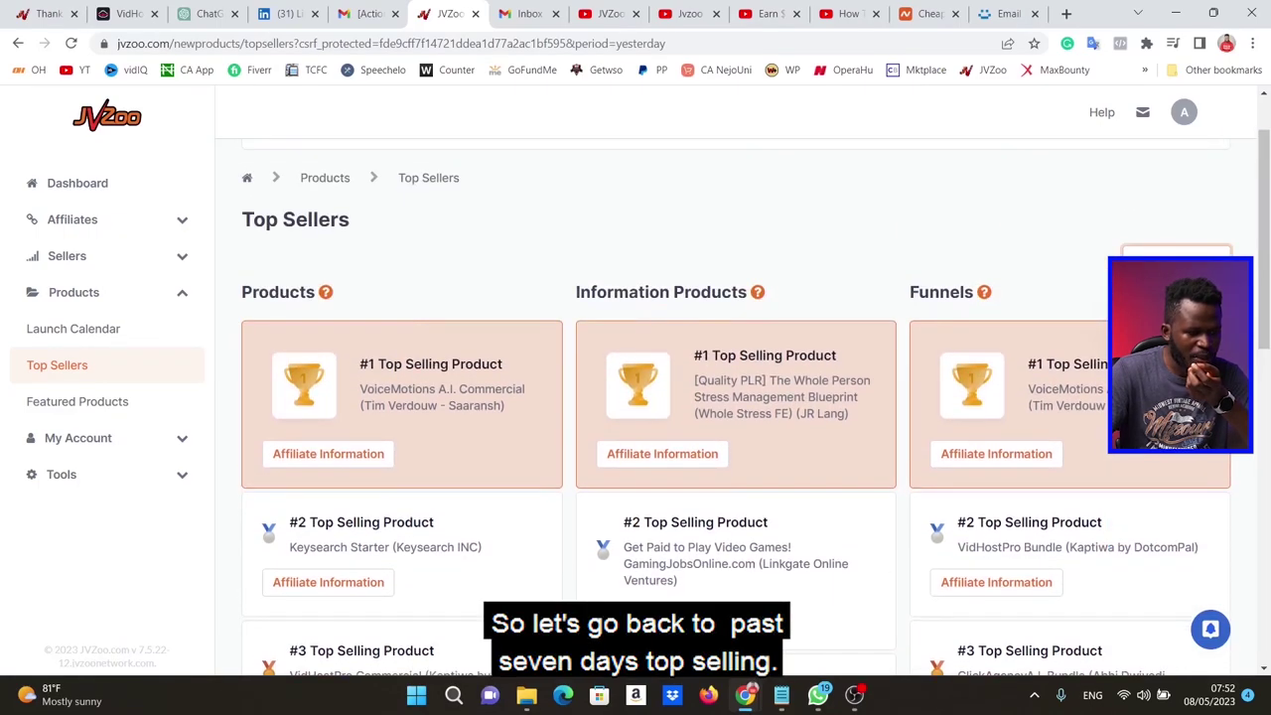
click(1094, 323)
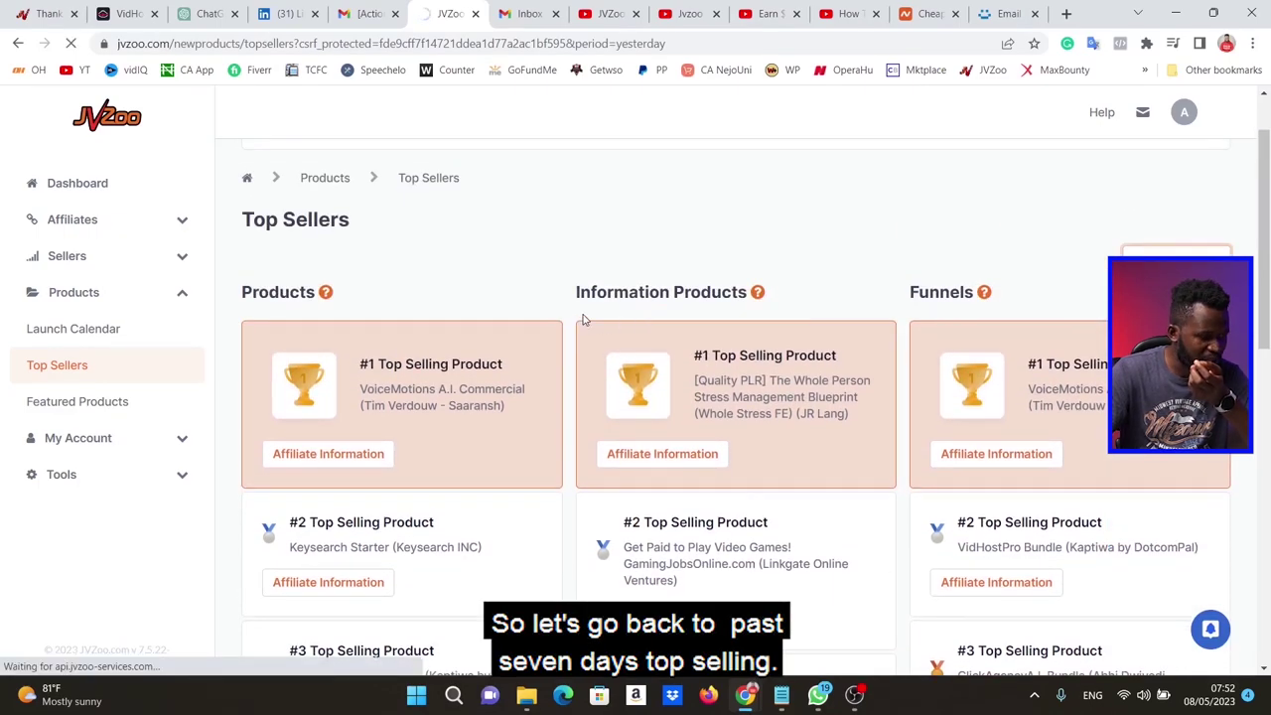
Copy the 'Keysearch Starter' product name and bring up a blank Notepad.
scroll(427, 432, down, 2)
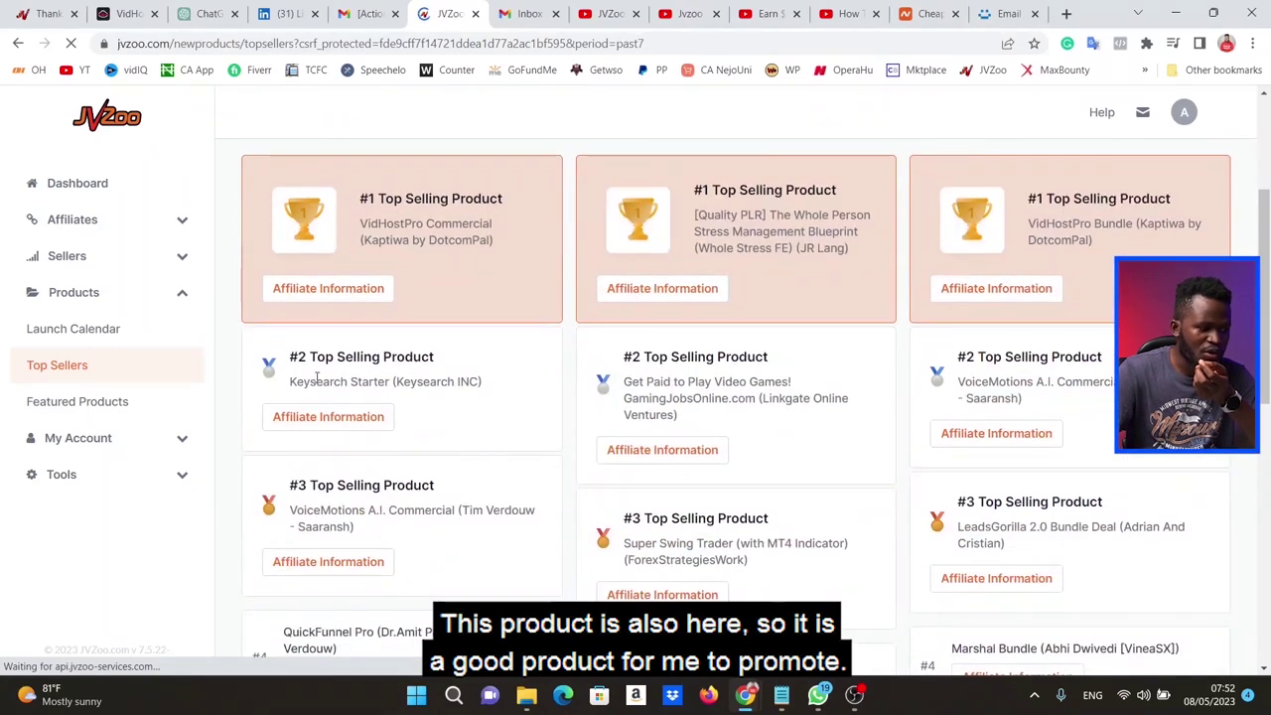
drag(289, 382, 395, 381)
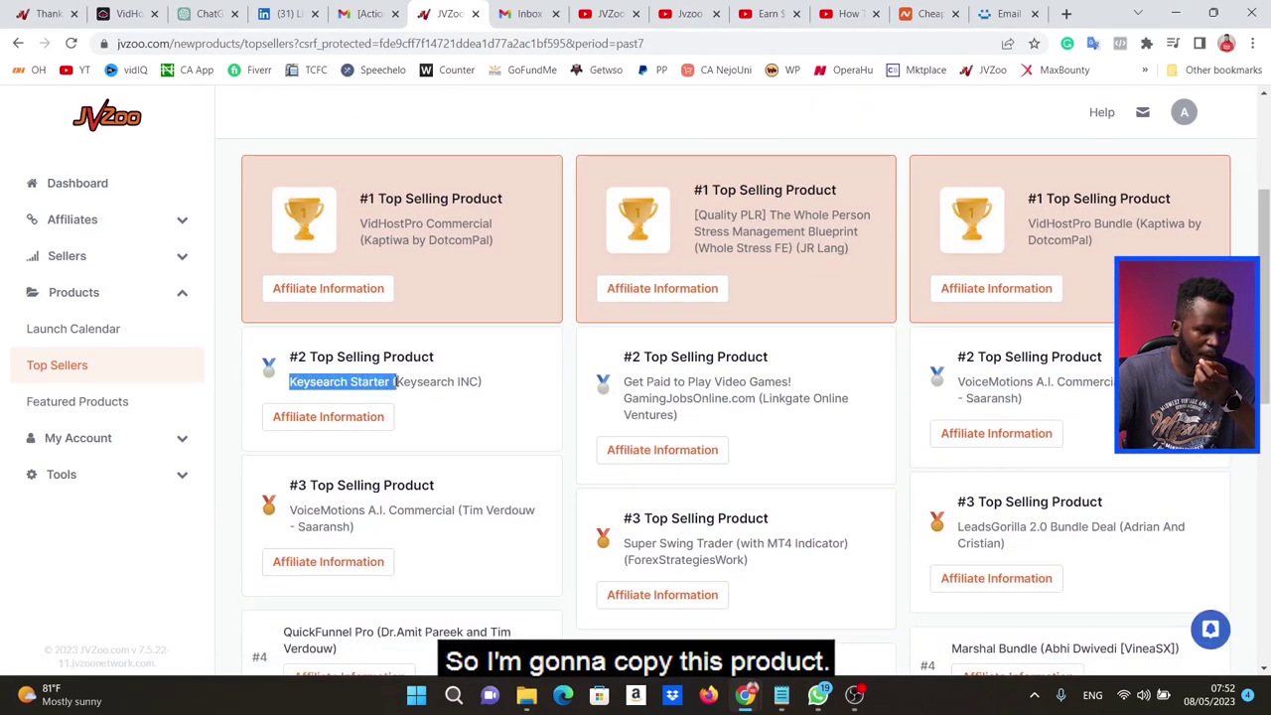
key(ctrl+c)
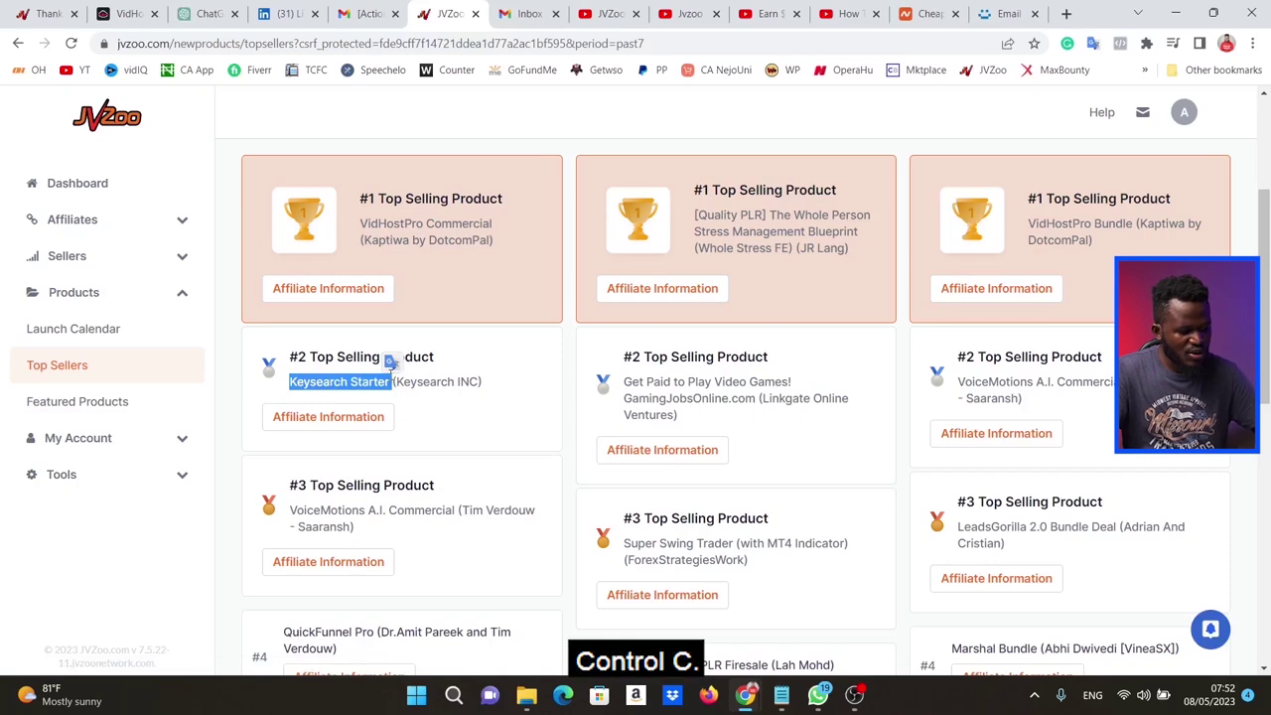
click(782, 695)
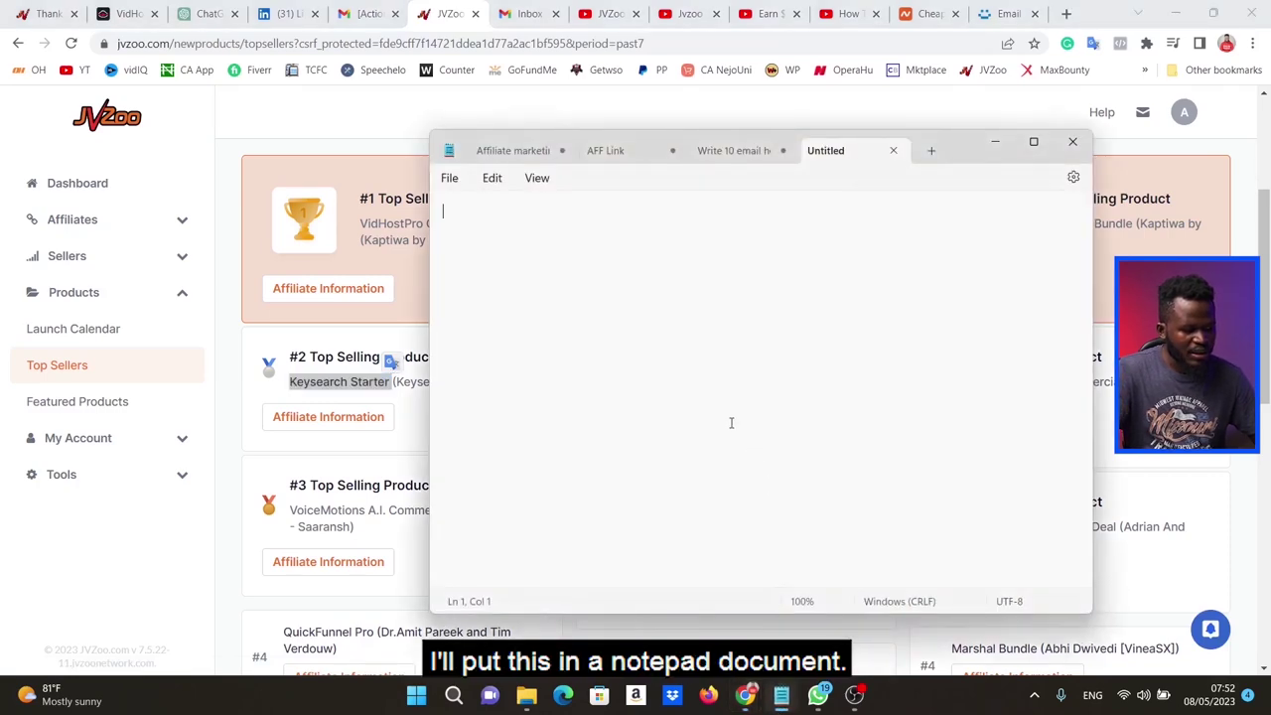
Paste 'Keysearch Starter' into Notepad on its own line and return to JVZoo.
key(ctrl+v)
key(Return)
key(Return)
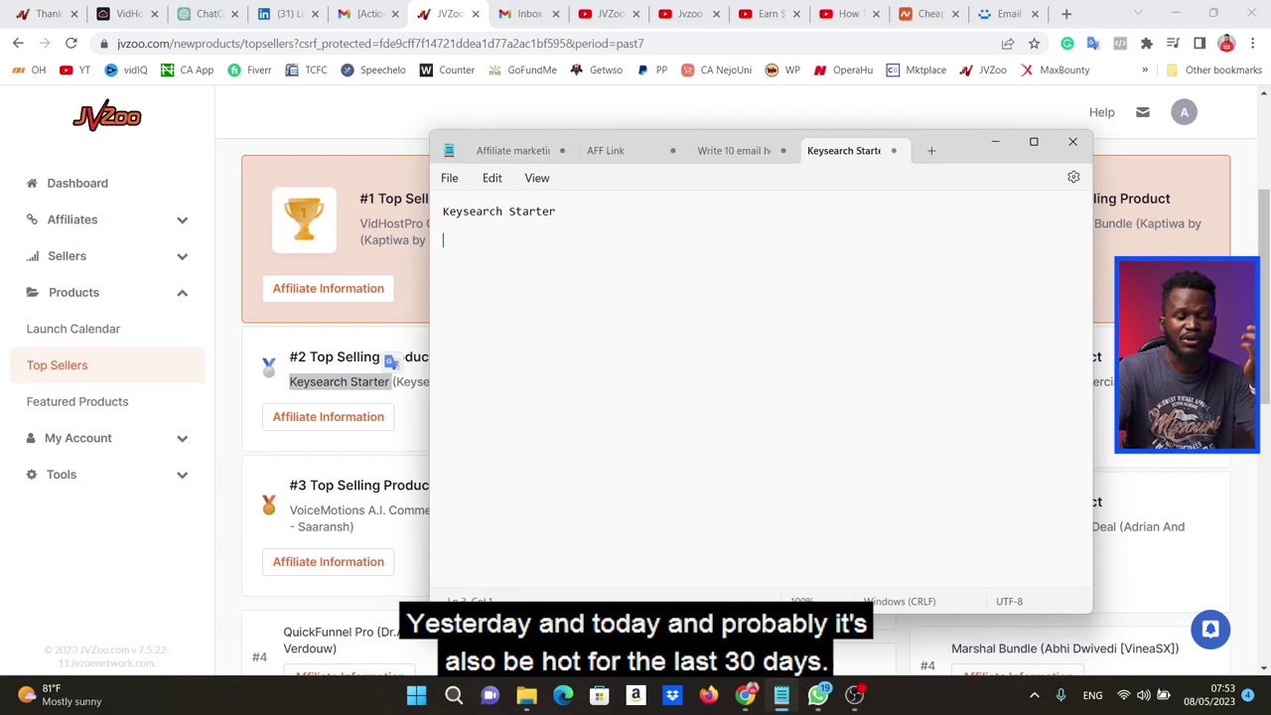
key(alt+Tab)
scroll(695, 397, up, 3)
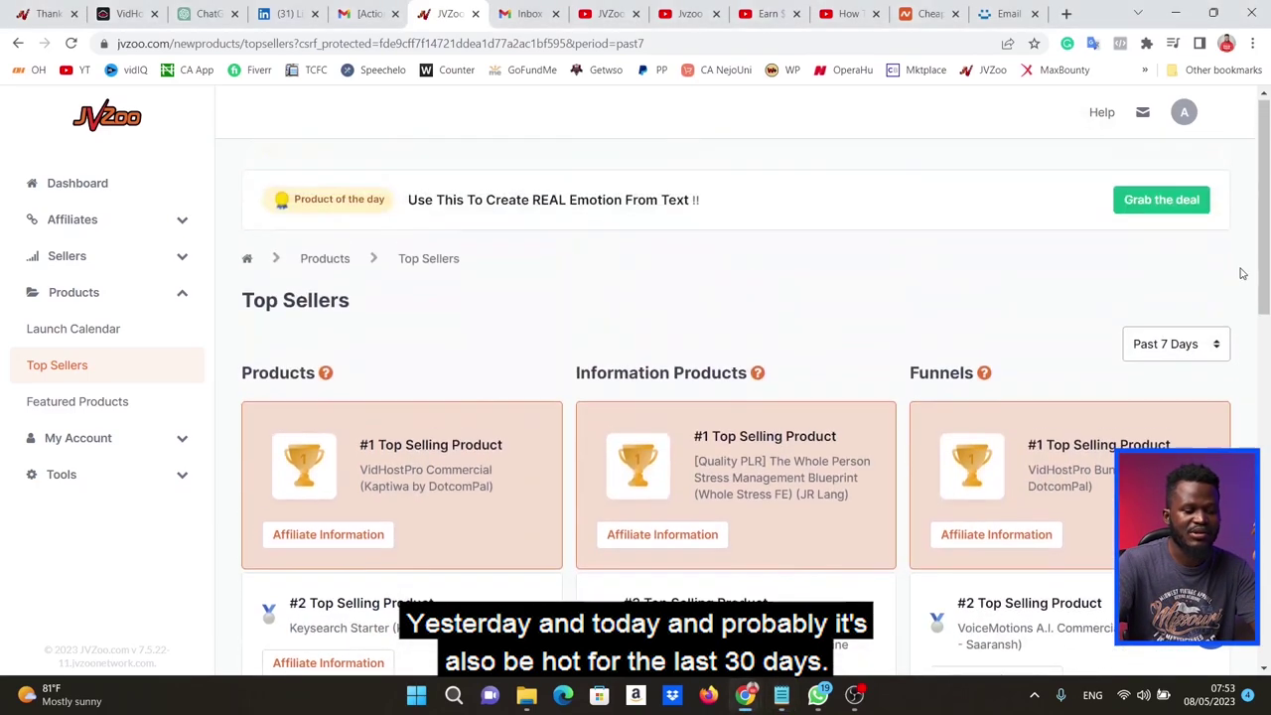
Keep the Past 7 Days period and review the Top Sellers rankings.
click(1182, 346)
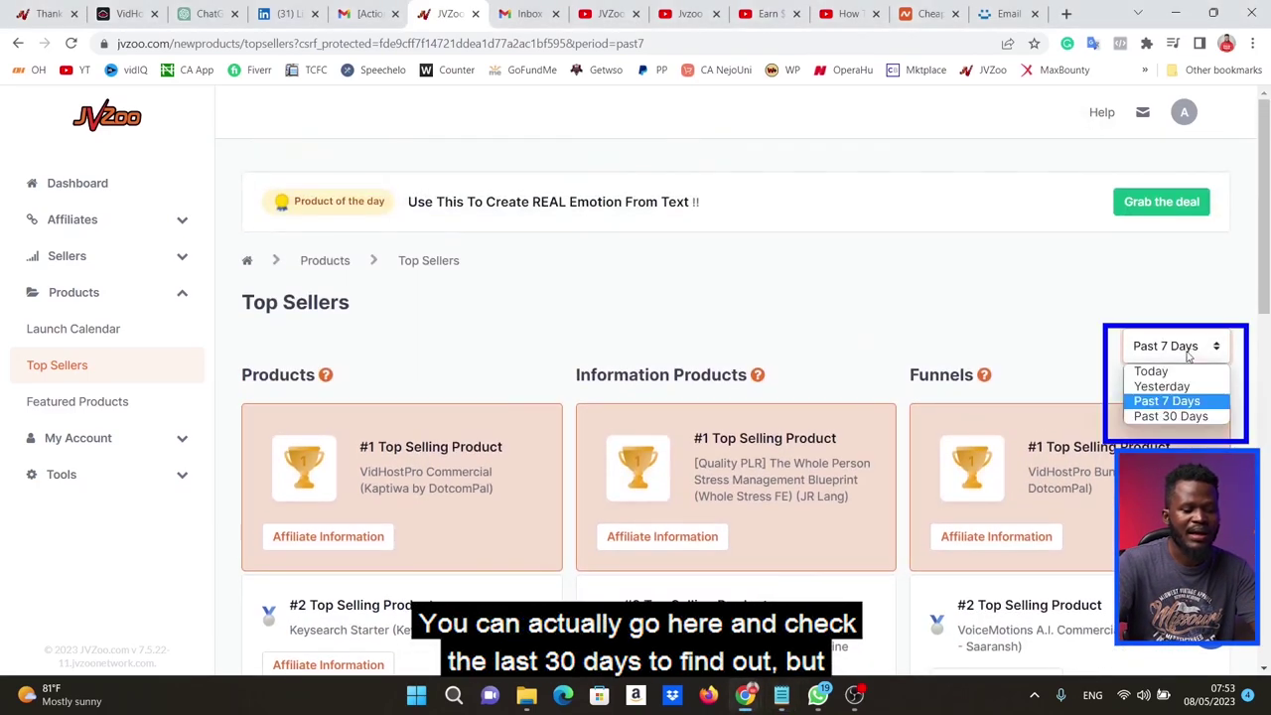
click(1249, 302)
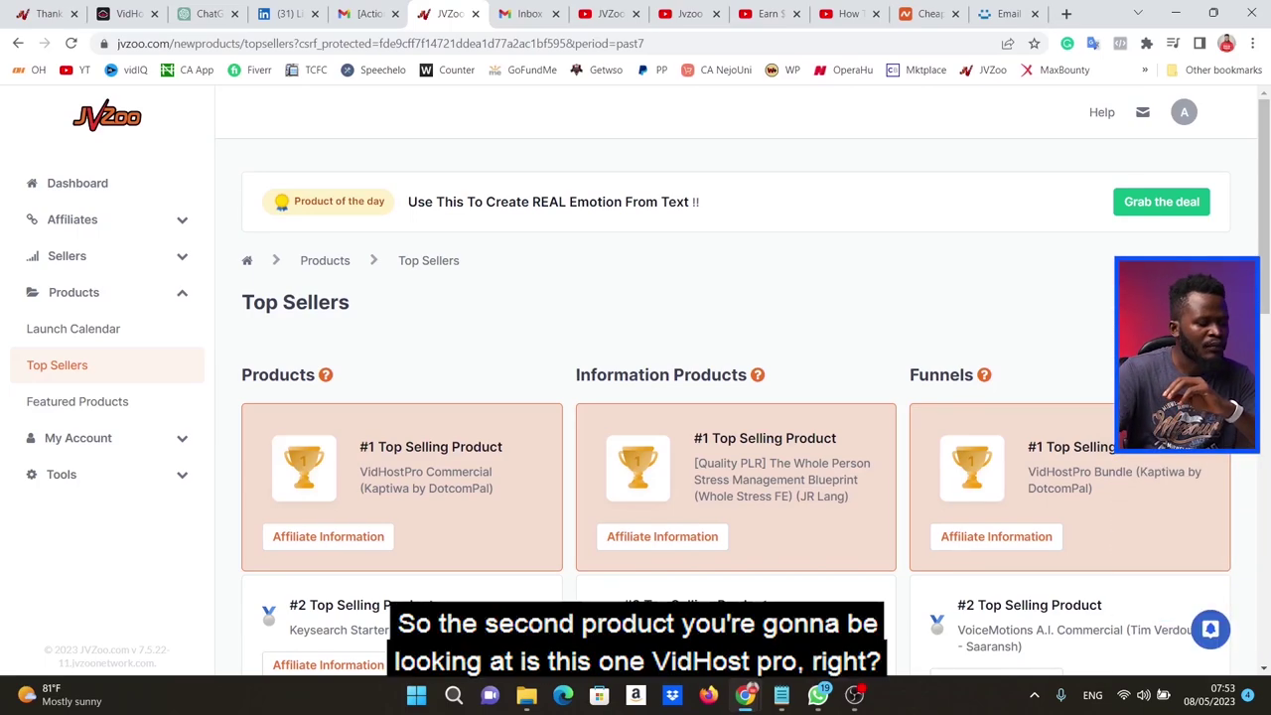
scroll(735, 407, down, 3)
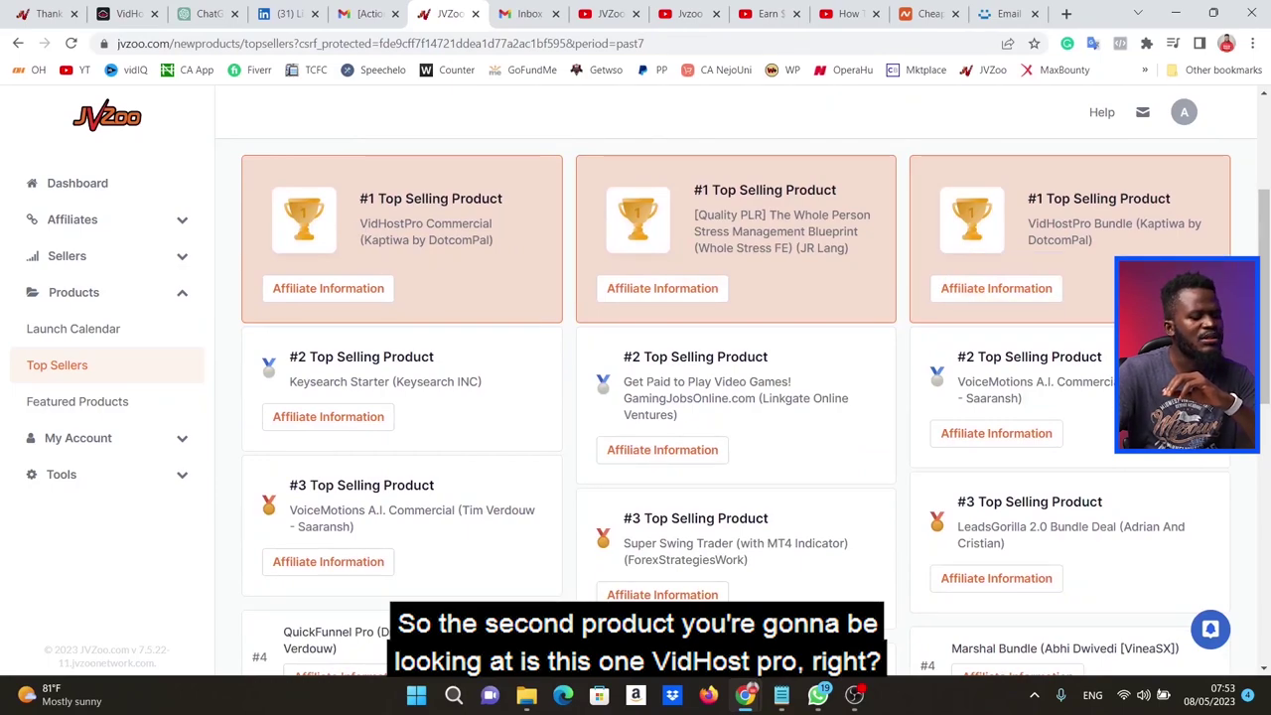
scroll(603, 262, up, 2)
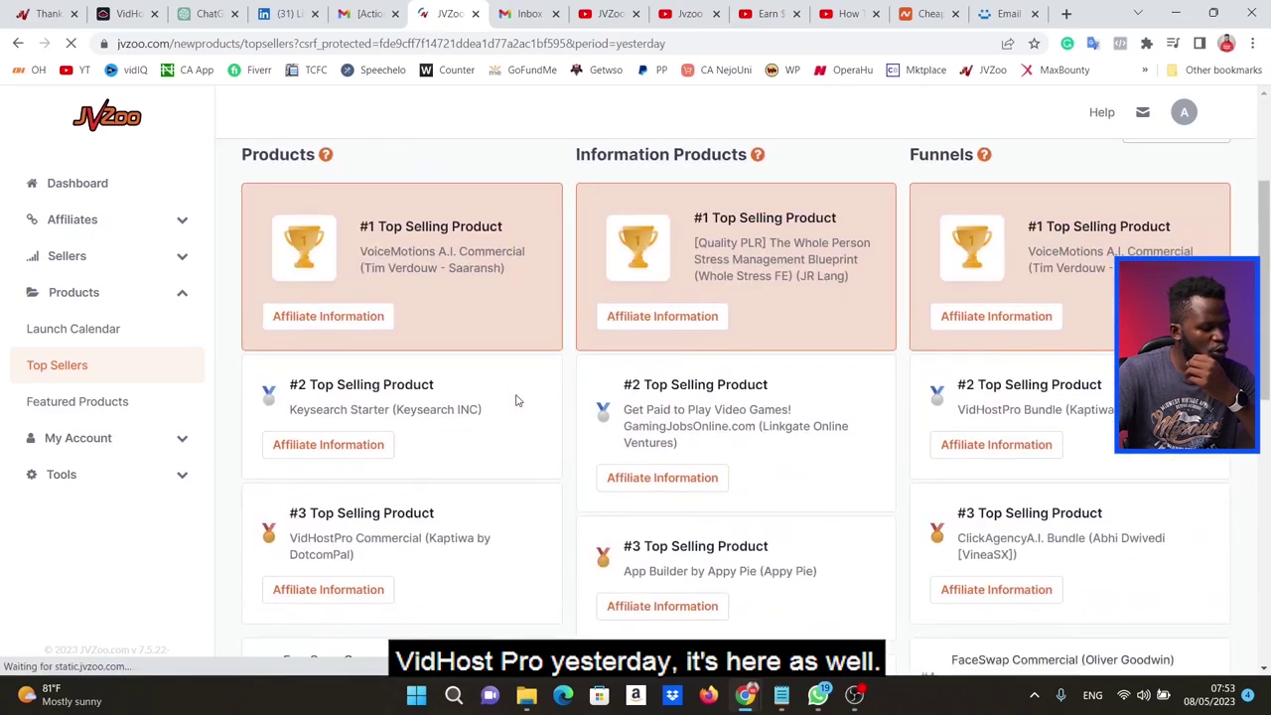
scroll(516, 394, down, 3)
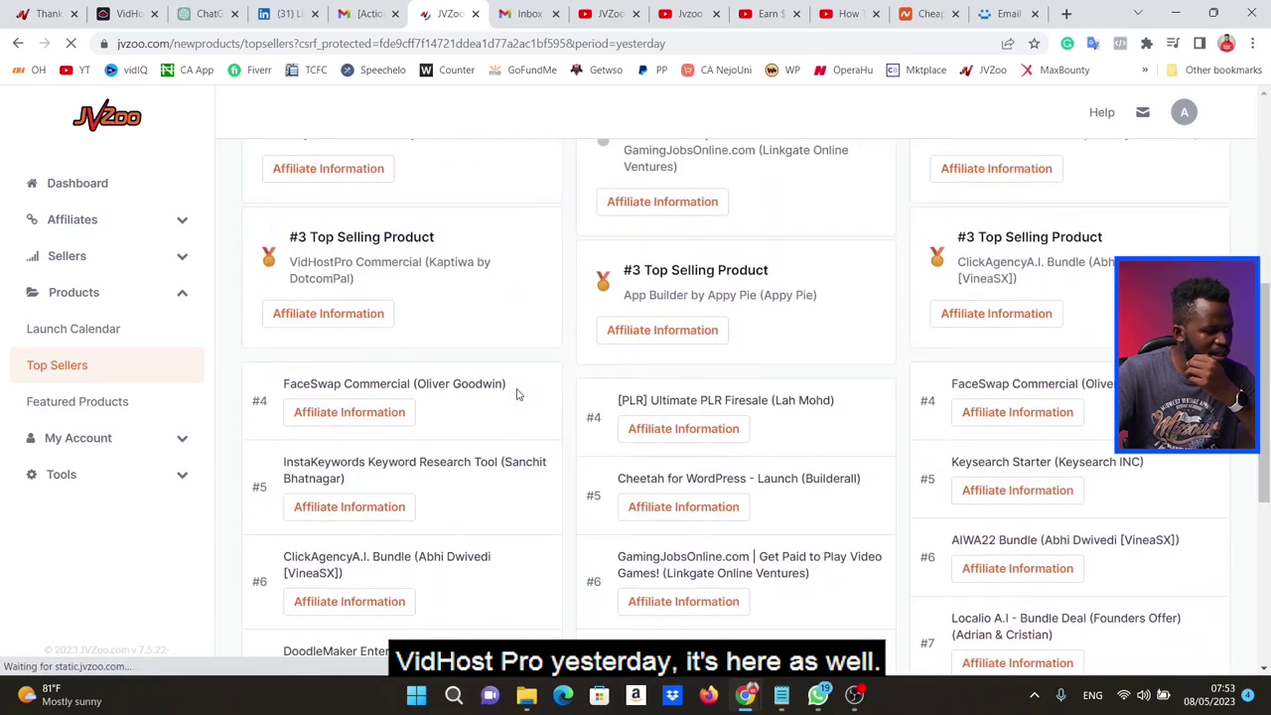
scroll(477, 298, up, 3)
scroll(412, 387, down, 2)
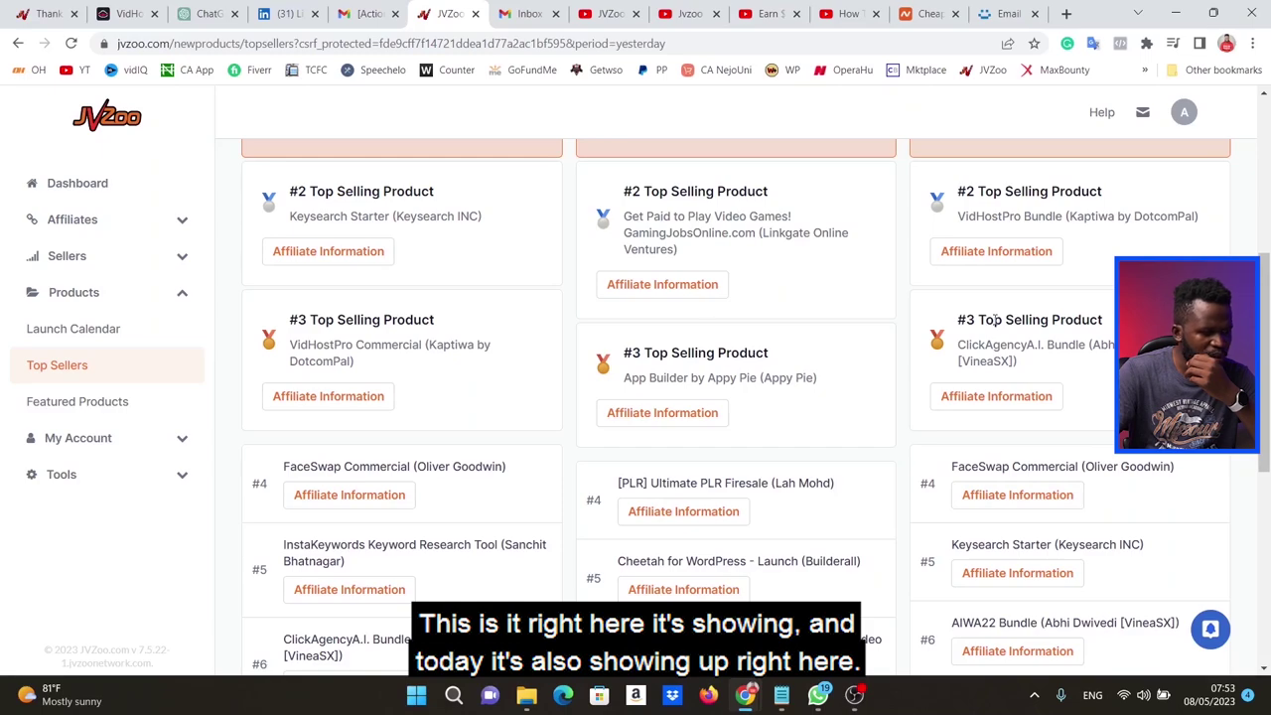
scroll(996, 319, up, 3)
Switch Top Sellers to Today and select 'VidHostPro Commercial' in row #9.
click(1177, 185)
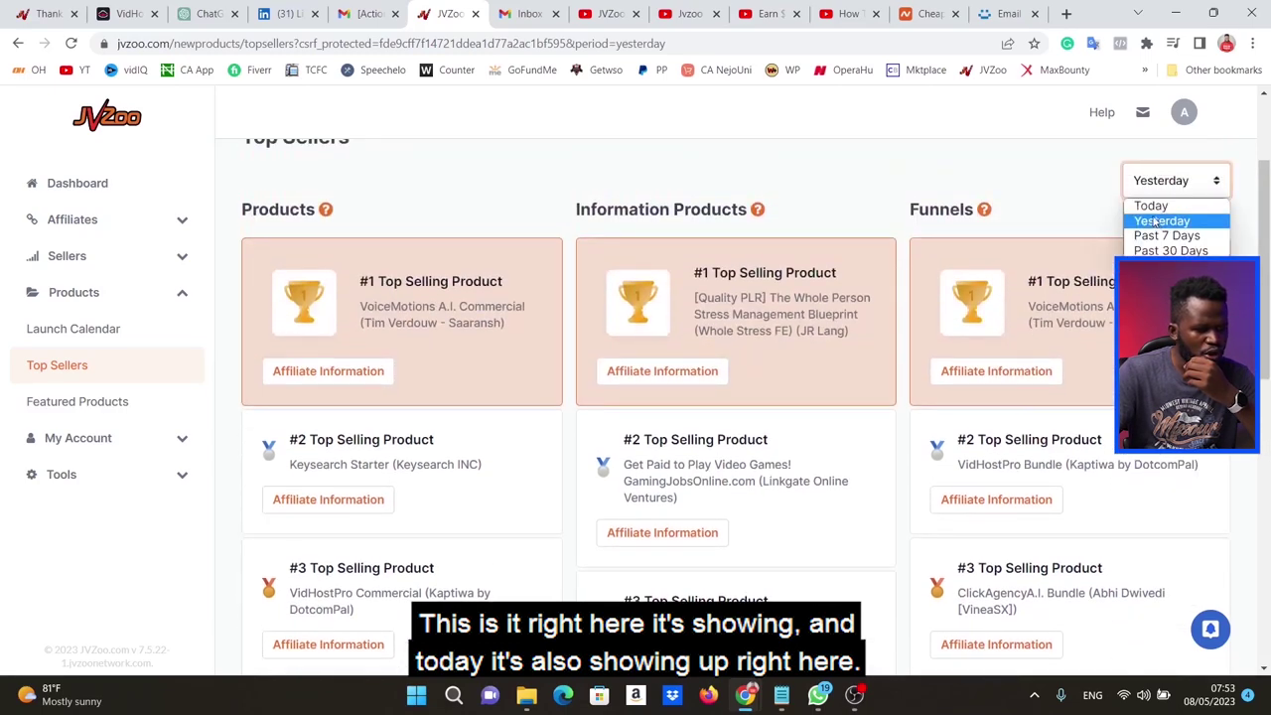
click(1152, 205)
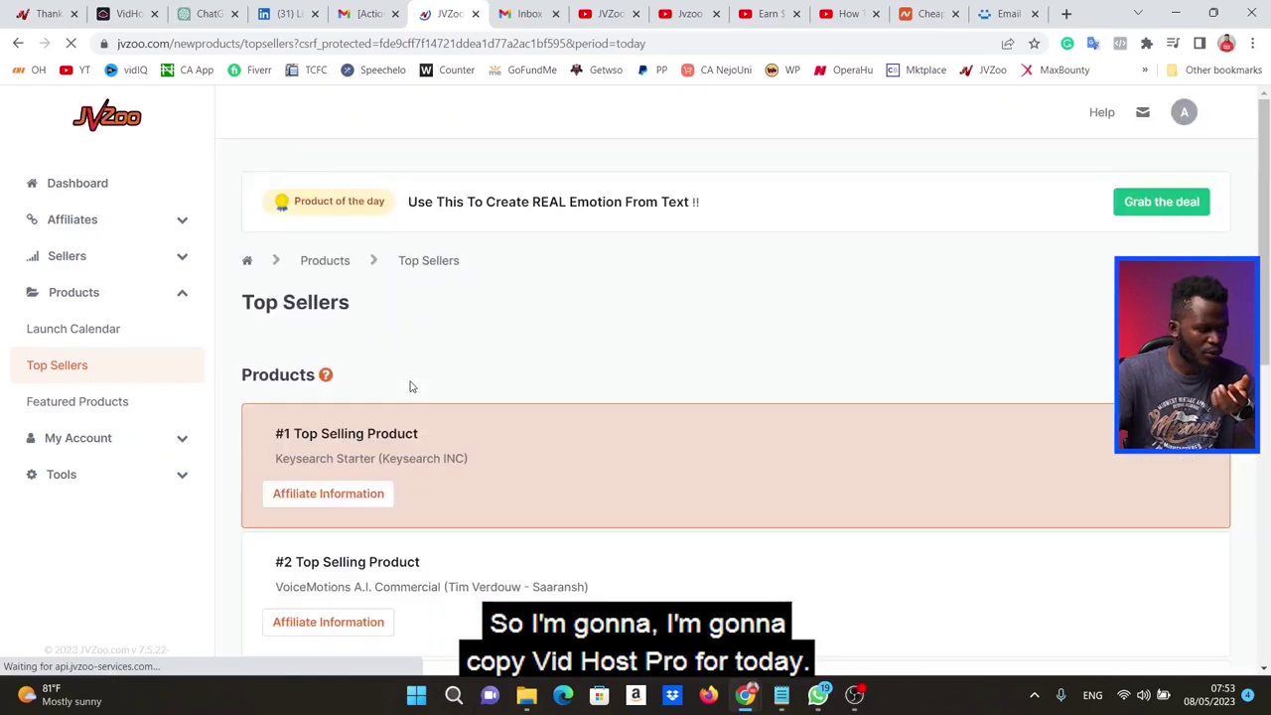
scroll(410, 385, down, 8)
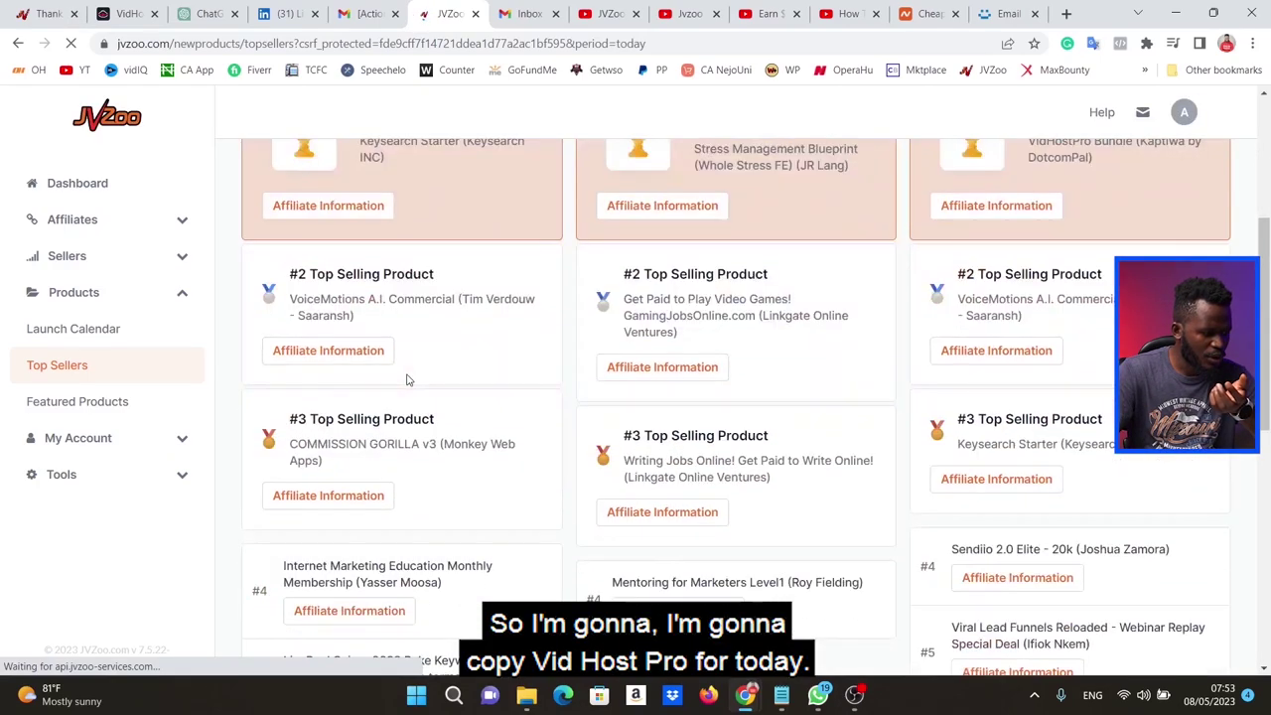
scroll(462, 427, down, 3)
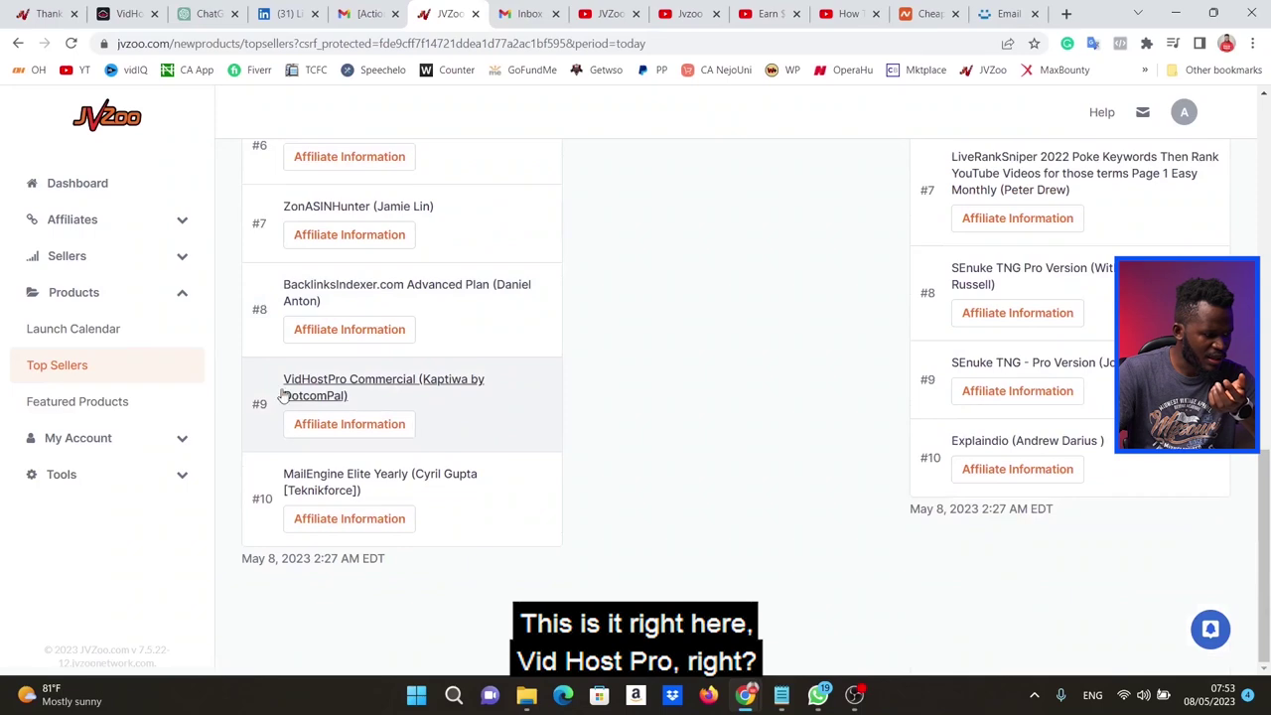
drag(286, 382, 408, 382)
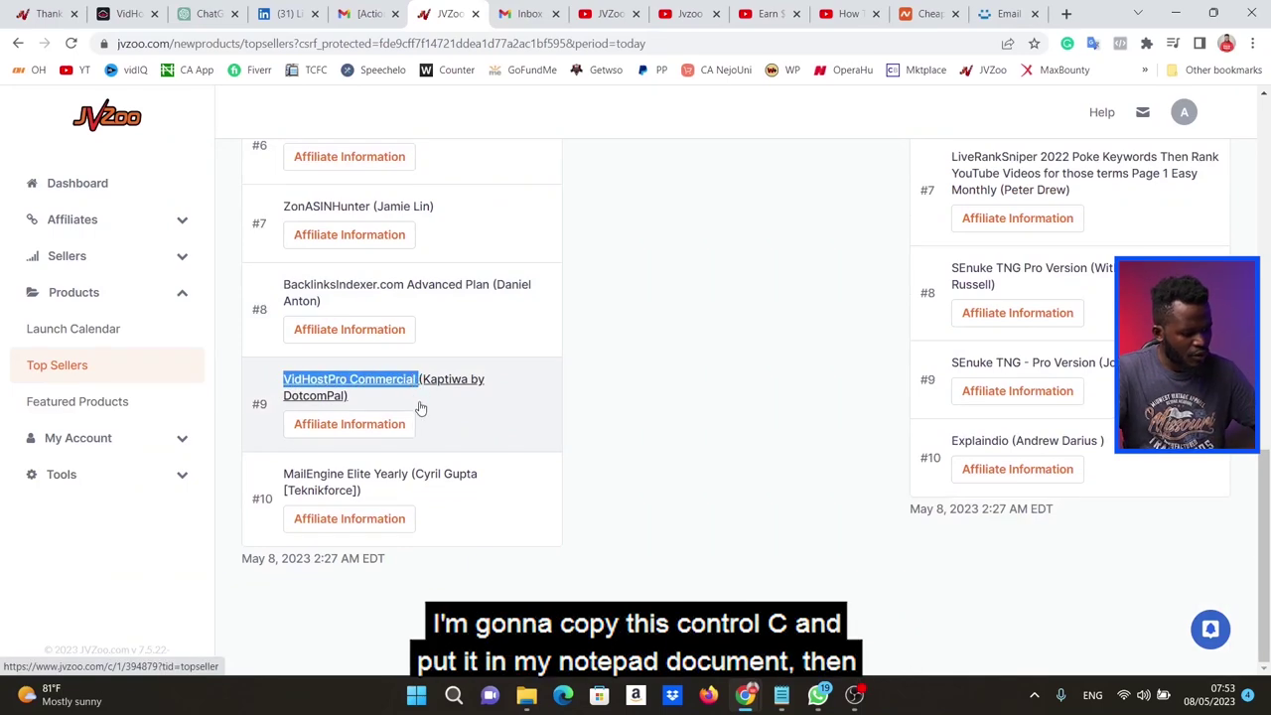
Paste 'VidHostPro Commercial' under 'Keysearch Starter' in Notepad, then return to JVZoo.
click(782, 696)
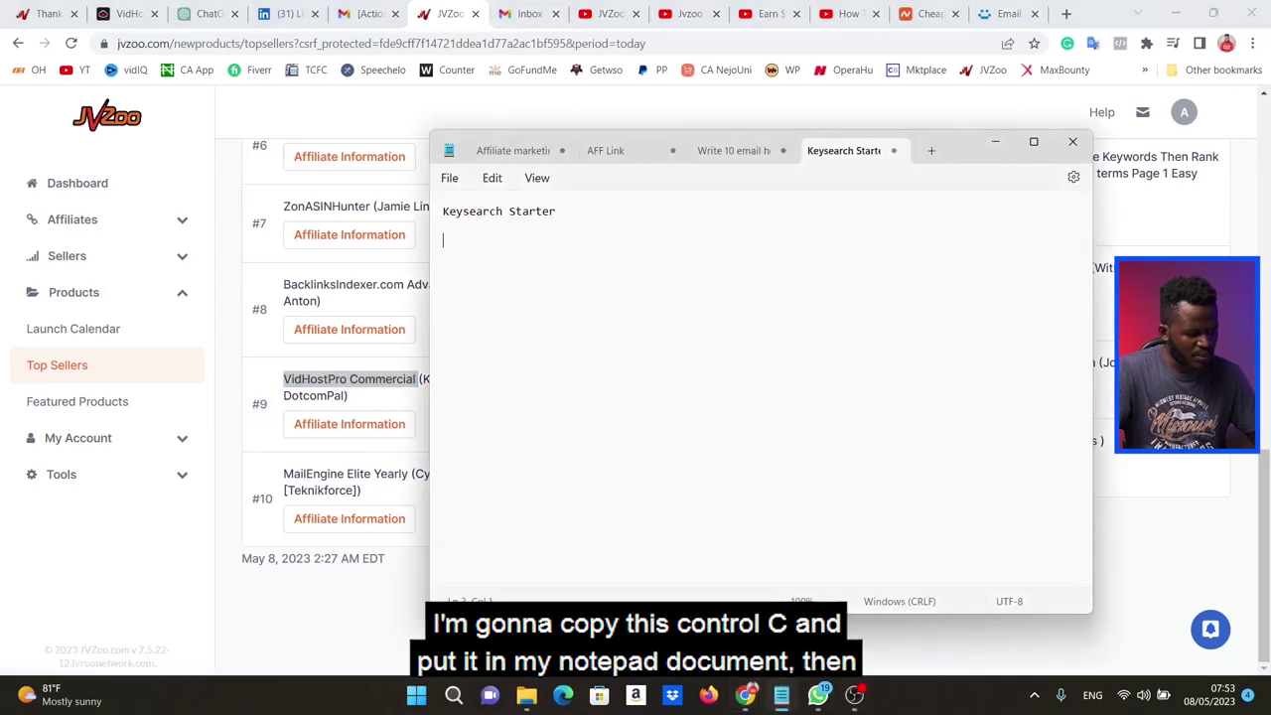
key(Return)
text(VidHostPro Commercial)
key(Return)
key(Return)
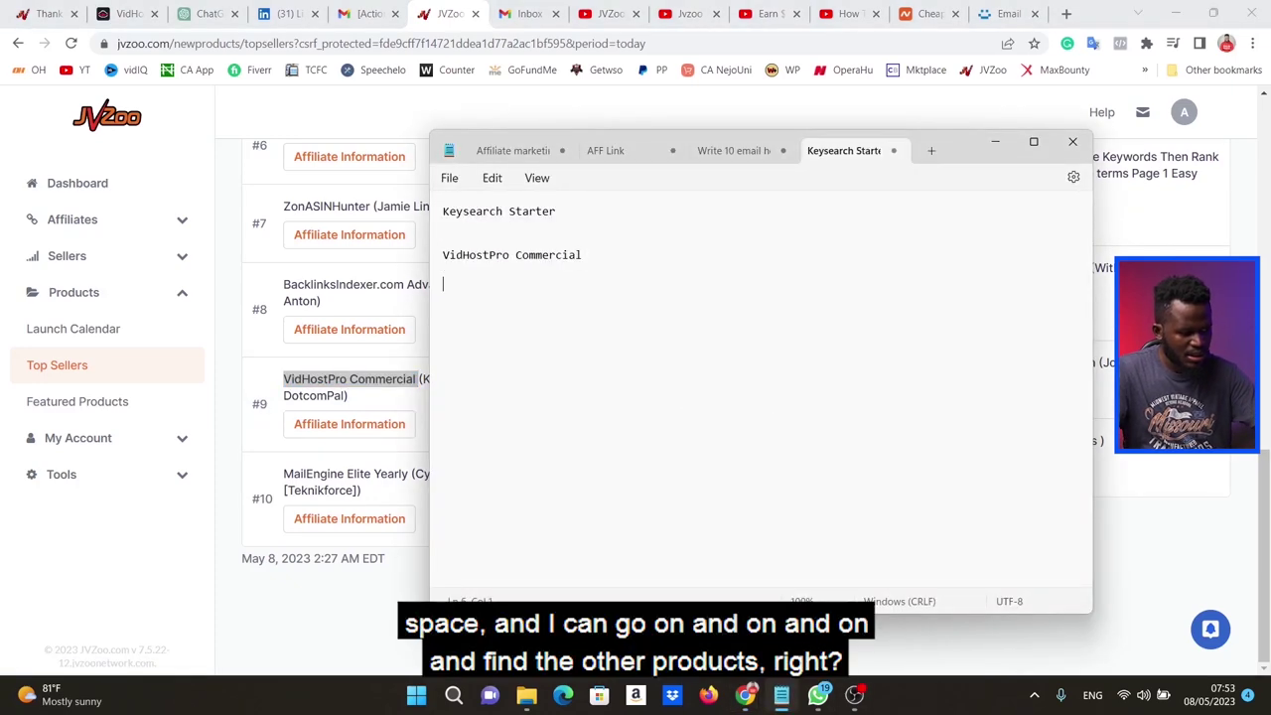
click(1141, 530)
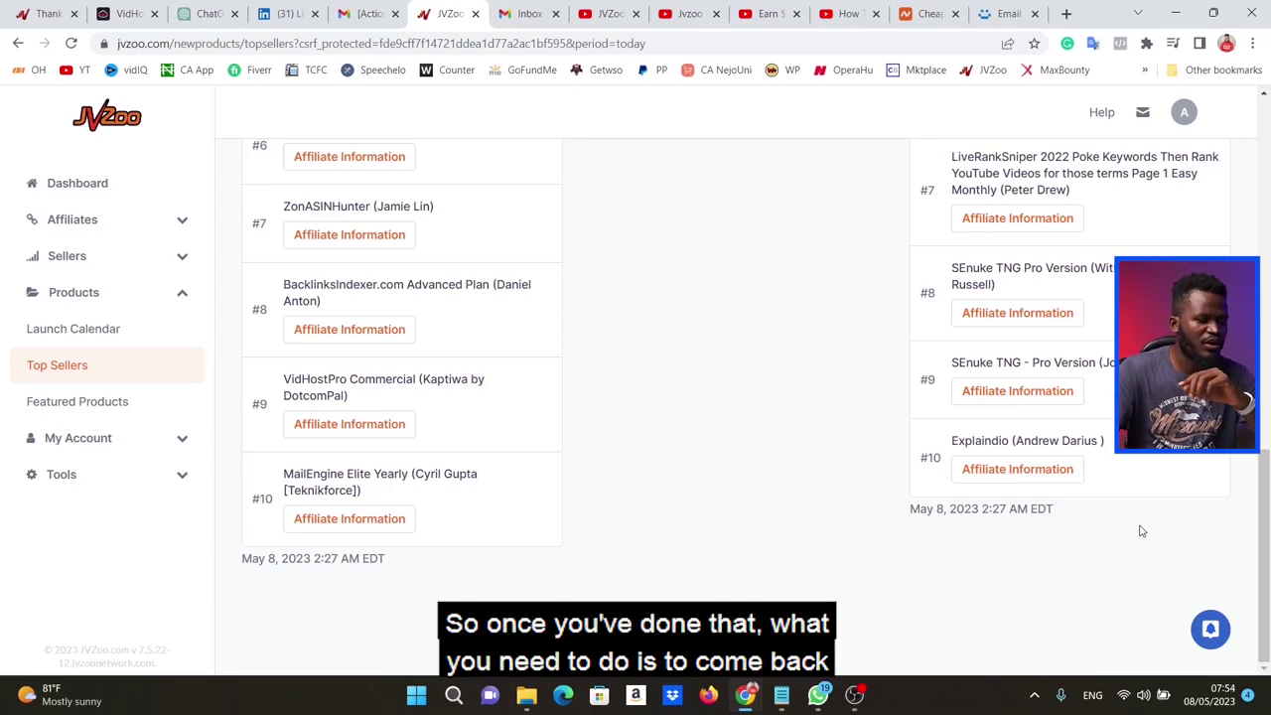
Open Affiliates > Find Products, showing VidHostPro Bundle first at 50% commission.
scroll(864, 471, up, 15)
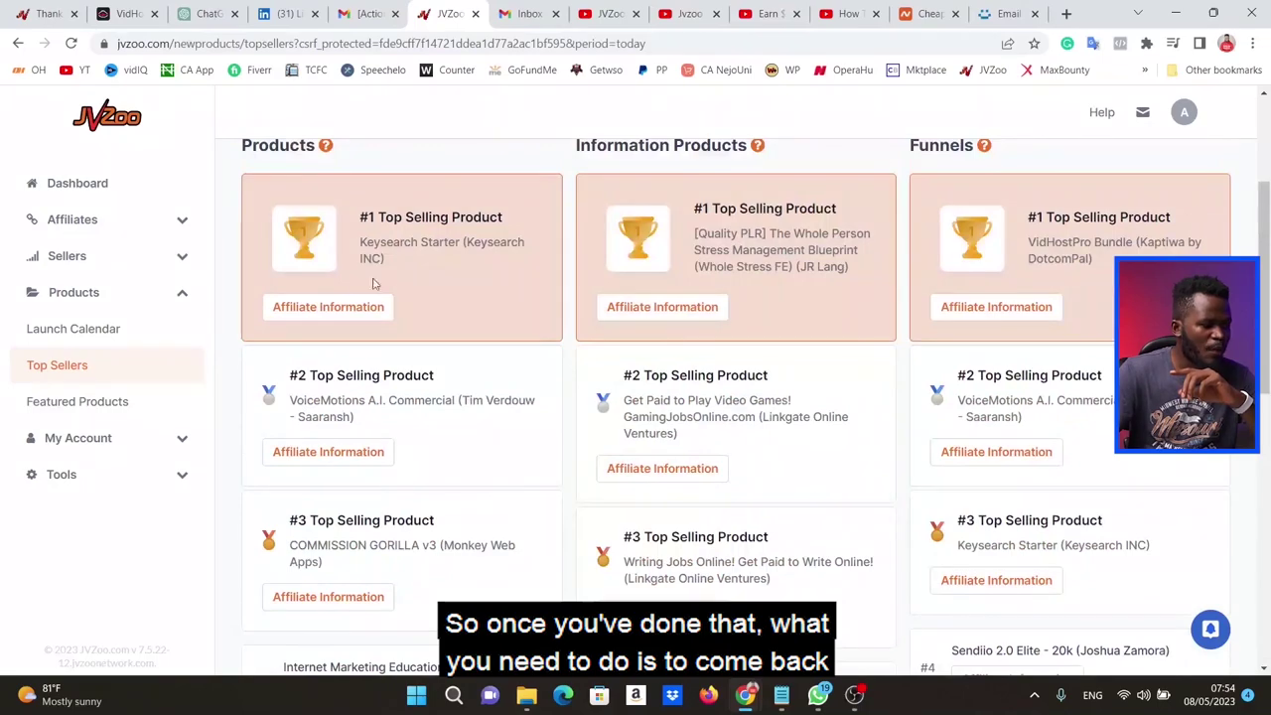
click(174, 221)
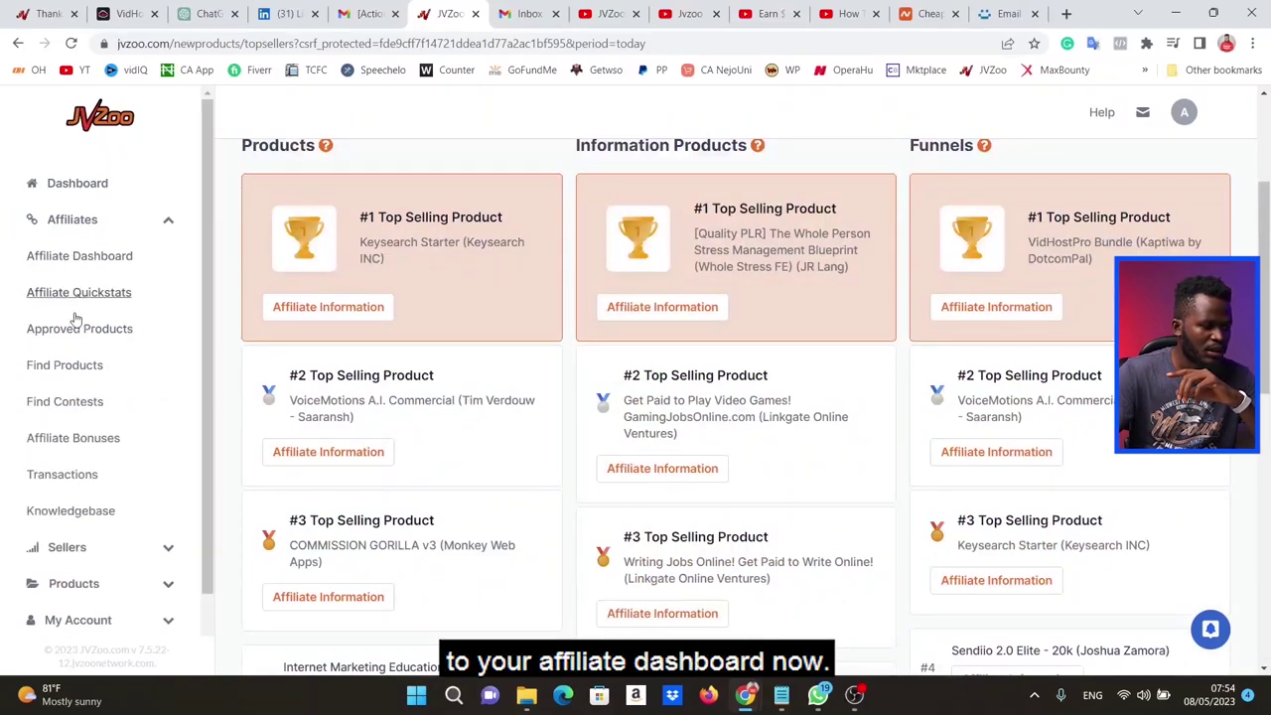
click(74, 368)
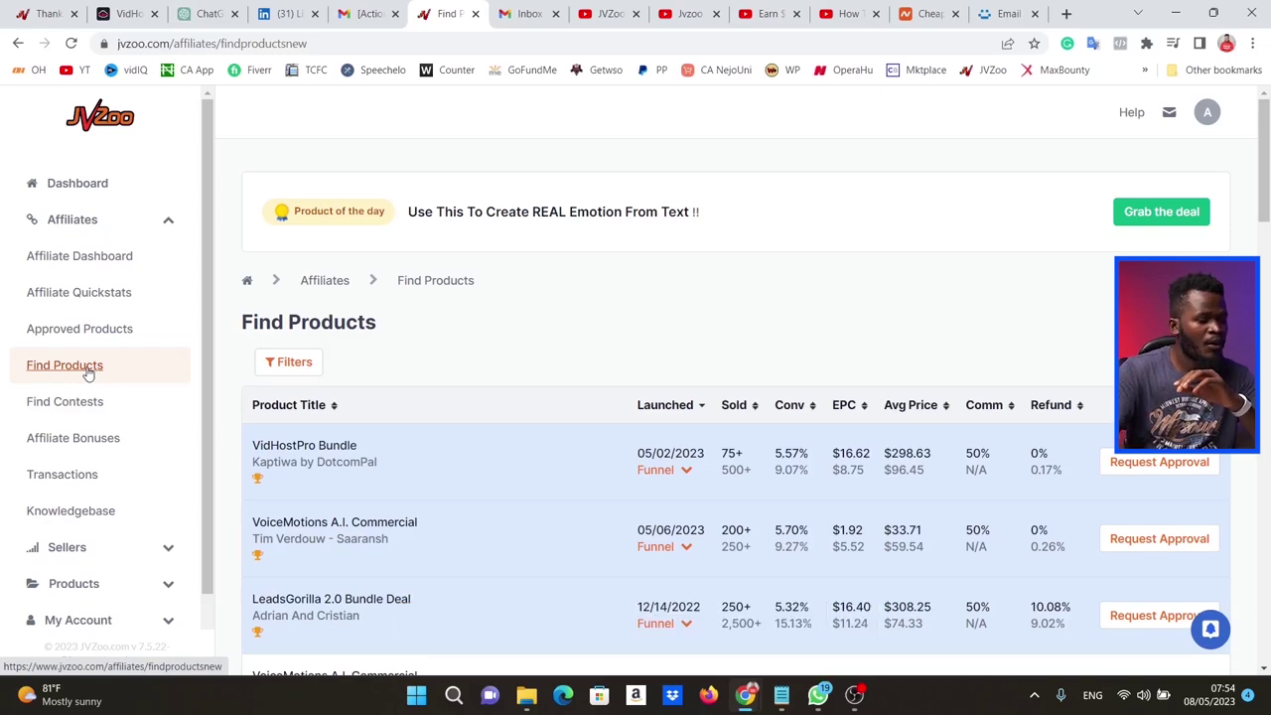
scroll(502, 358, down, 2)
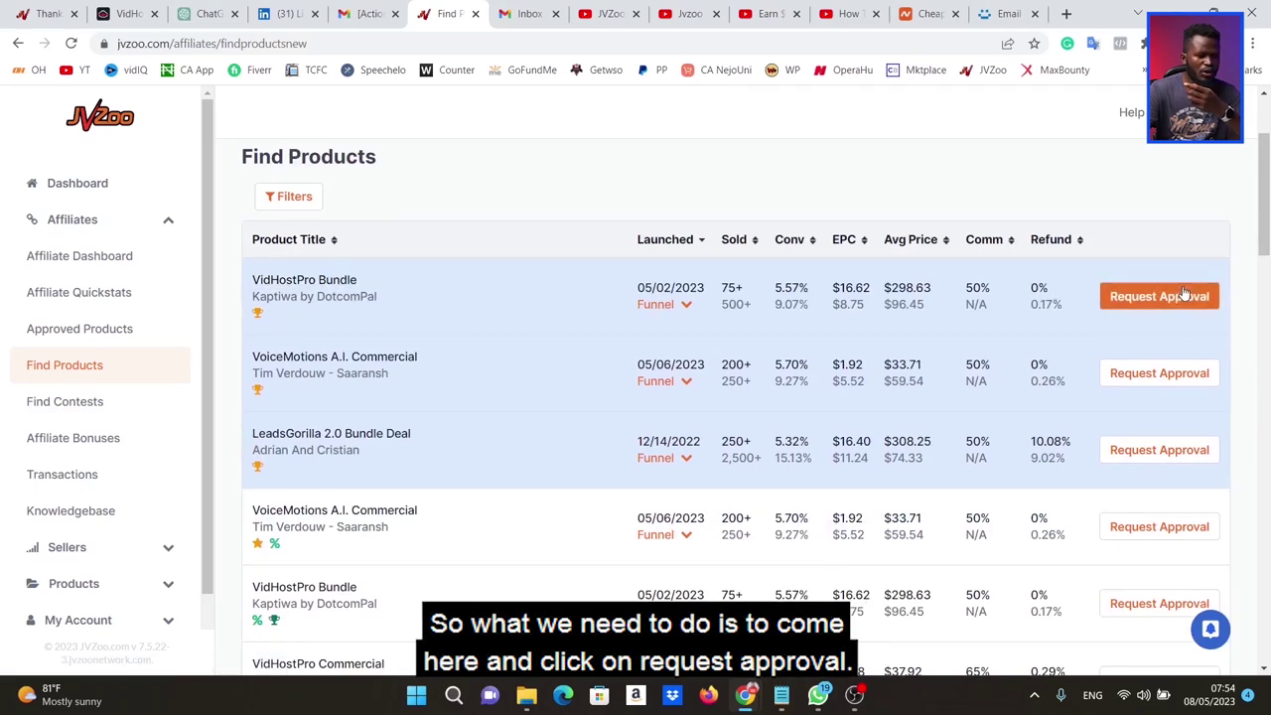
Request approval for VidHostPro Bundle ($367.00, 50% commission) and begin the seller message.
click(1178, 303)
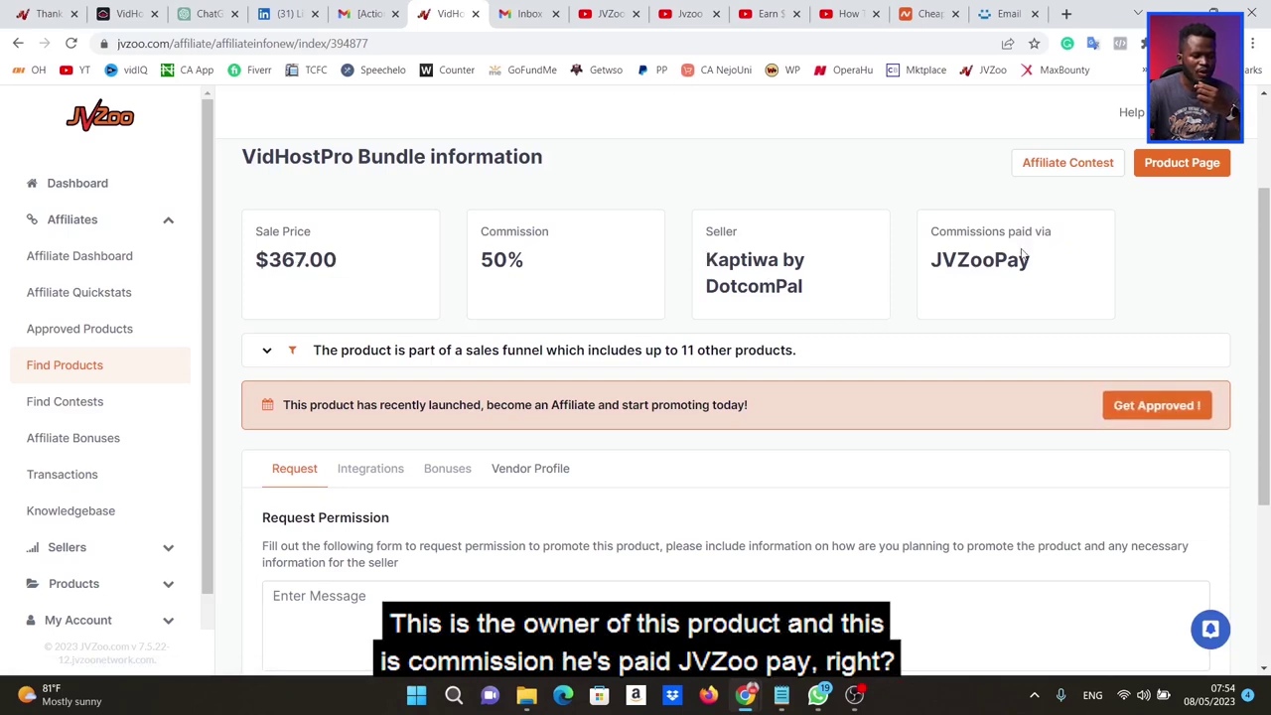
scroll(625, 337, down, 3)
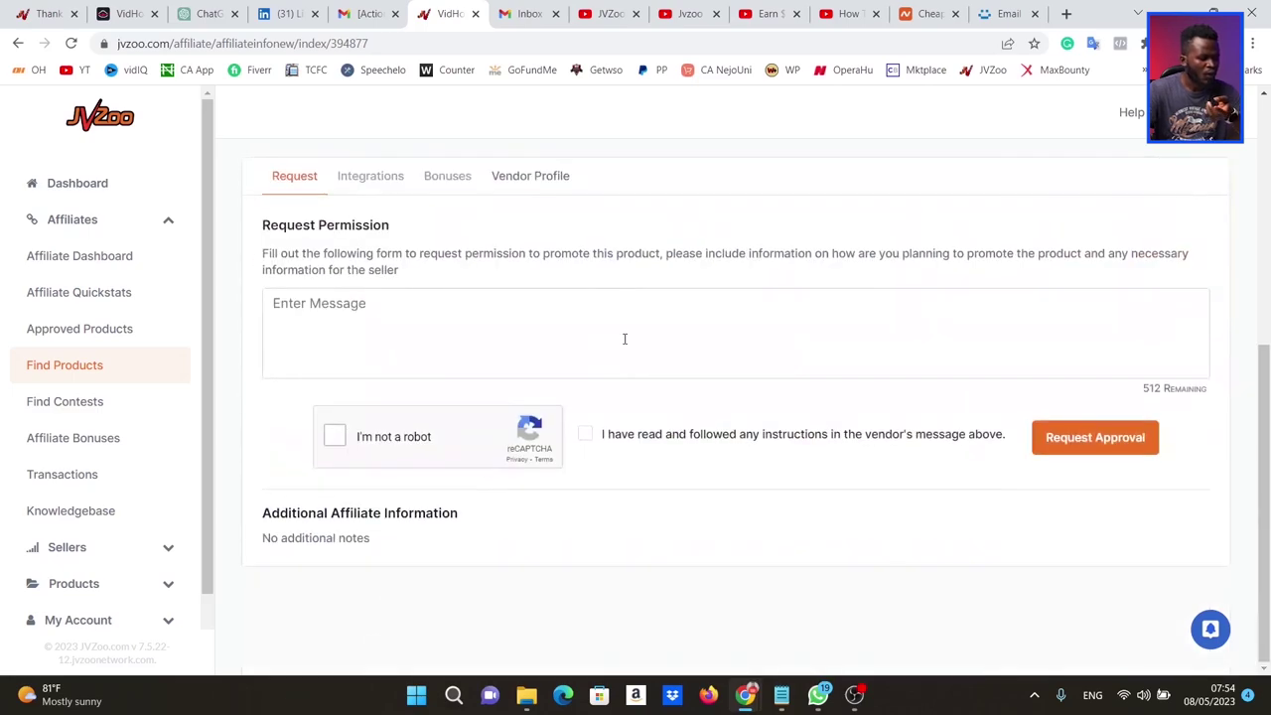
click(396, 317)
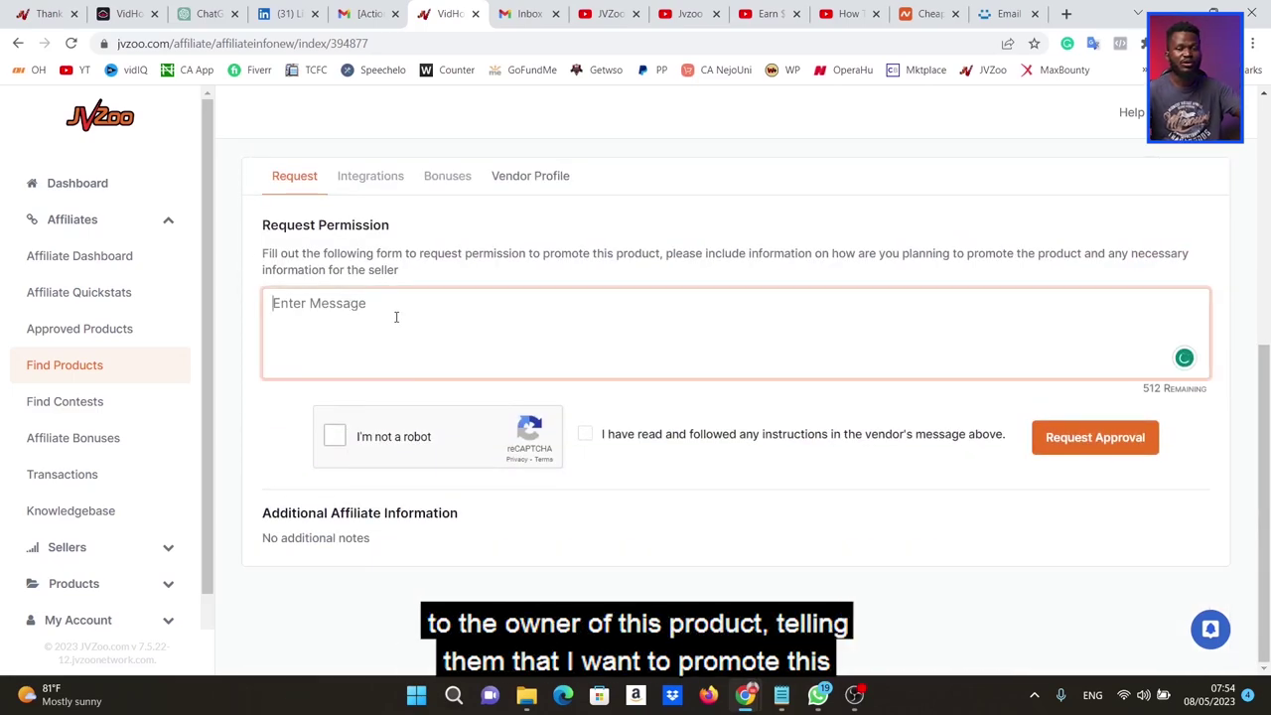
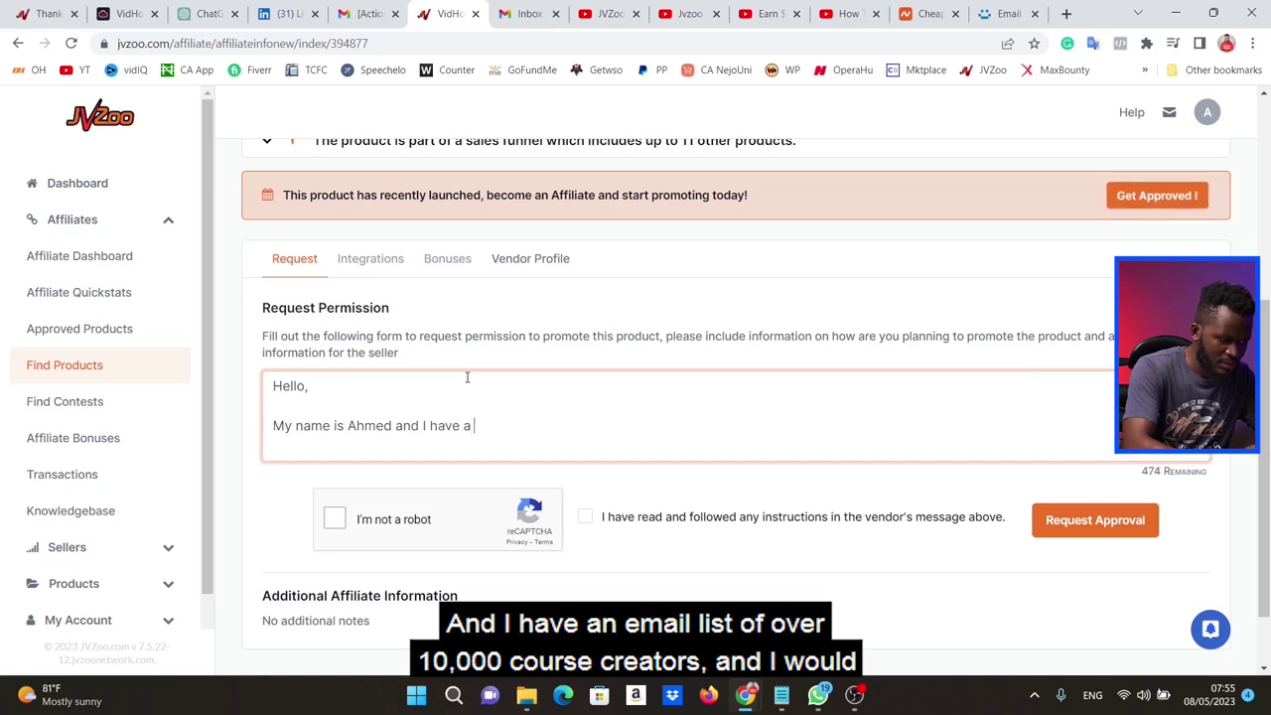
Type the request's introduction about an email list of over 10000 course creators.
text(have an email list of)
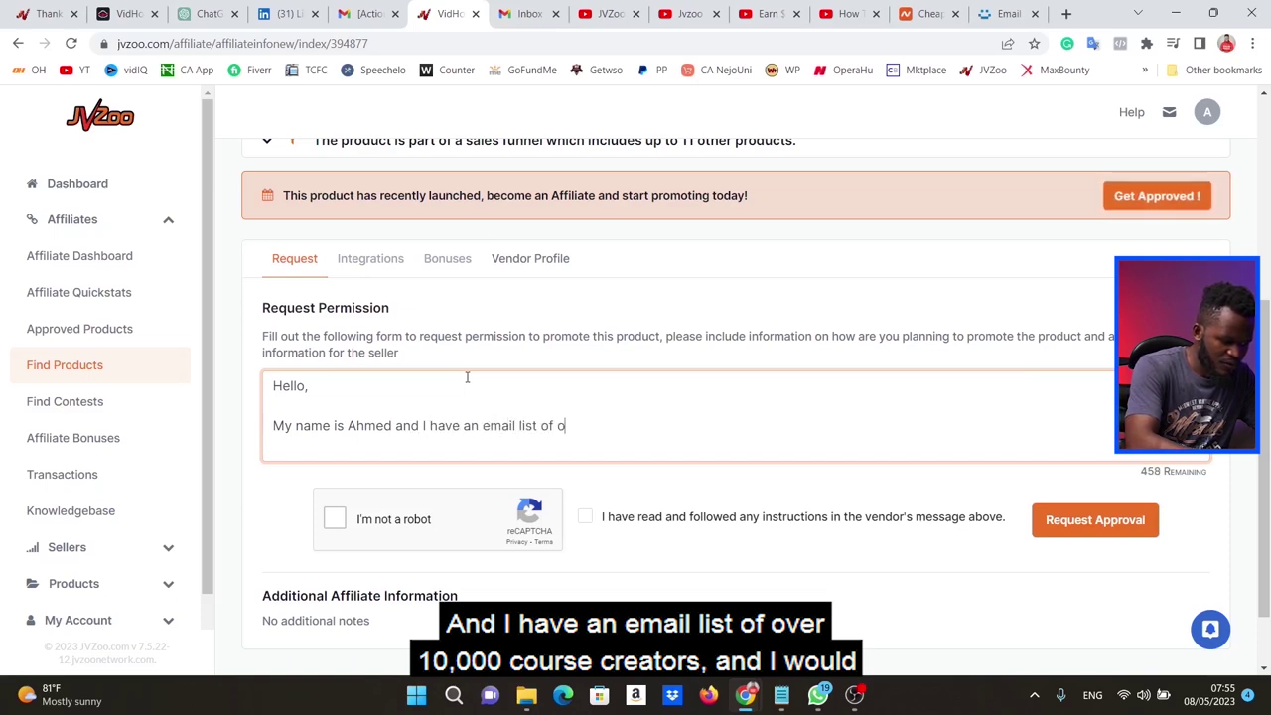
text( over 10000 )
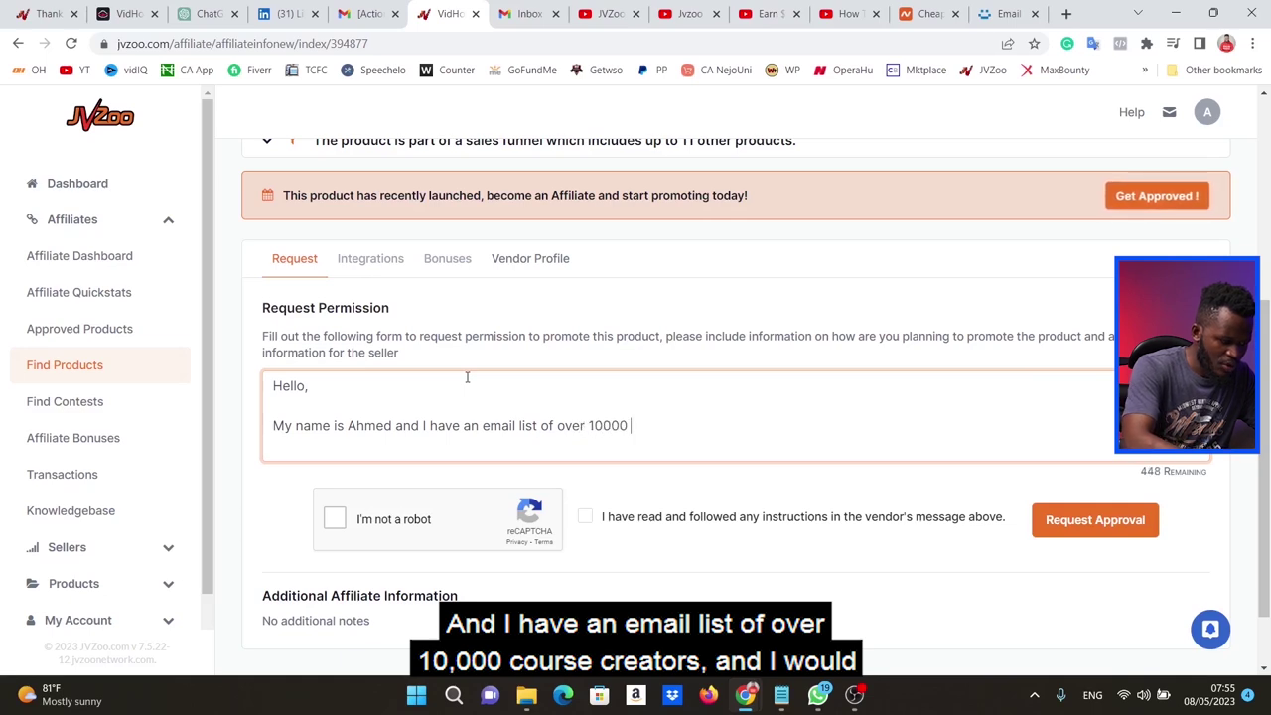
text(course creators and )
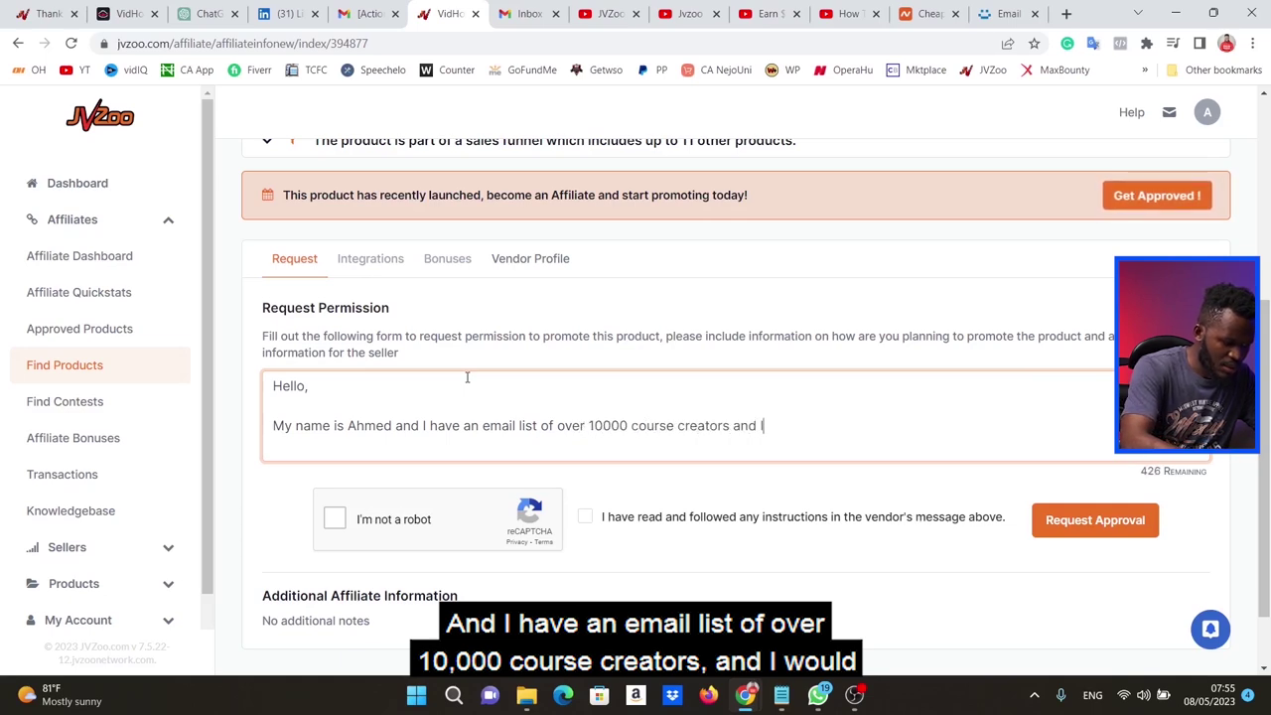
text(I would very much like)
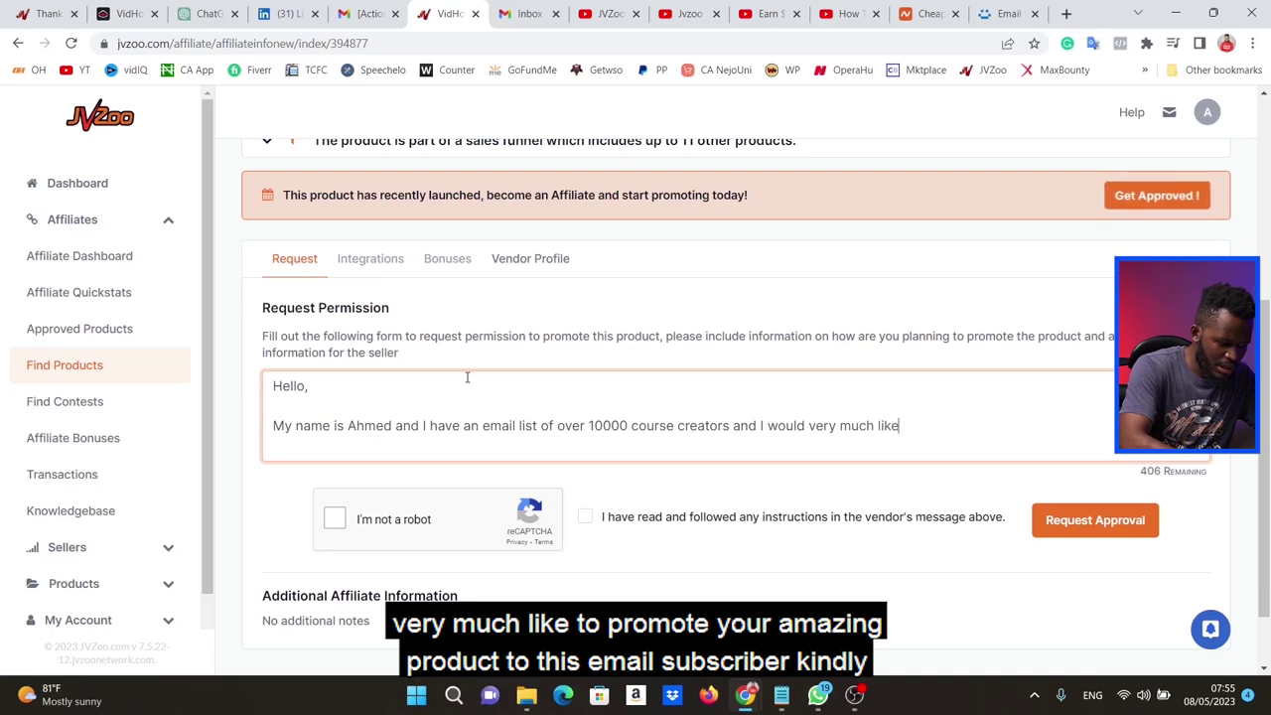
text( to promote your)
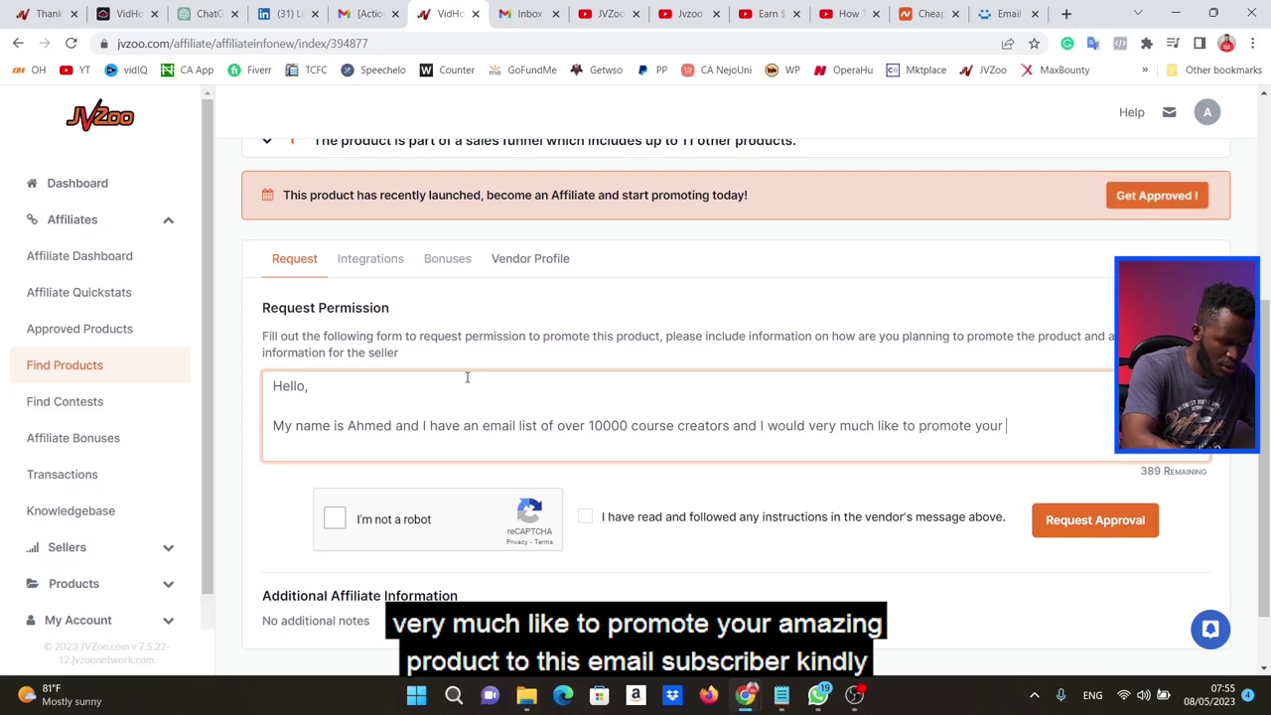
text( amazing product )
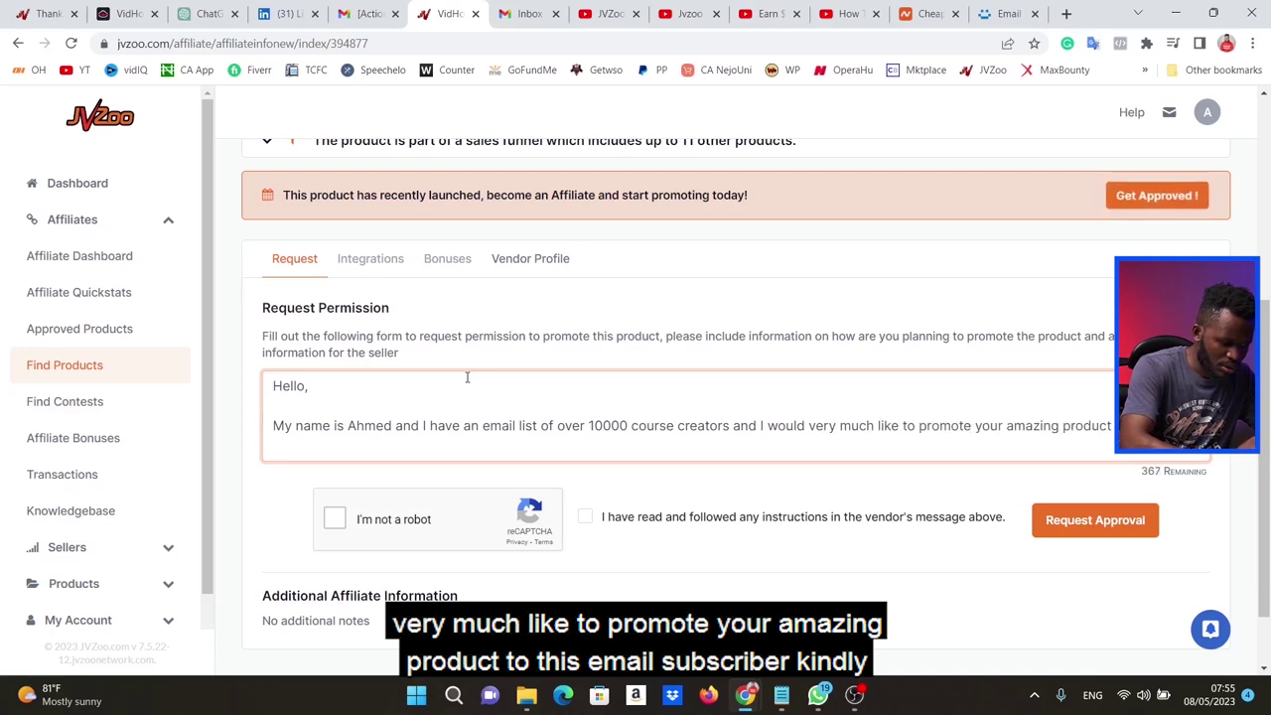
text(email subscribers.)
Add 'Kindly approve so we can make some real money.' and a 'Thanks as I await your respon' sign-off.
key(Return)
text(Kindl)
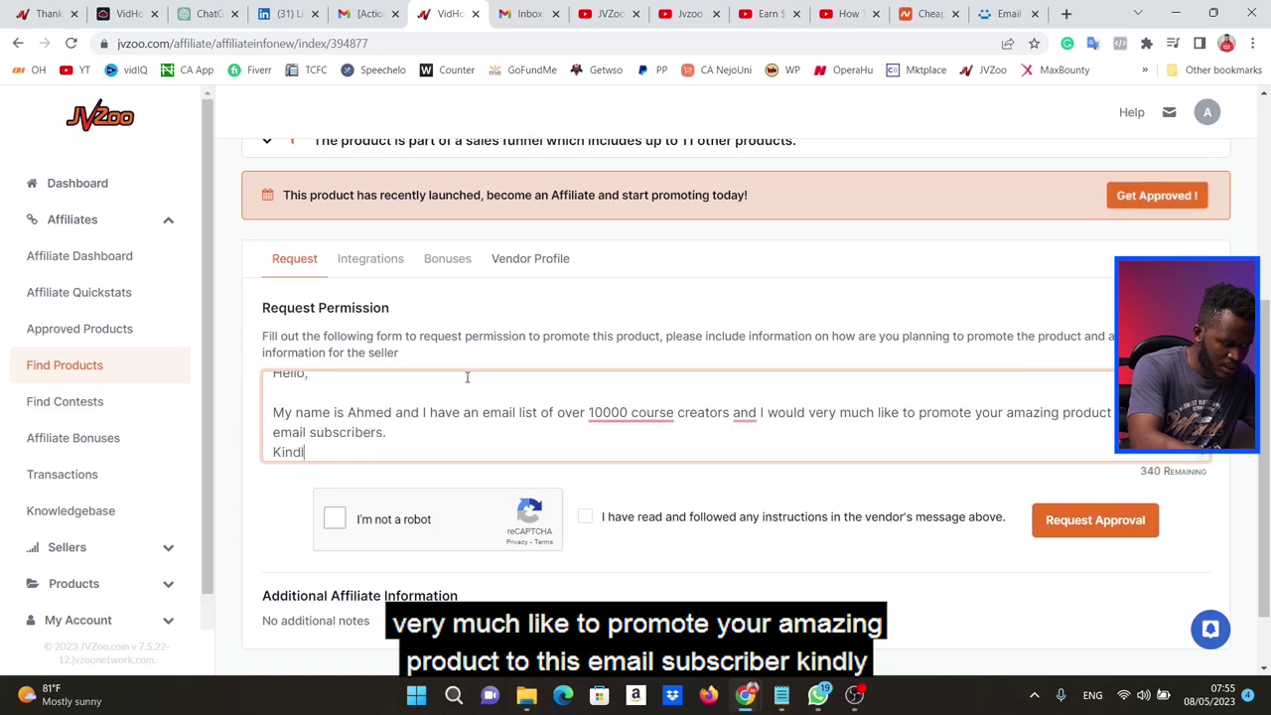
text(y approve so we ca)
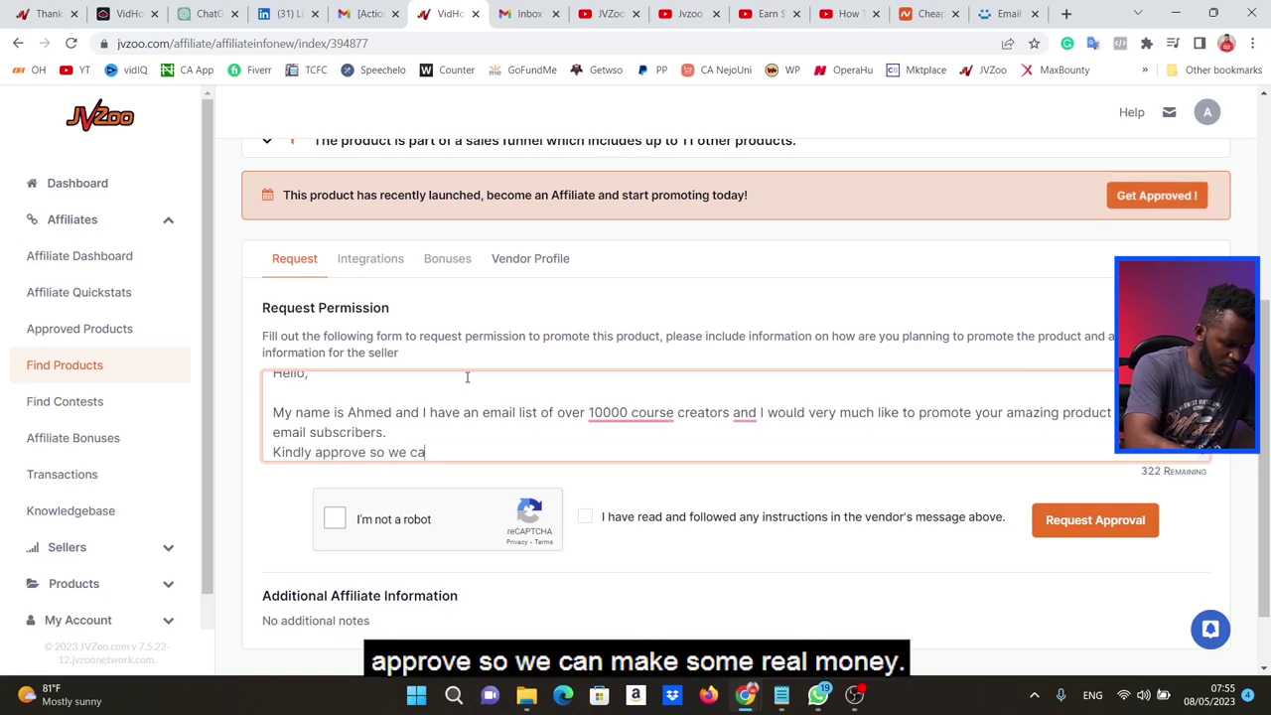
text(n make some real money.)
key(Return)
key(Return)
text(Th)
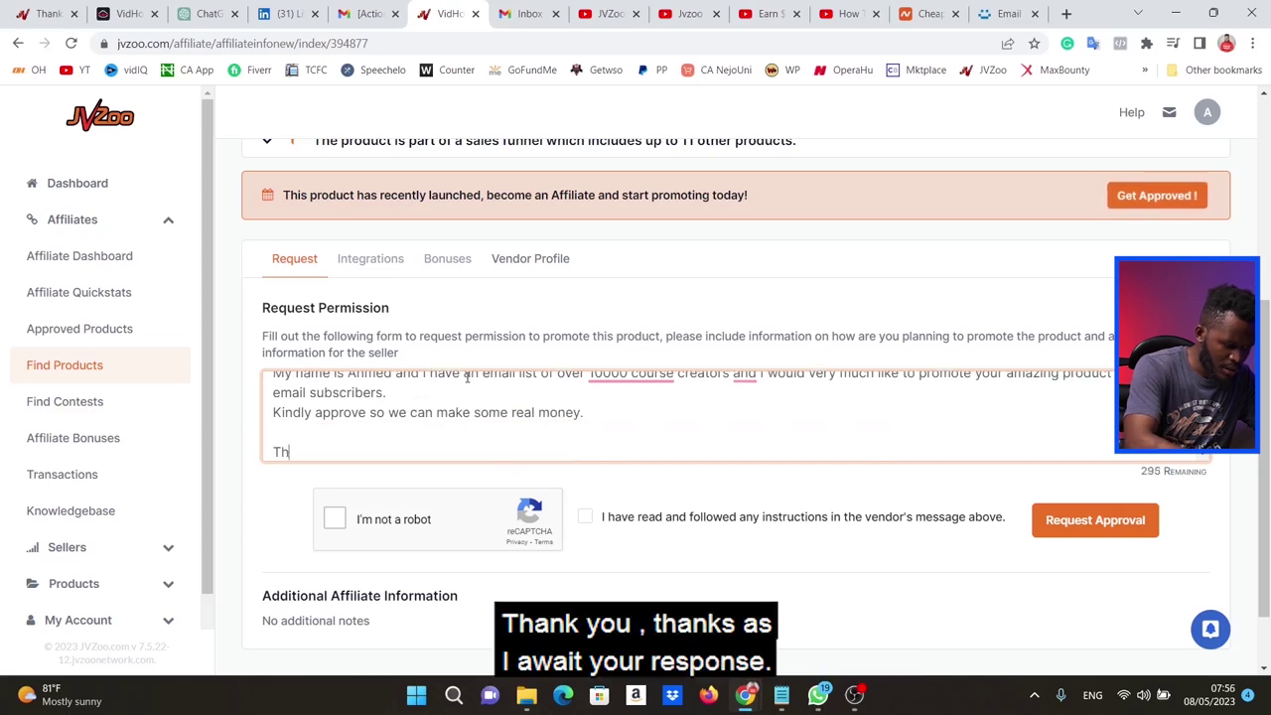
text(anks as I)
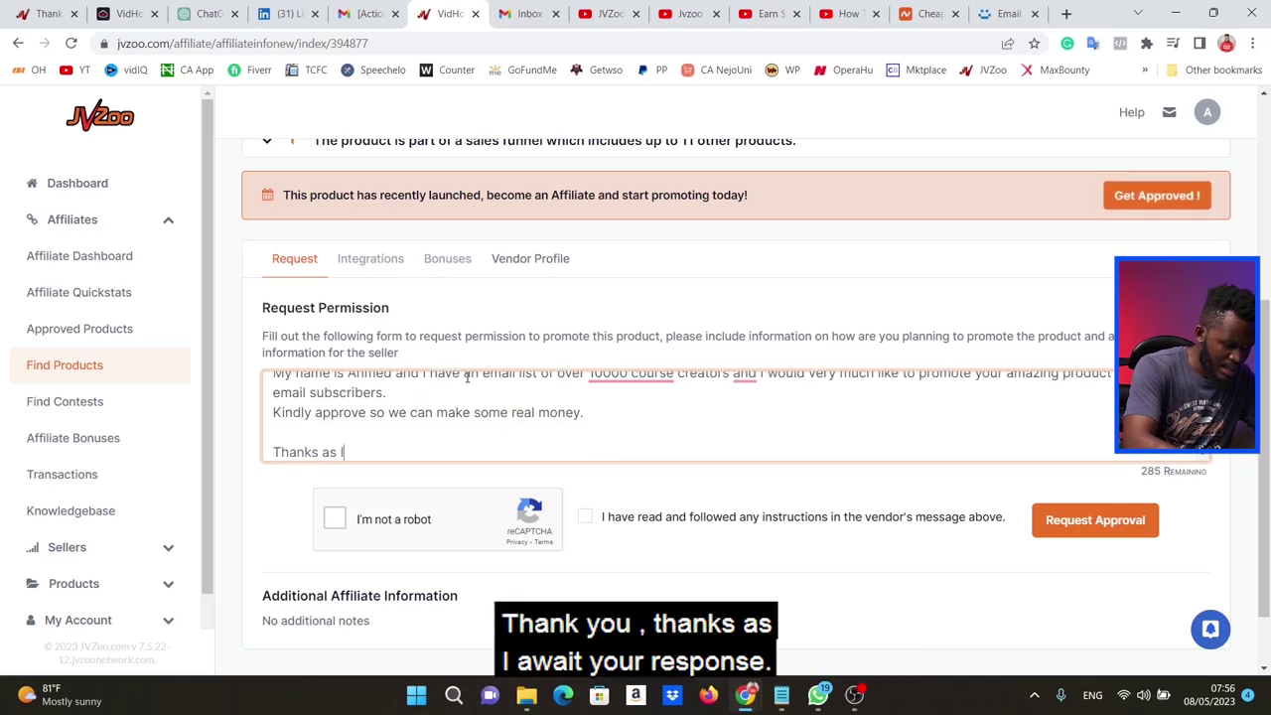
text( await your resp)
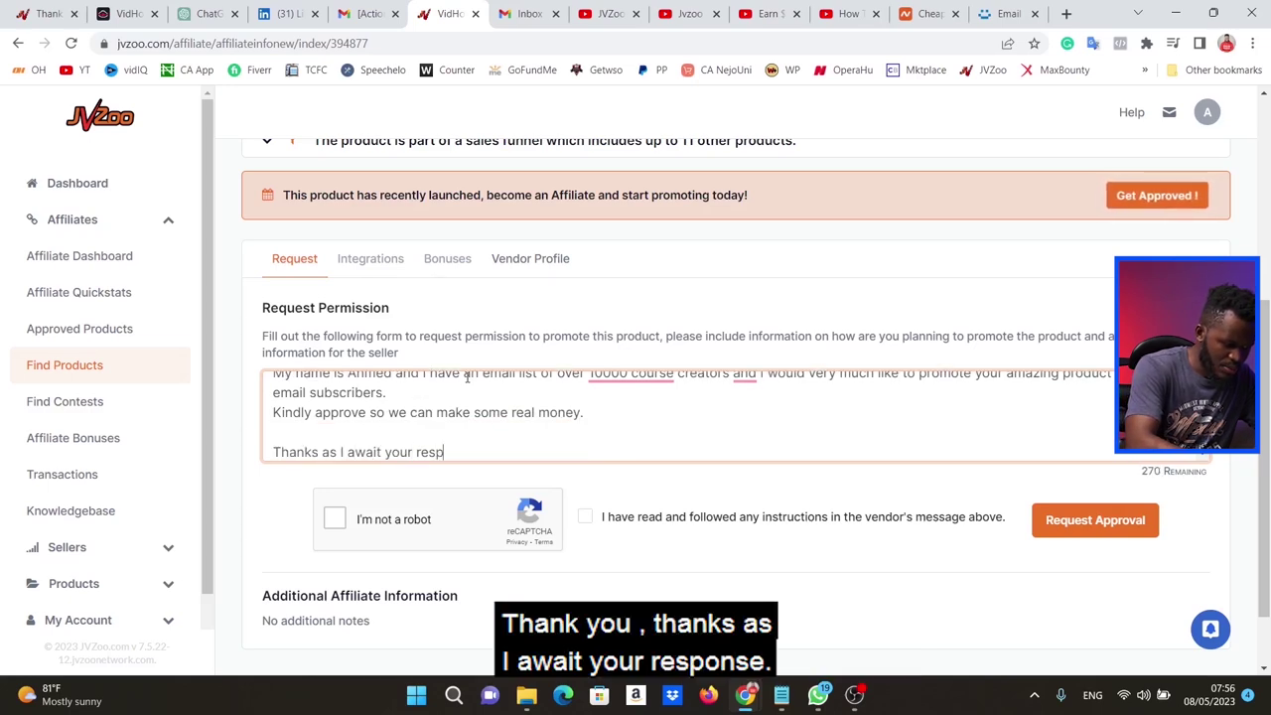
text(onse)
click(735, 333)
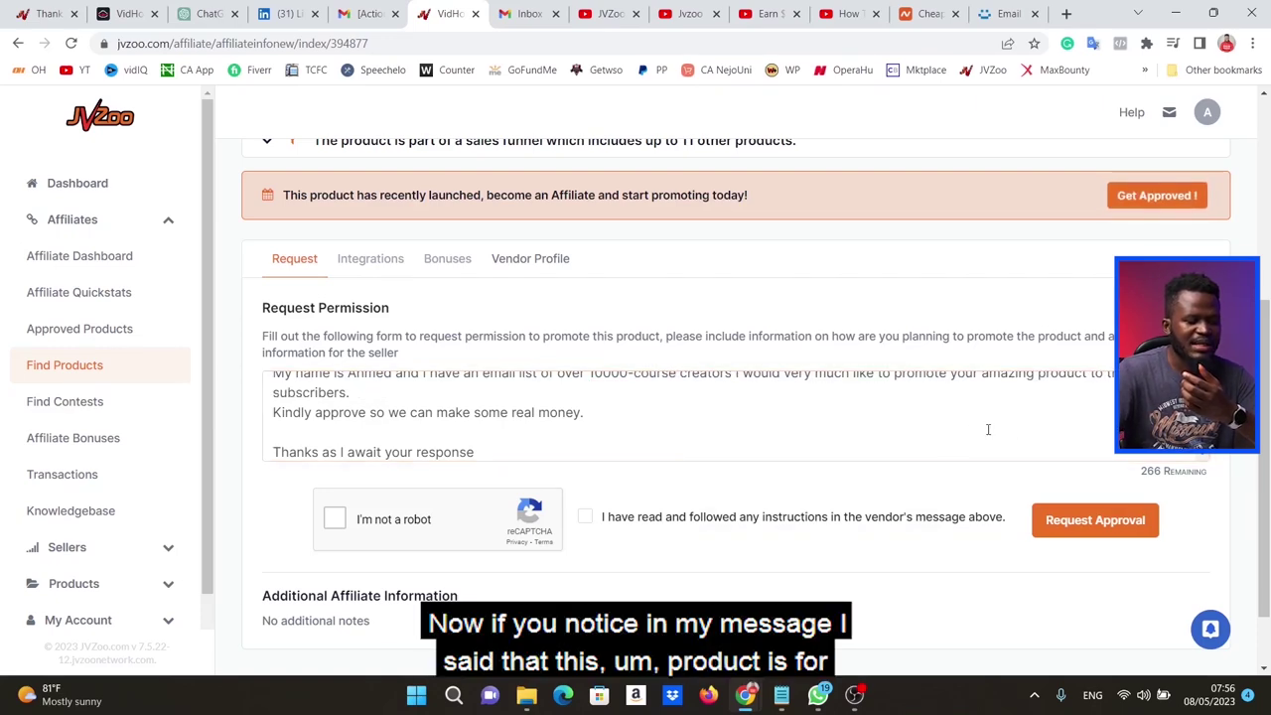
scroll(893, 438, up, 1)
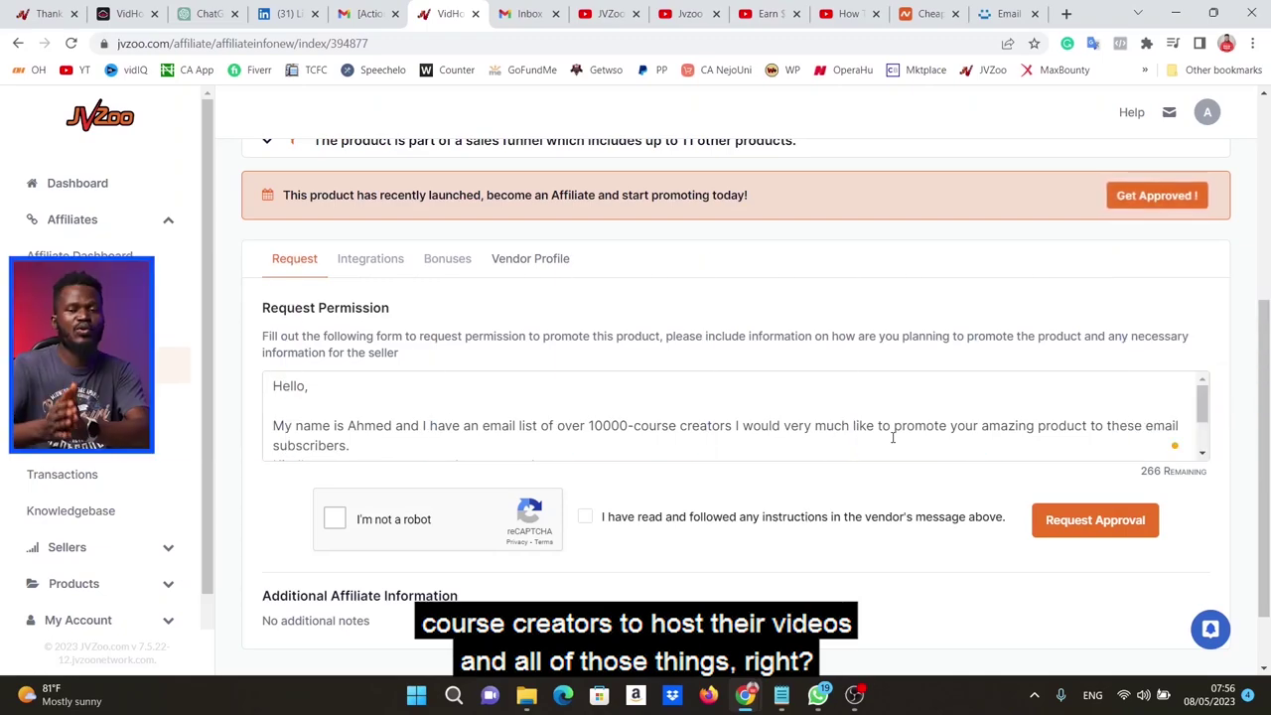
scroll(893, 438, up, 3)
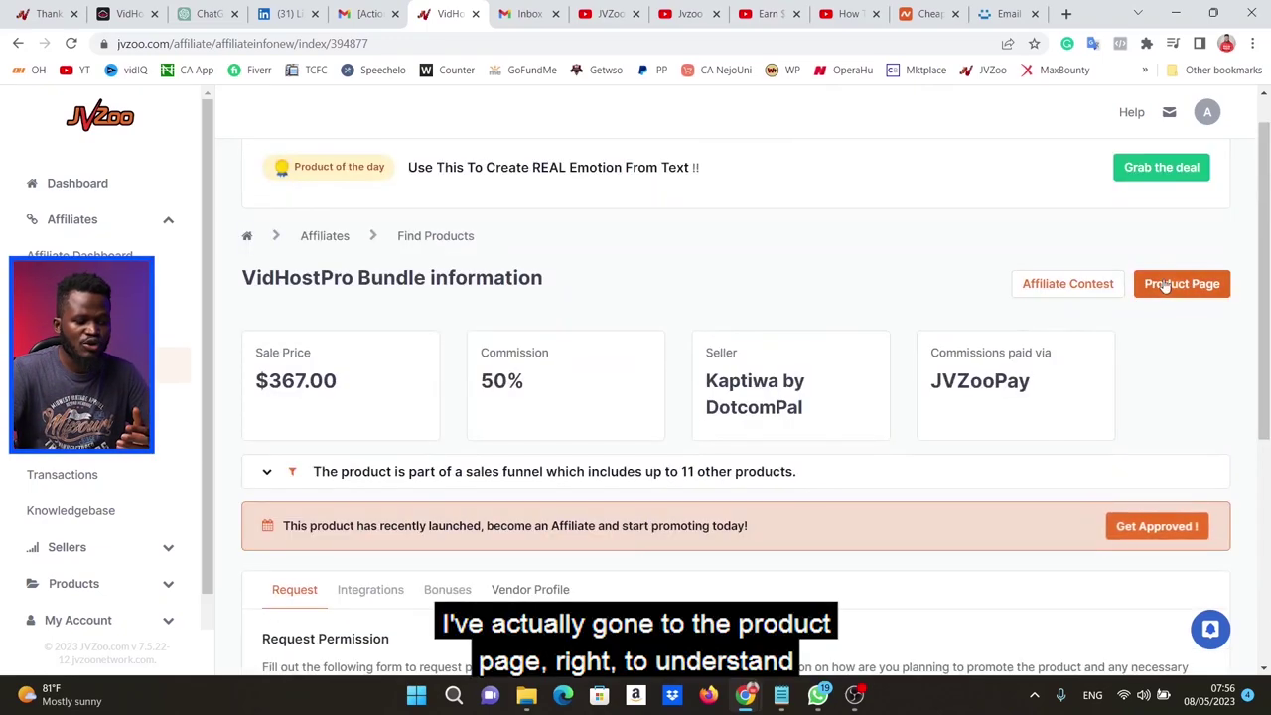
View the VidHostPro Product Page in a new tab, then return to the JVZoo request form.
right_click(1189, 288)
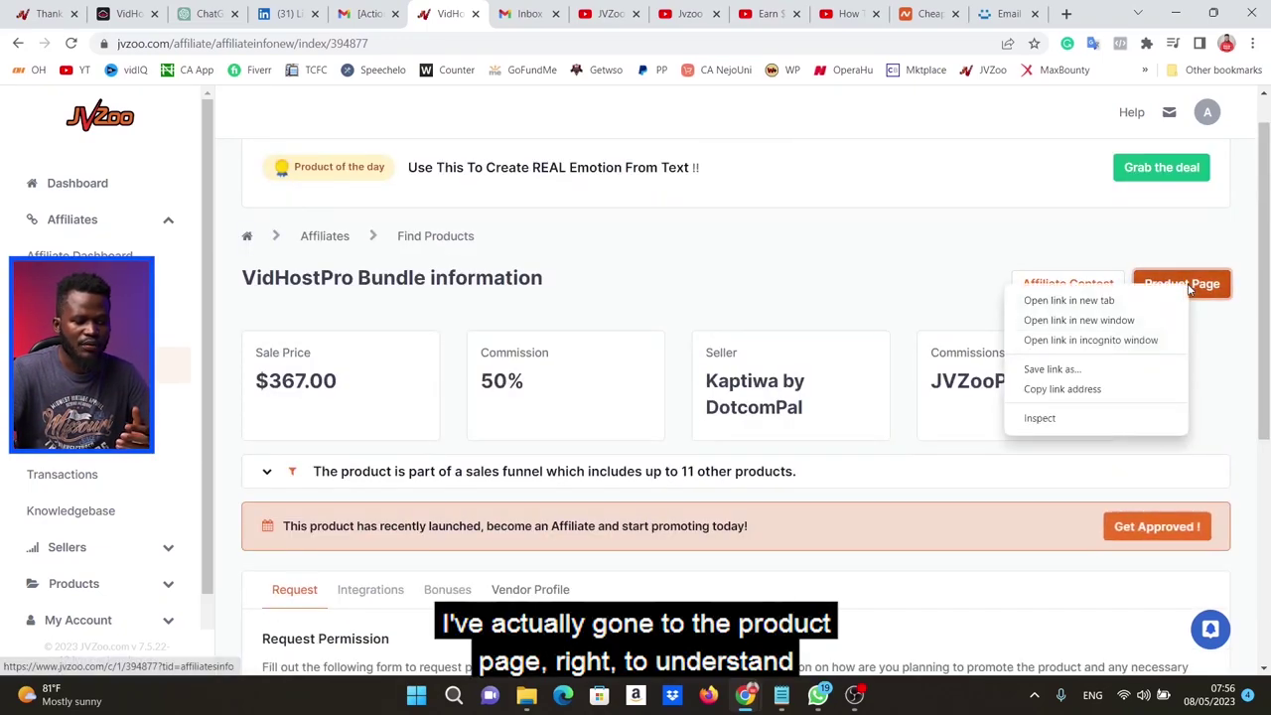
click(1141, 300)
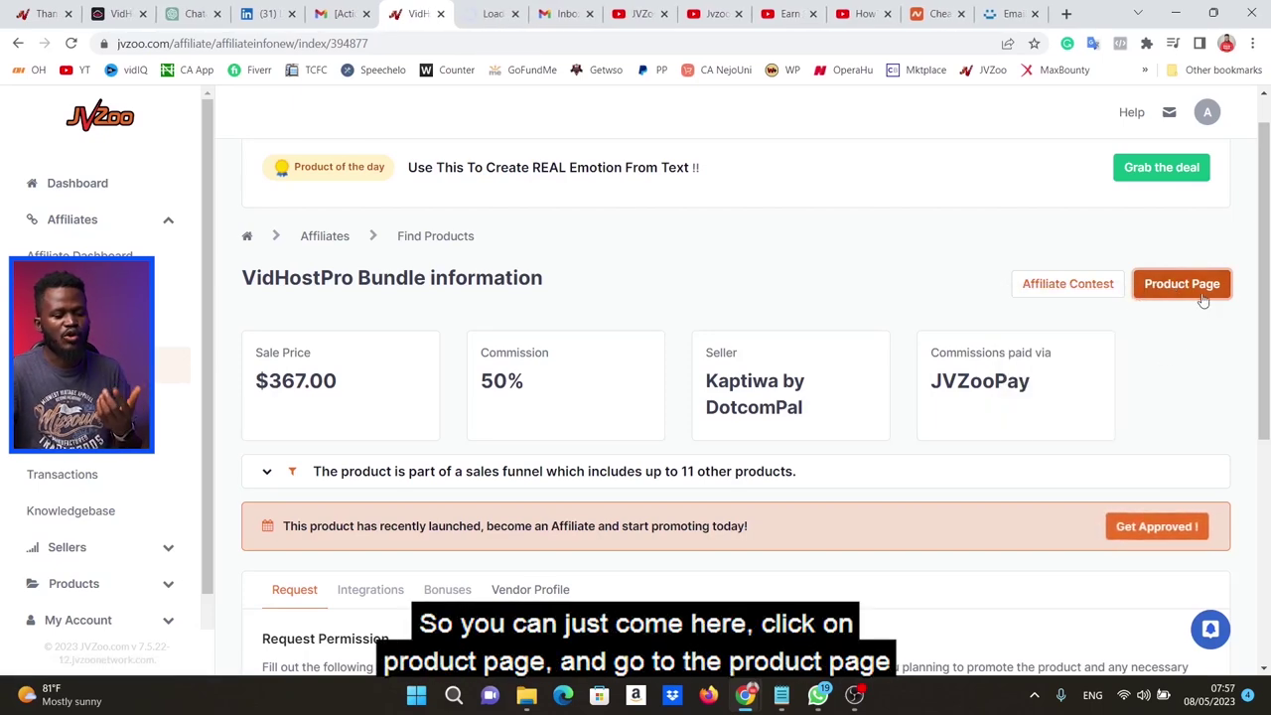
click(496, 11)
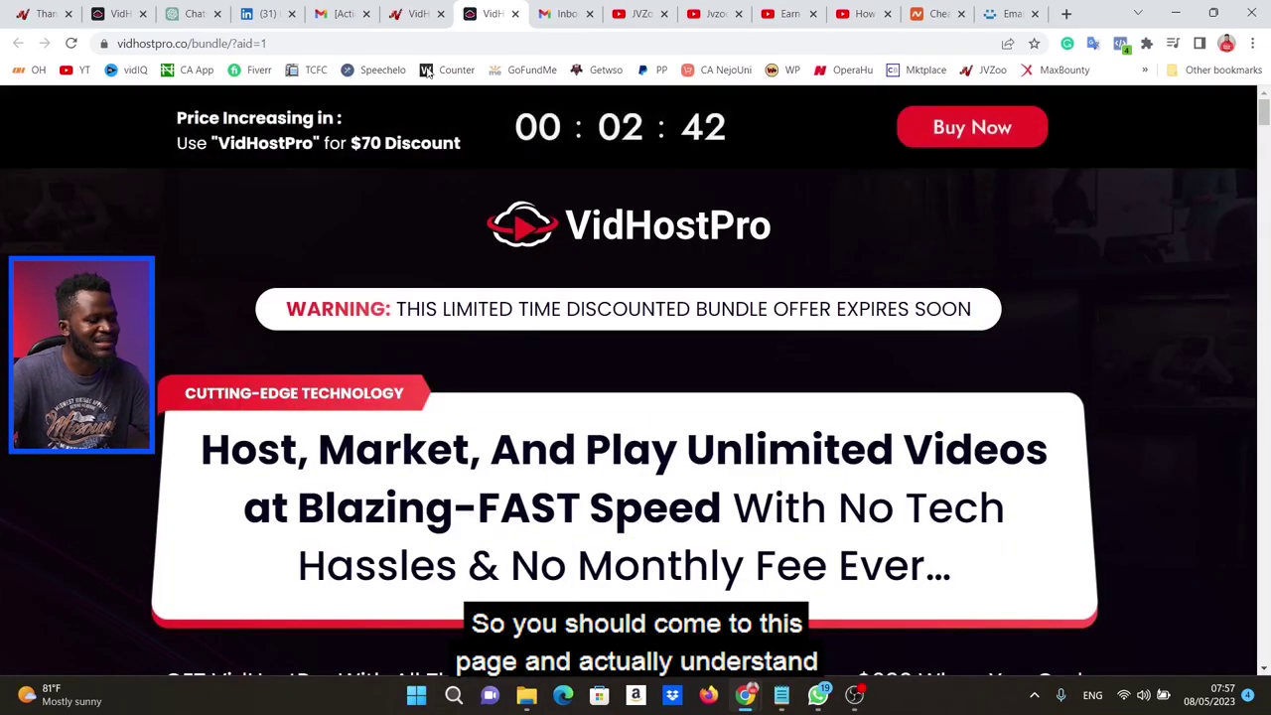
click(415, 13)
scroll(582, 397, down, 2)
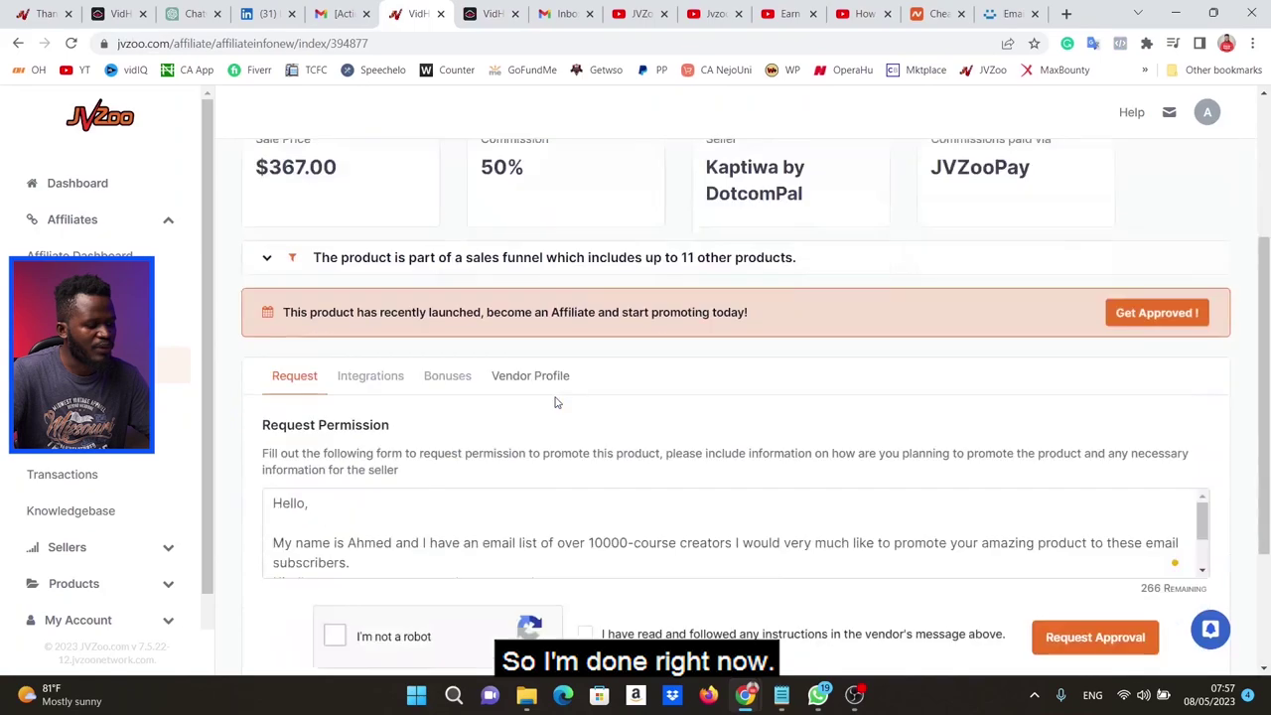
Tick reCAPTCHA and the vendor-instructions box, and submit the VidHostPro approval request.
scroll(556, 402, down, 2)
click(335, 438)
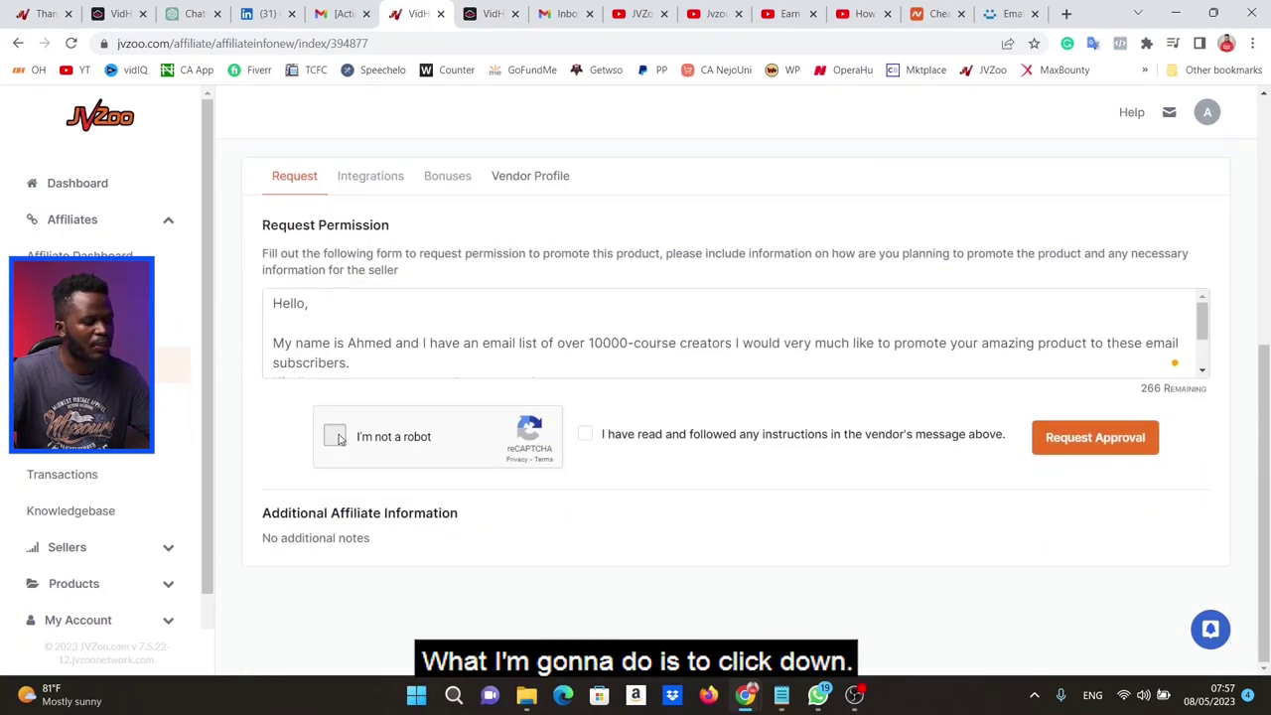
click(588, 439)
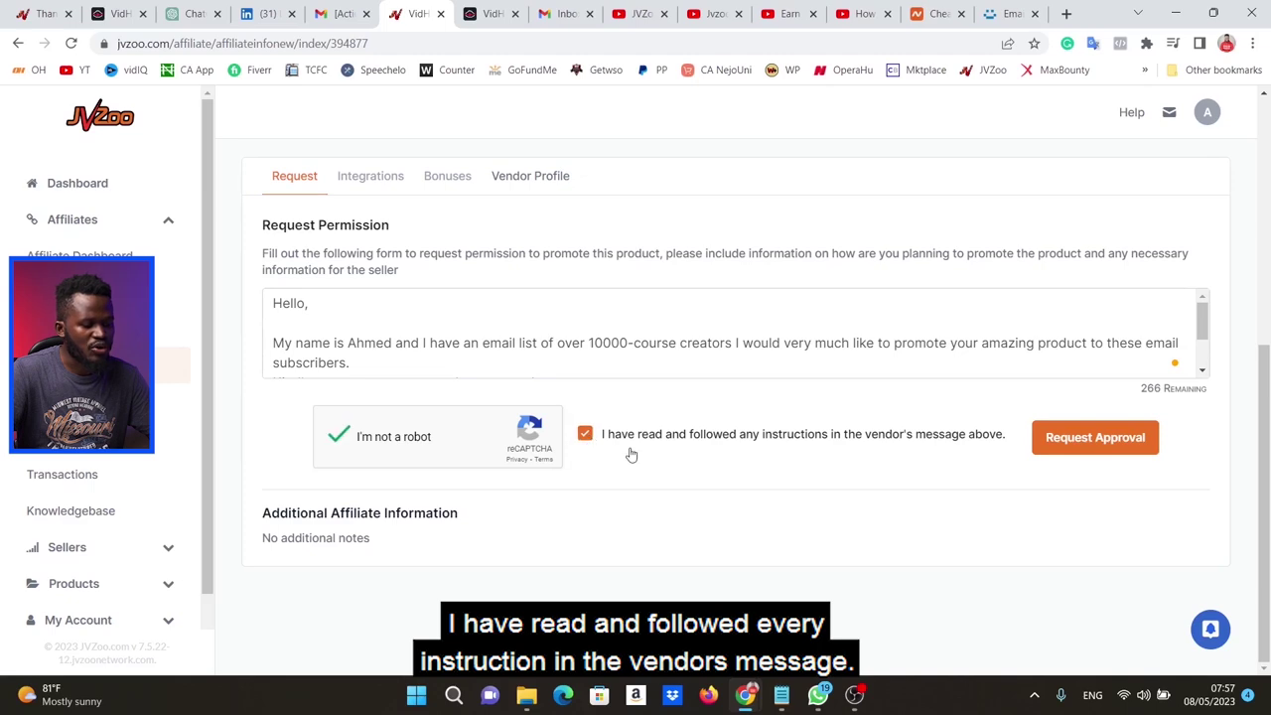
click(1093, 439)
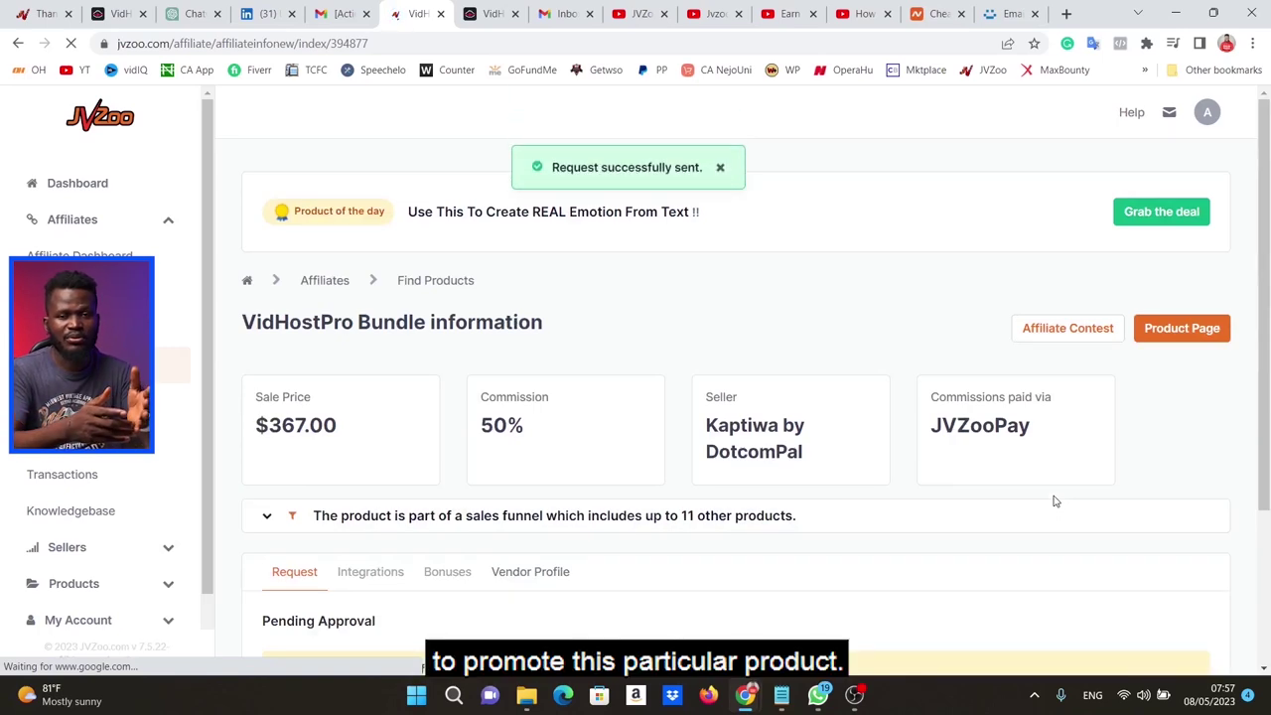
Copy 'Keysearch Starter' from the Notepad product notes.
click(781, 695)
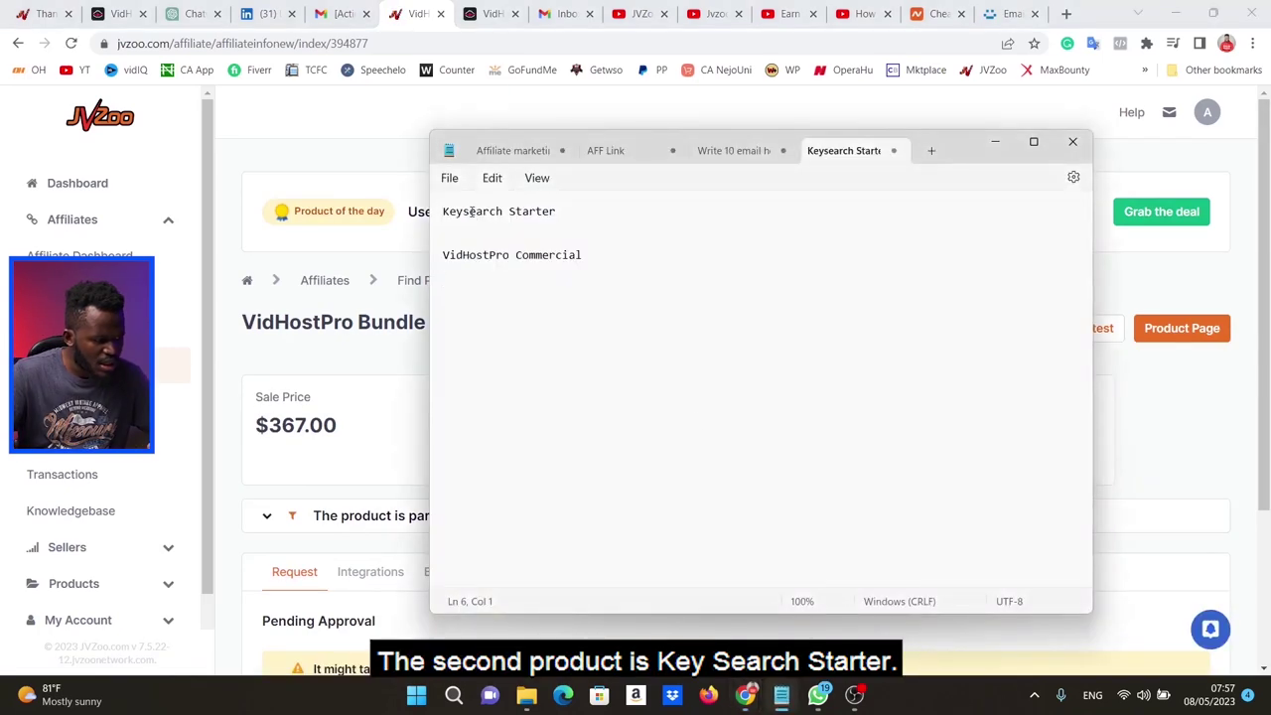
drag(562, 212, 418, 207)
key(ctrl+c)
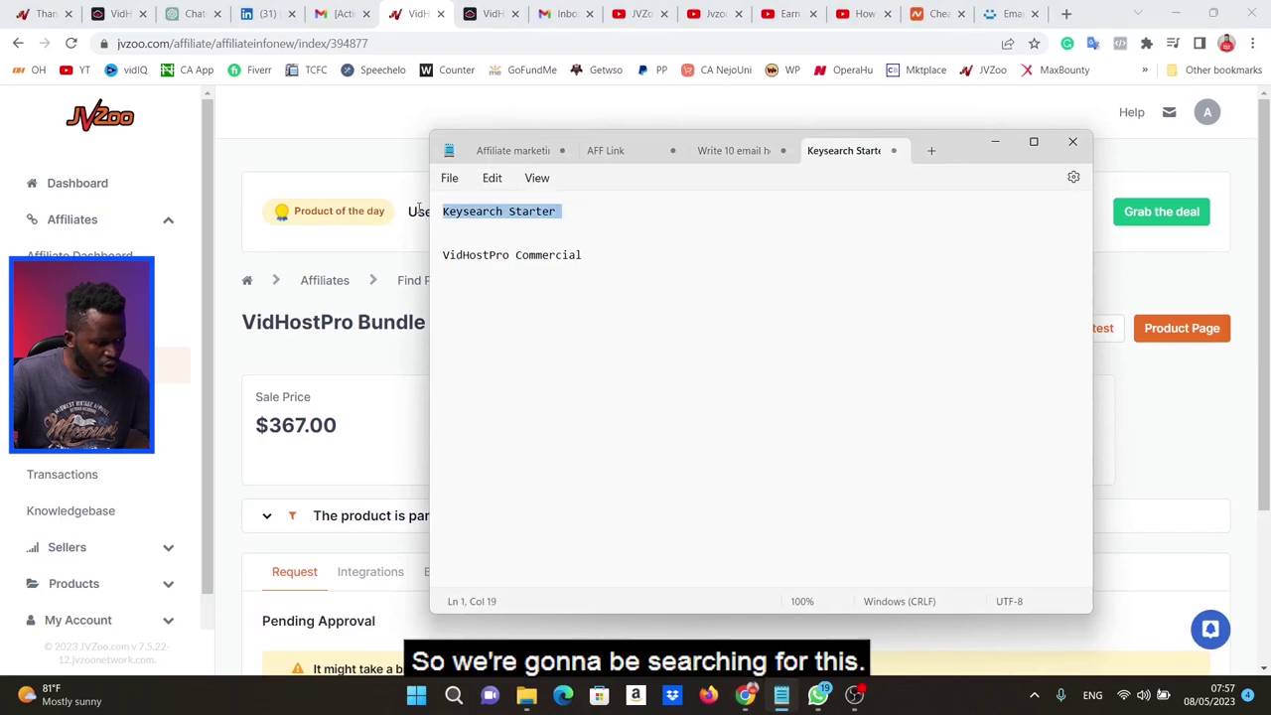
click(418, 207)
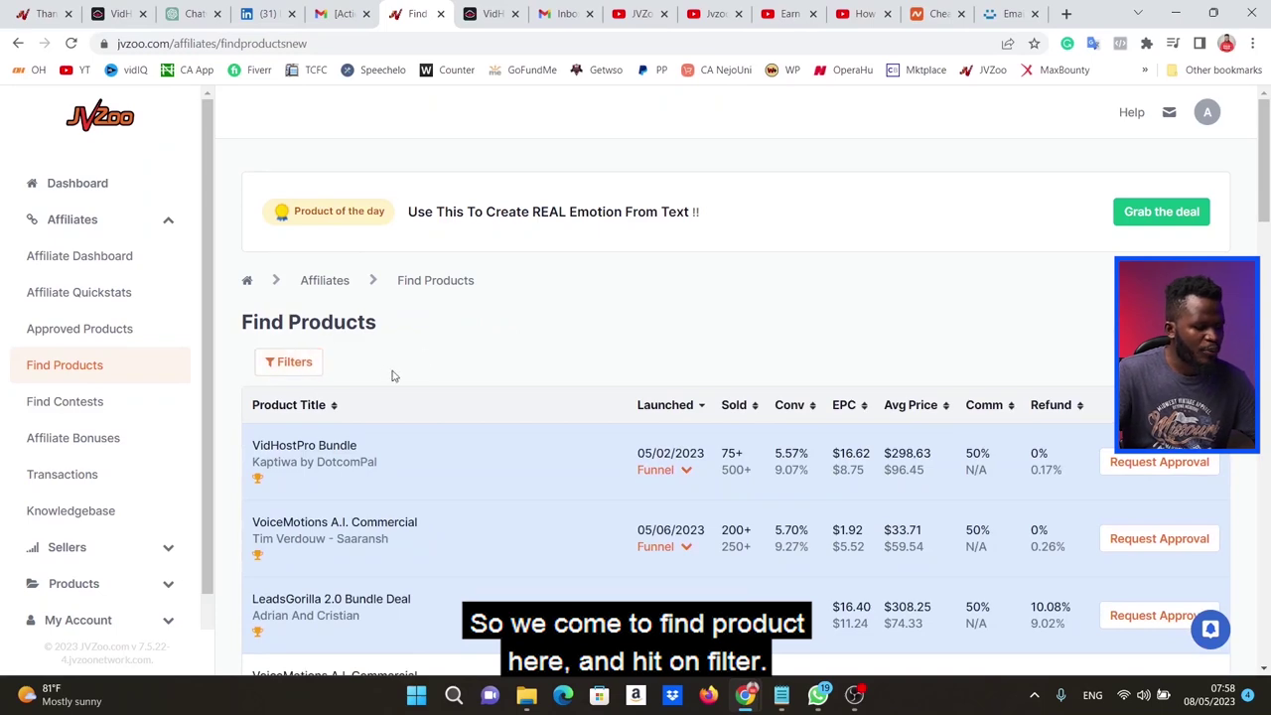
Search the JVZoo product filters for the keyword 'Keysearch Starter'.
click(277, 371)
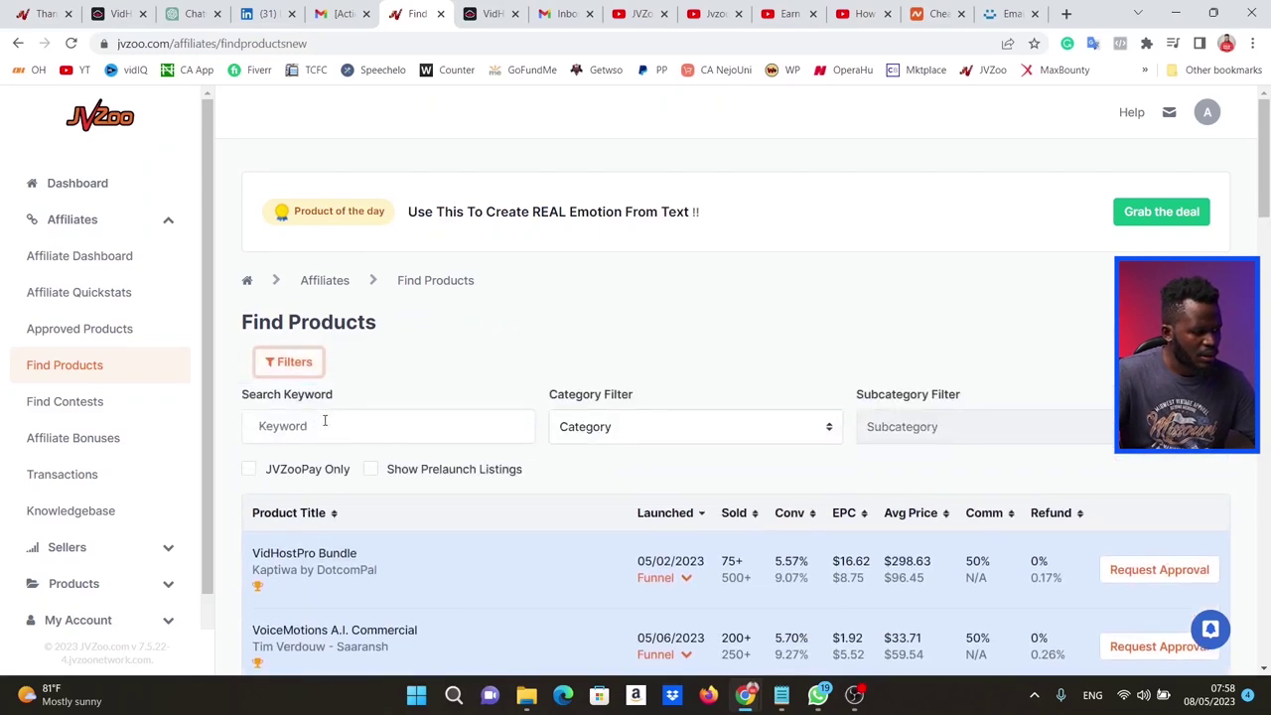
click(328, 425)
key(ctrl+v)
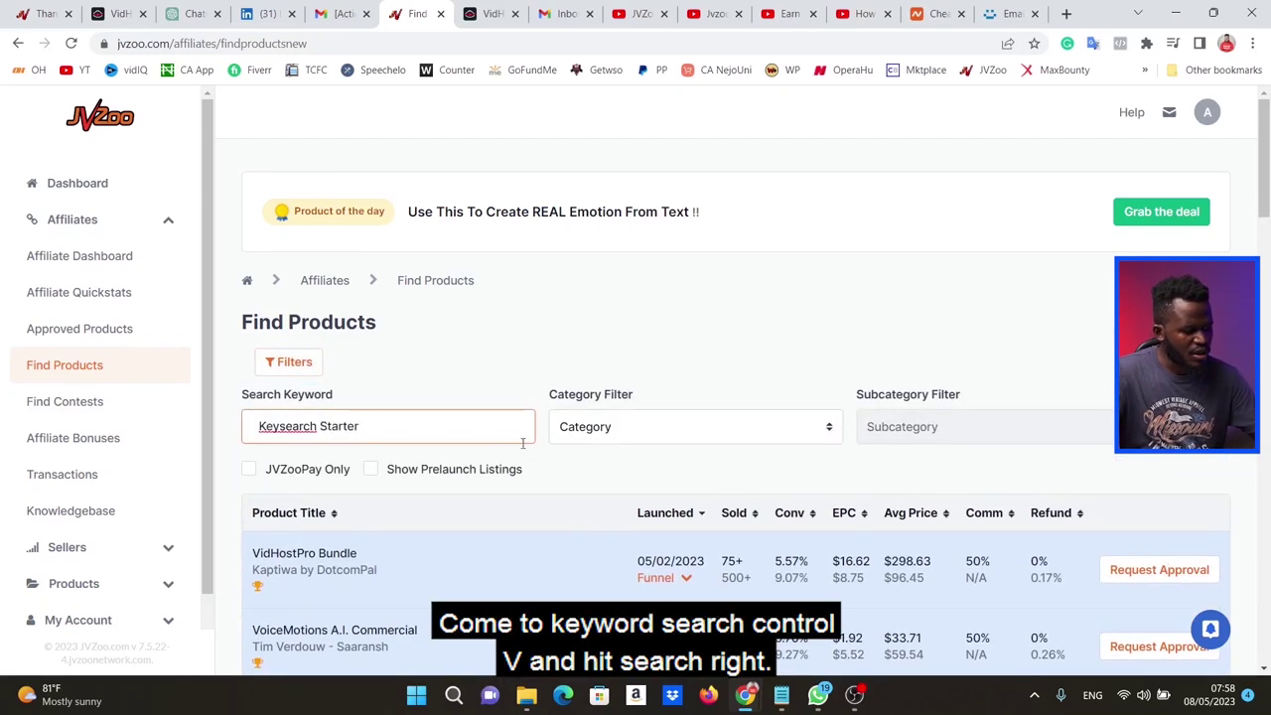
key(Return)
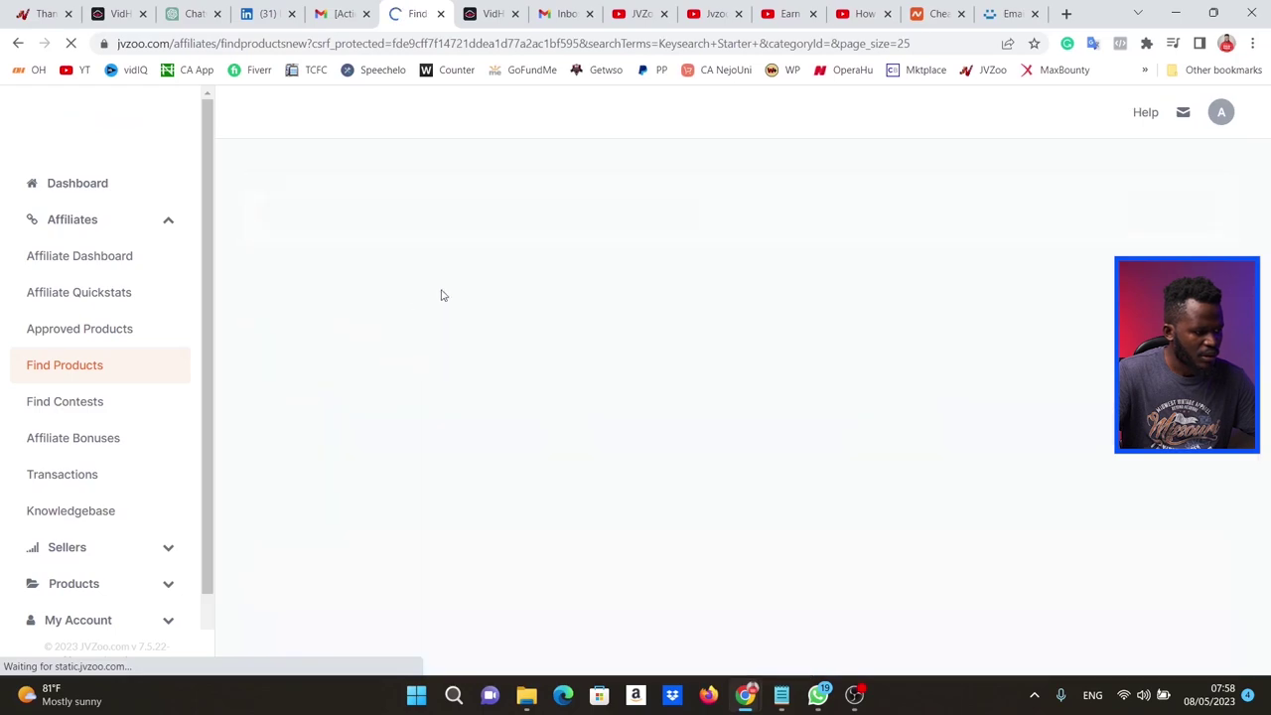
scroll(437, 387, down, 3)
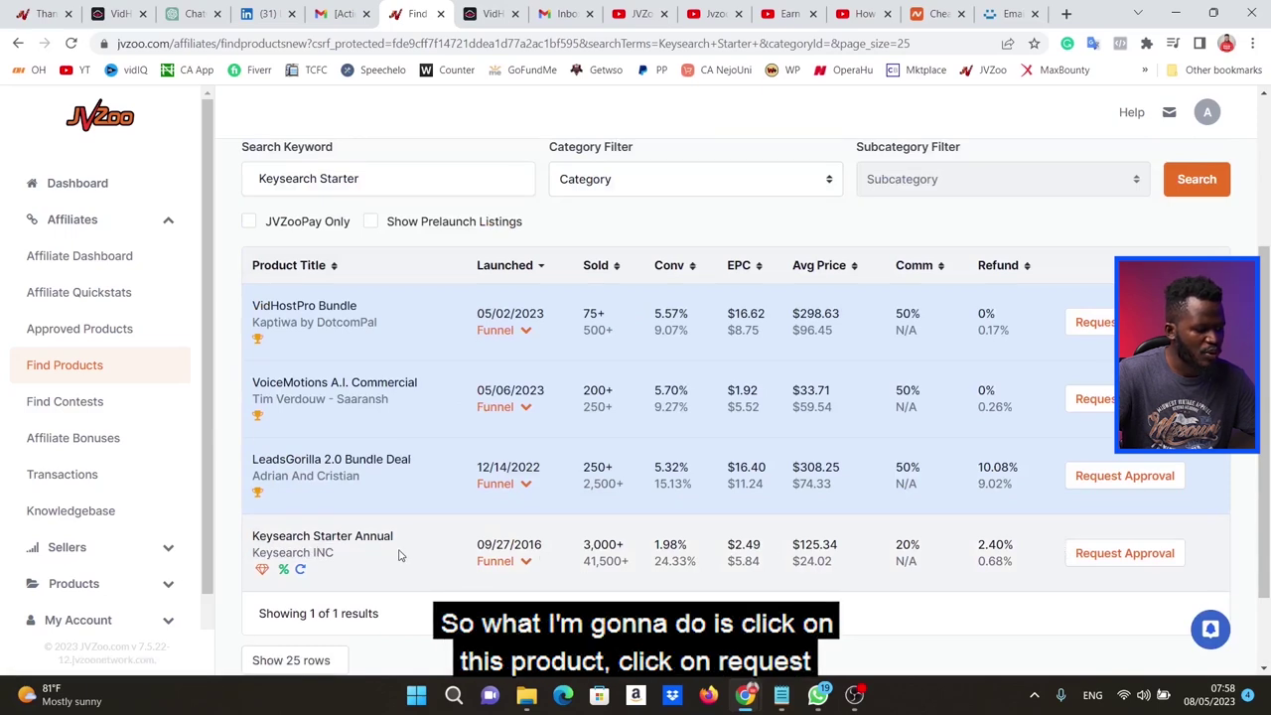
Open Keysearch Starter Annual's details and preview its sales page in a new tab.
click(1113, 555)
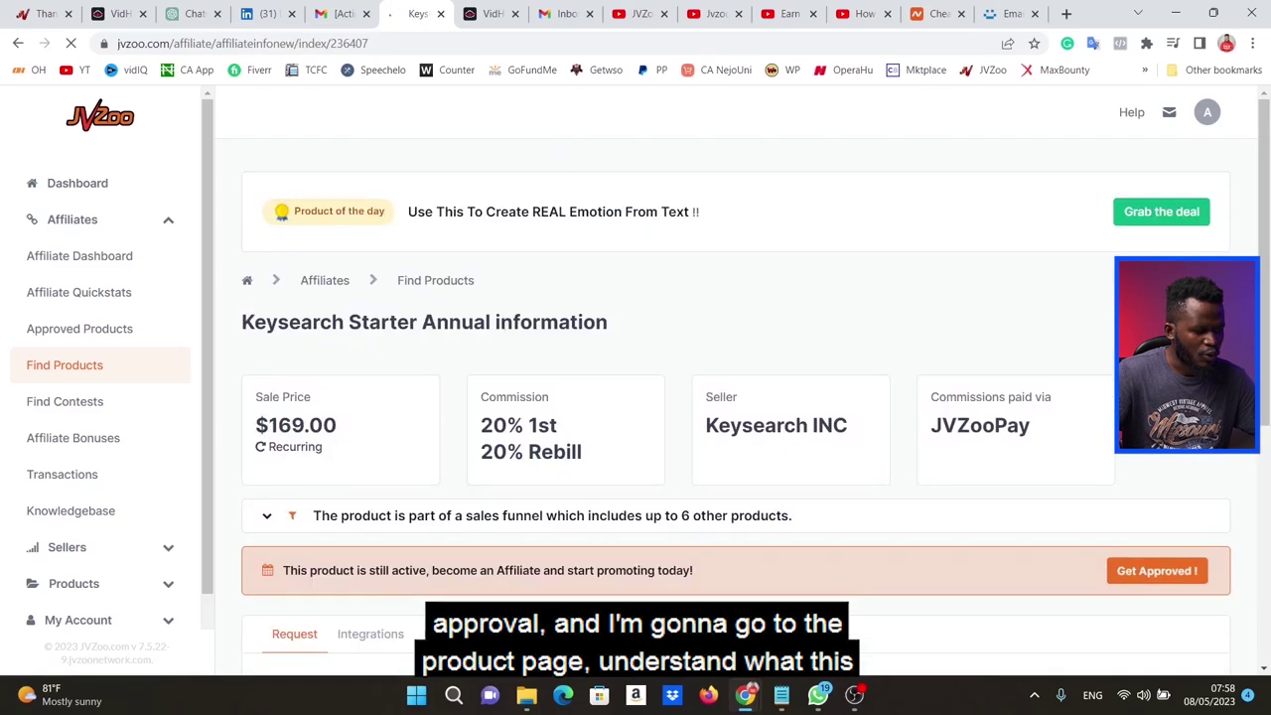
click(1157, 570)
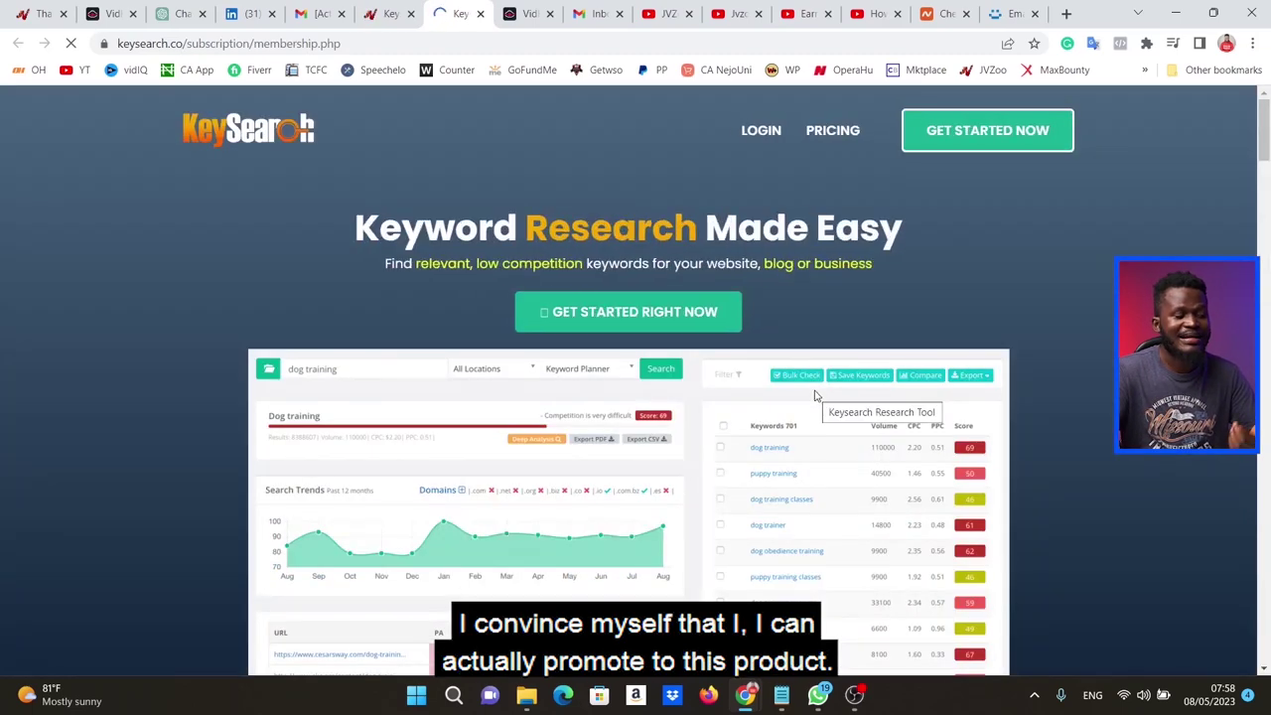
scroll(815, 398, down, 5)
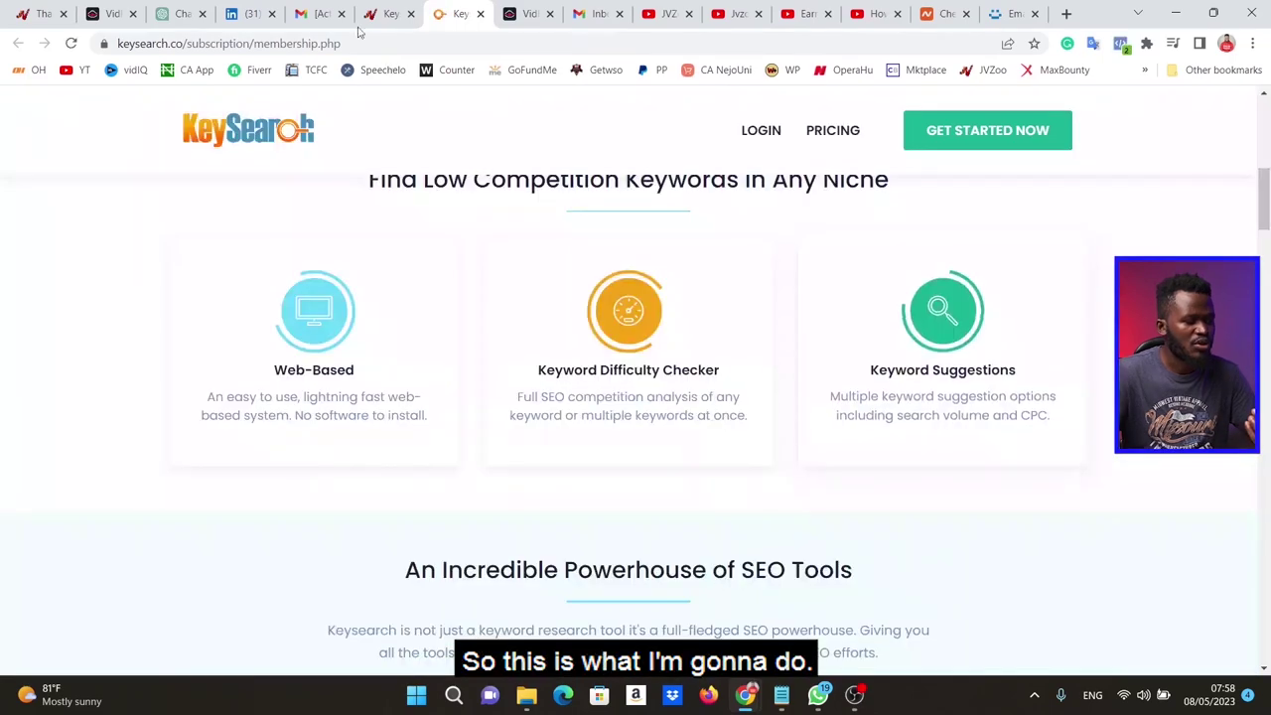
click(390, 13)
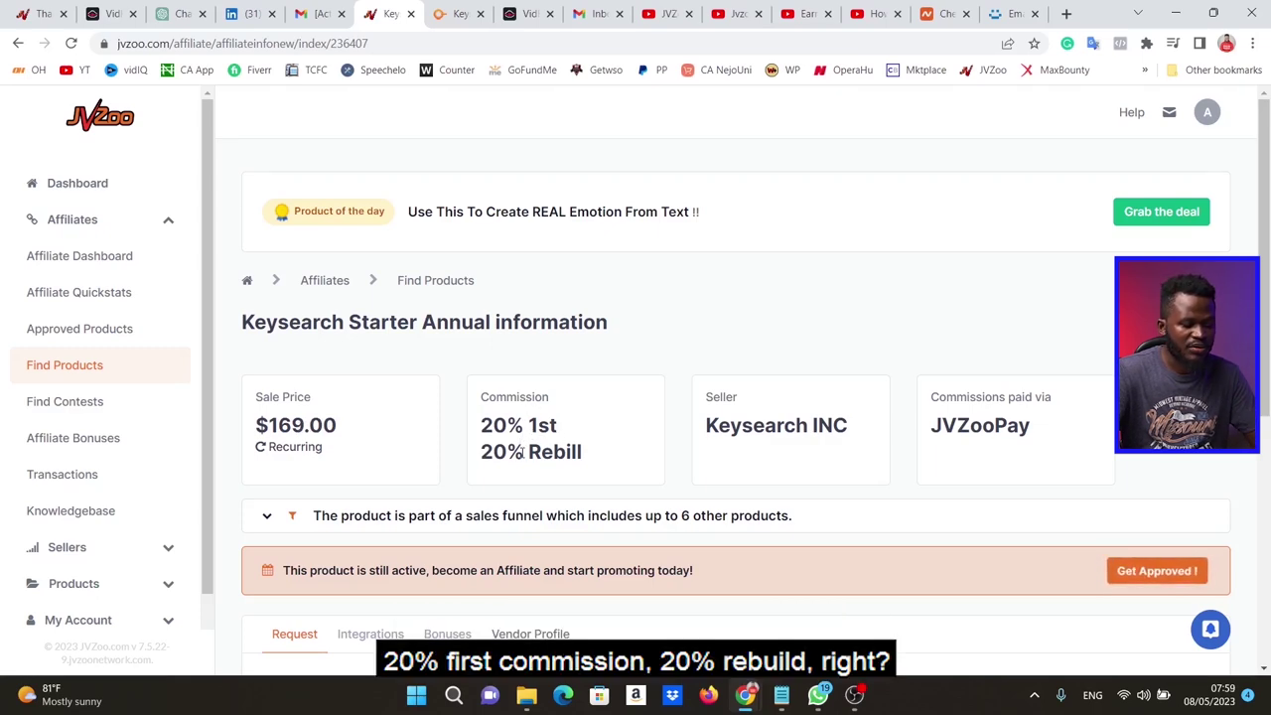
Scroll through the Keysearch Starter request form and click into its seller message box.
scroll(732, 353, down, 4)
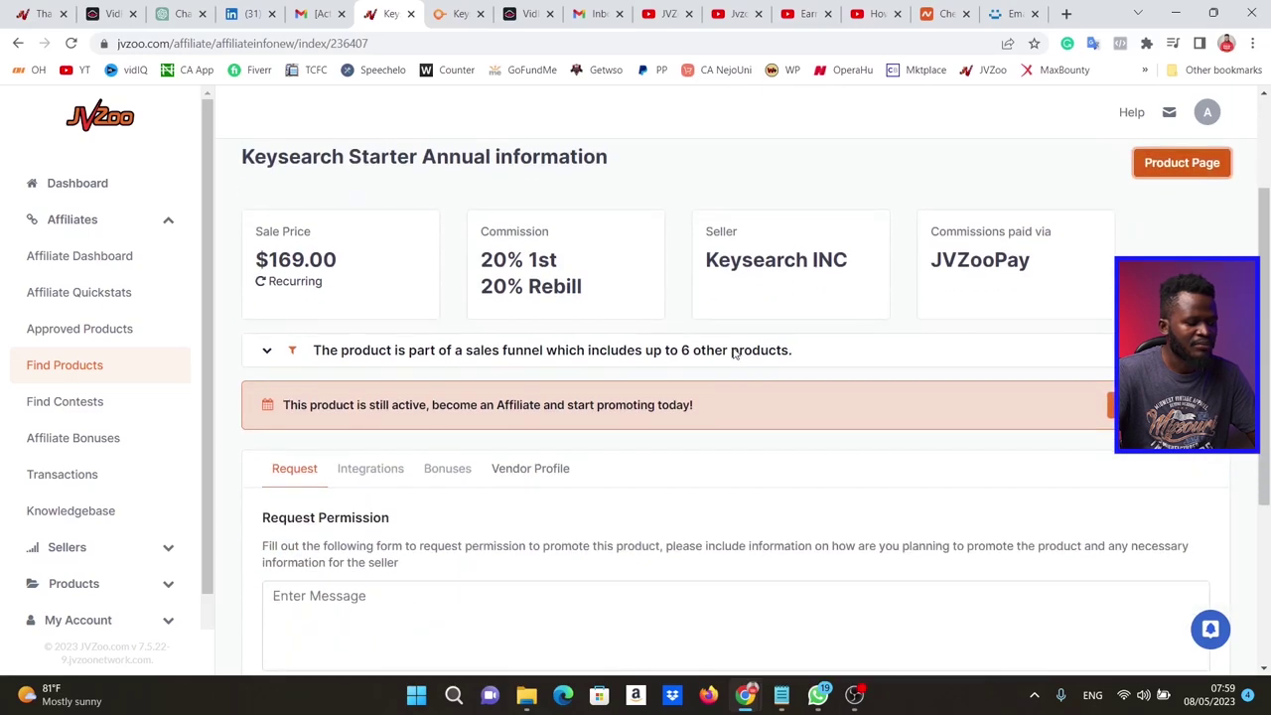
scroll(732, 356, down, 1)
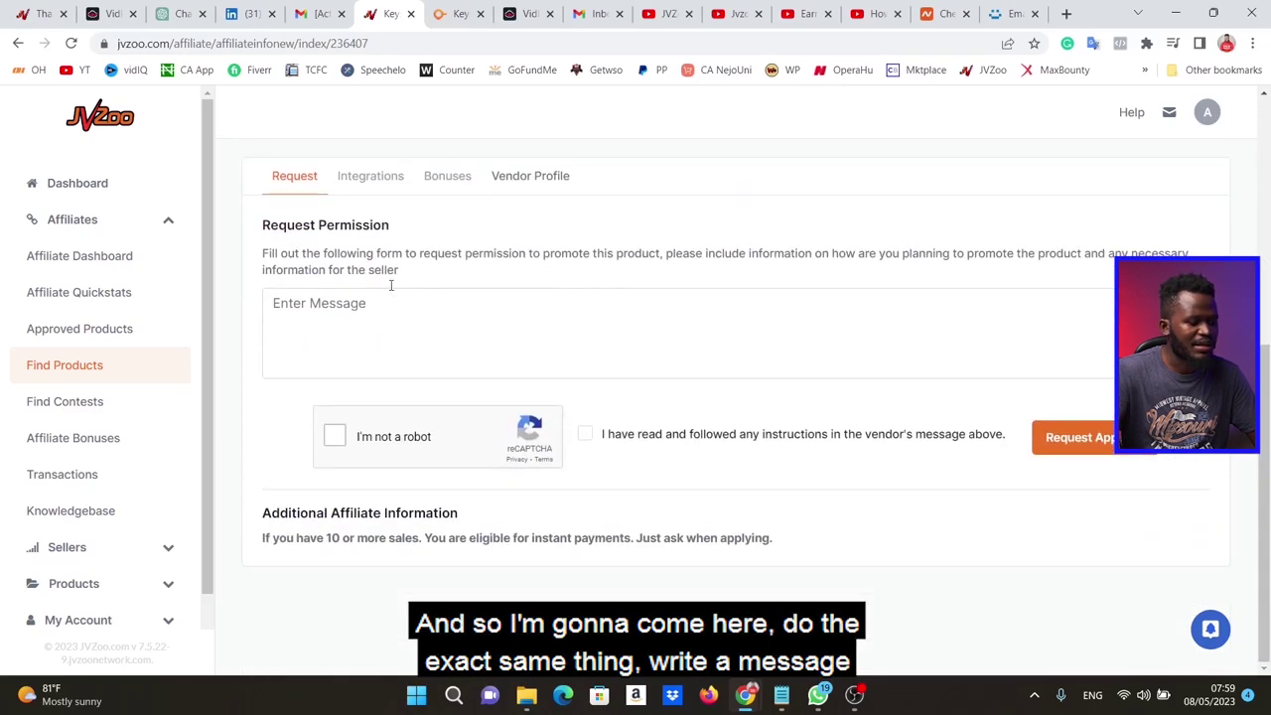
click(335, 317)
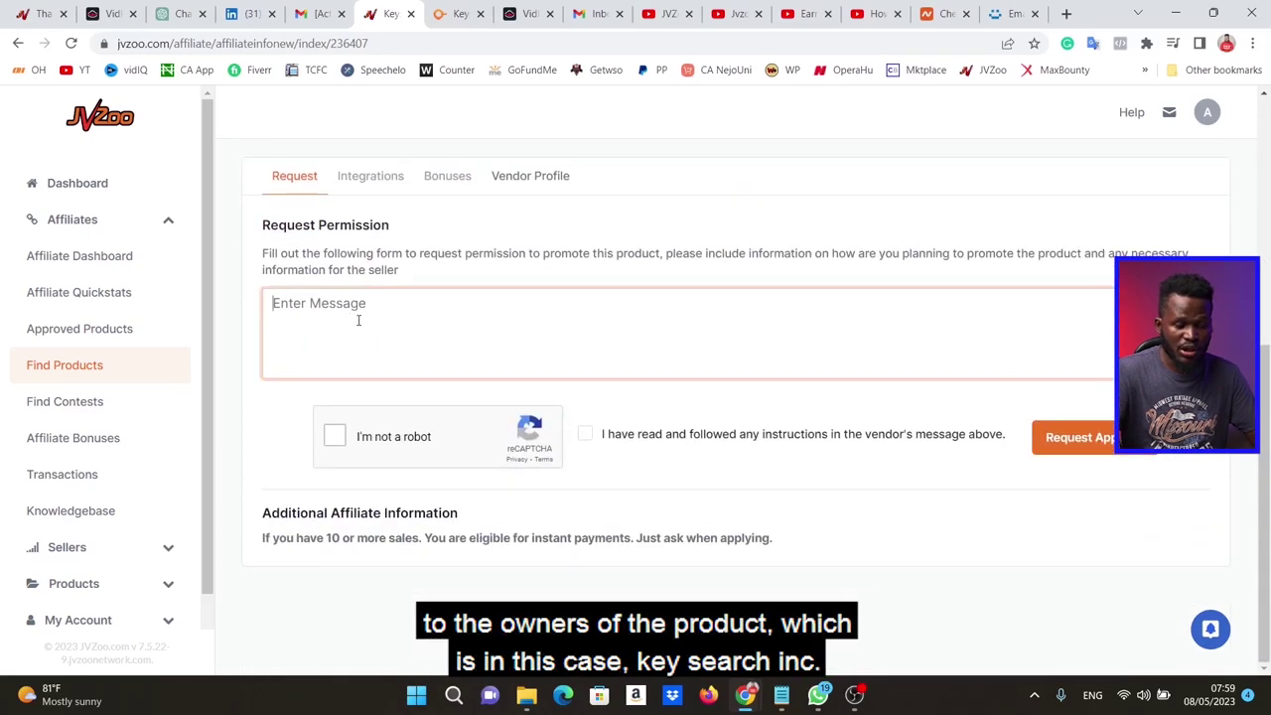
scroll(420, 329, up, 2)
scroll(670, 268, up, 2)
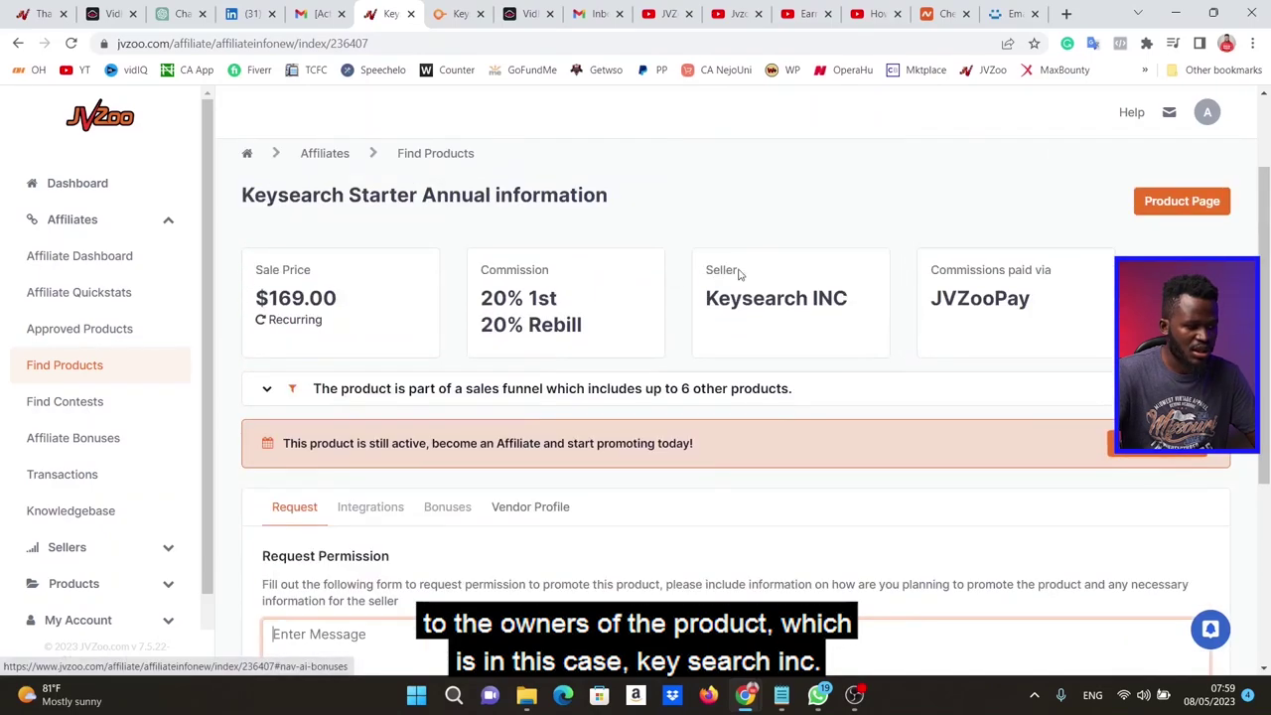
scroll(707, 333, down, 4)
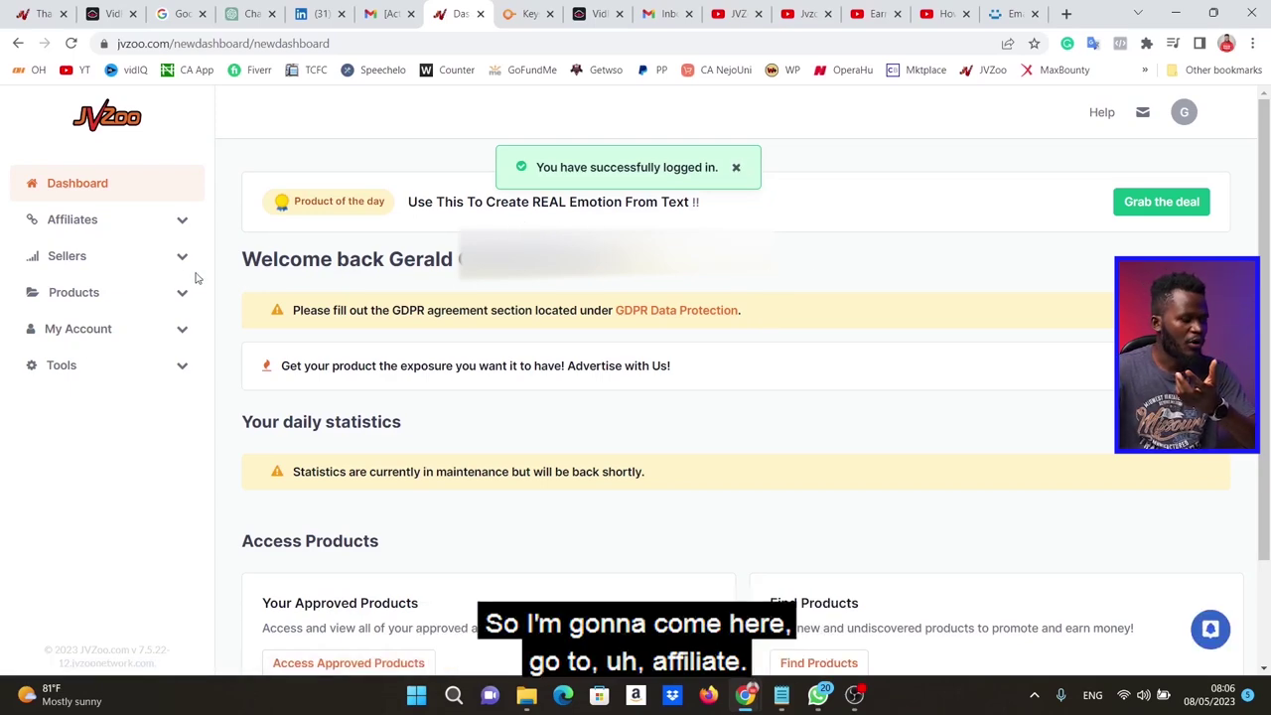
Open Affiliates > Approved Products and select 'MarketingBlocks' in the first product title.
click(121, 295)
click(130, 223)
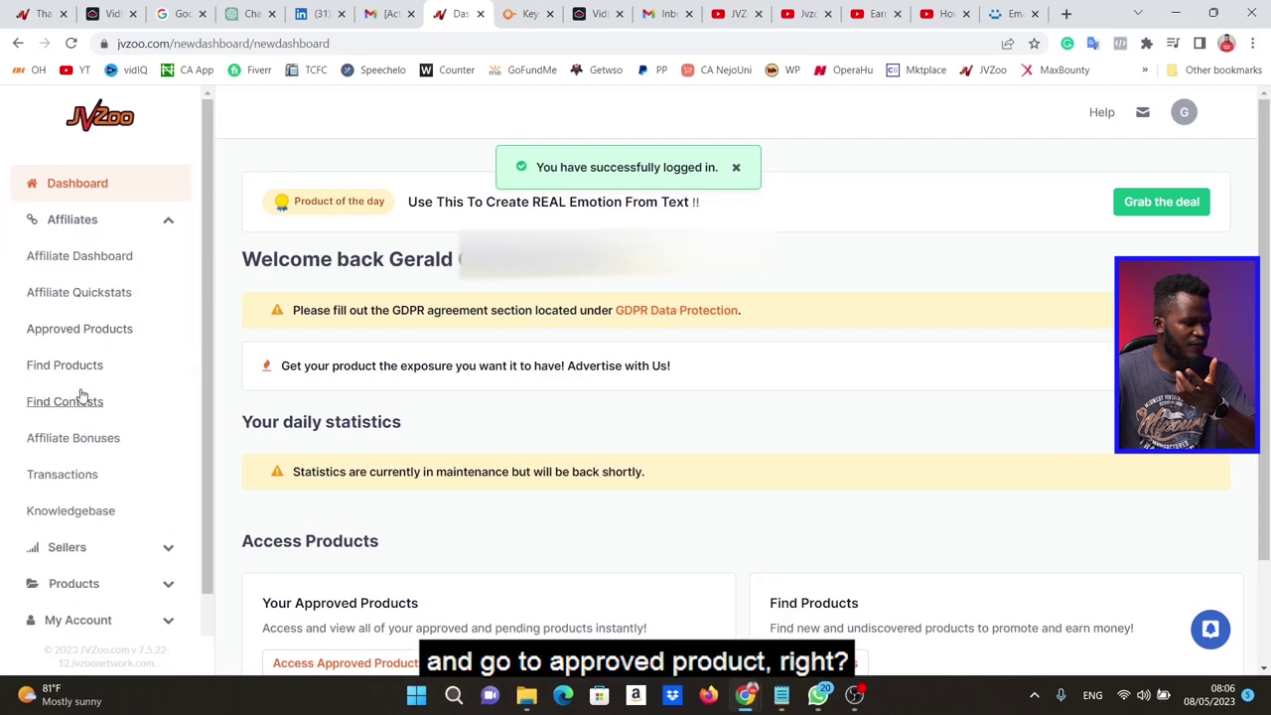
click(76, 332)
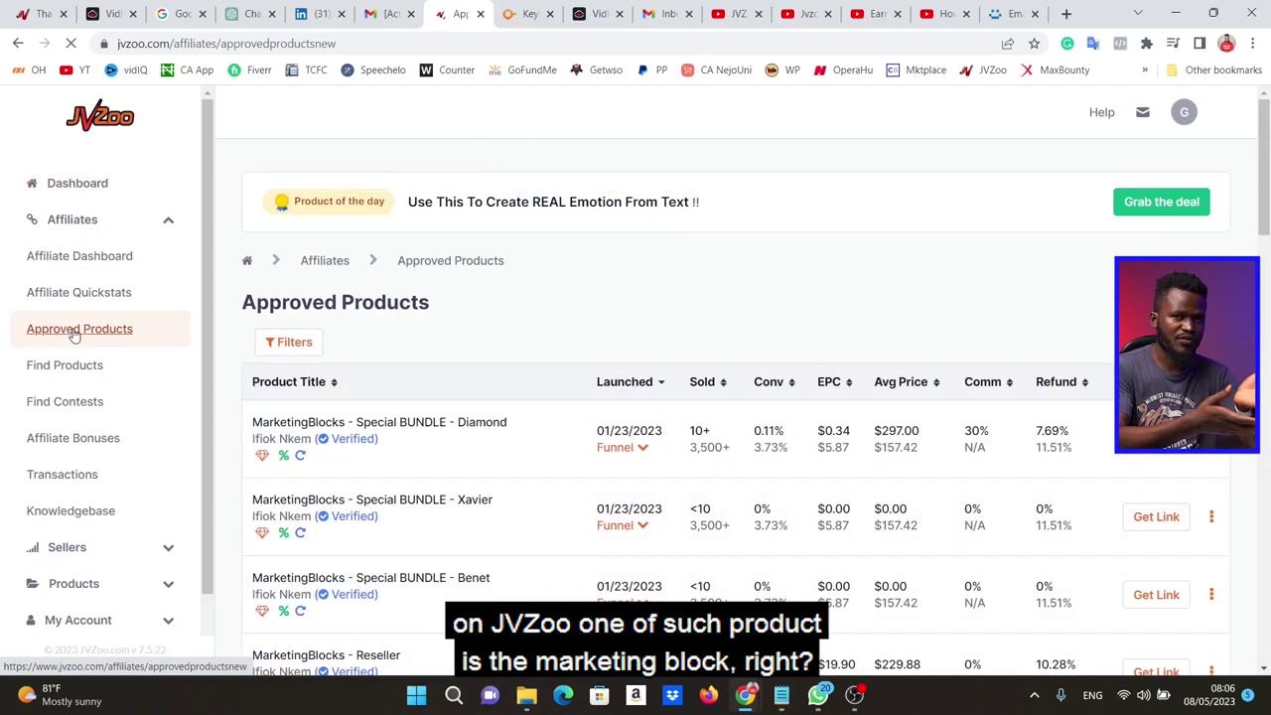
drag(252, 424, 345, 423)
key(ctrl+c)
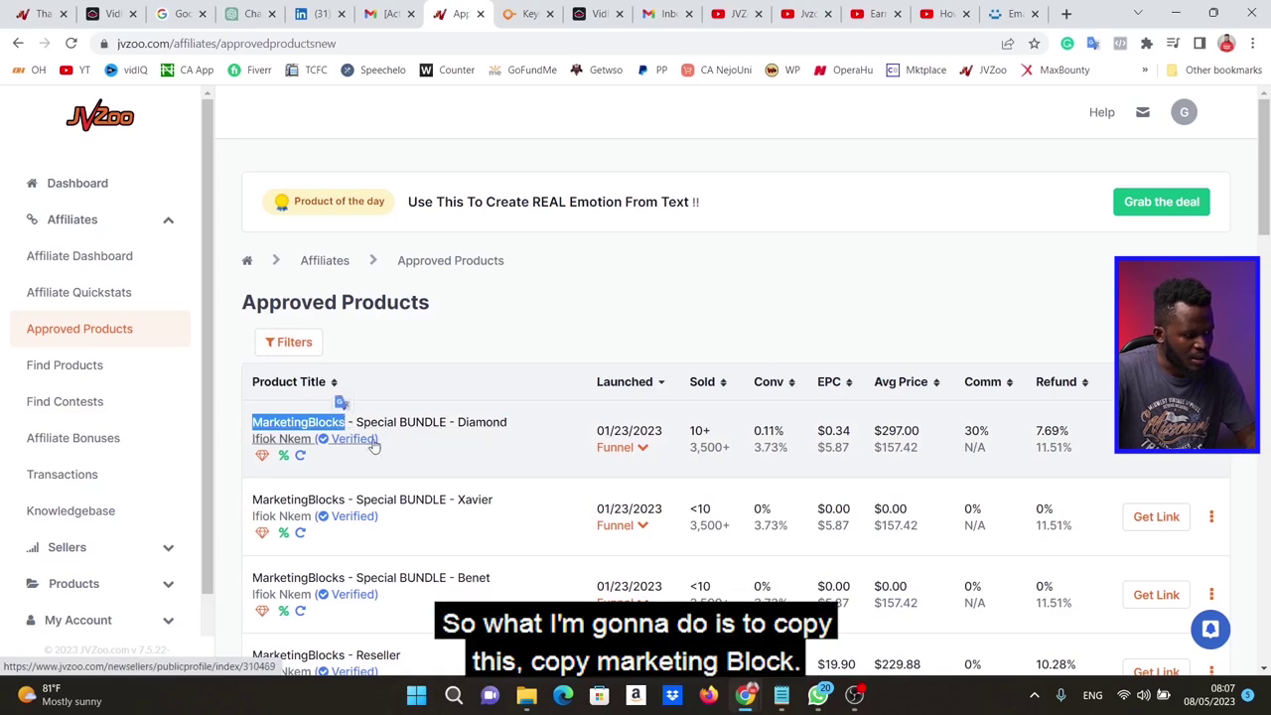
In the Google tab, paste MarketingBlocks and pick the 'marketingblocks review' suggestion.
click(175, 14)
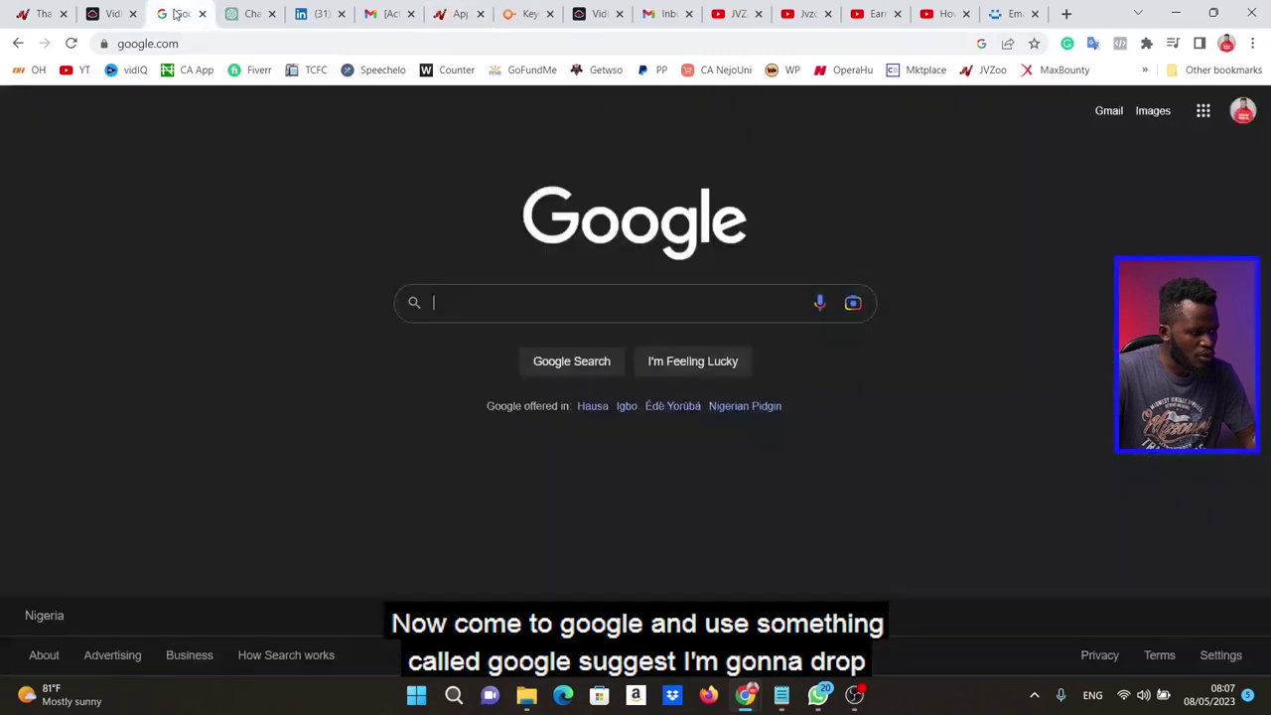
click(574, 300)
key(ctrl+v)
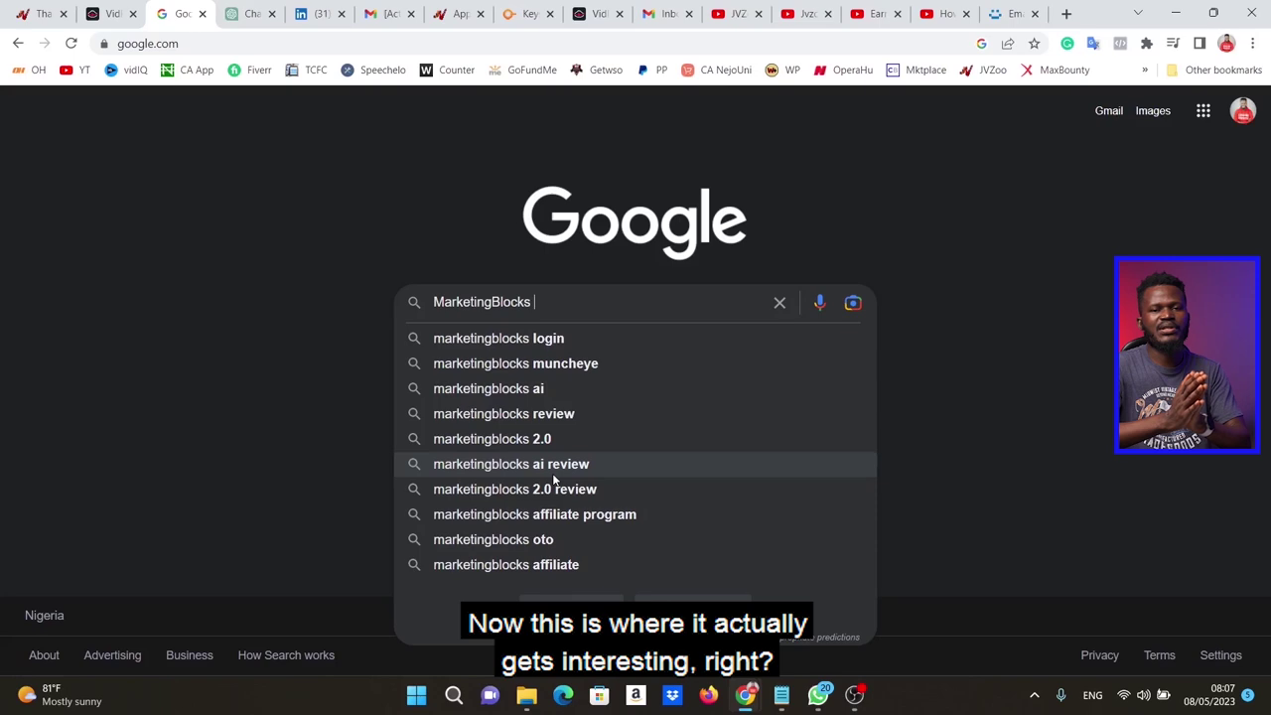
click(517, 415)
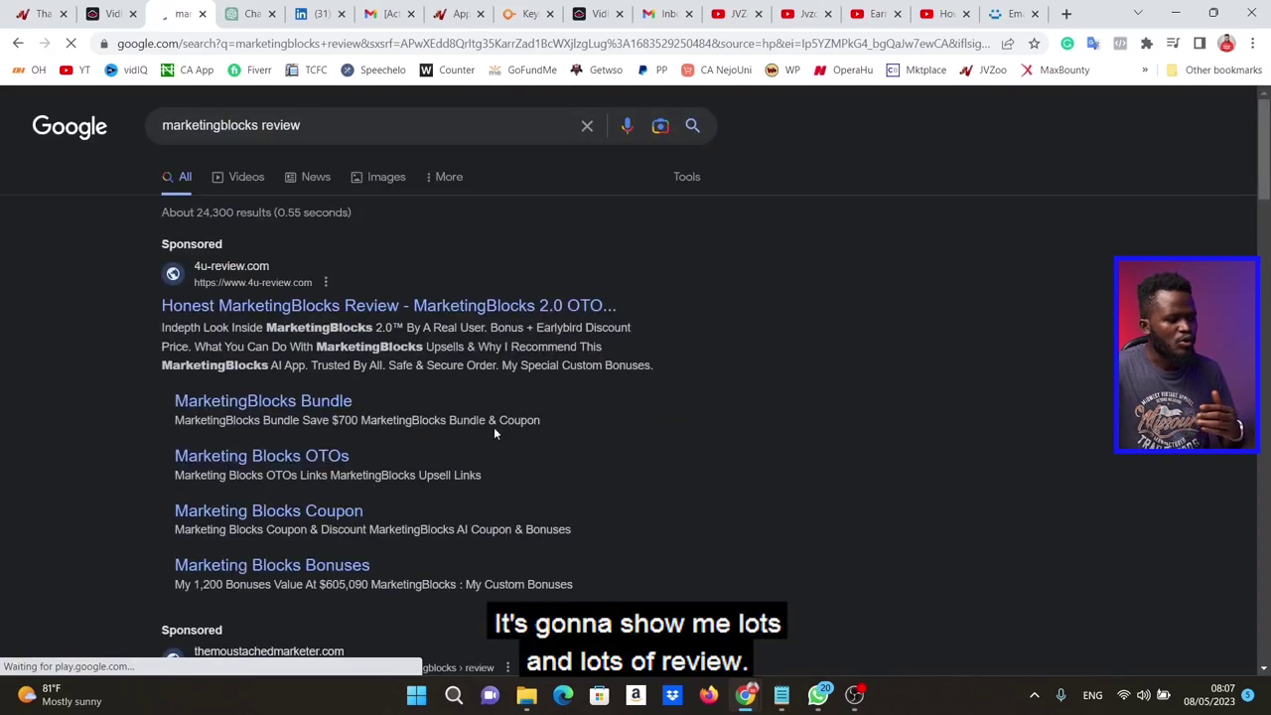
scroll(440, 325, down, 4)
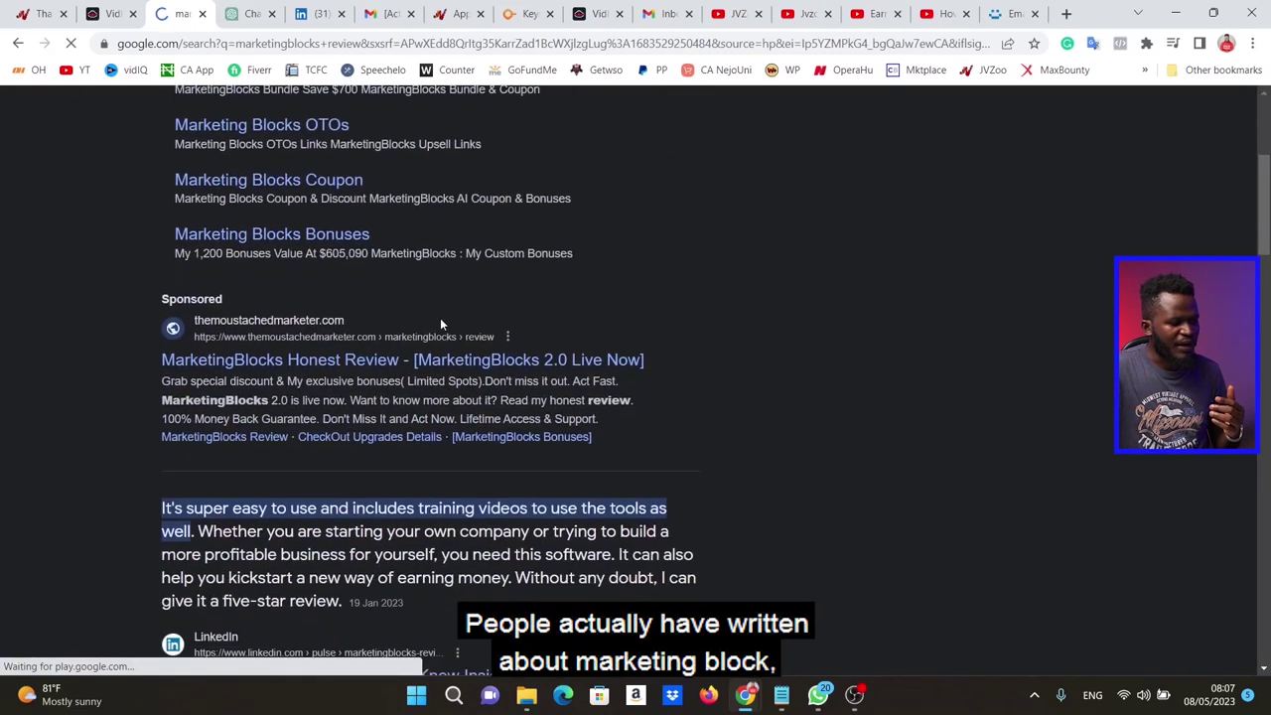
scroll(440, 320, down, 2)
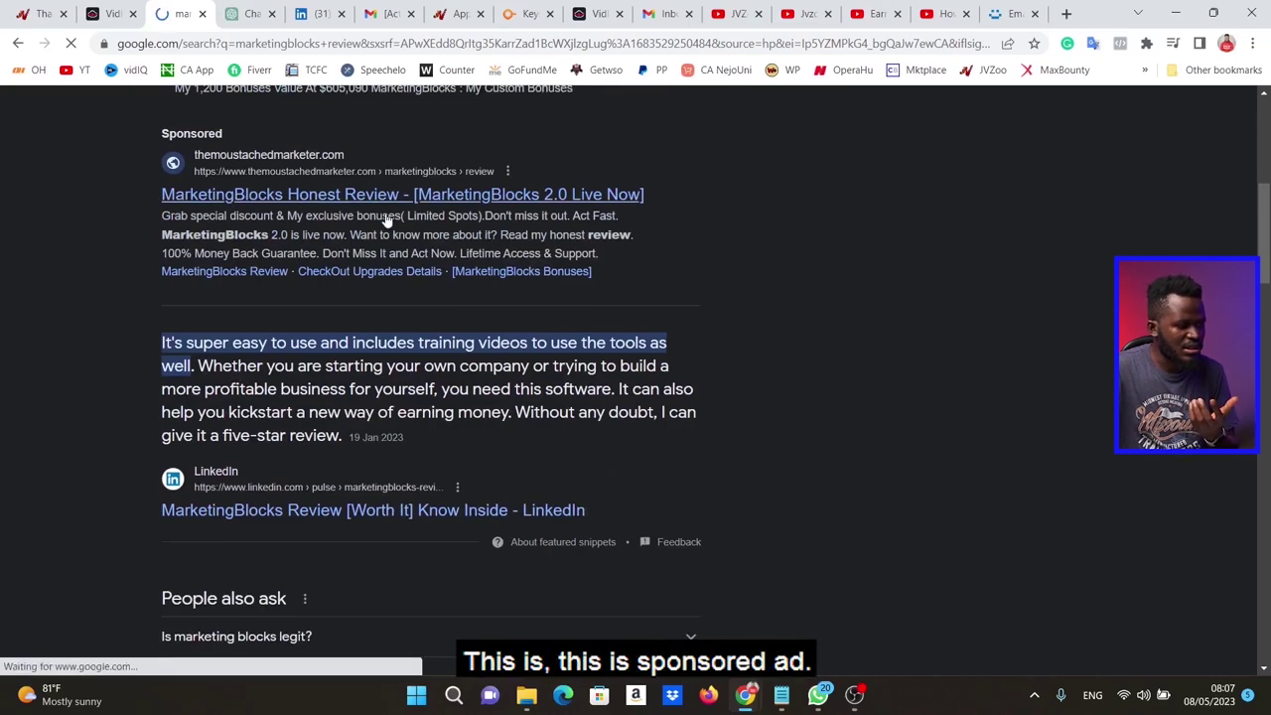
scroll(380, 246, down, 1)
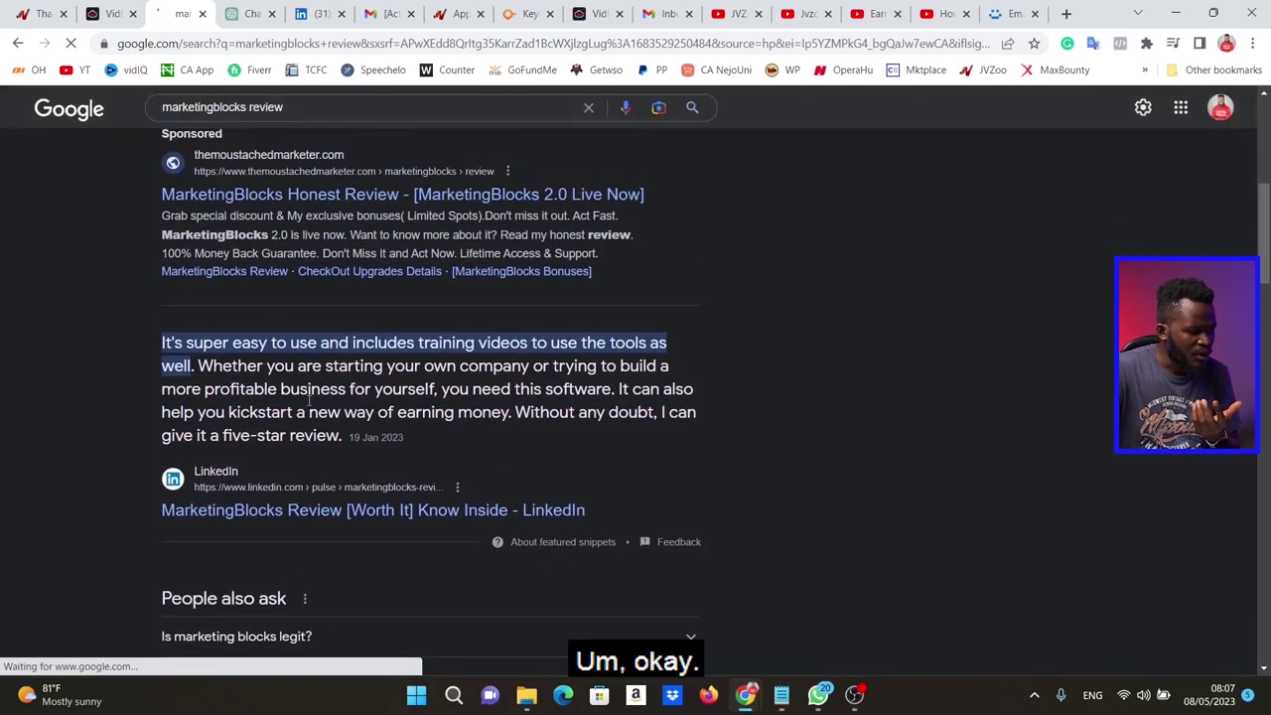
scroll(327, 403, down, 2)
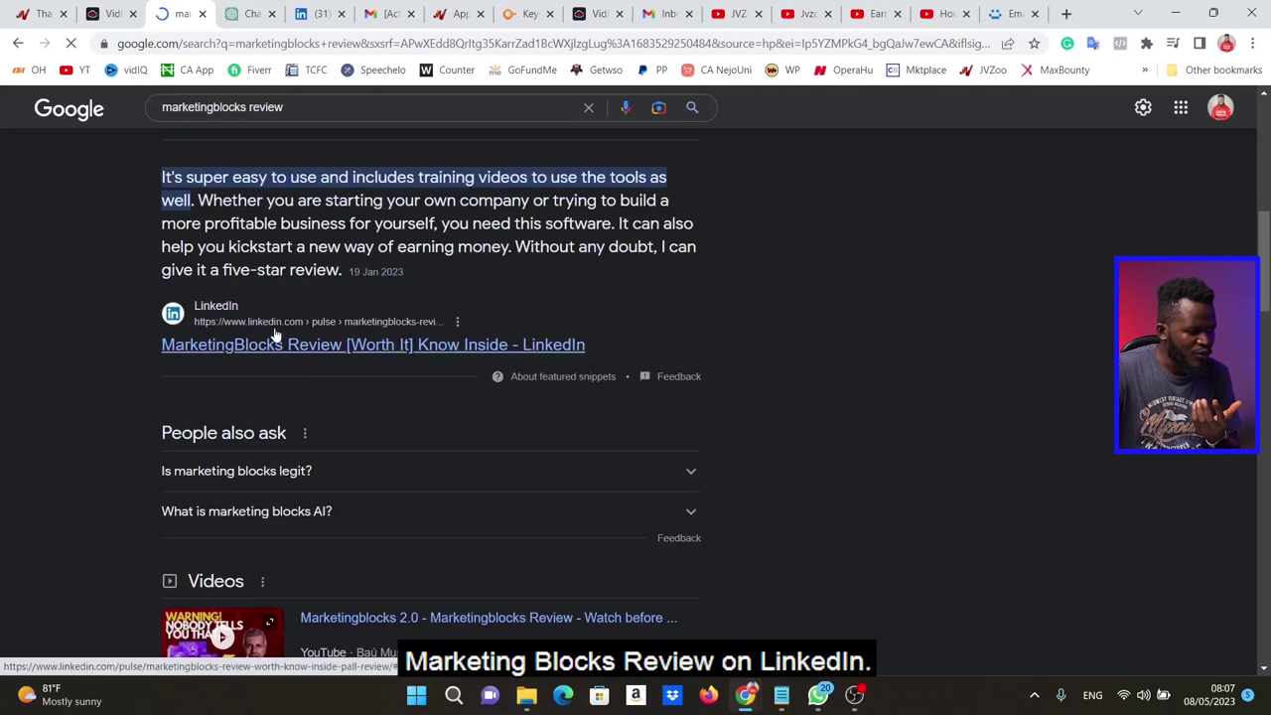
scroll(364, 369, down, 9)
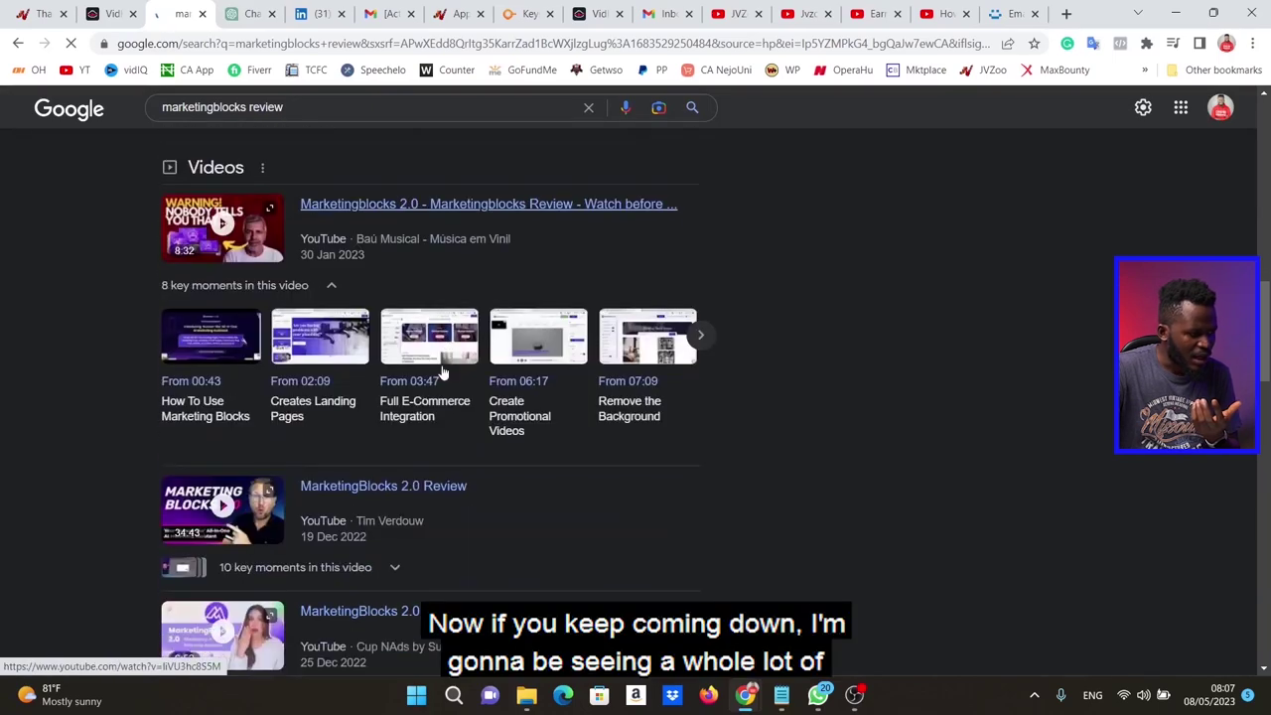
scroll(444, 372, down, 3)
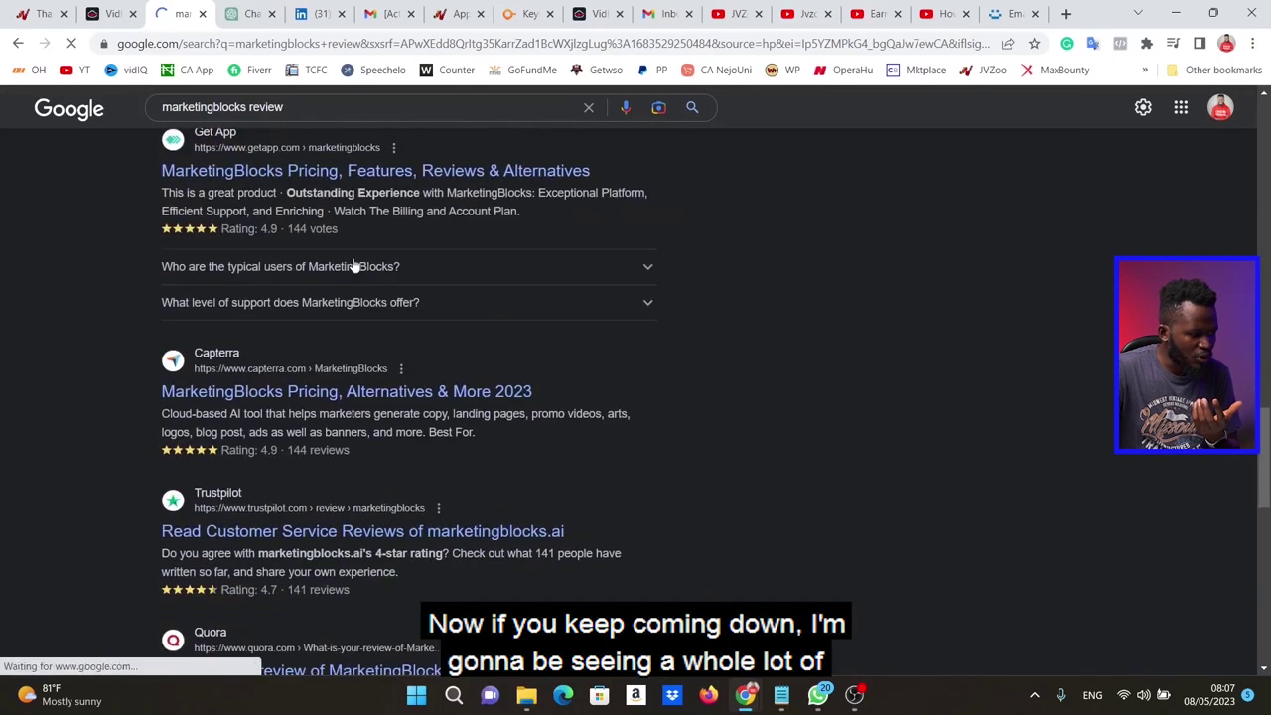
scroll(308, 313, up, 2)
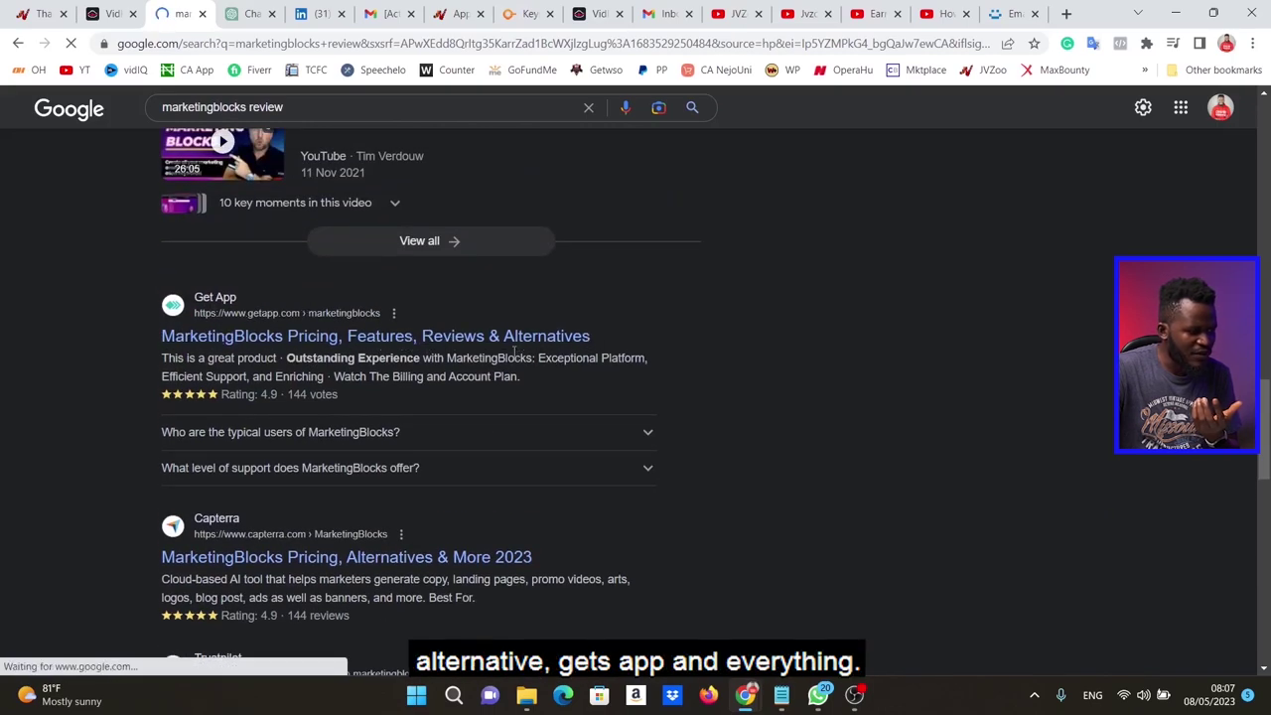
scroll(513, 353, up, 12)
scroll(513, 353, up, 2)
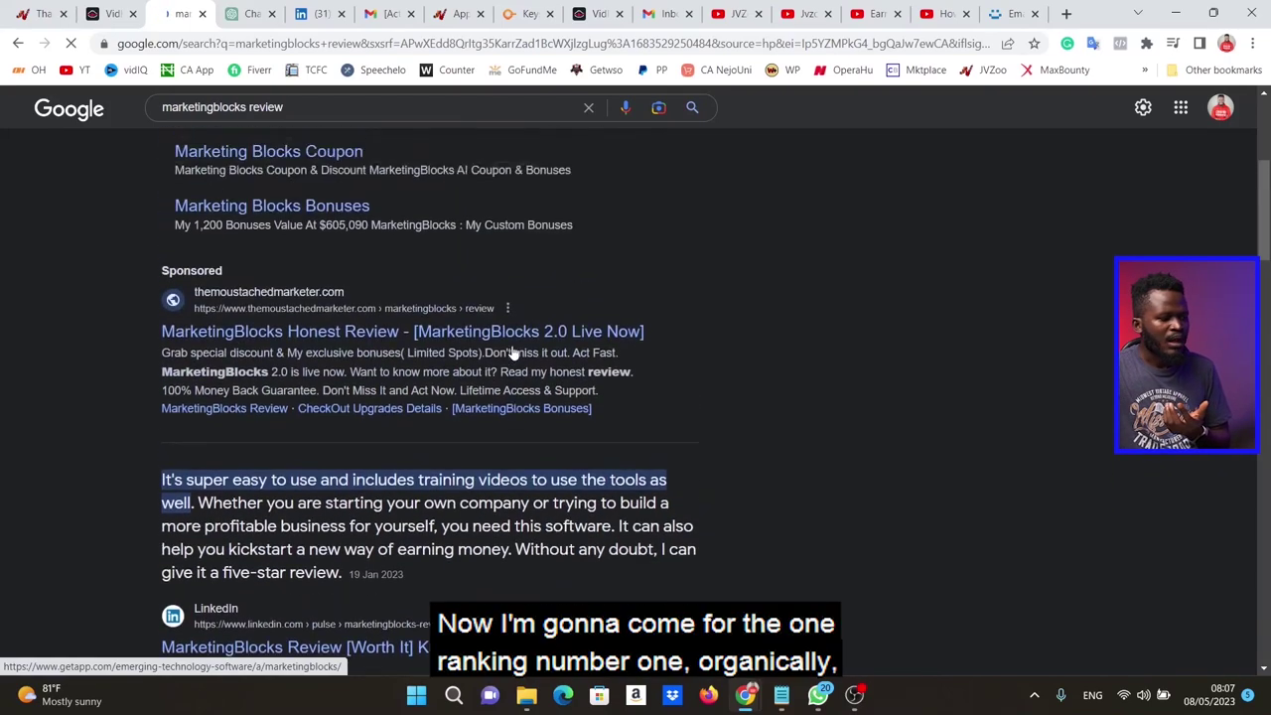
scroll(513, 352, down, 1)
scroll(514, 352, down, 2)
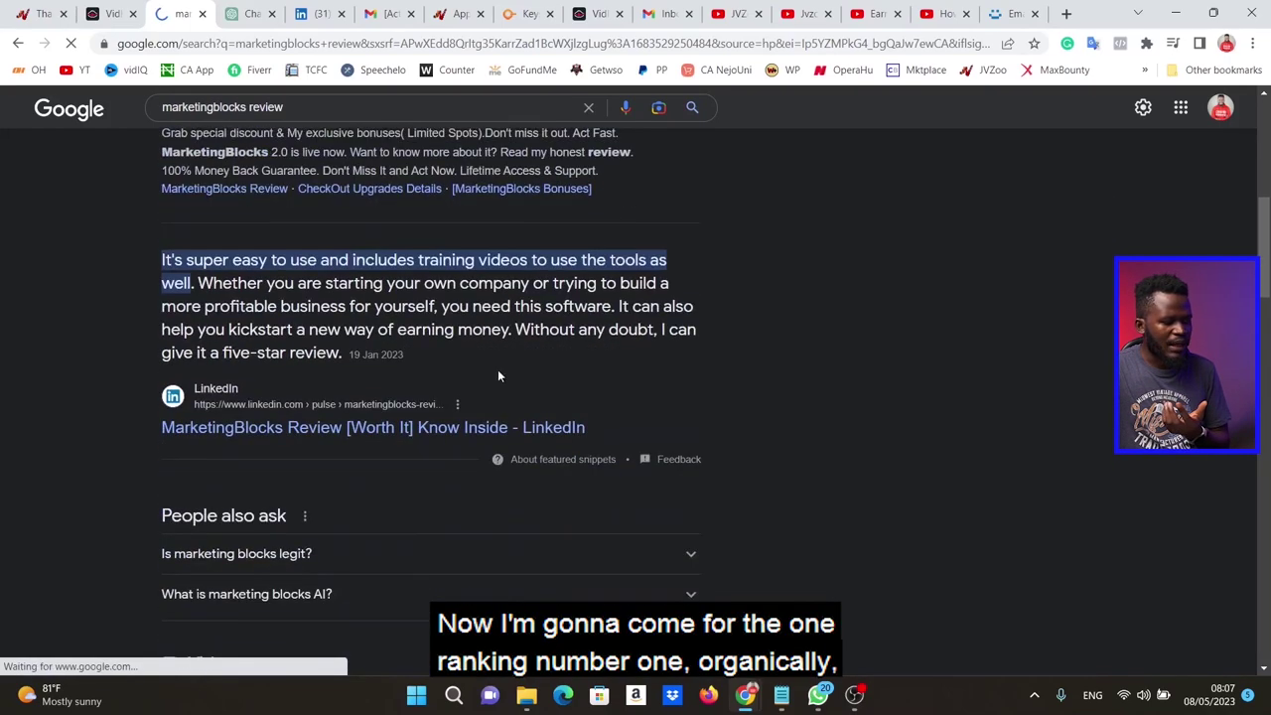
click(370, 429)
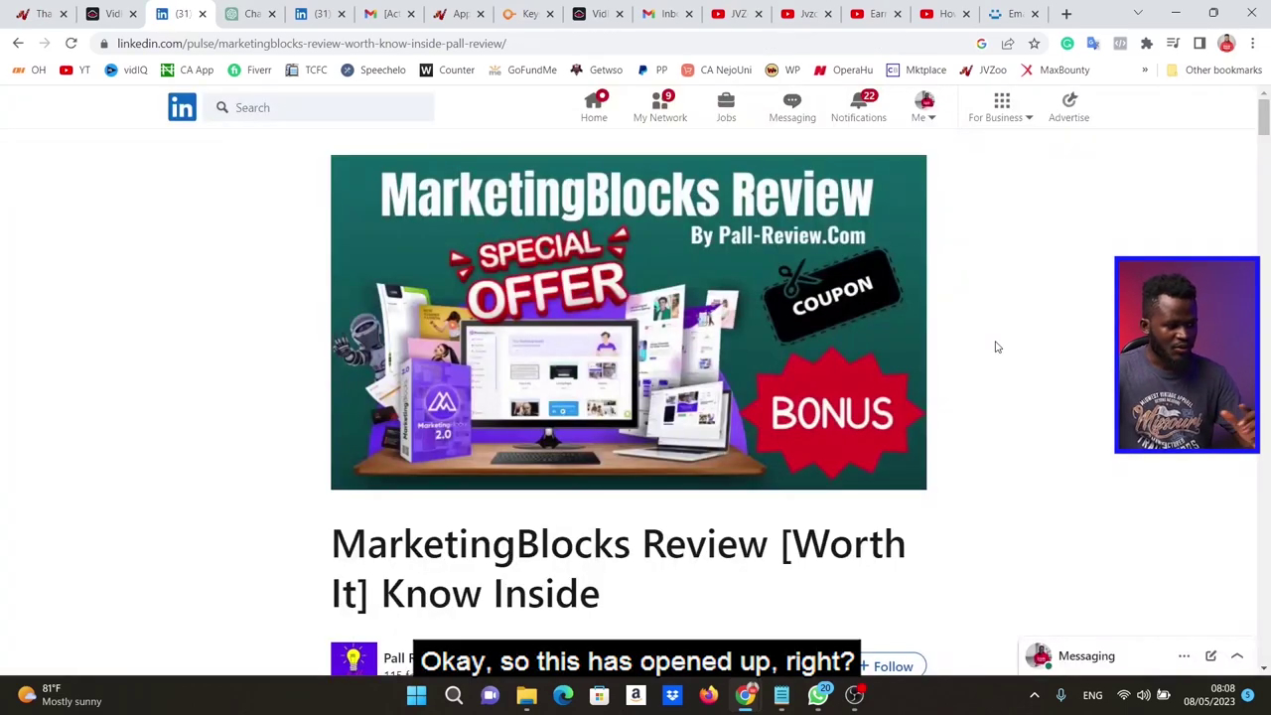
Copy the 'MarketingBlocks Review [Worth It] Know Inside' title into the Notepad notes.
scroll(999, 347, down, 4)
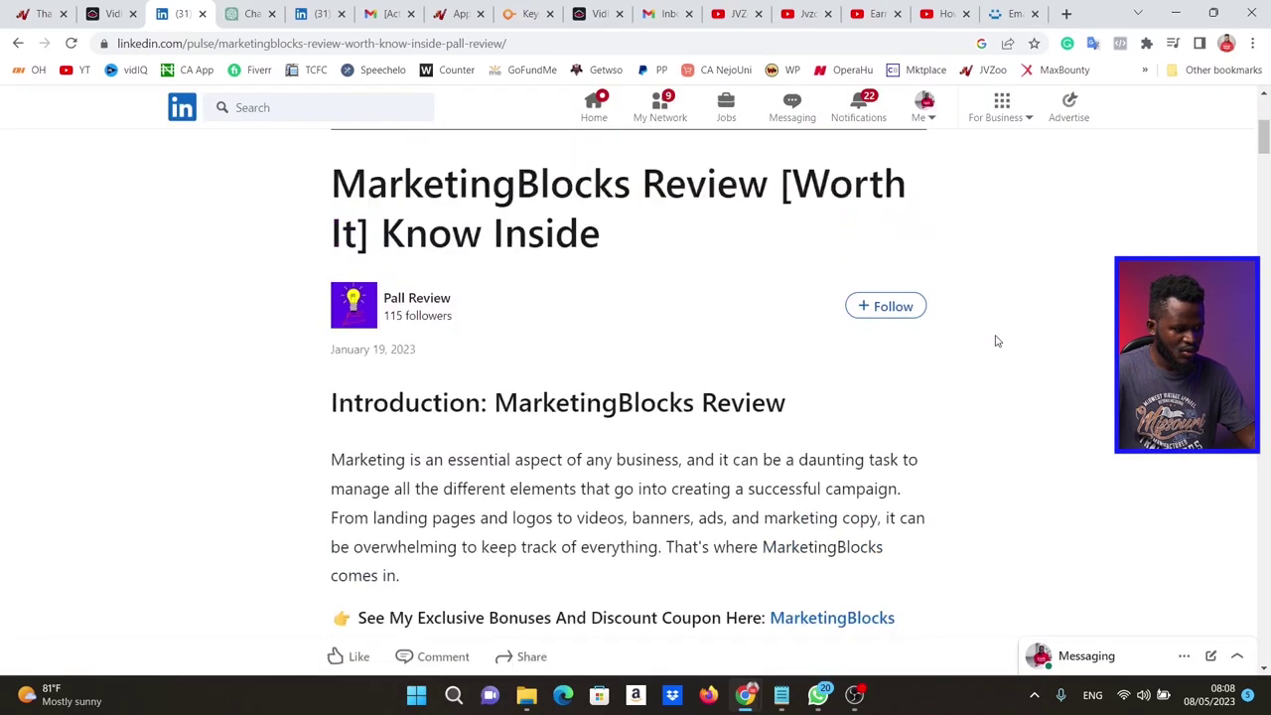
scroll(583, 187, up, 1)
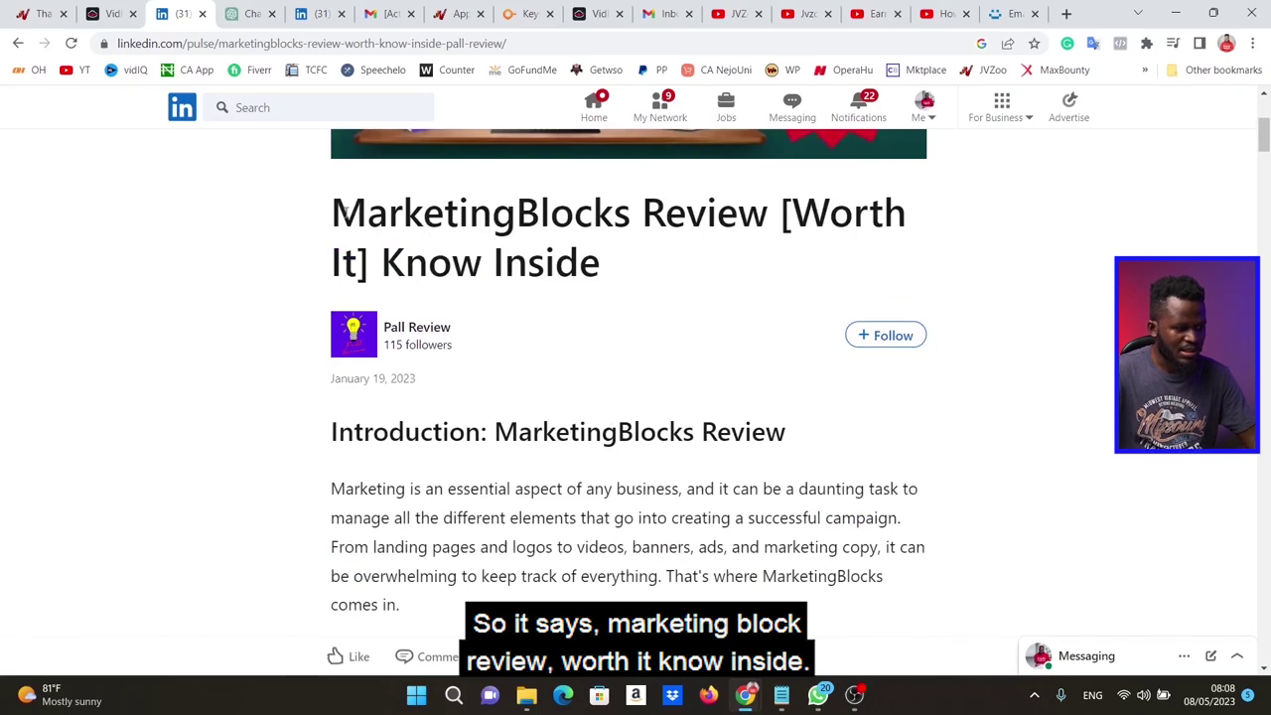
drag(338, 206, 616, 279)
key(ctrl+c)
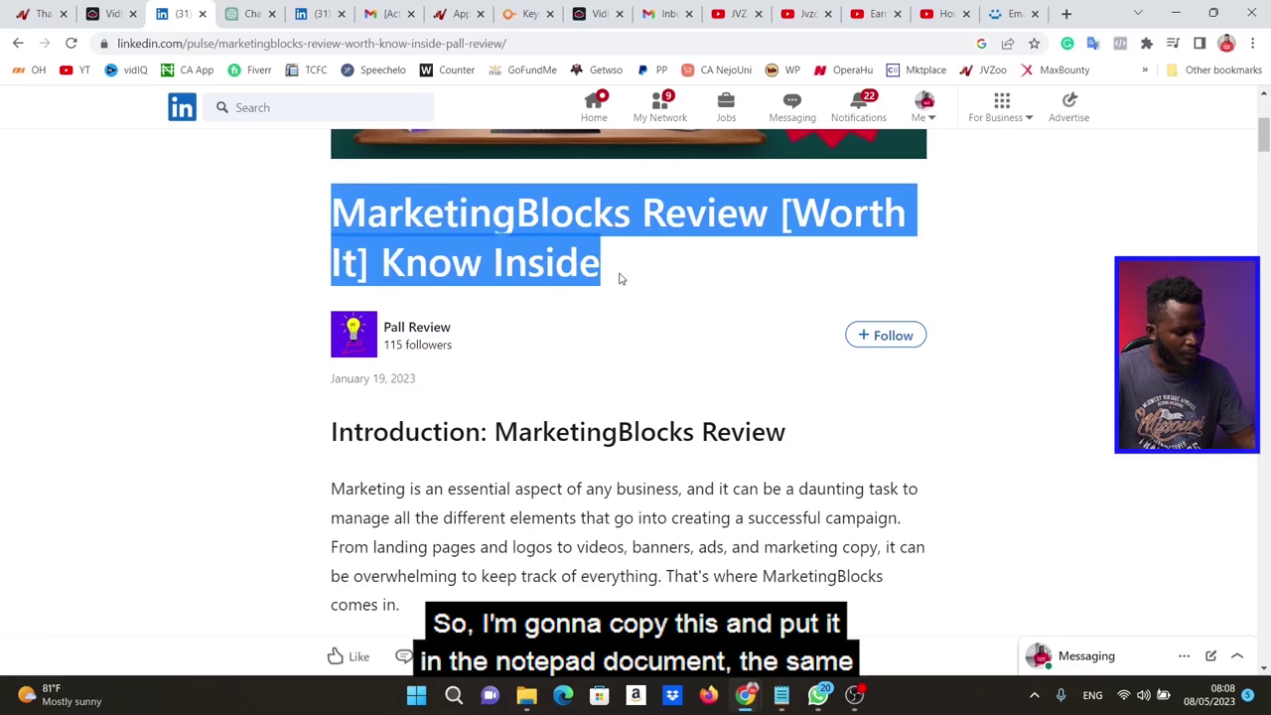
mouse_move(782, 695)
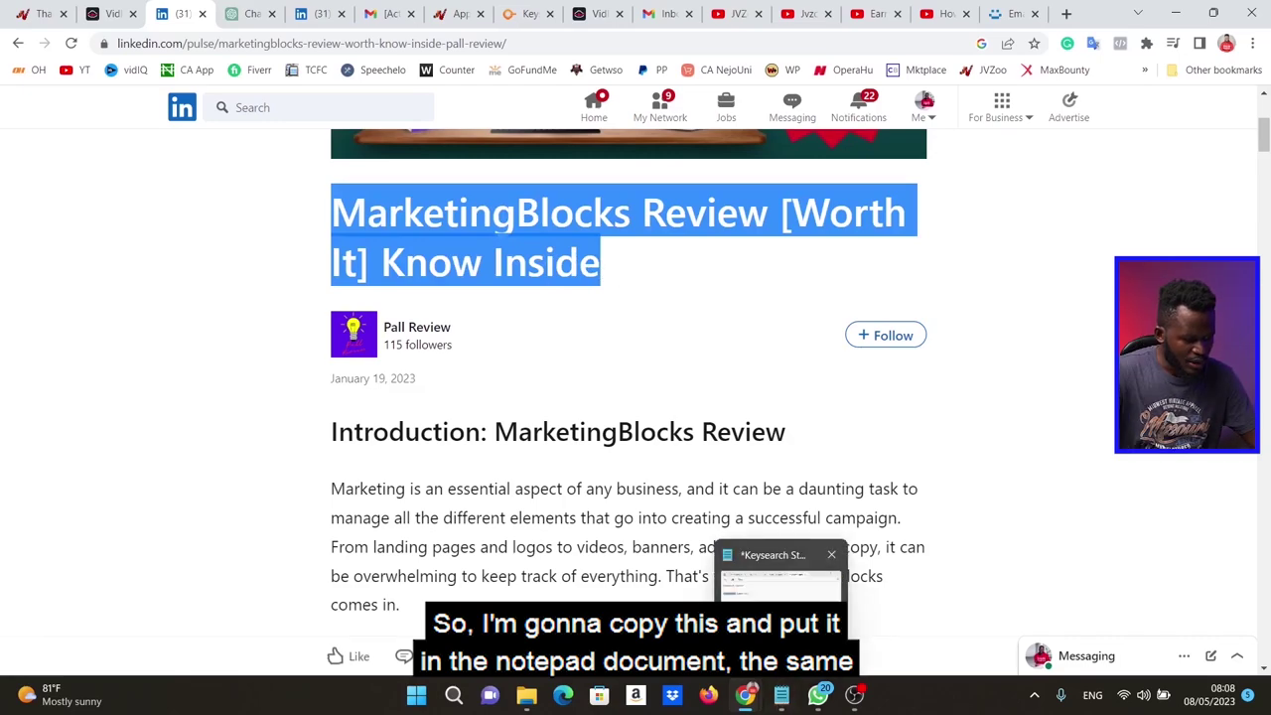
click(784, 581)
click(822, 383)
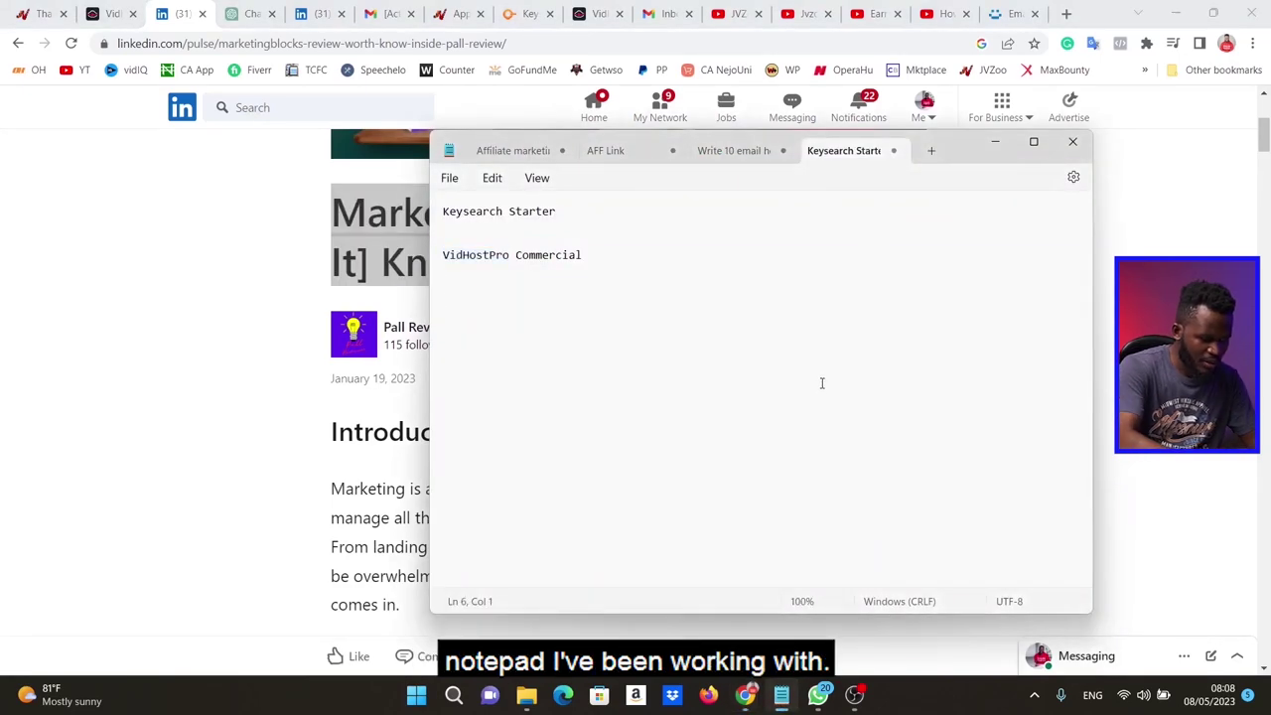
key(Return)
key(Return)
key(ctrl+v)
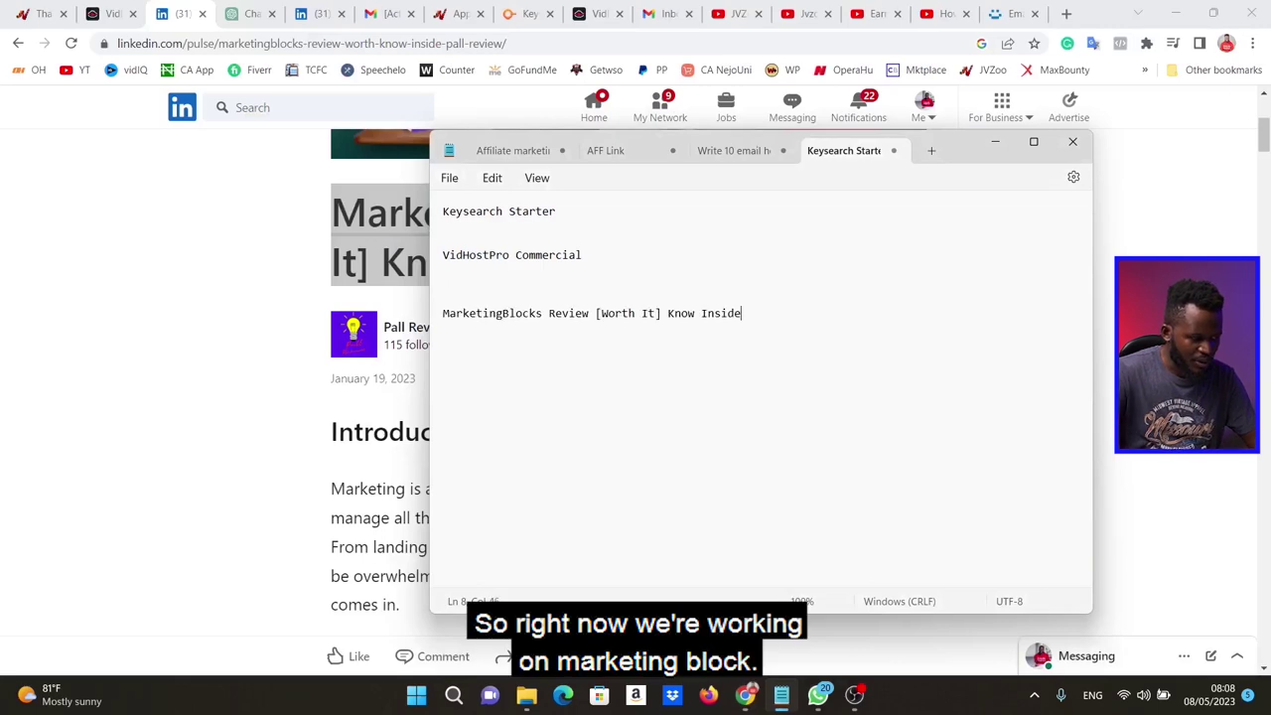
Select the article's body text starting at the introduction heading, then switch to ChatGPT.
key(alt+Tab)
scroll(513, 311, down, 2)
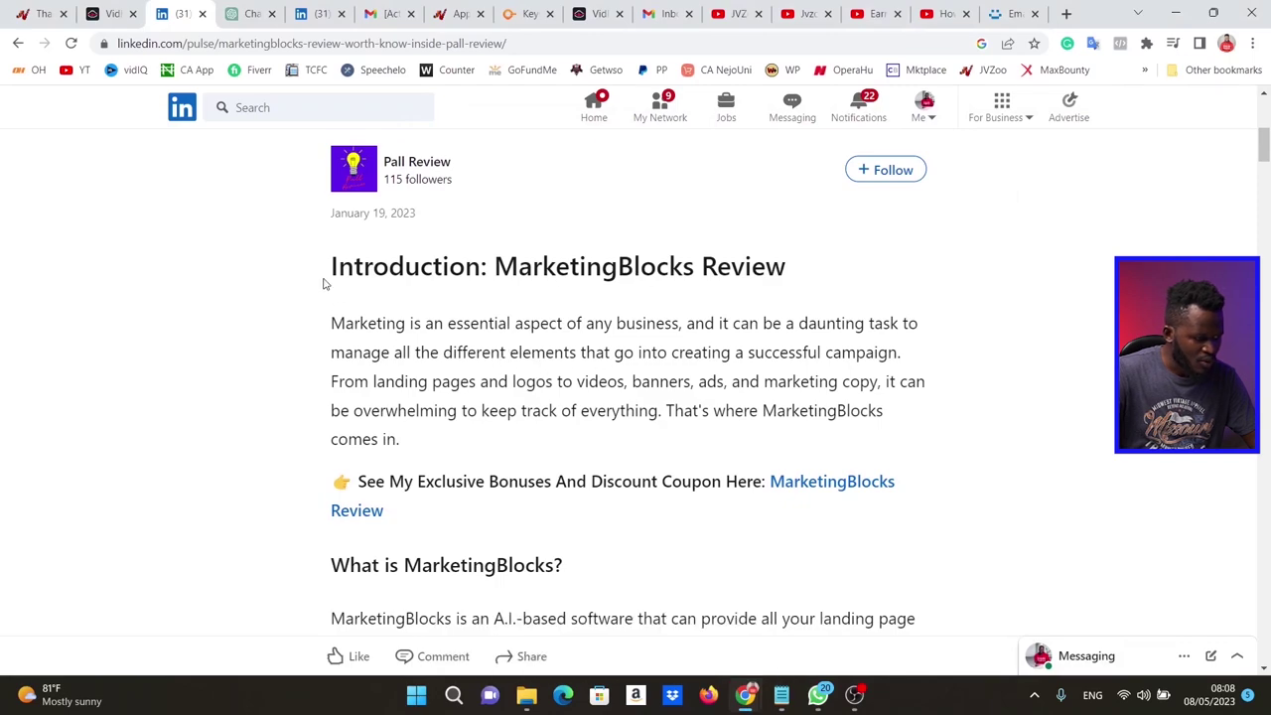
drag(329, 266, 939, 299)
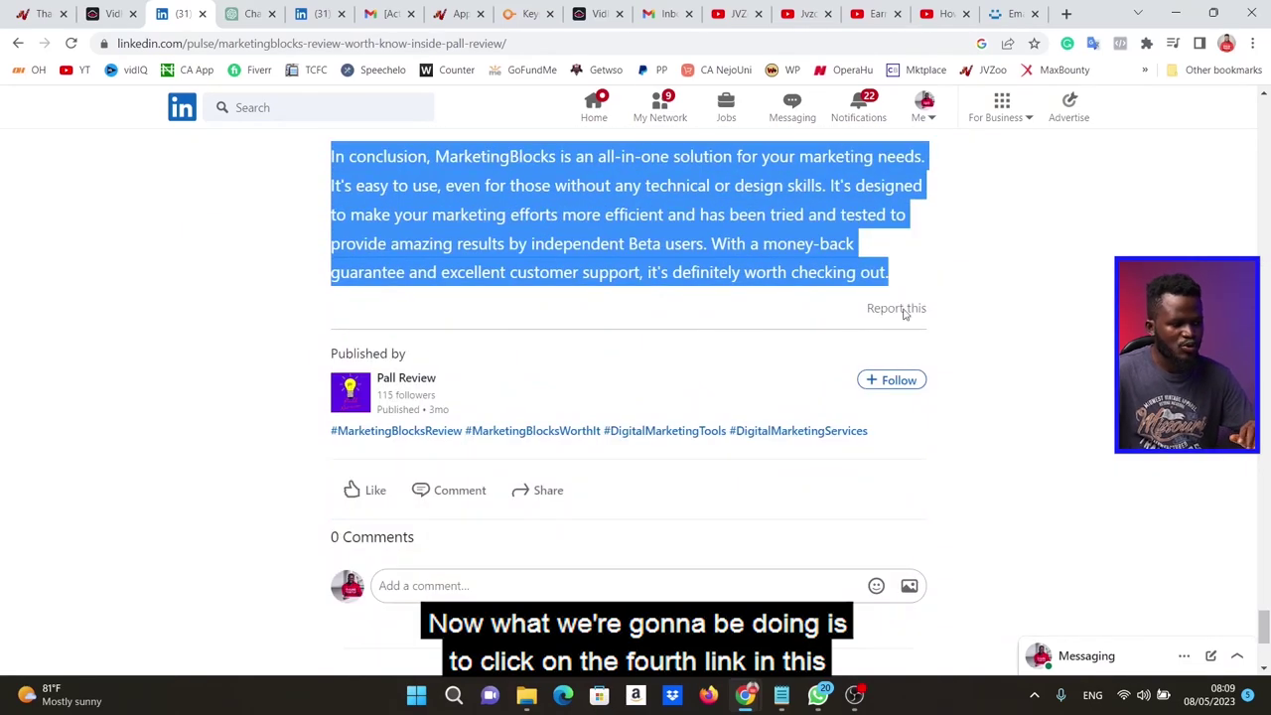
click(248, 12)
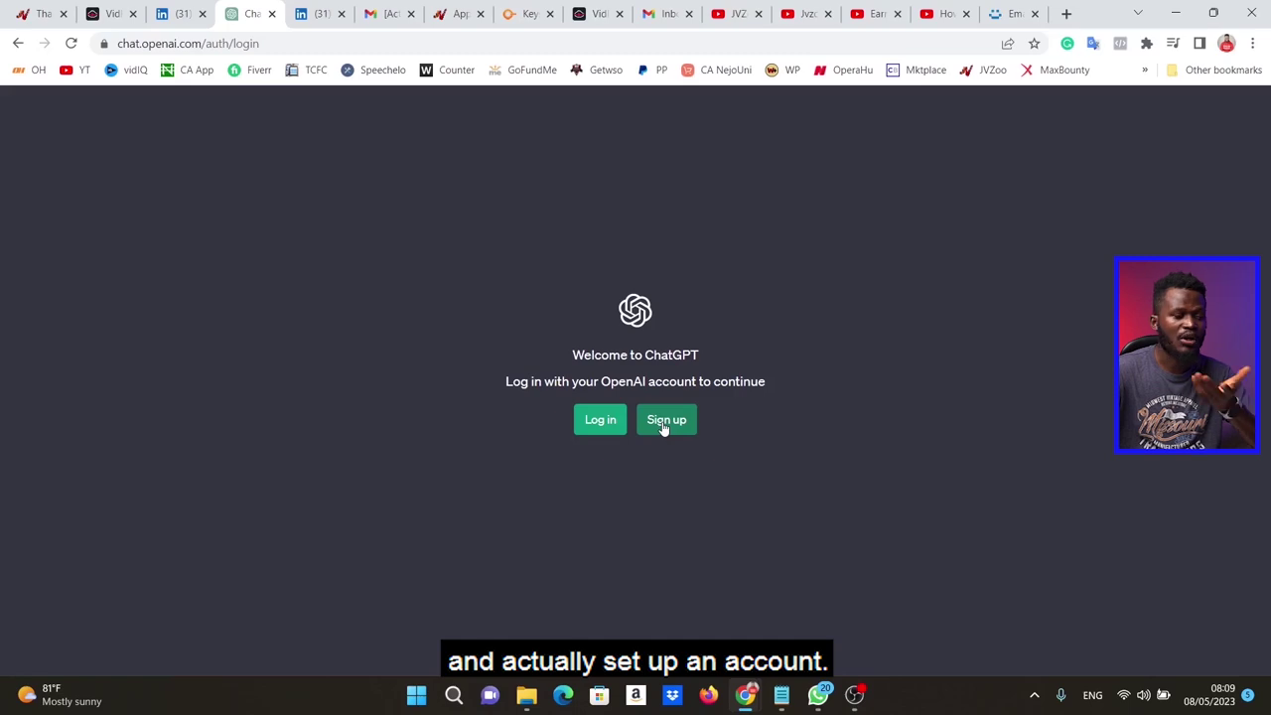
Sign in to ChatGPT with the OpenAI account and its password to reach a new chat.
click(598, 422)
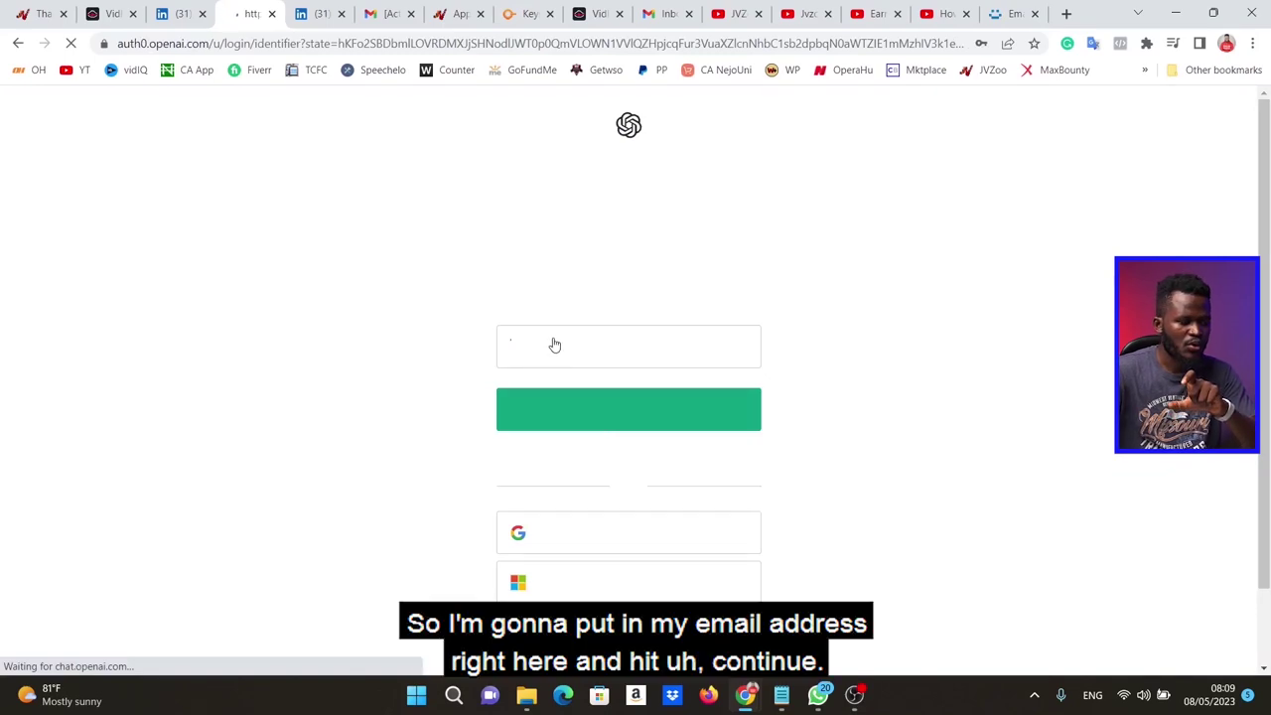
click(639, 416)
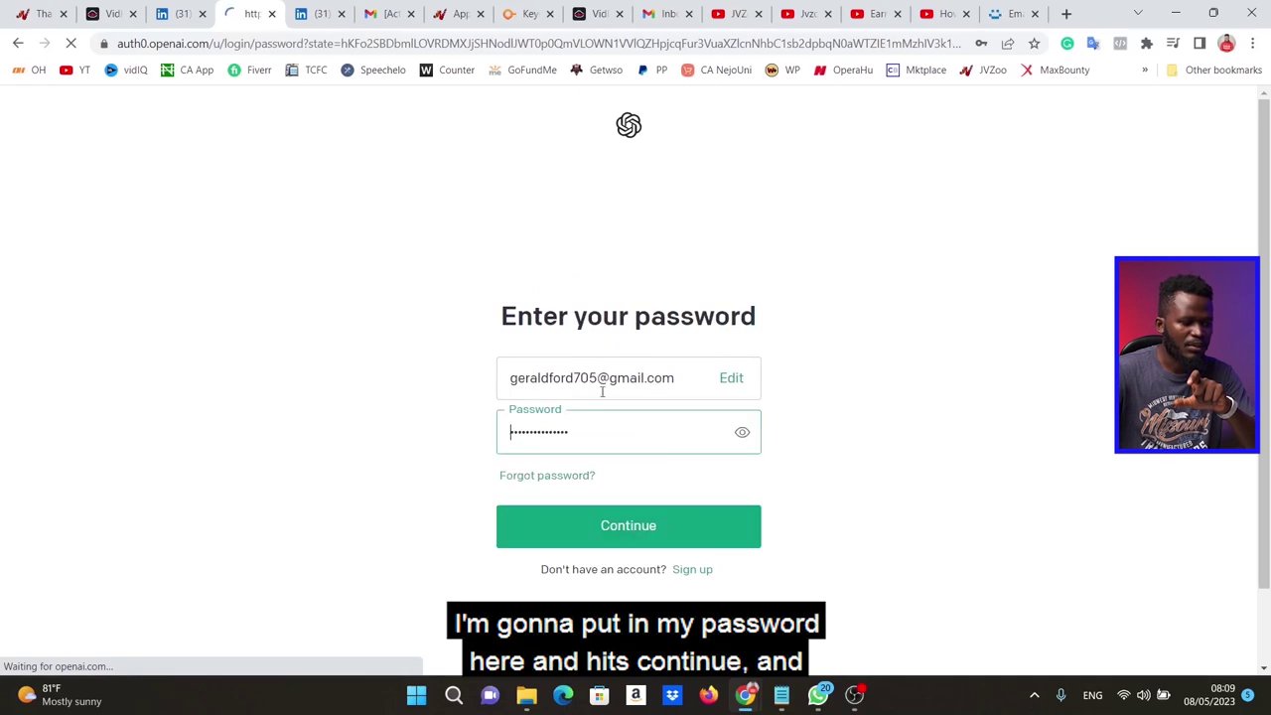
click(640, 527)
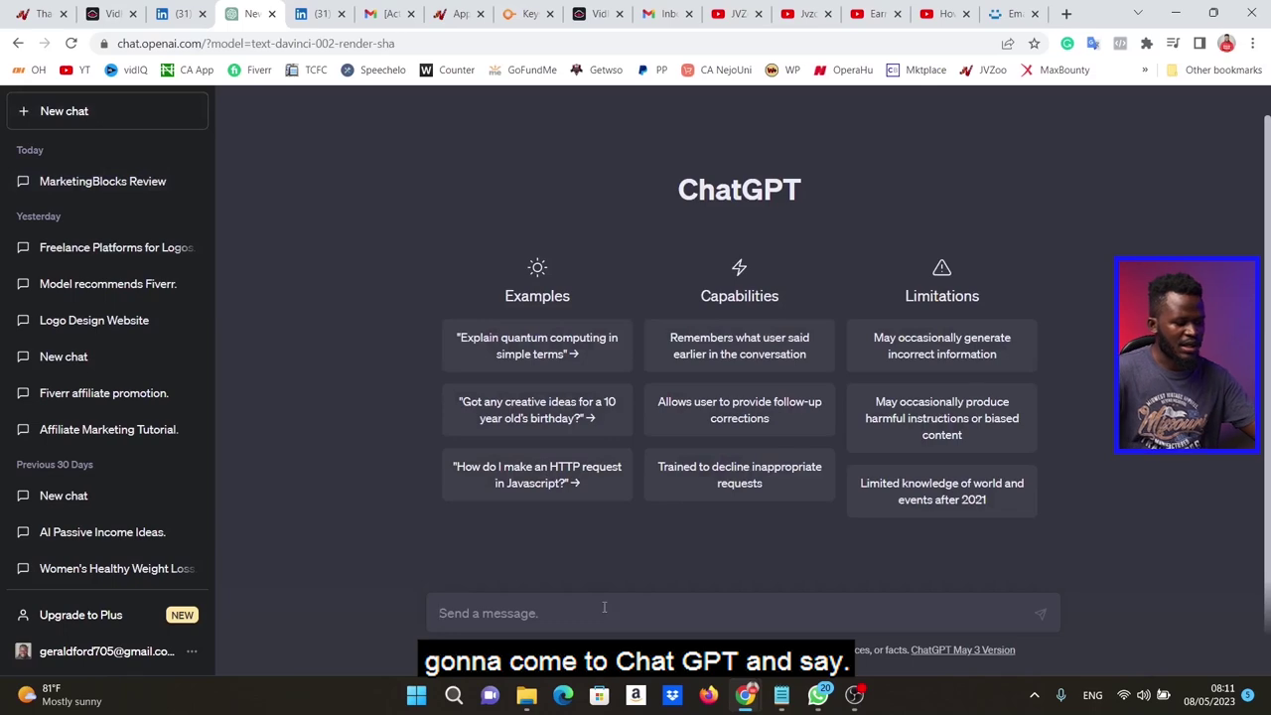
Ask ChatGPT 'using the article below write an outline for a fresh article on the same topic' with the MarketingBlocks article pasted.
text(usi)
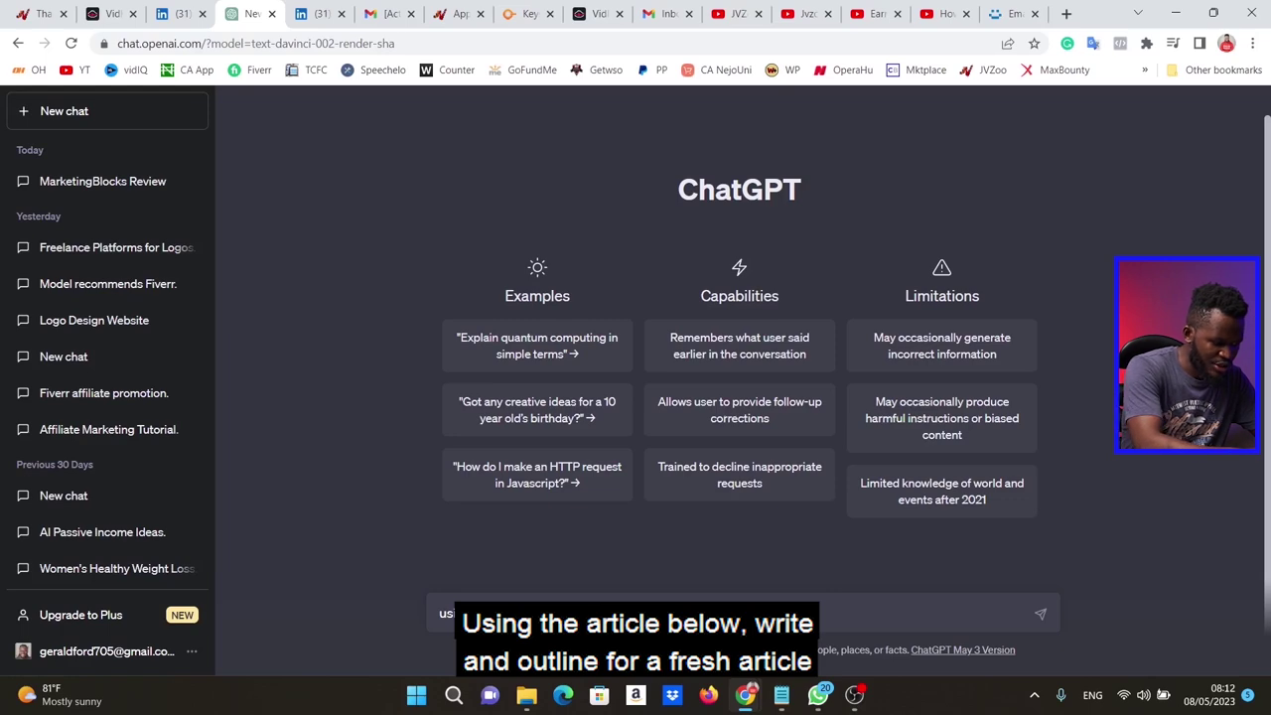
text(ng the article below write an outline for a fresh article on the same topic)
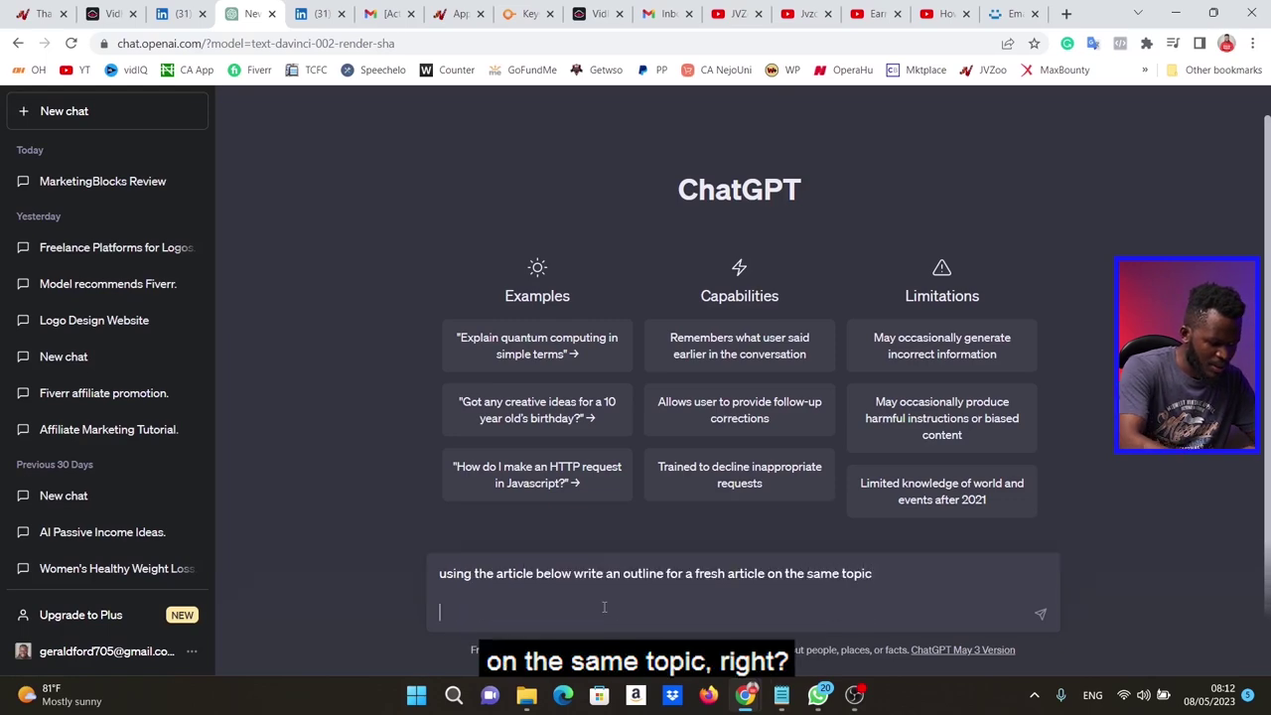
key(ctrl+v)
key(Return)
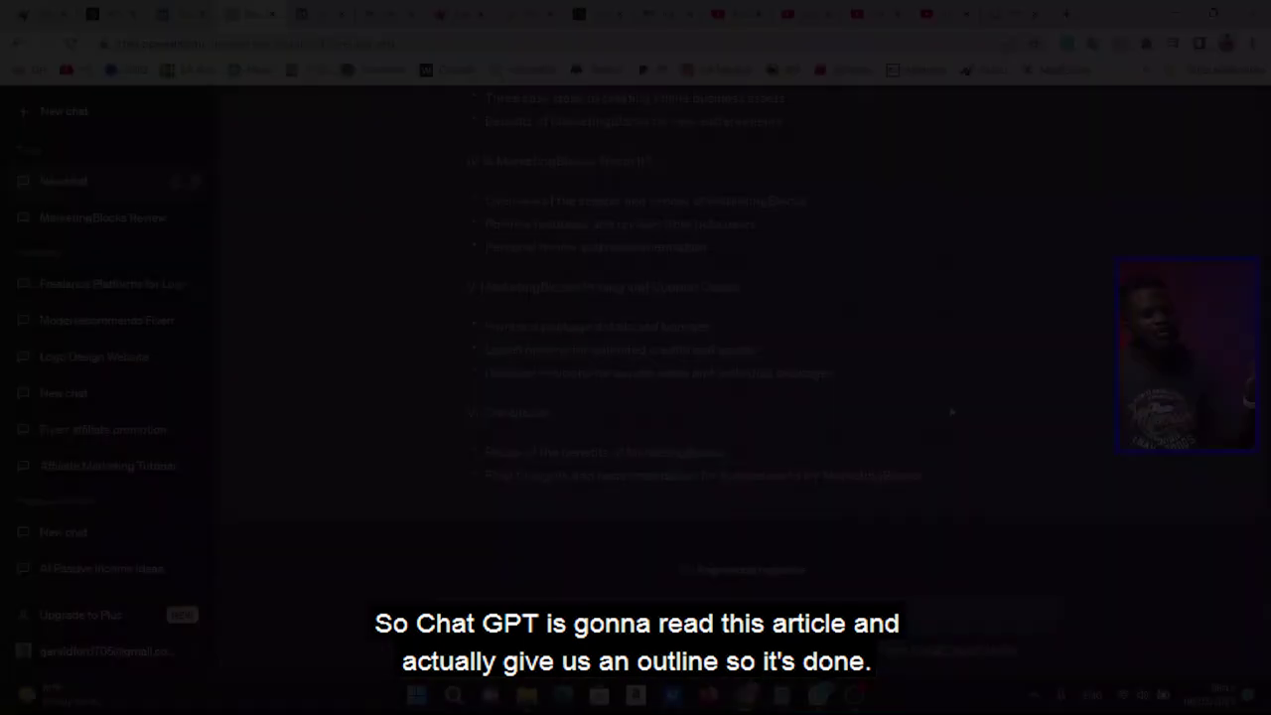
scroll(950, 405, up, 5)
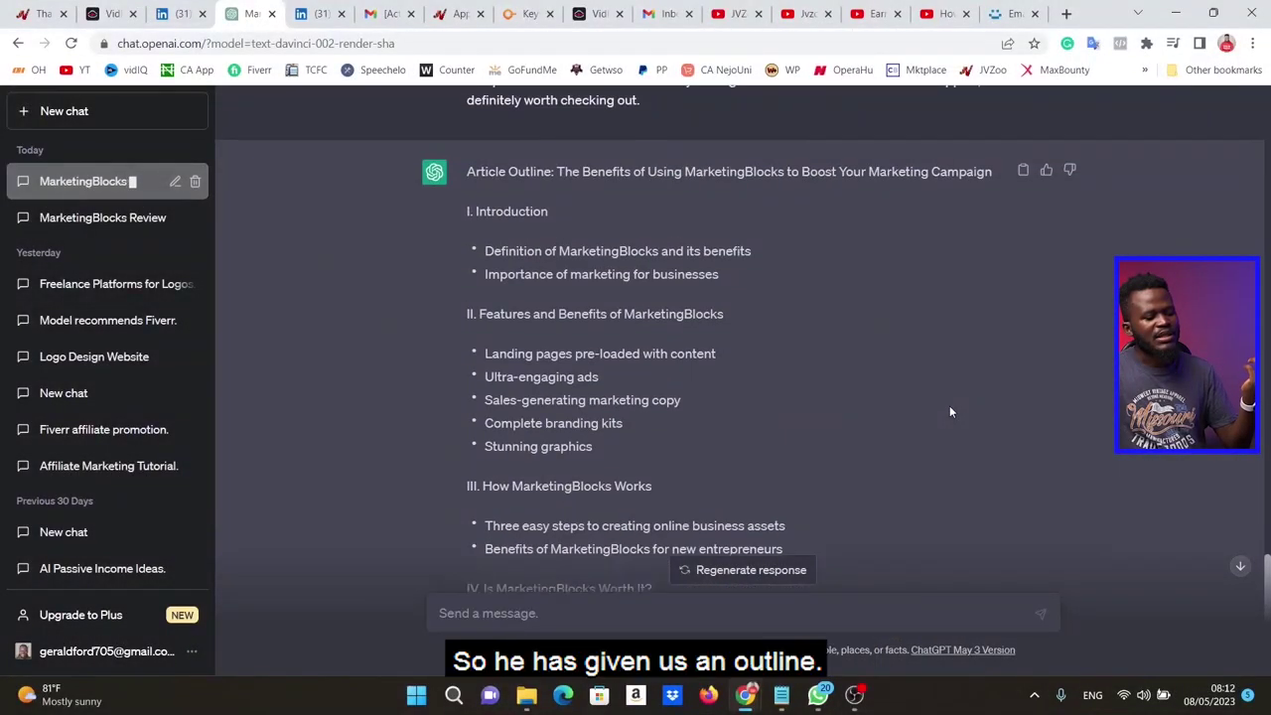
scroll(607, 597, down, 5)
Request the first, second and third chapters from ChatGPT, then type 'write the fourth chapter'.
text(write the first chapter)
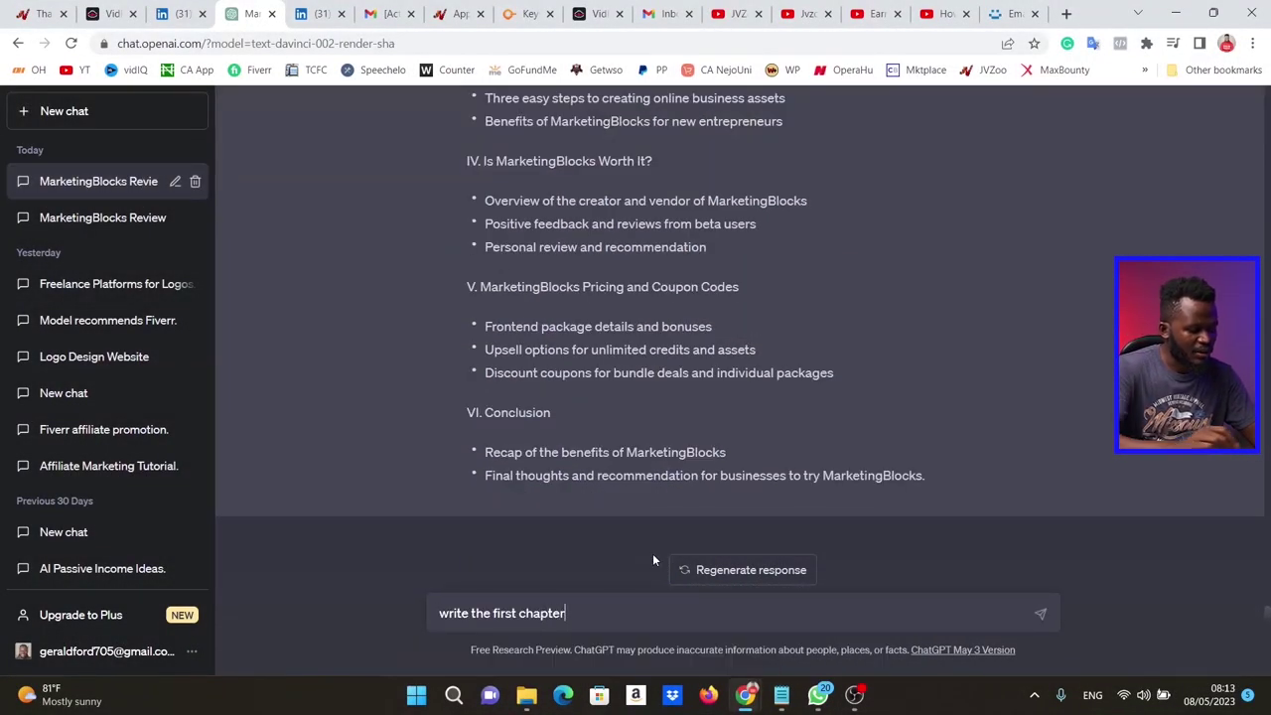
key(Return)
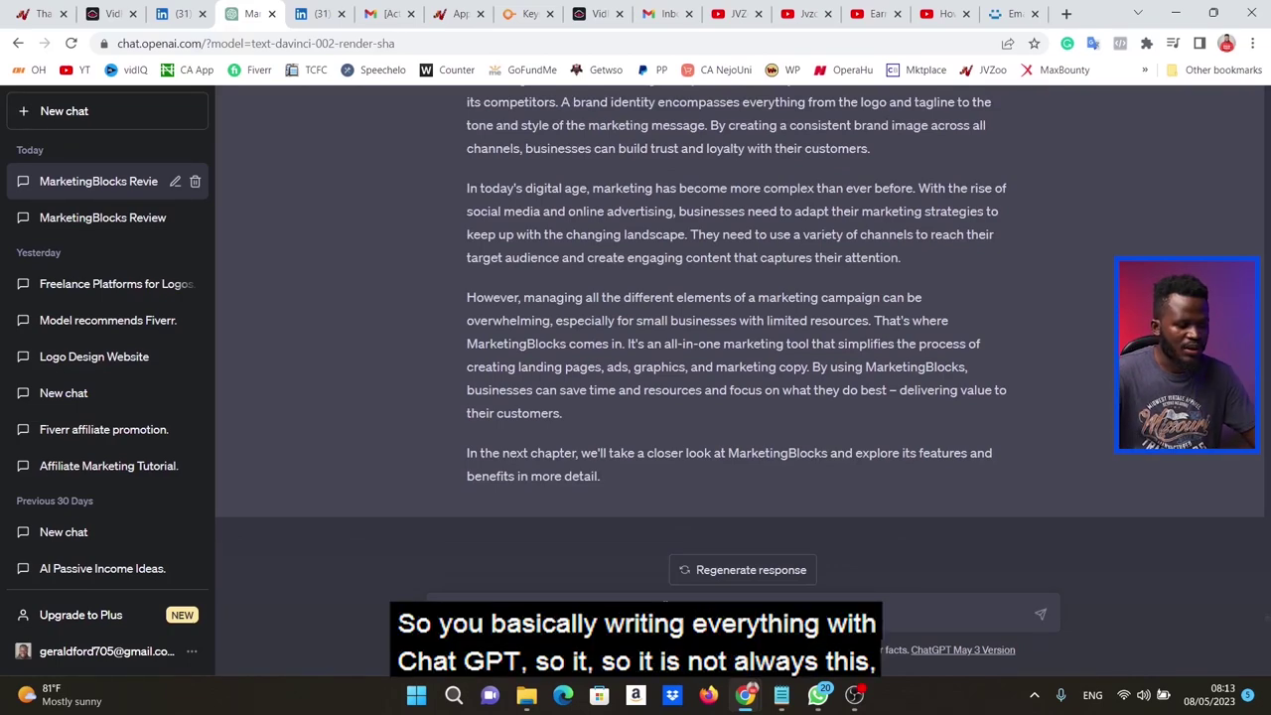
text(write the second chapter)
key(Return)
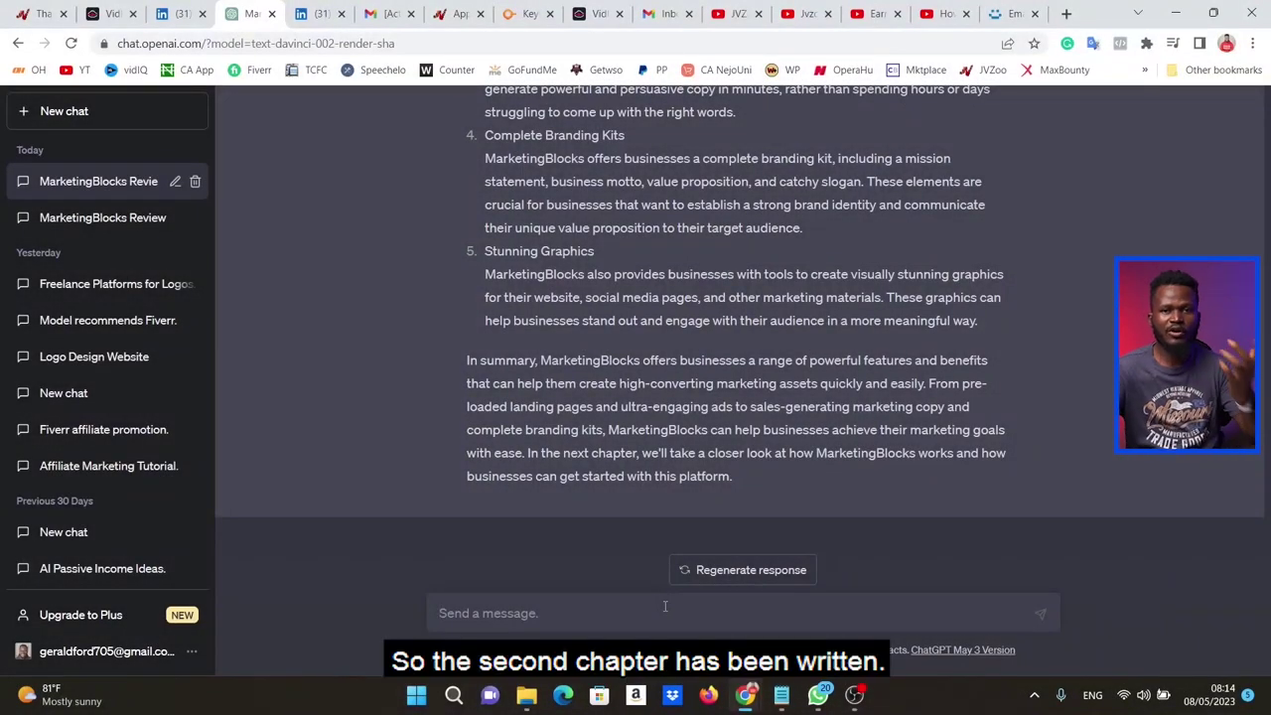
text(wr)
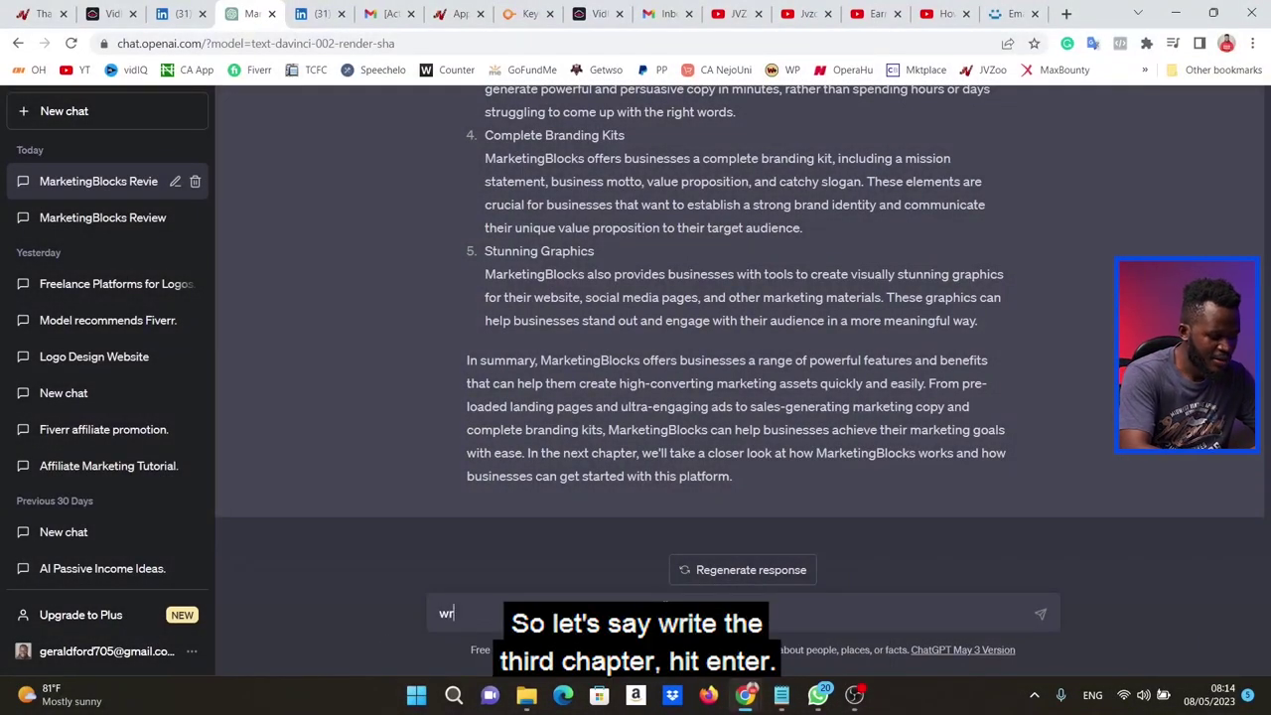
text(ite the)
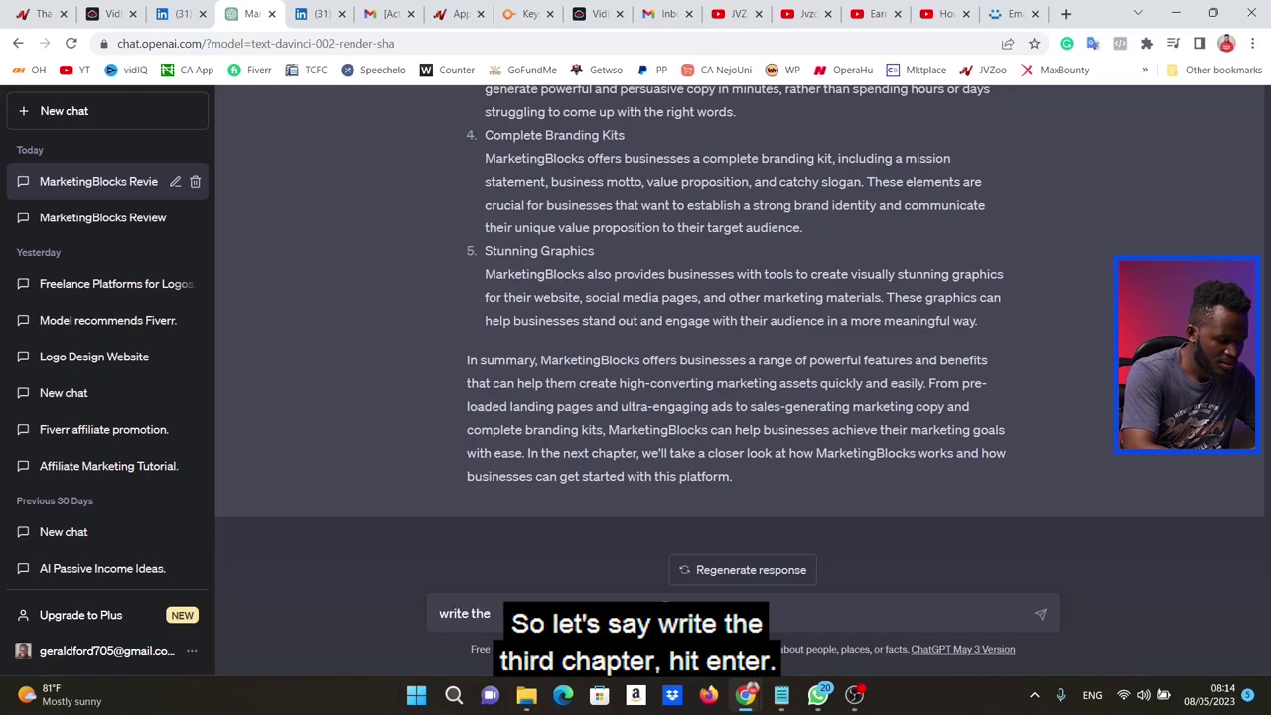
text( third chapter)
key(Return)
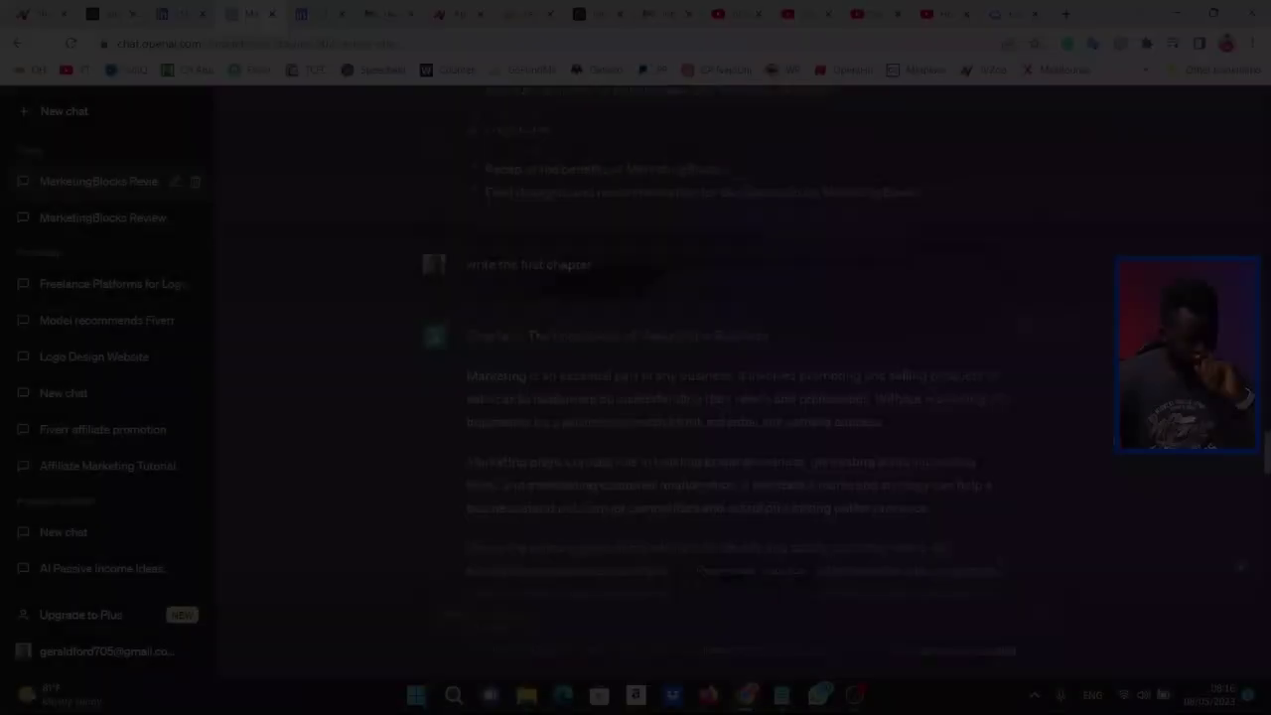
scroll(1095, 481, down, 8)
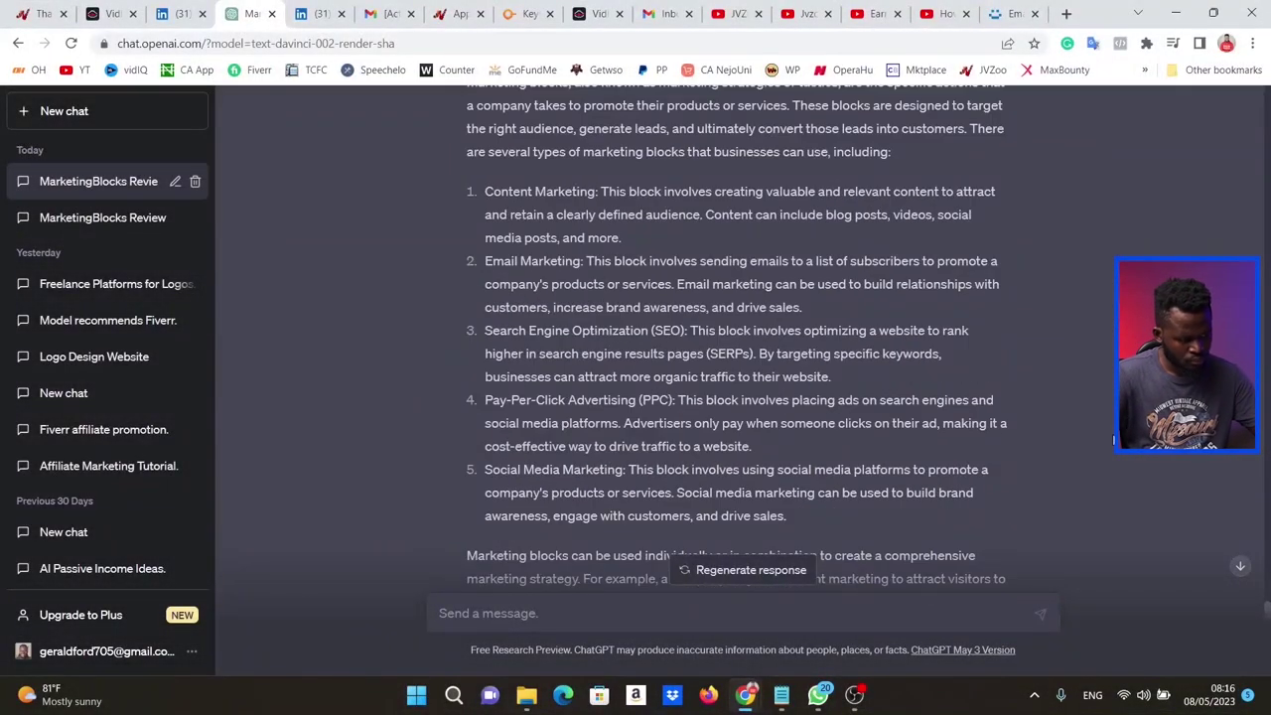
scroll(1095, 481, down, 4)
click(815, 621)
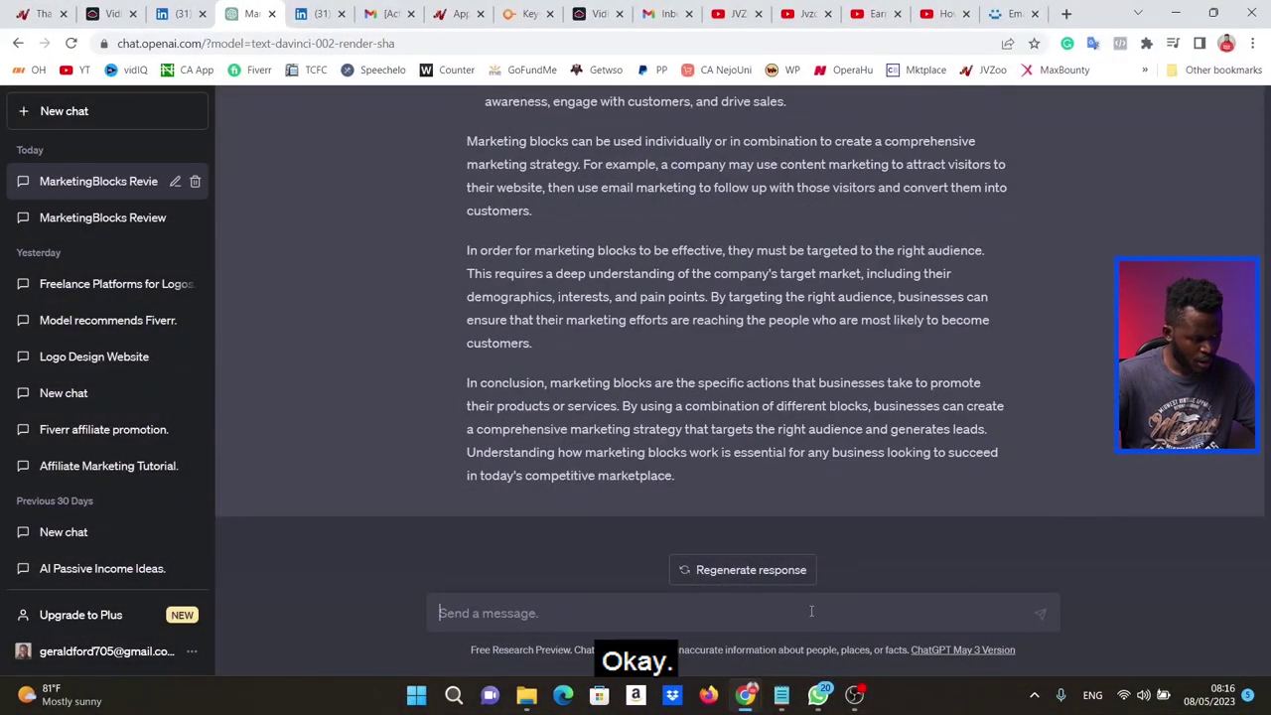
text(write the fourth c)
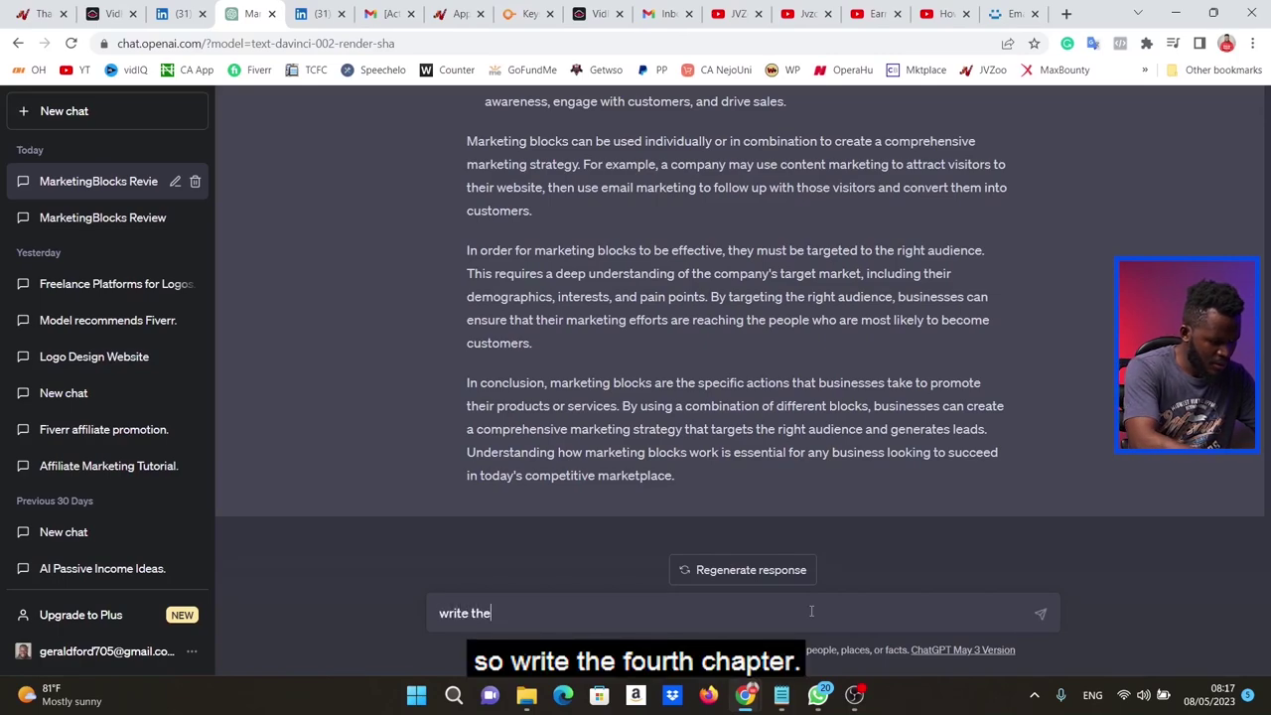
text(hapter)
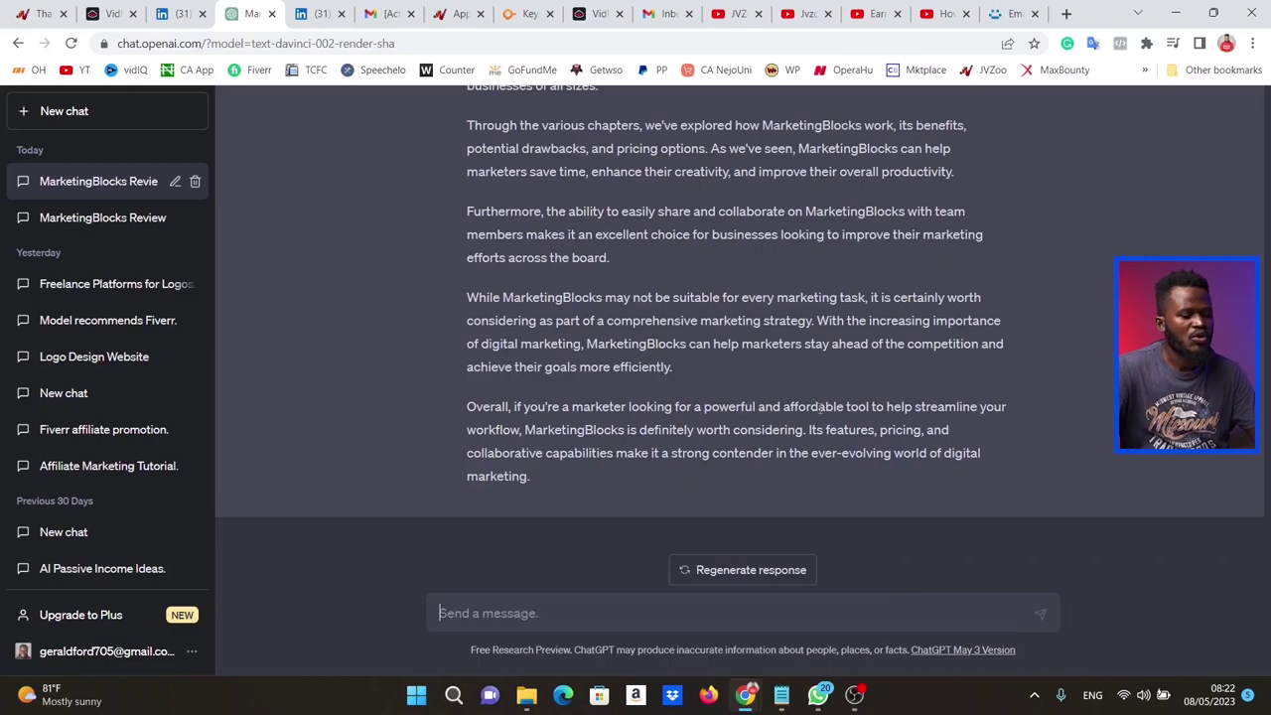
Select 'MarketingBlocks Review' in the title line of the Keysearch Starter notes.
scroll(825, 516, up, 10)
click(781, 700)
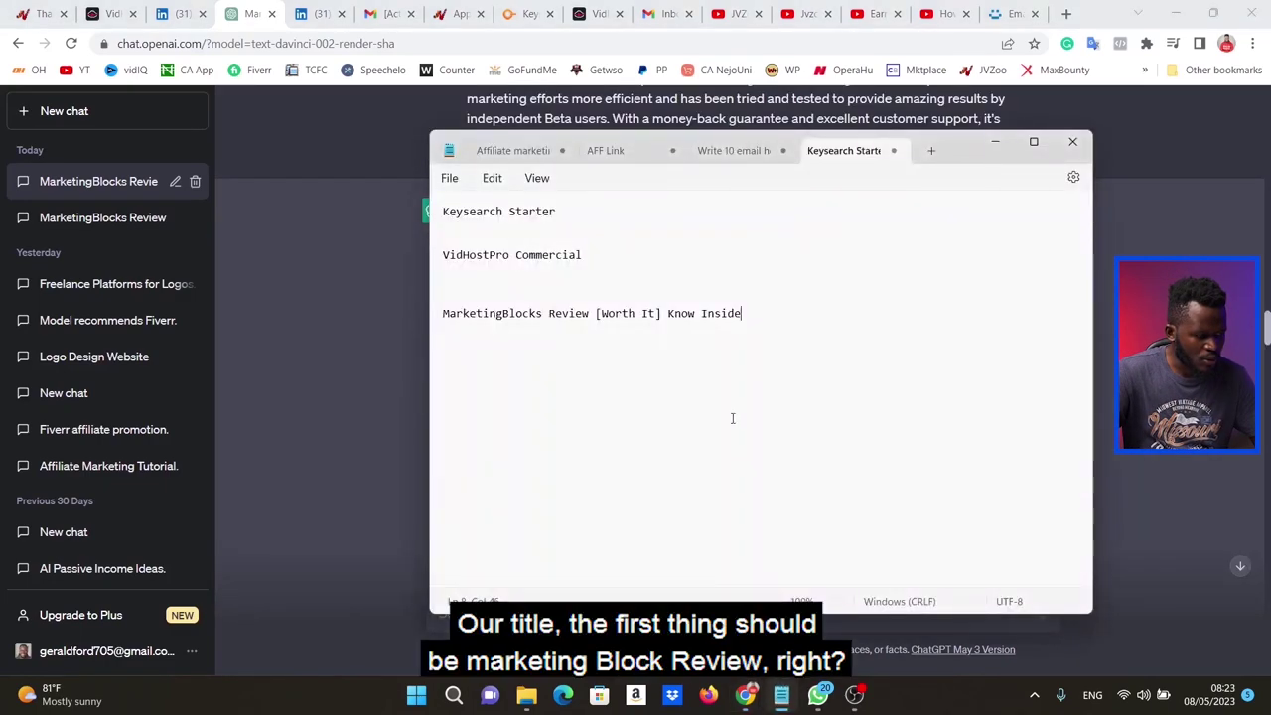
drag(445, 316, 565, 314)
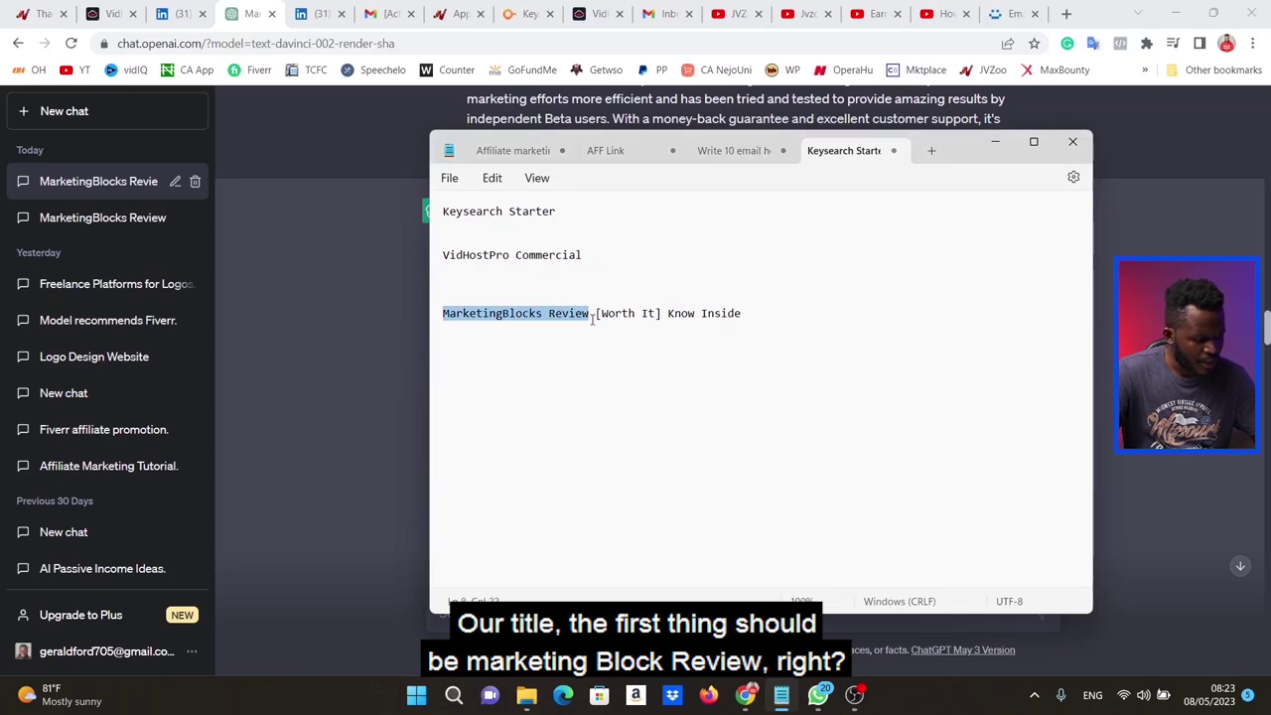
Return to Chrome and go to the LinkedIn home feed.
click(181, 13)
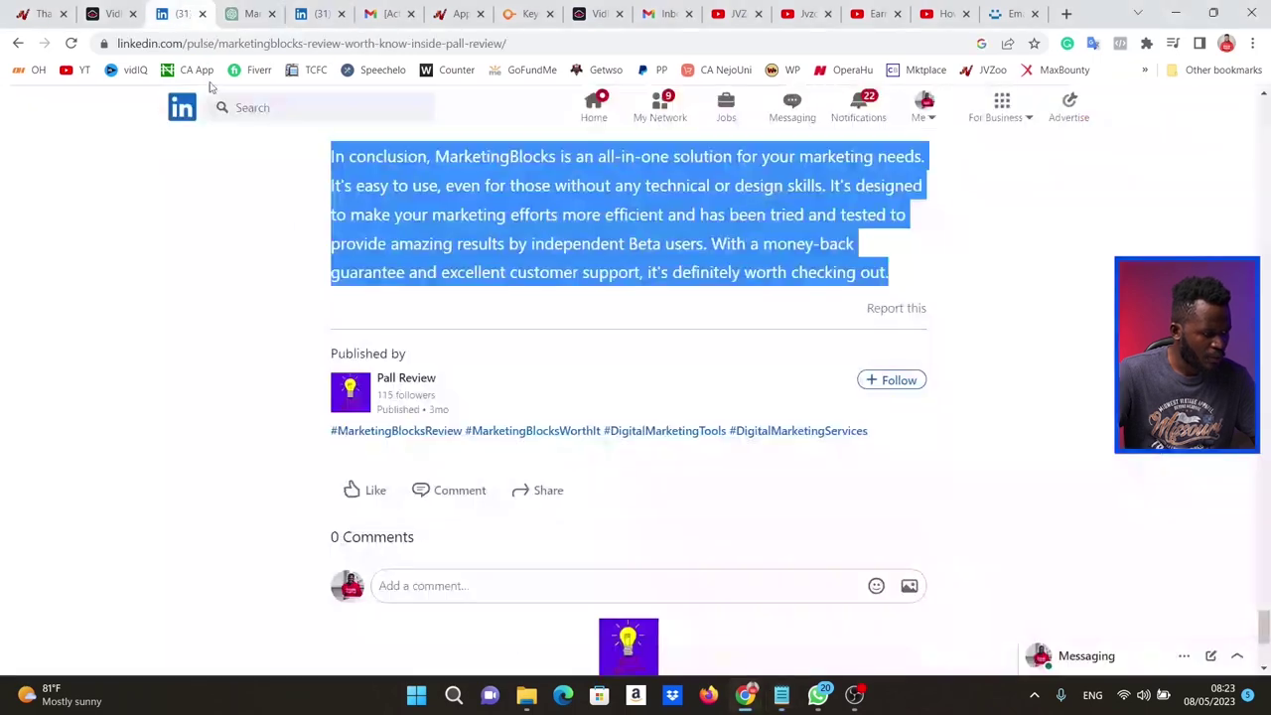
click(258, 229)
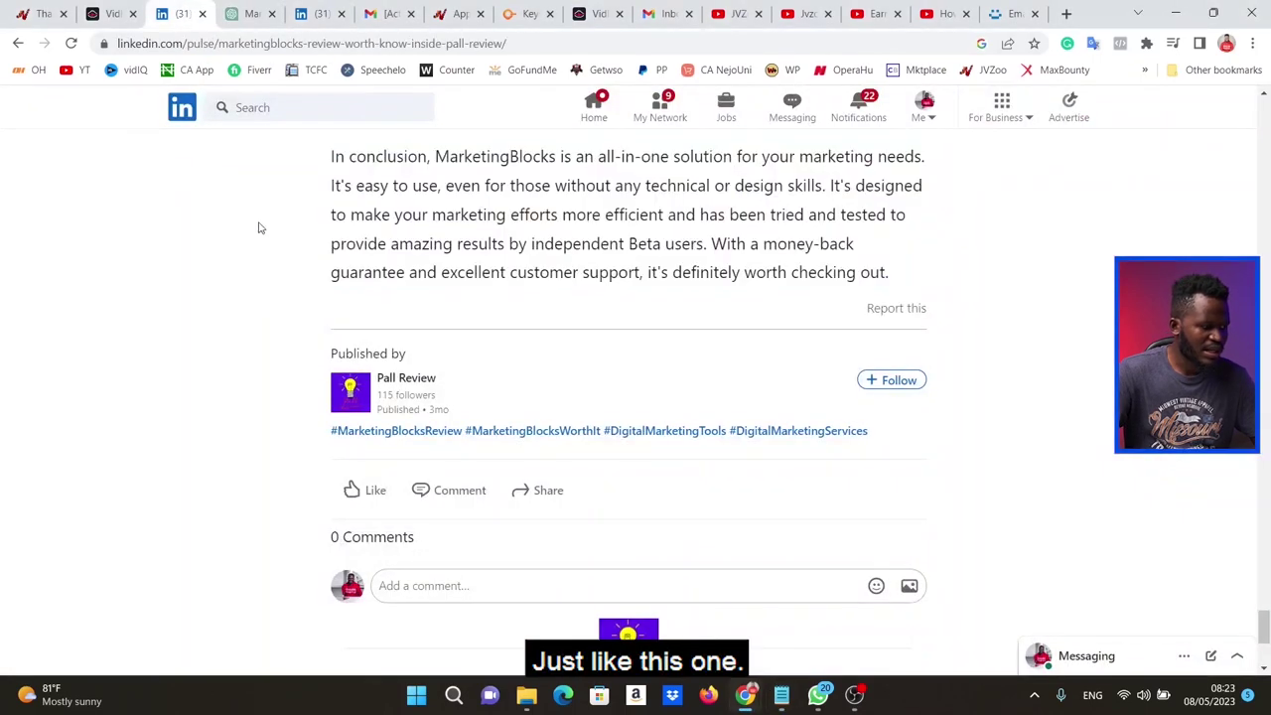
click(314, 10)
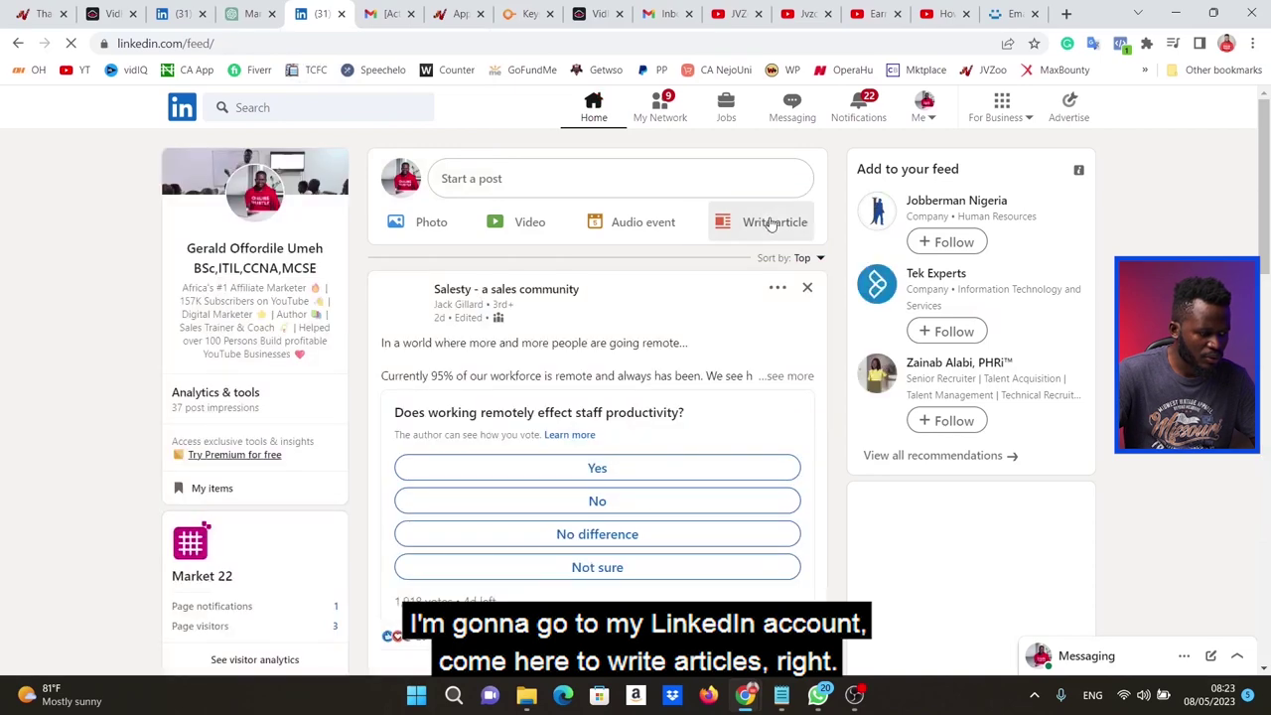
Start a personal-profile article headlined 'MarketingBlocks Review - Is It Really worth the Hype Plus a Look Inside'.
click(772, 223)
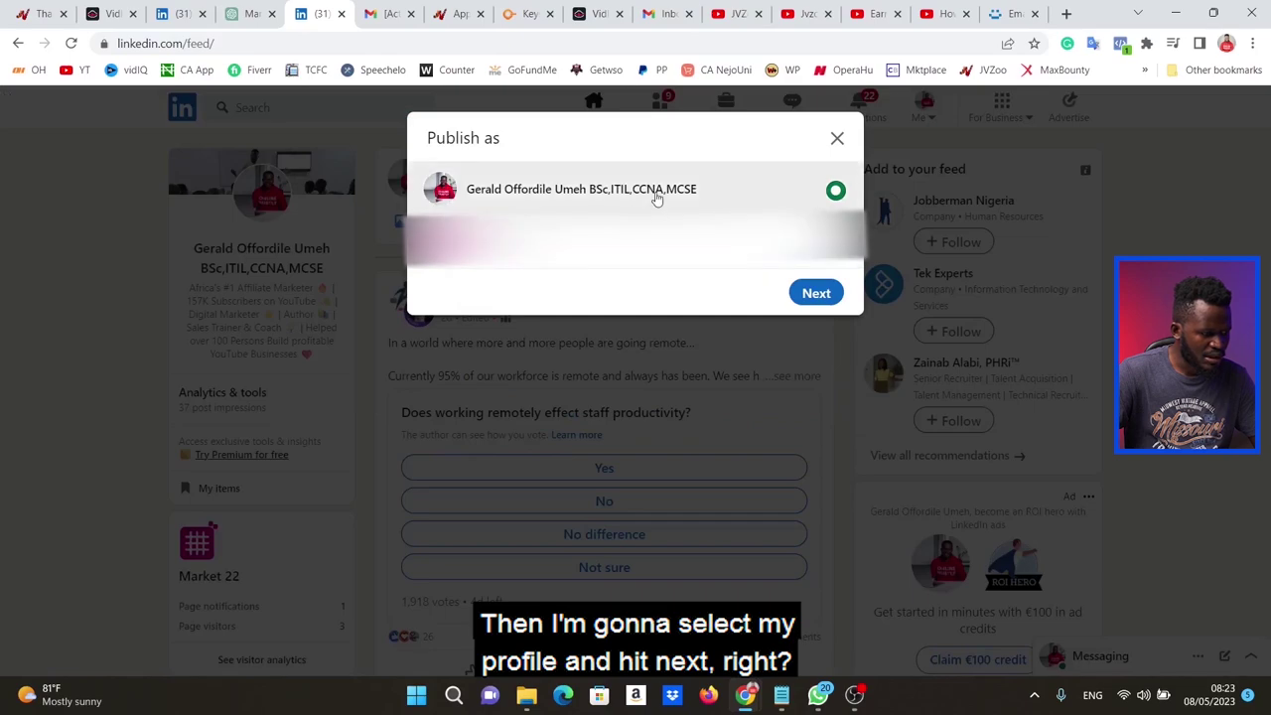
click(816, 294)
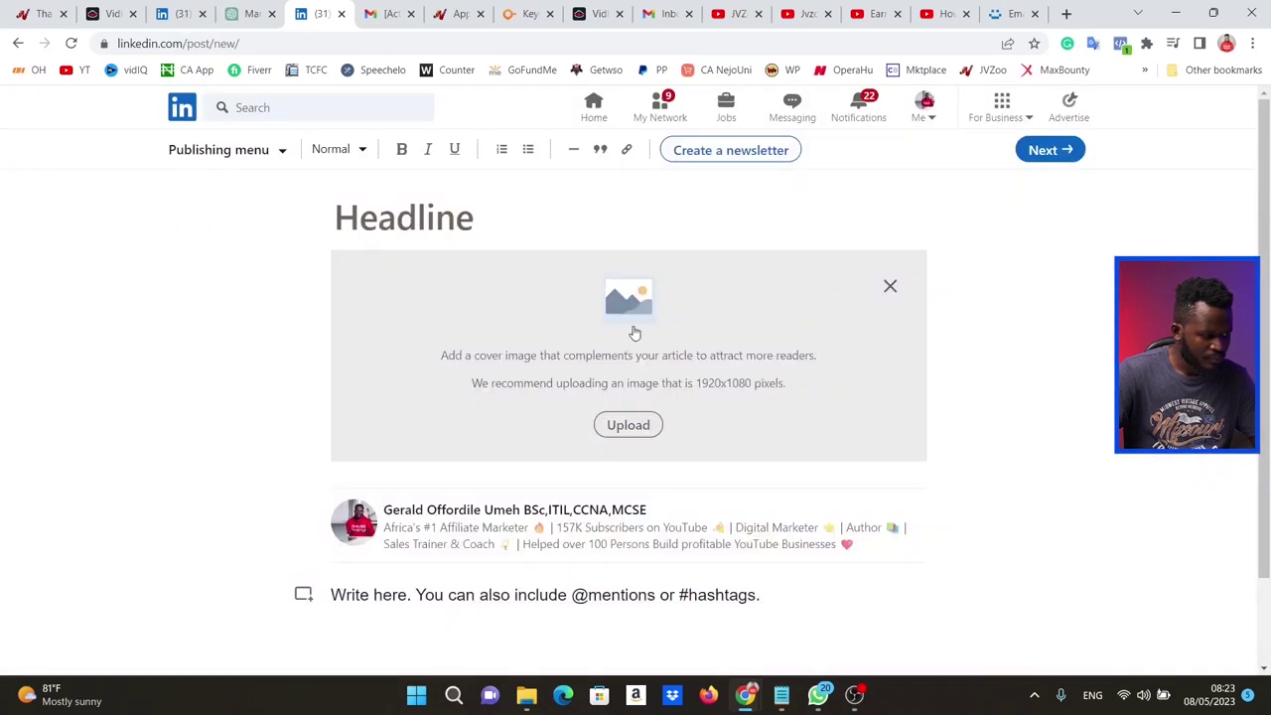
click(432, 224)
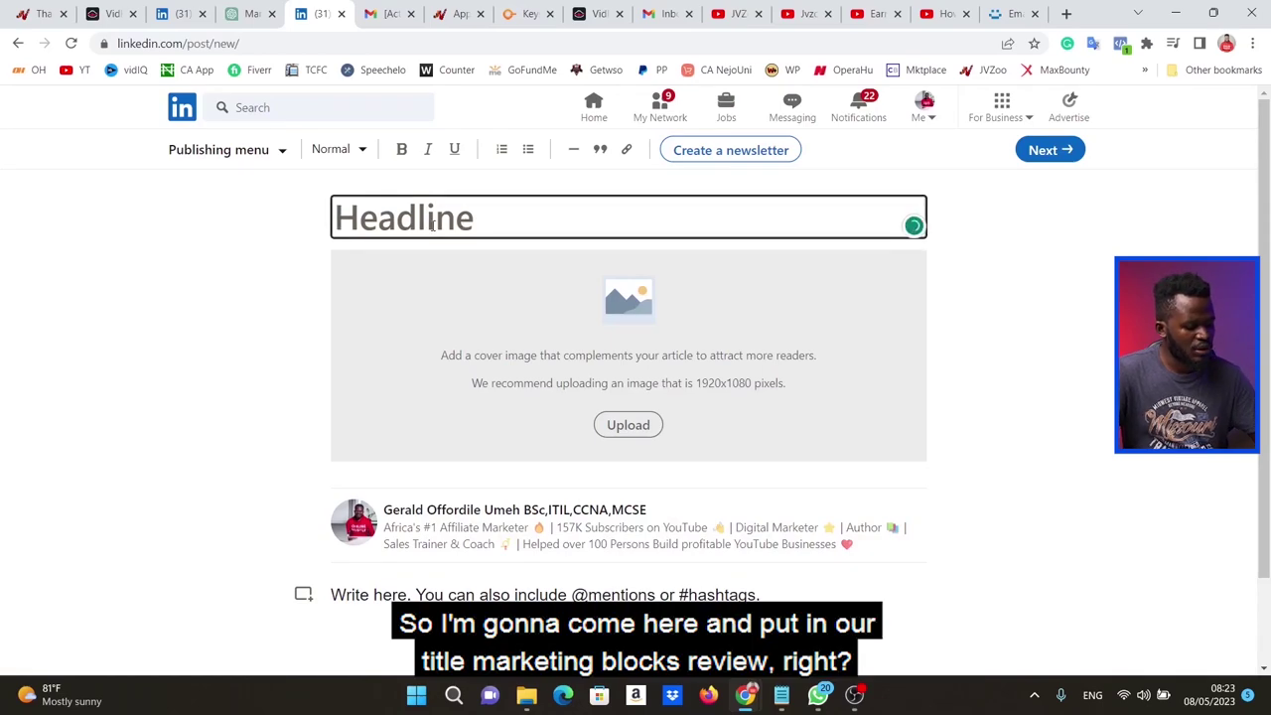
text(MarketingBlocks Review)
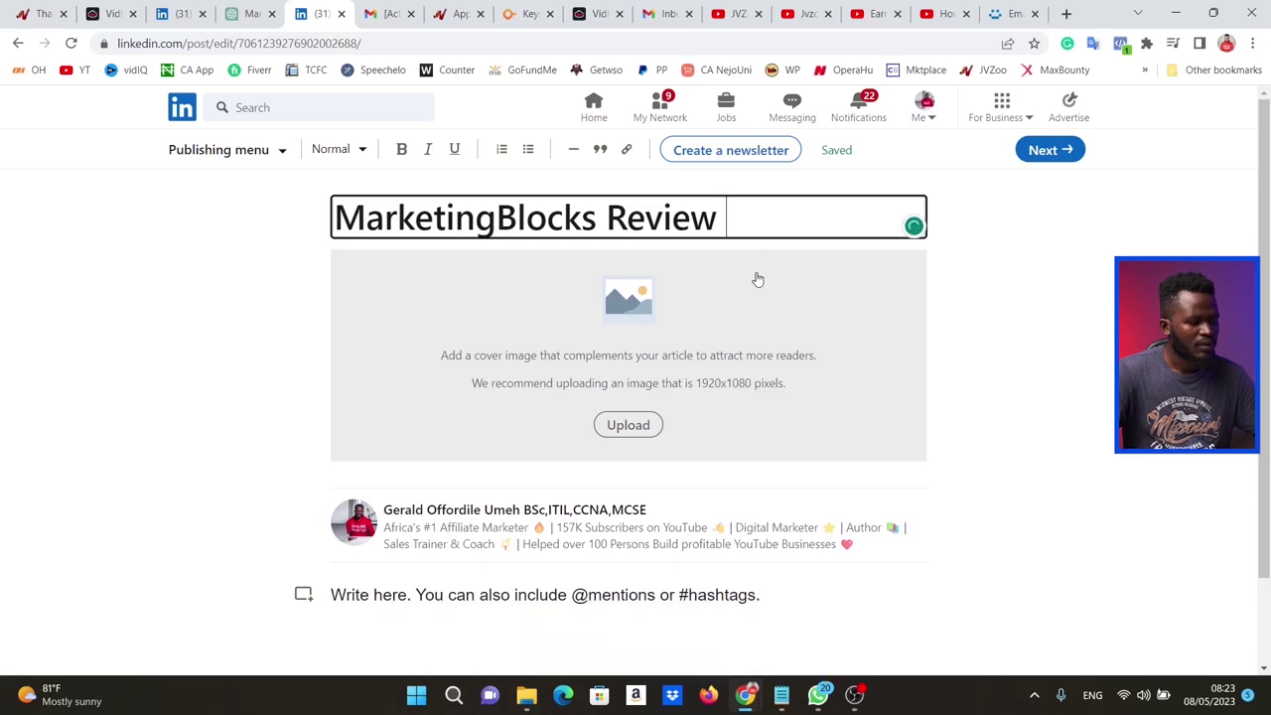
text(- Is It Re)
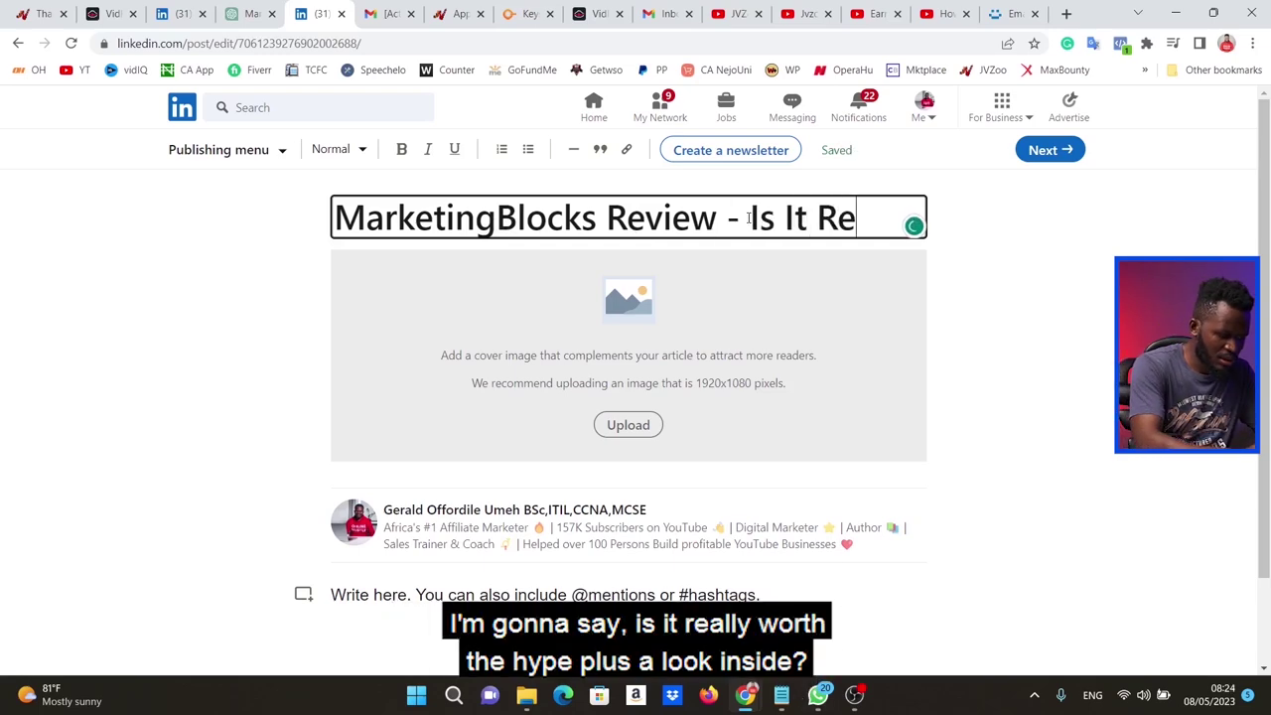
text(ally worth the Hype)
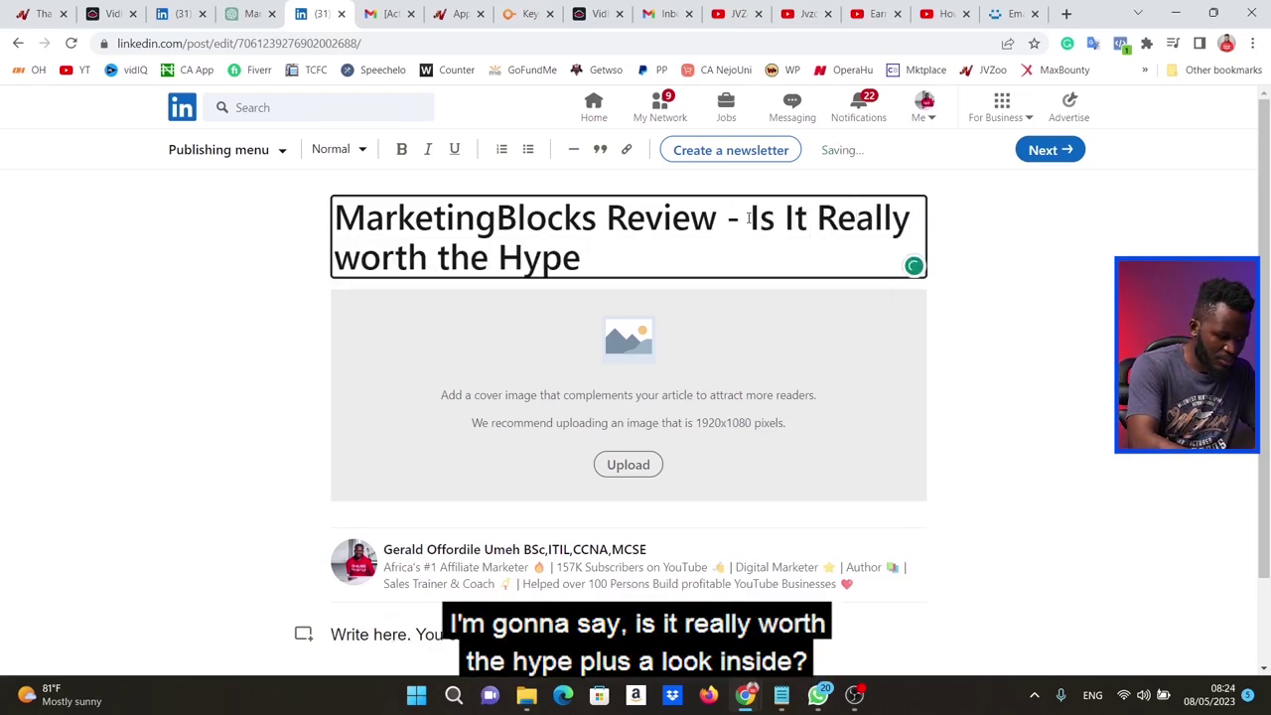
text( Plus a Look Inside)
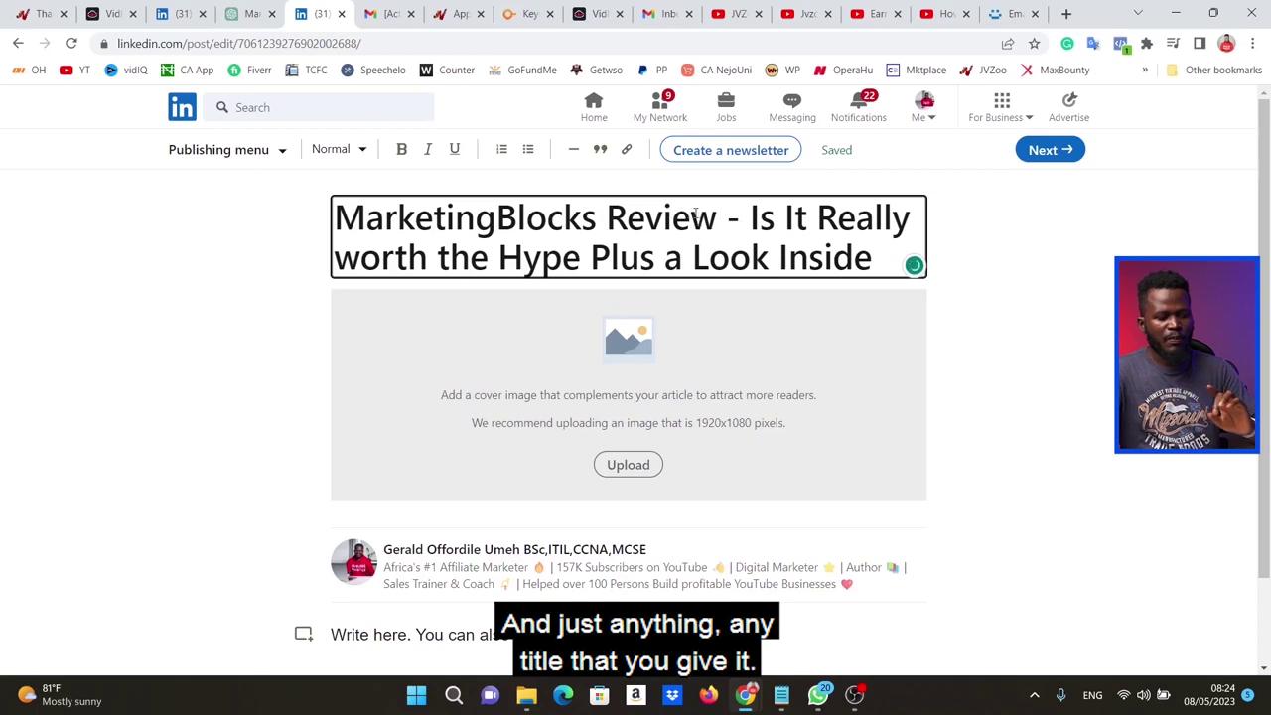
Highlight the MarketingBlocks Review keyword in the headline, then place the cursor in the article body.
drag(717, 219, 270, 222)
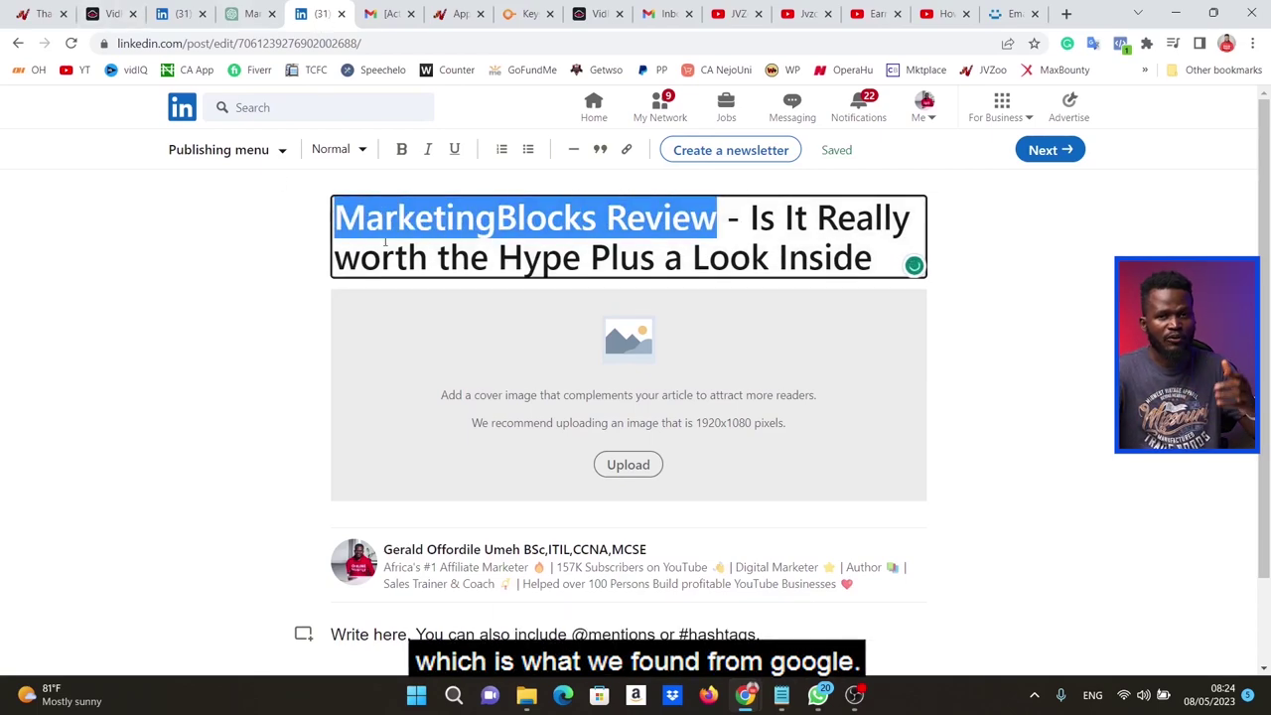
click(460, 328)
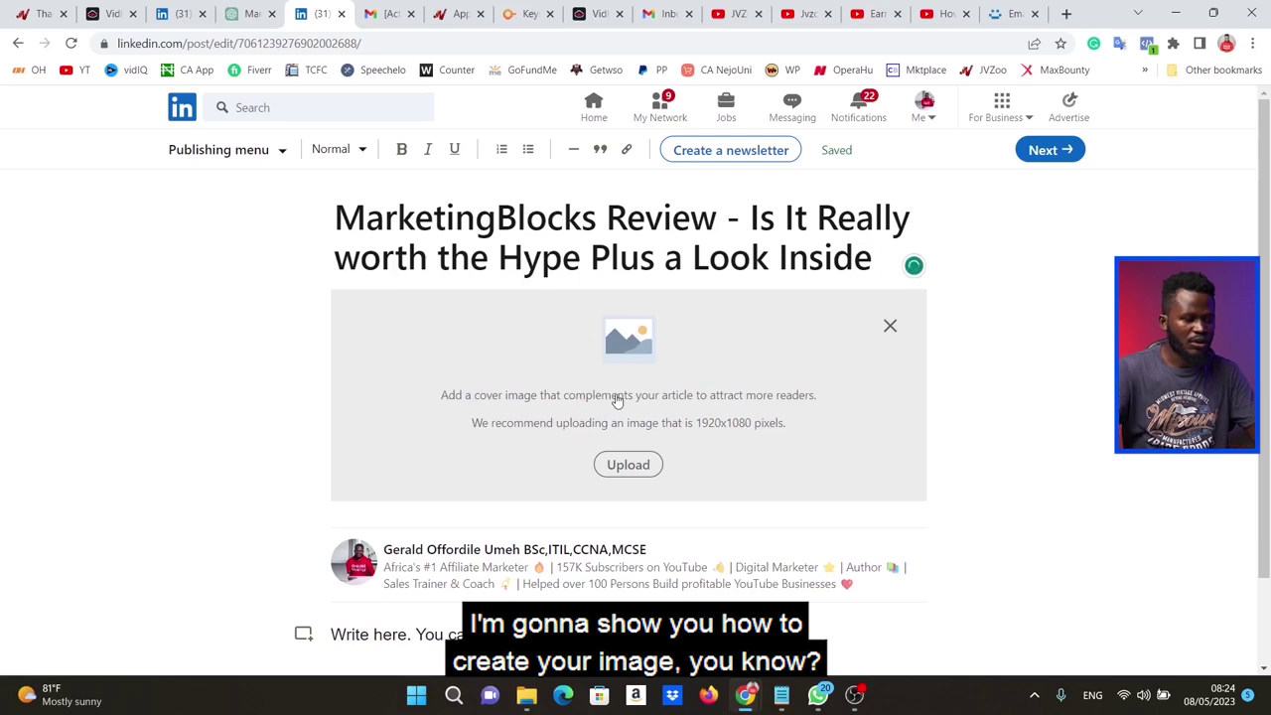
scroll(961, 340, down, 1)
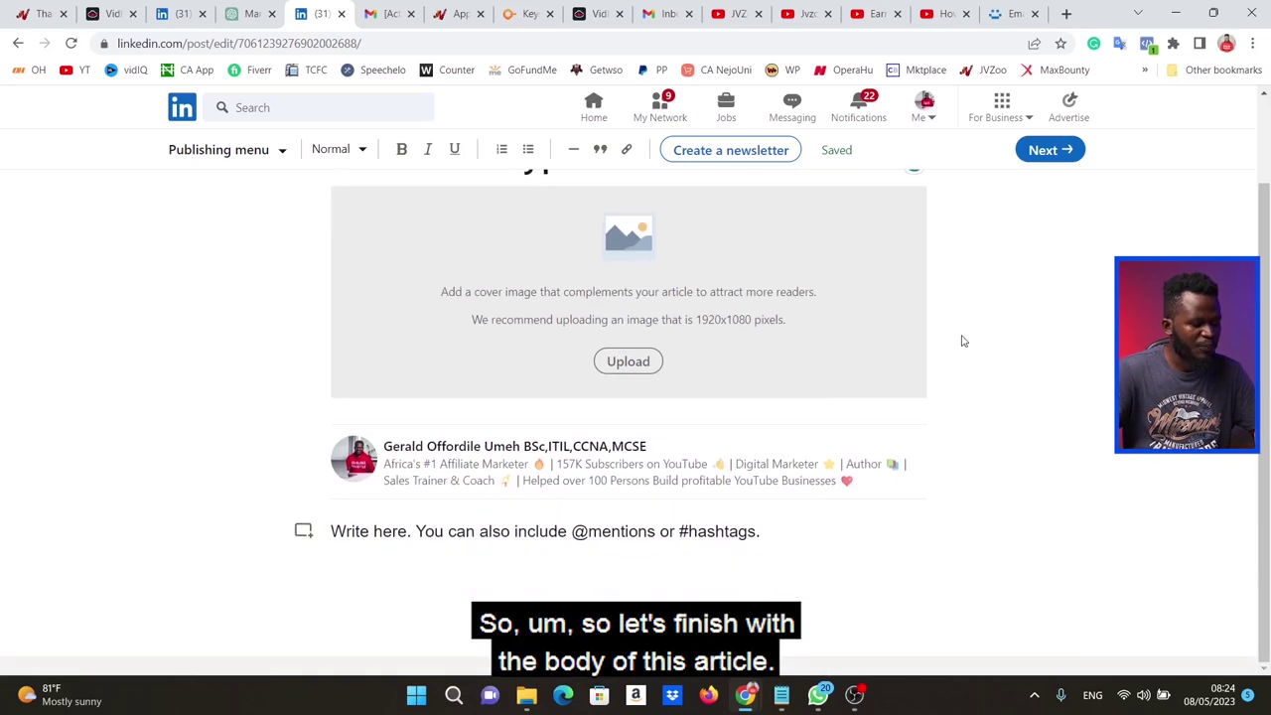
click(388, 534)
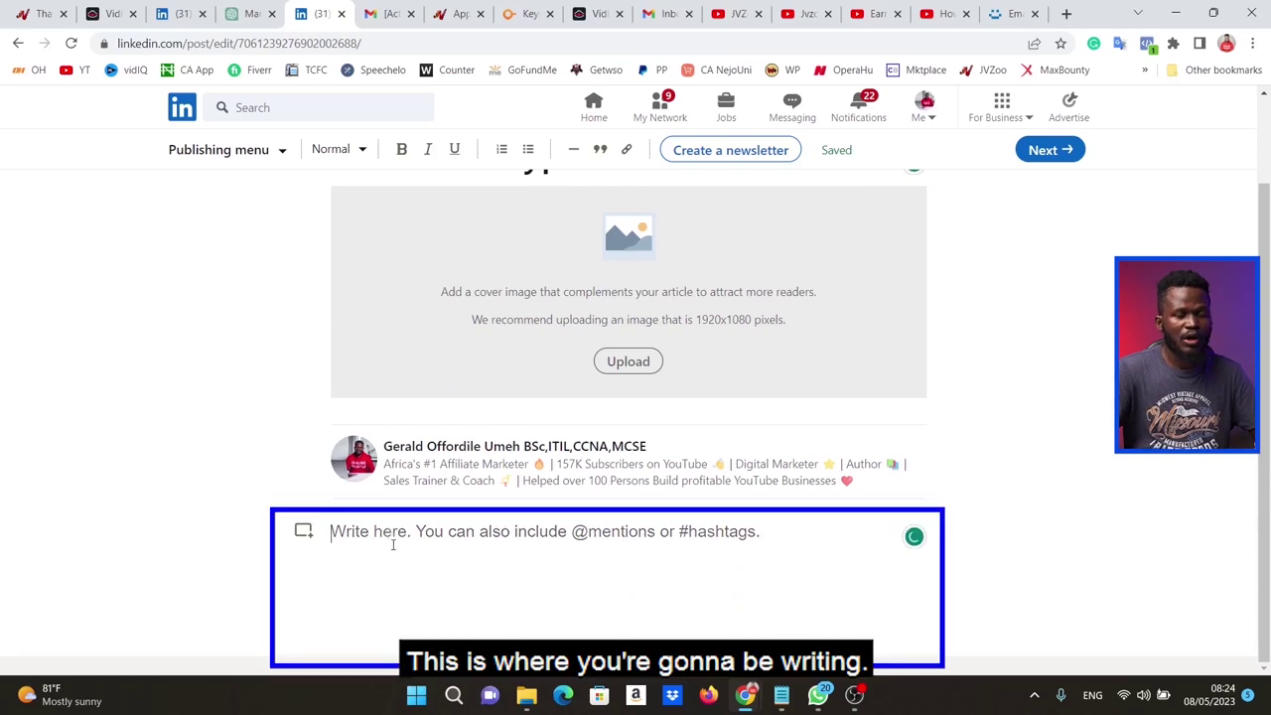
Copy ChatGPT's introduction chapter and paste it into the LinkedIn article body.
click(256, 12)
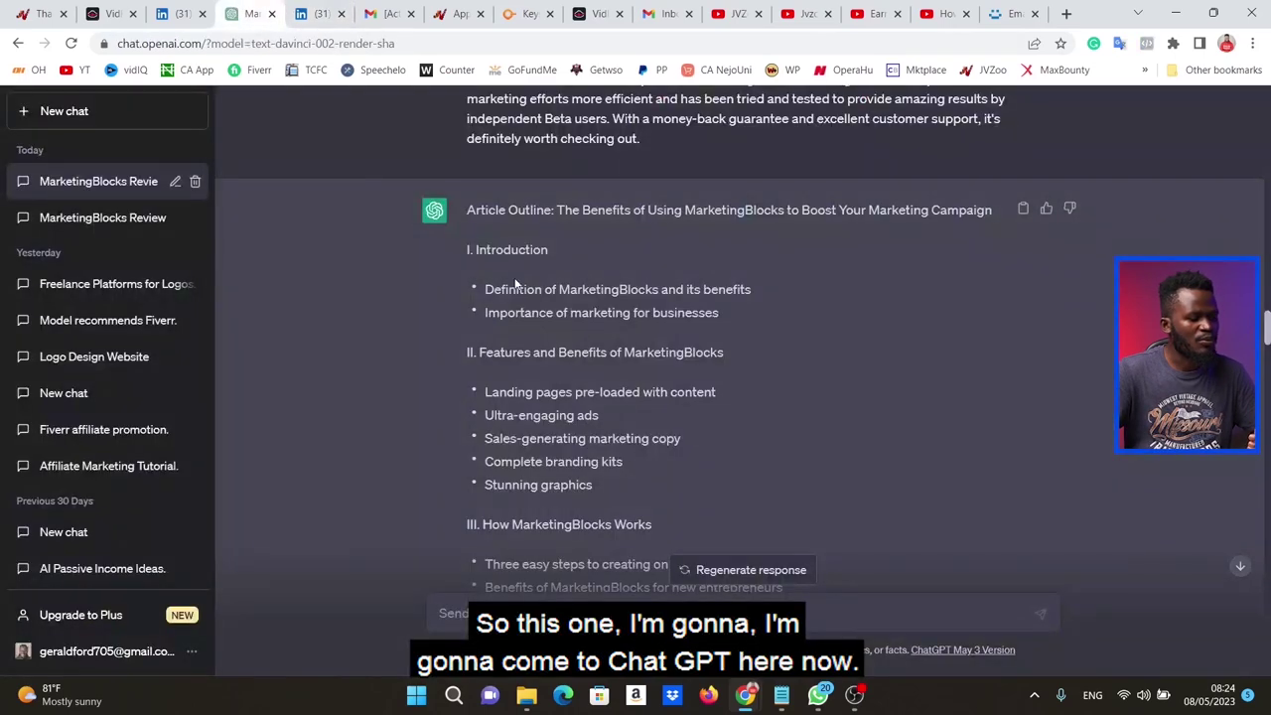
drag(594, 298, 689, 324)
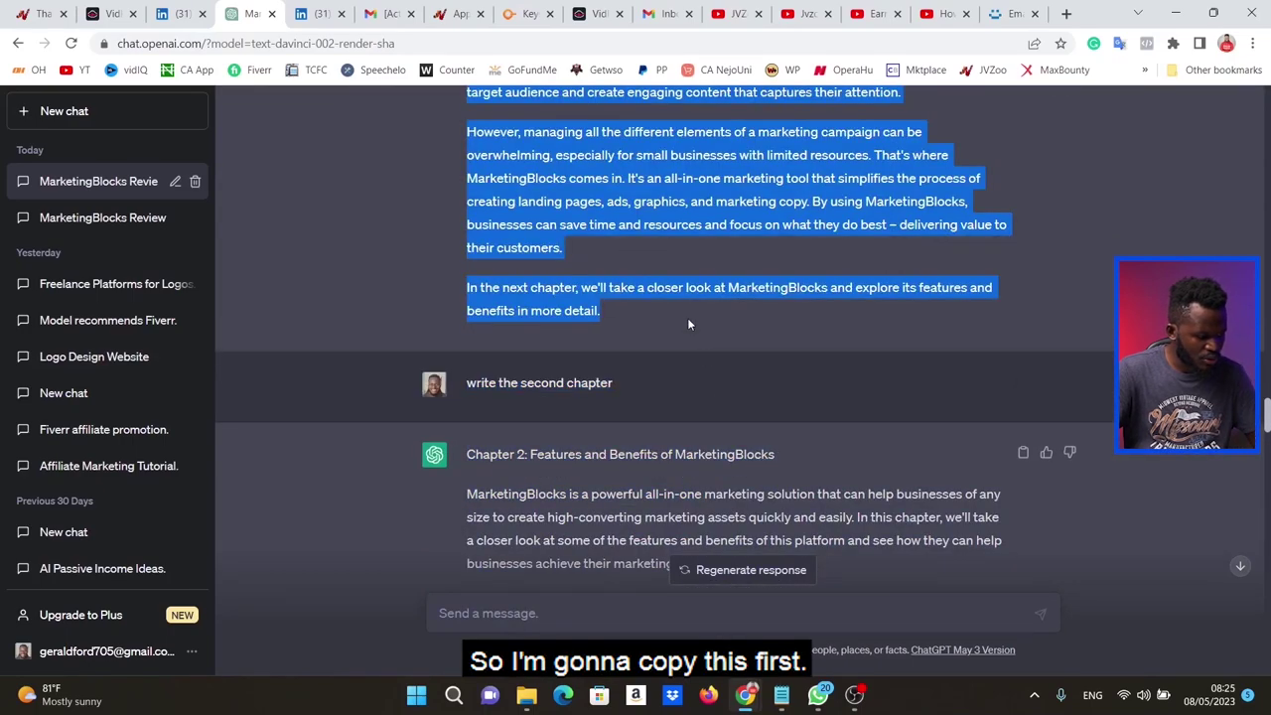
key(ctrl+c)
key(ctrl+Tab)
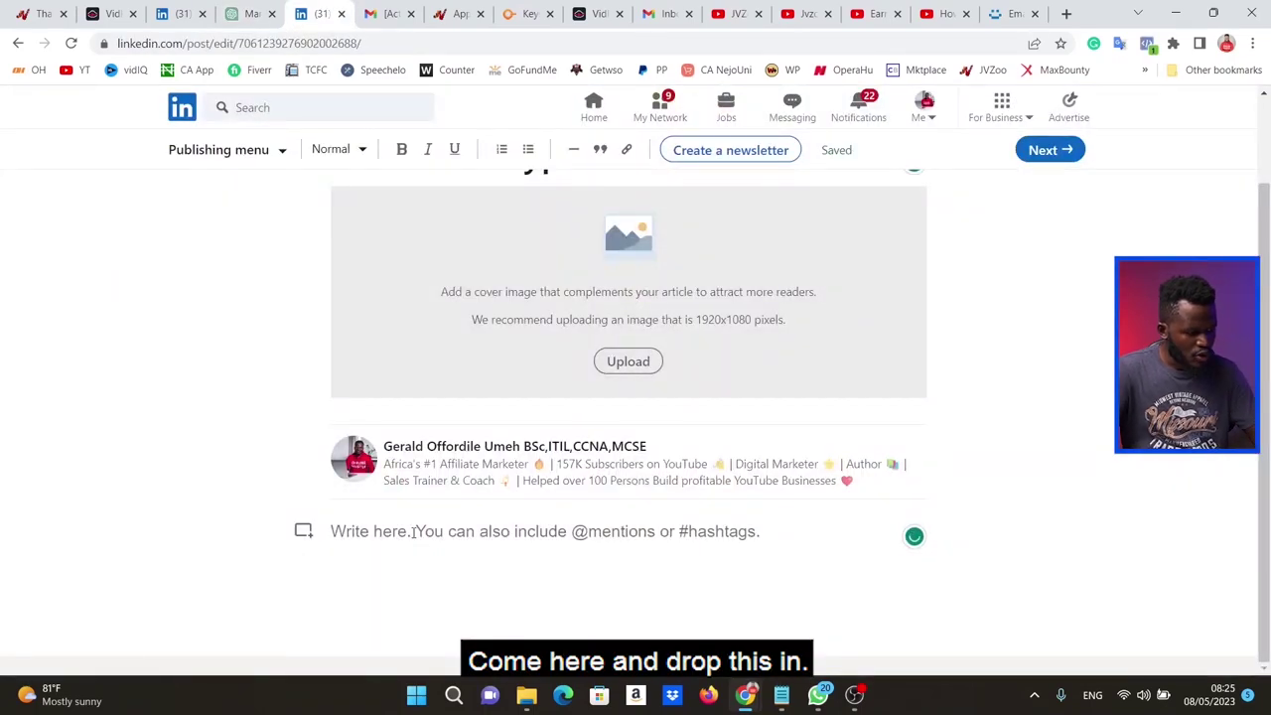
key(ctrl+v)
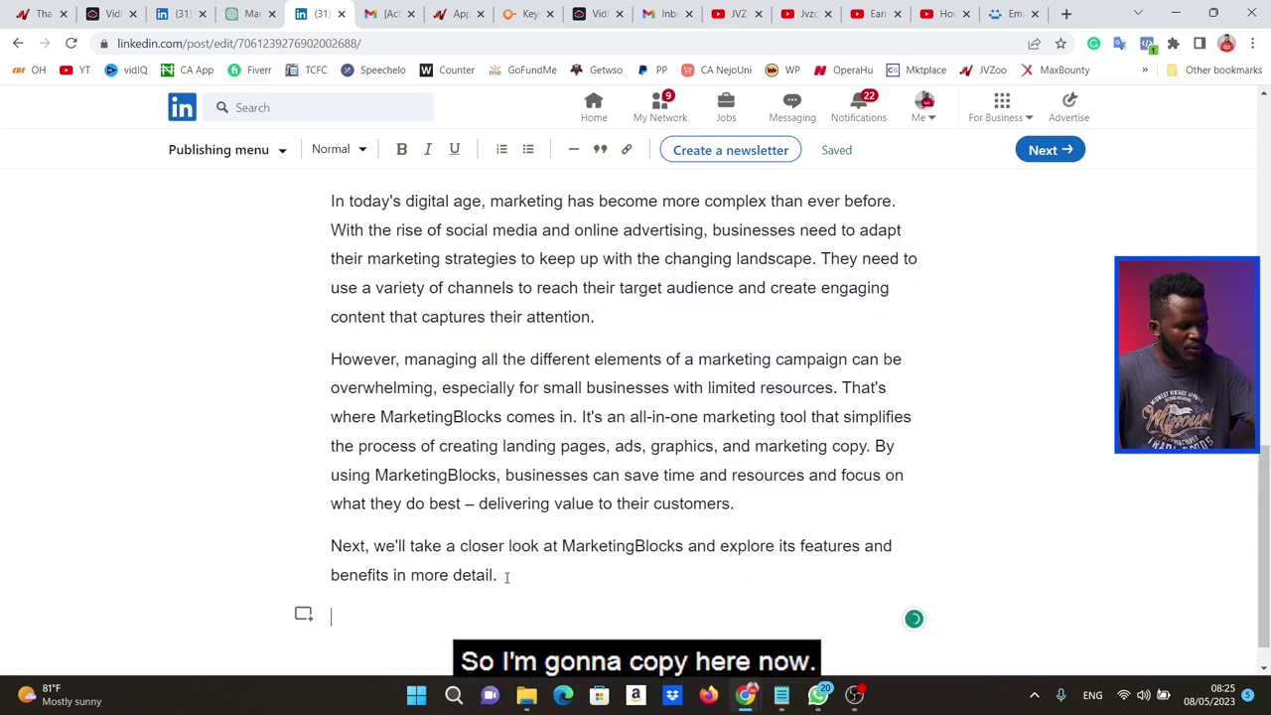
Add the 'Features and Benefits of MarketingBlocks' heading with a new paragraph below it.
click(250, 14)
drag(531, 289, 773, 289)
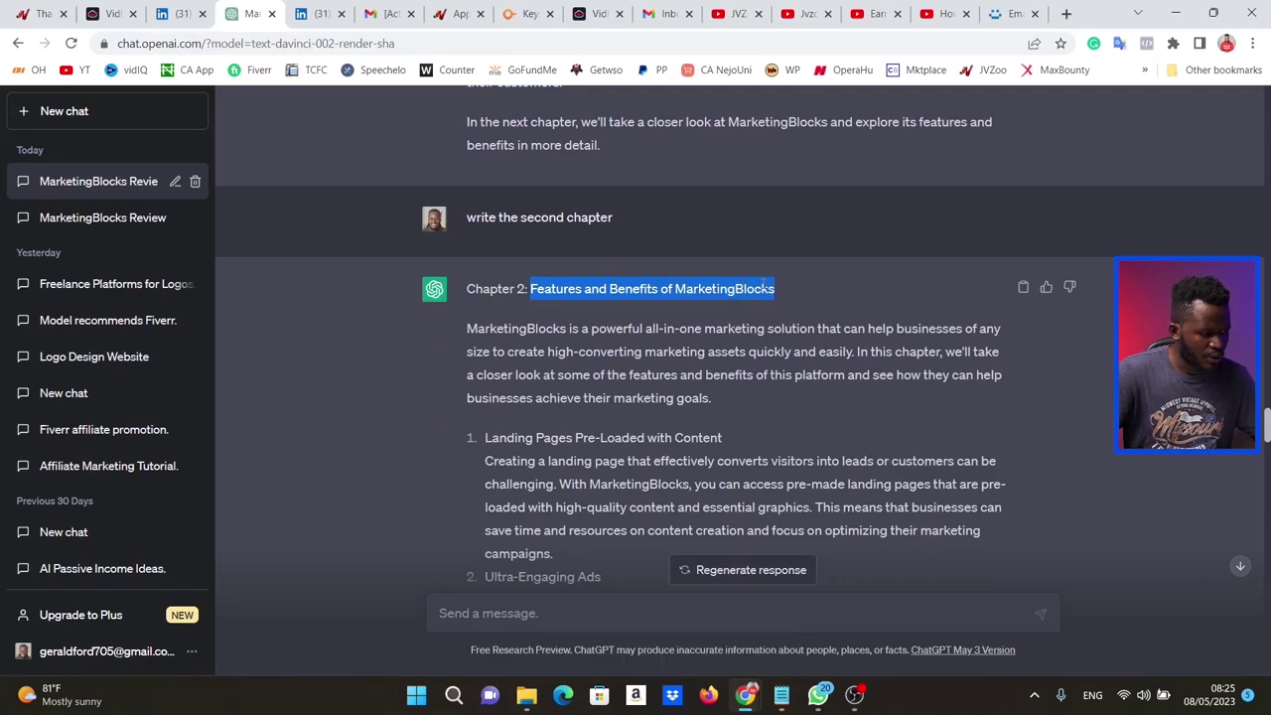
click(321, 14)
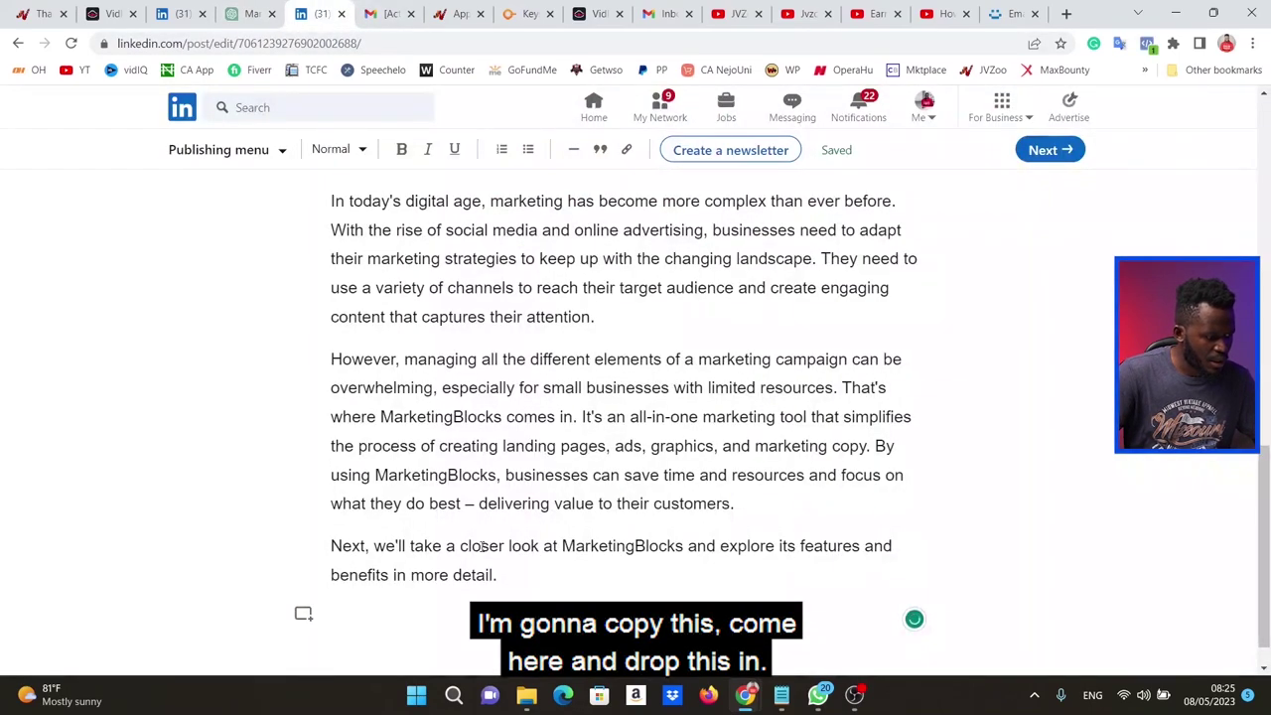
key(ctrl+v)
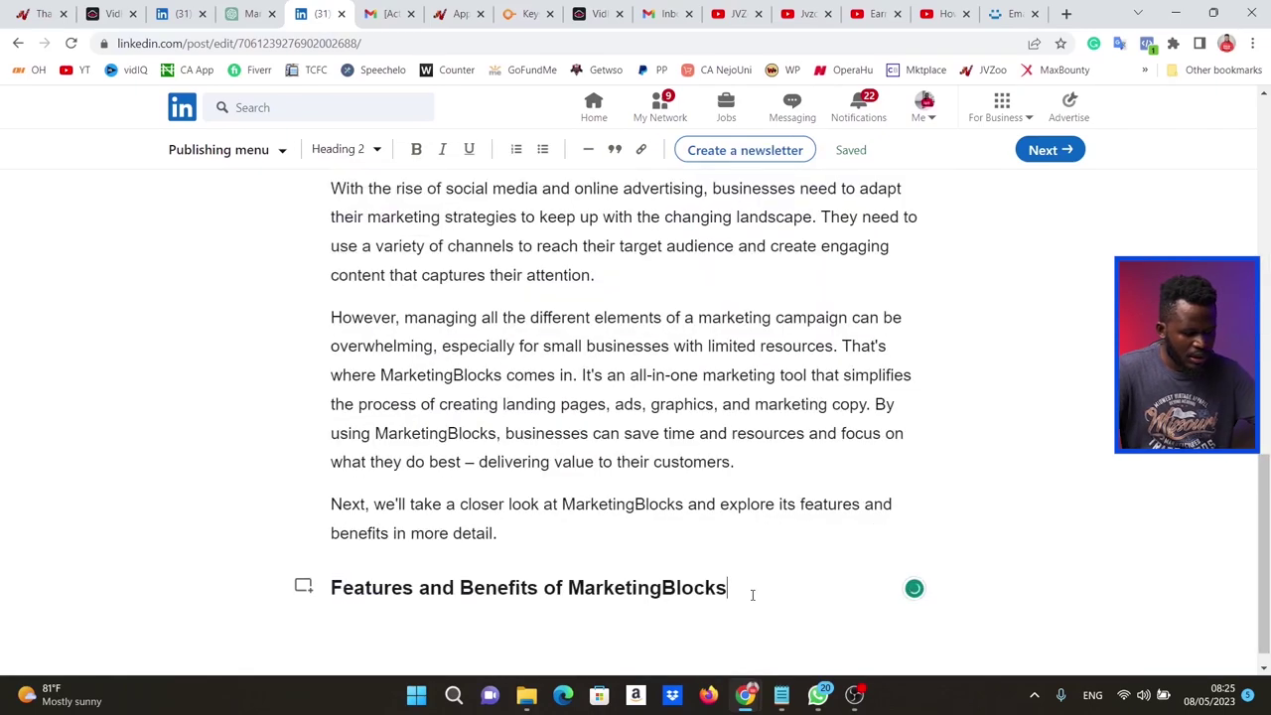
key(Return)
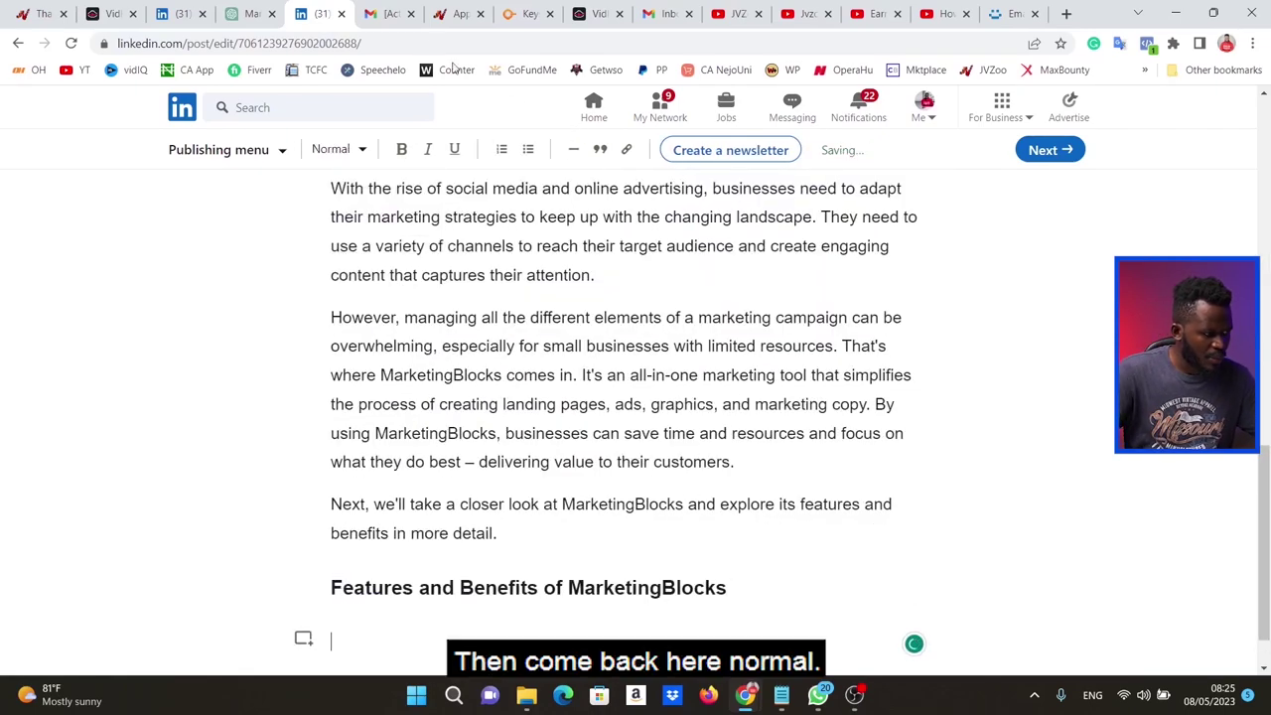
Select the Chapter 2 body text in ChatGPT for the article.
click(250, 14)
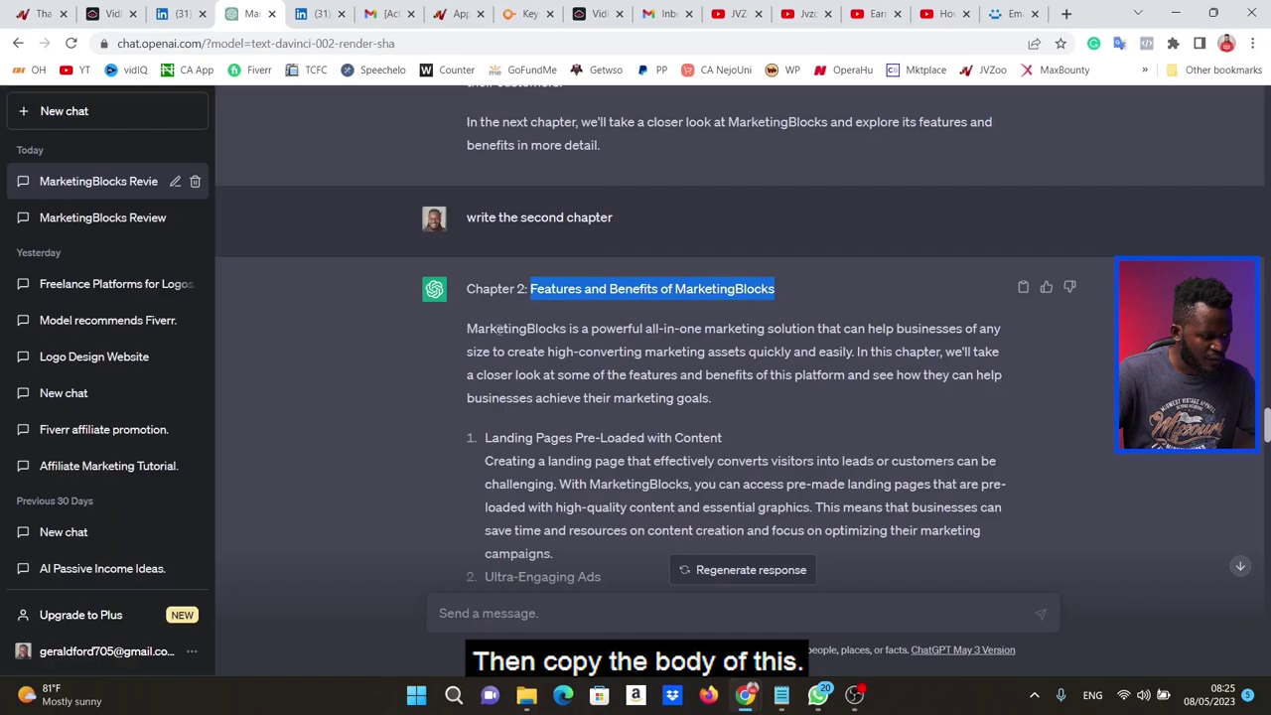
drag(466, 327, 763, 317)
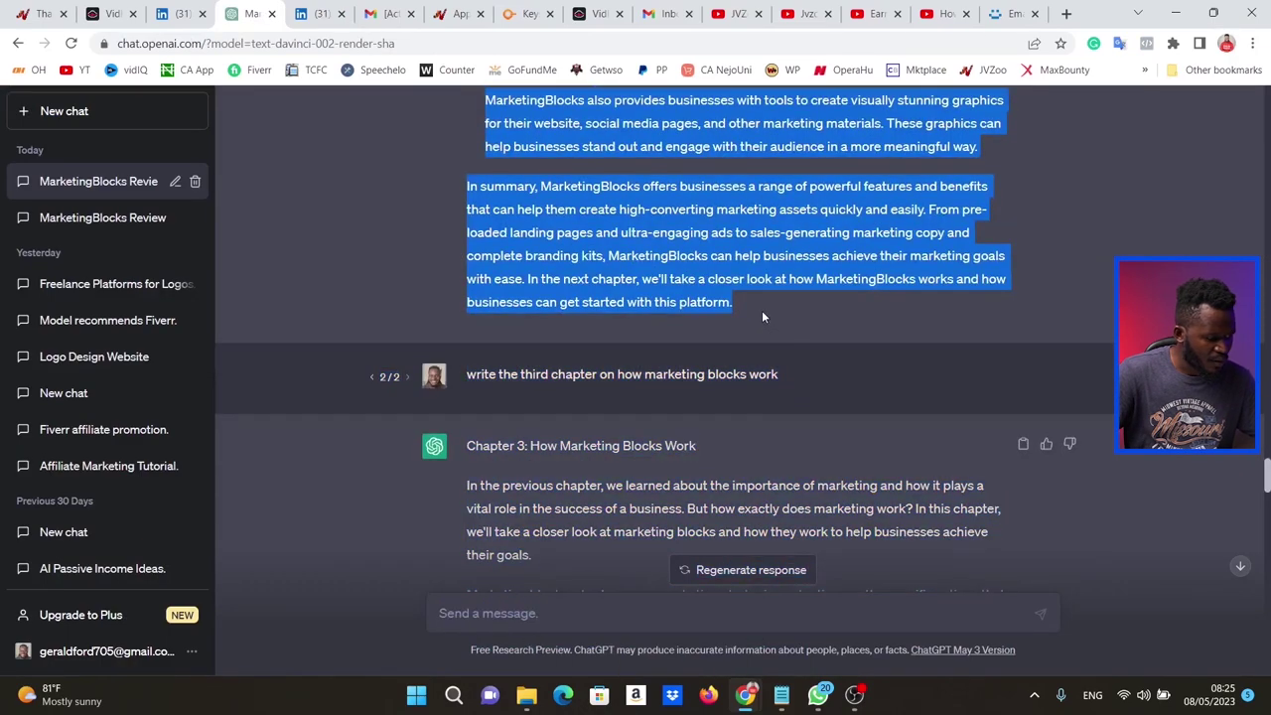
click(318, 14)
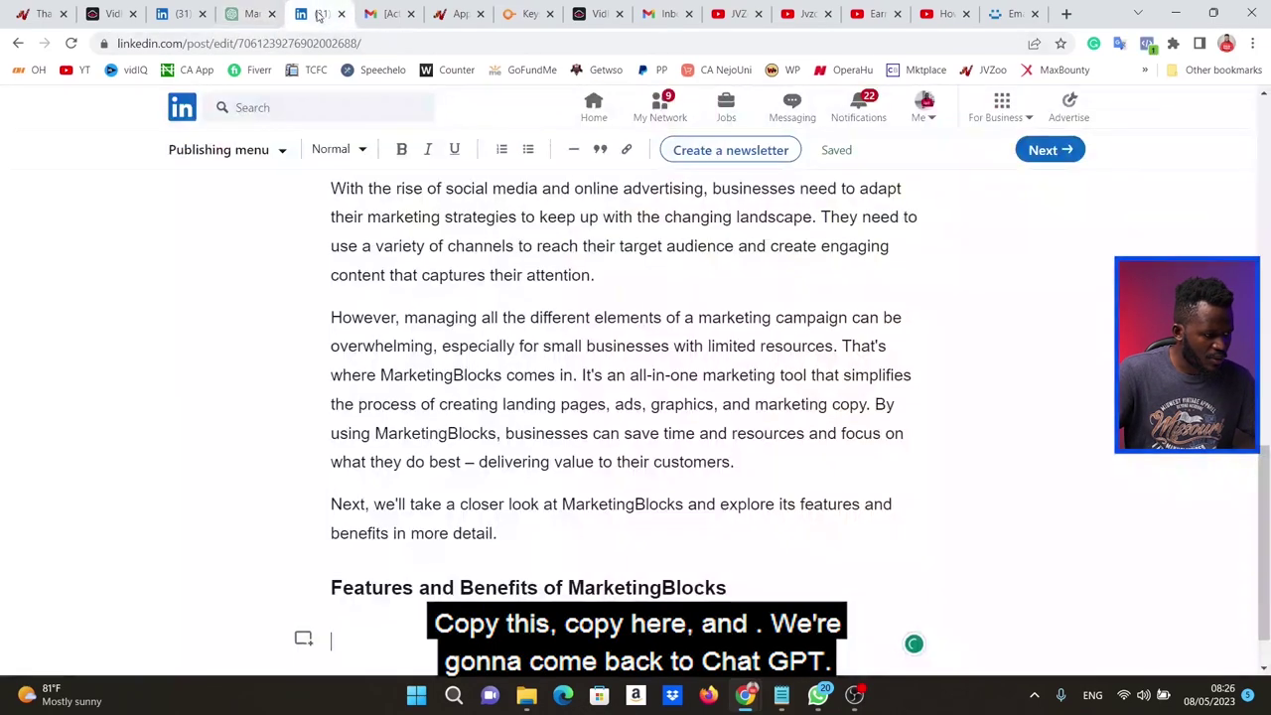
Select the Chapter 3 title 'How Marketing Blocks Work' in ChatGPT.
scroll(646, 469, up, 8)
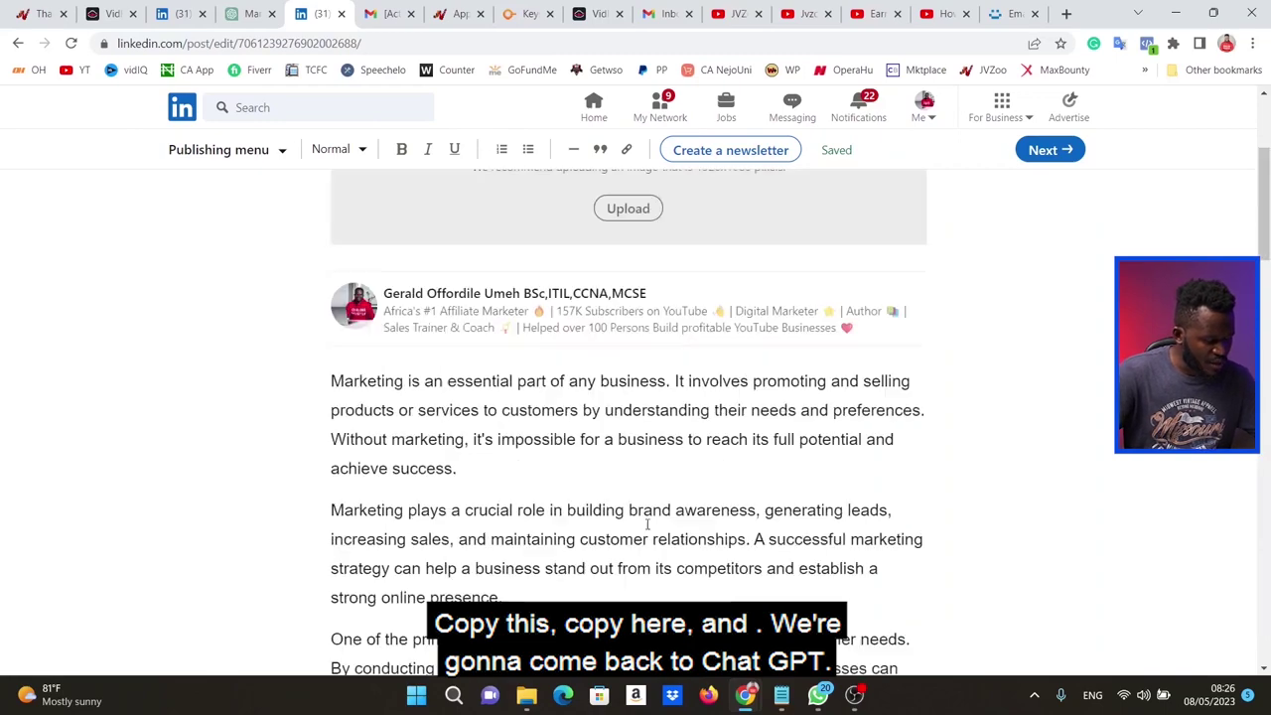
scroll(646, 469, down, 3)
click(250, 14)
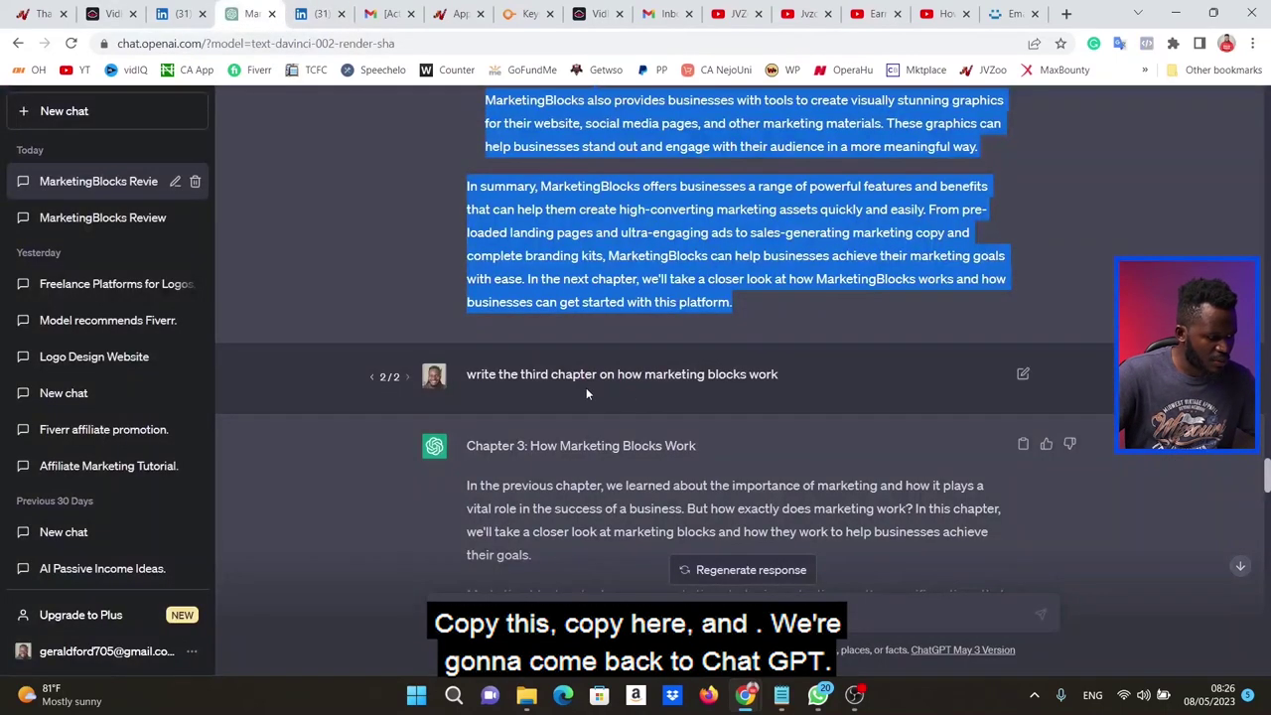
drag(532, 446, 710, 453)
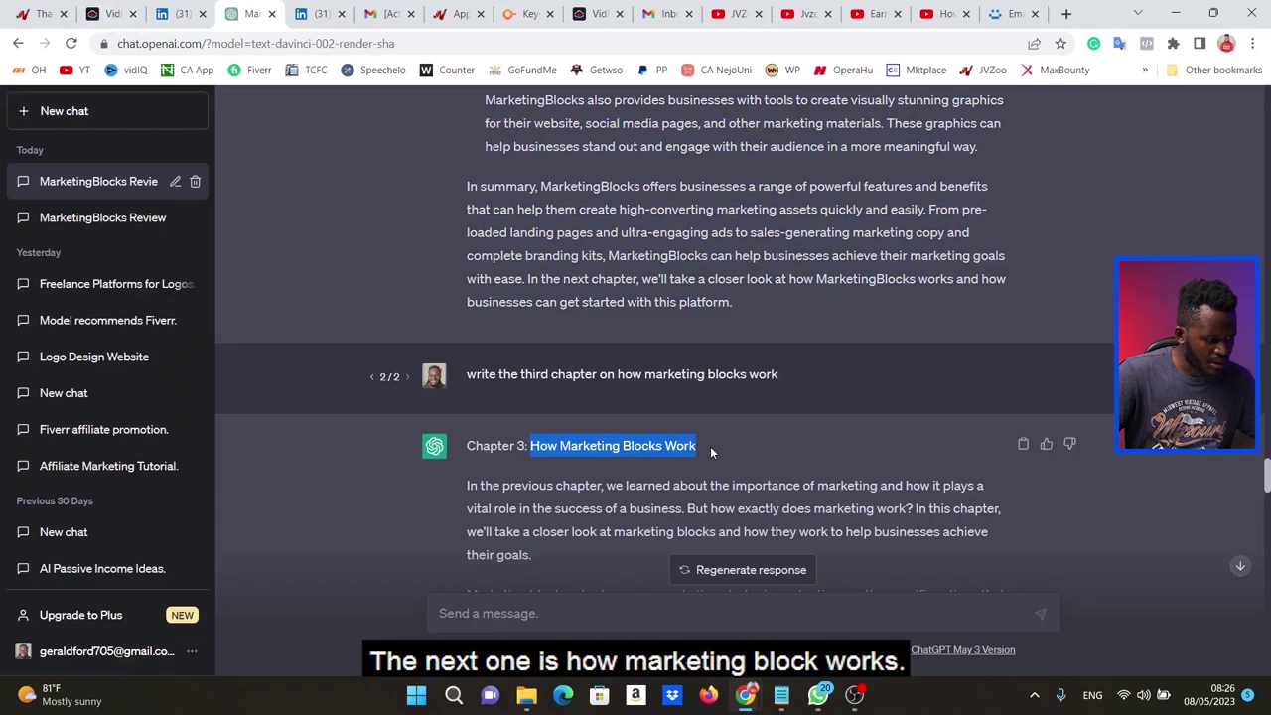
Make the pasted 'How Marketing Blocks Work' line a Heading 2, with a new paragraph below.
key(ctrl+Tab)
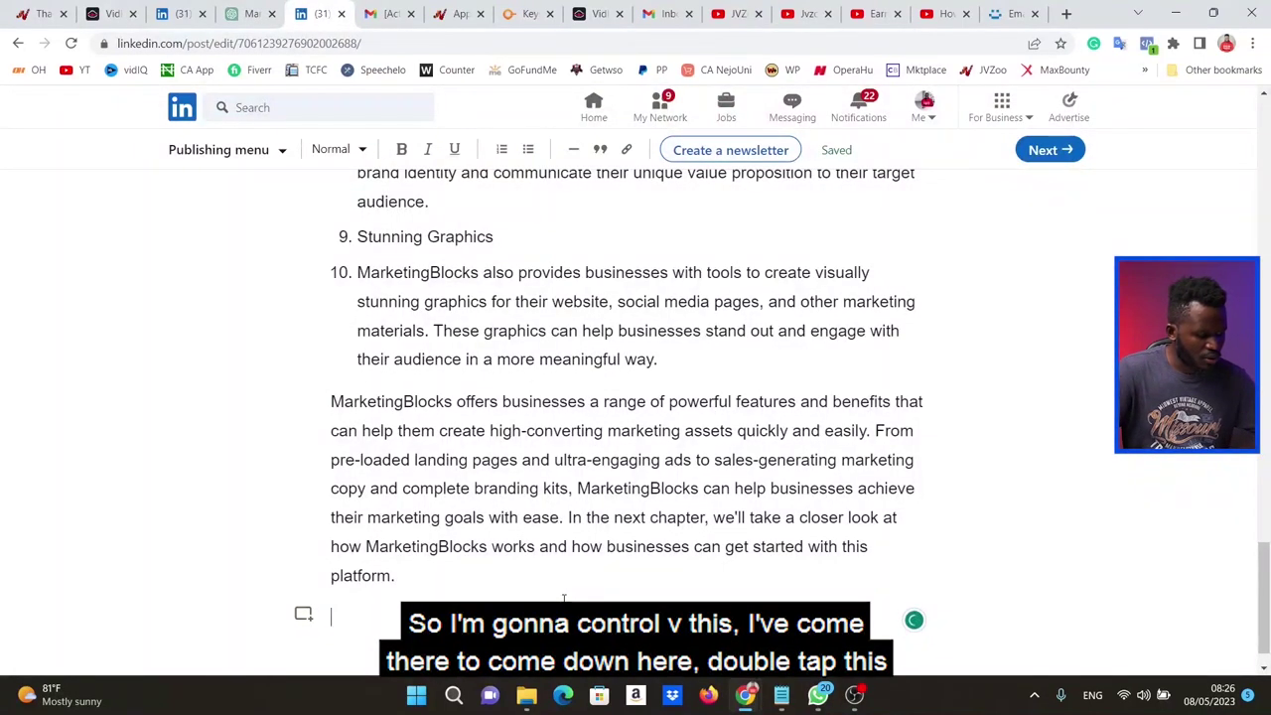
scroll(629, 417, up, 10)
scroll(558, 520, down, 15)
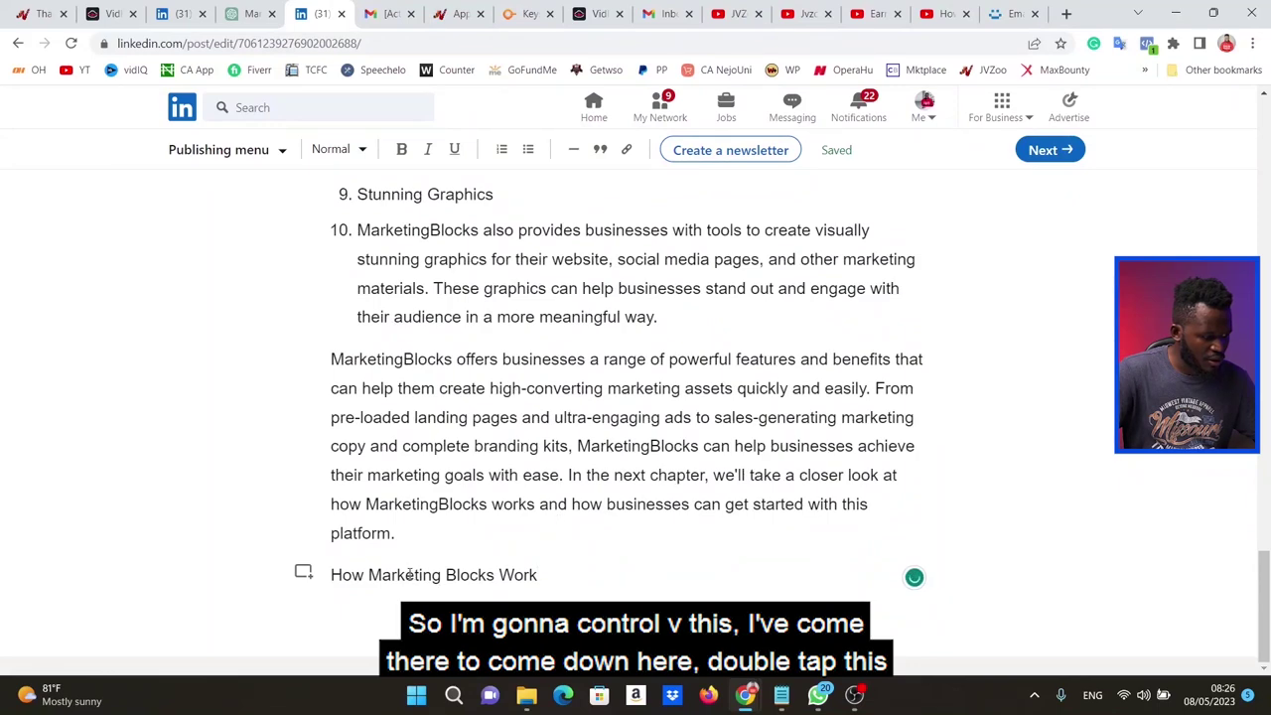
triple_click(409, 574)
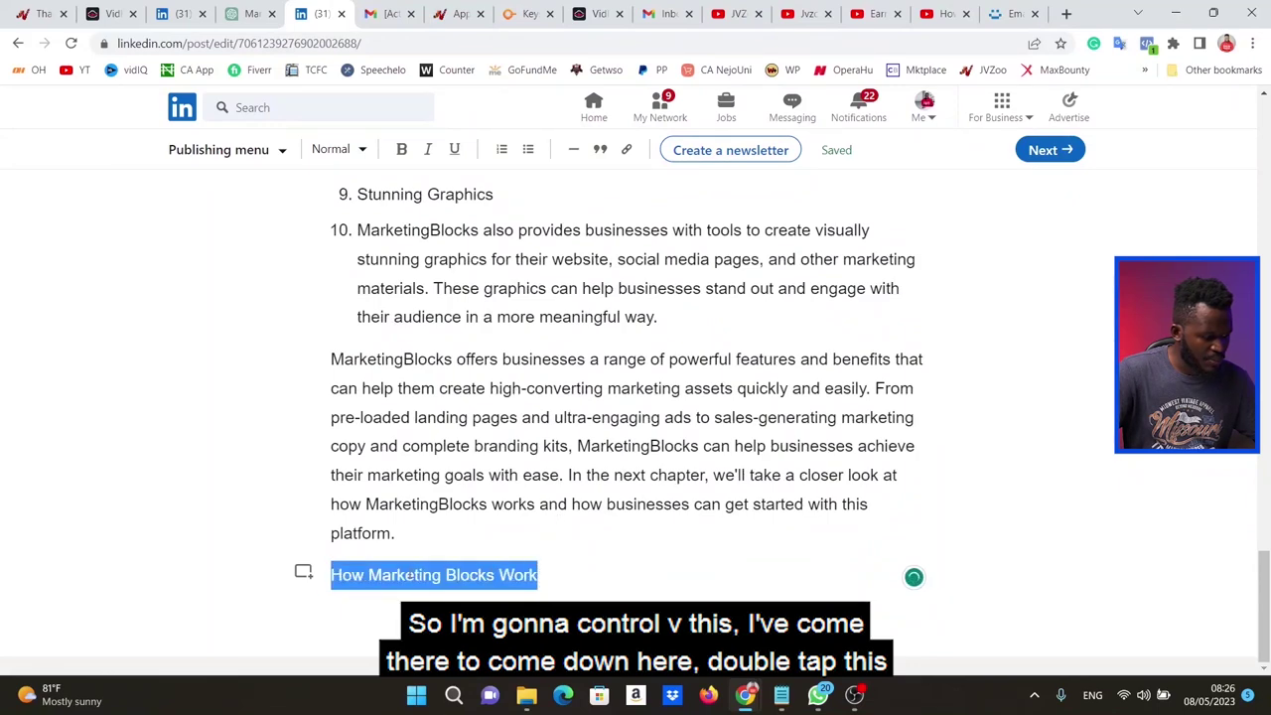
click(342, 149)
click(365, 218)
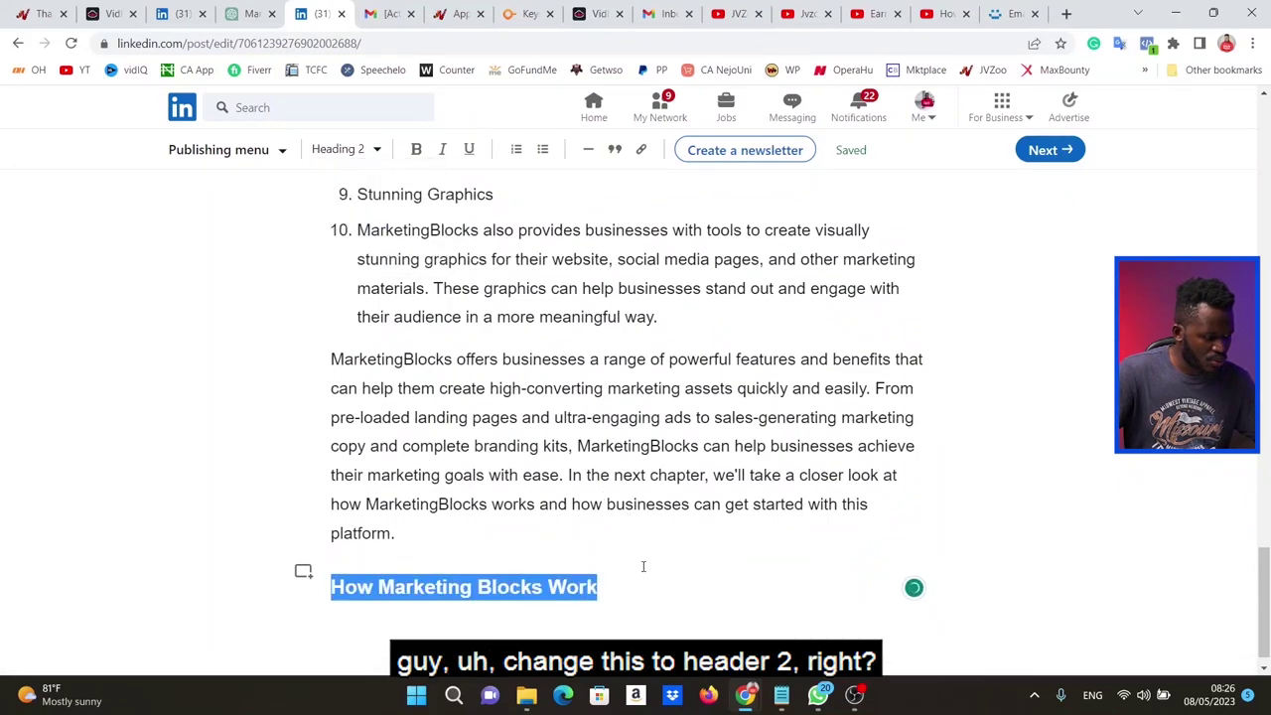
click(647, 589)
key(Return)
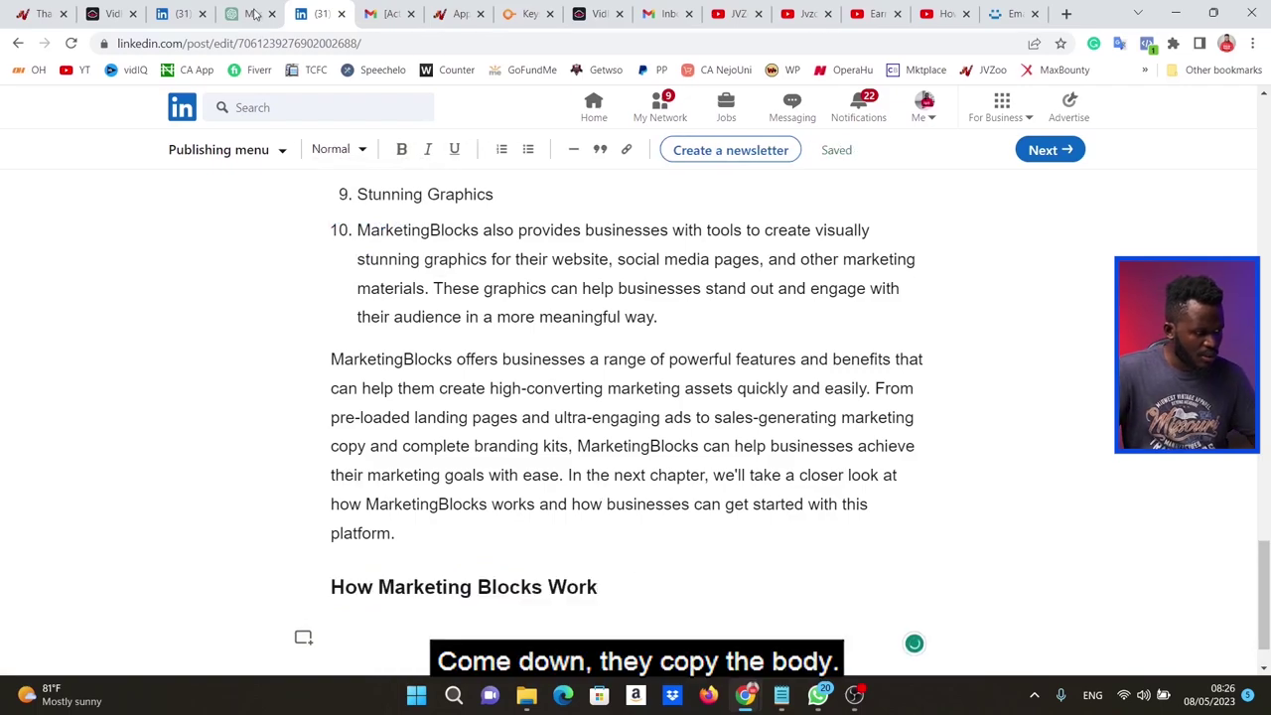
Copy the Chapter 3 body from ChatGPT and paste it under the heading.
click(239, 13)
scroll(503, 483, down, 3)
drag(605, 154, 780, 641)
key(ctrl+c)
key(ctrl+Tab)
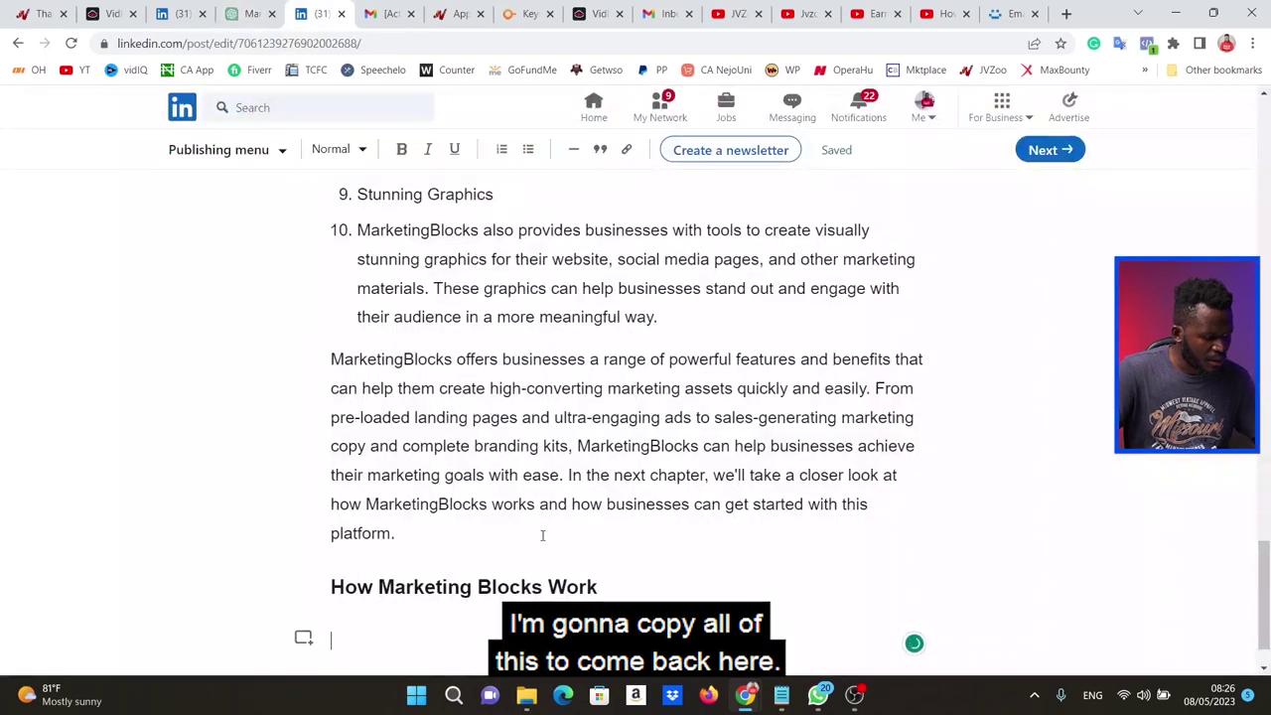
key(ctrl+v)
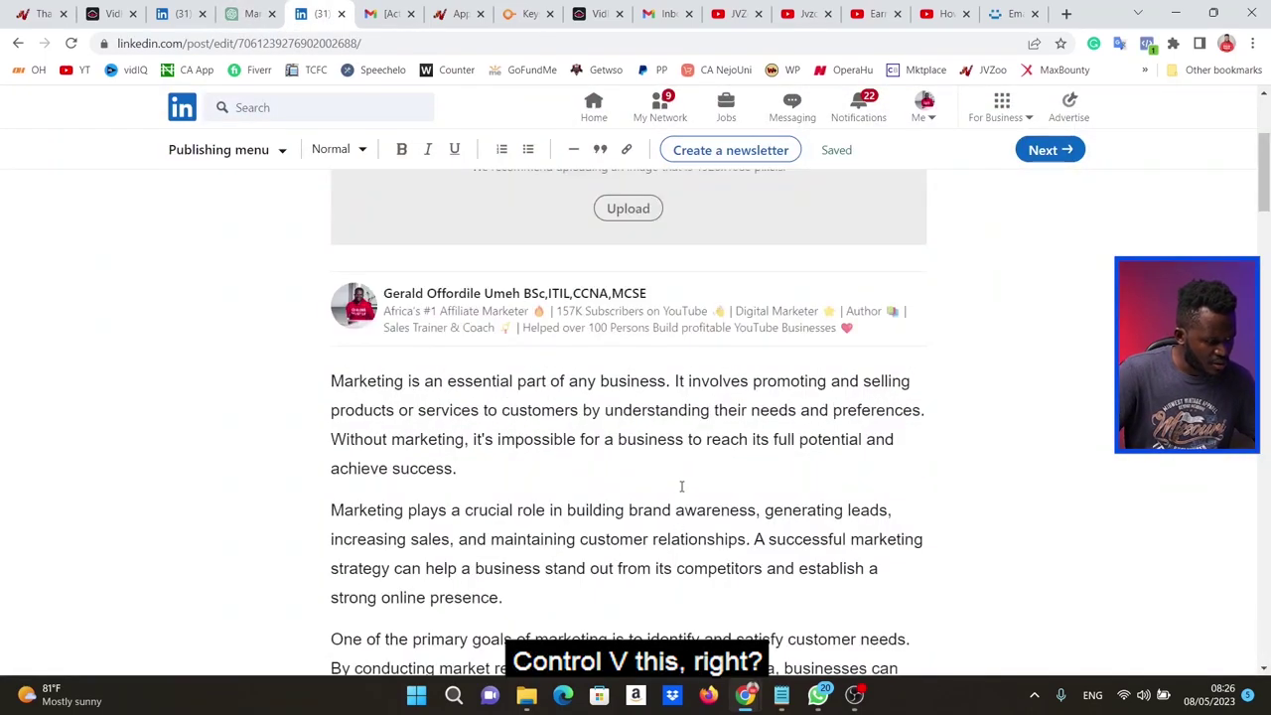
Add a new empty paragraph after the end of the Chapter 3 text.
scroll(668, 485, down, 15)
scroll(668, 485, down, 10)
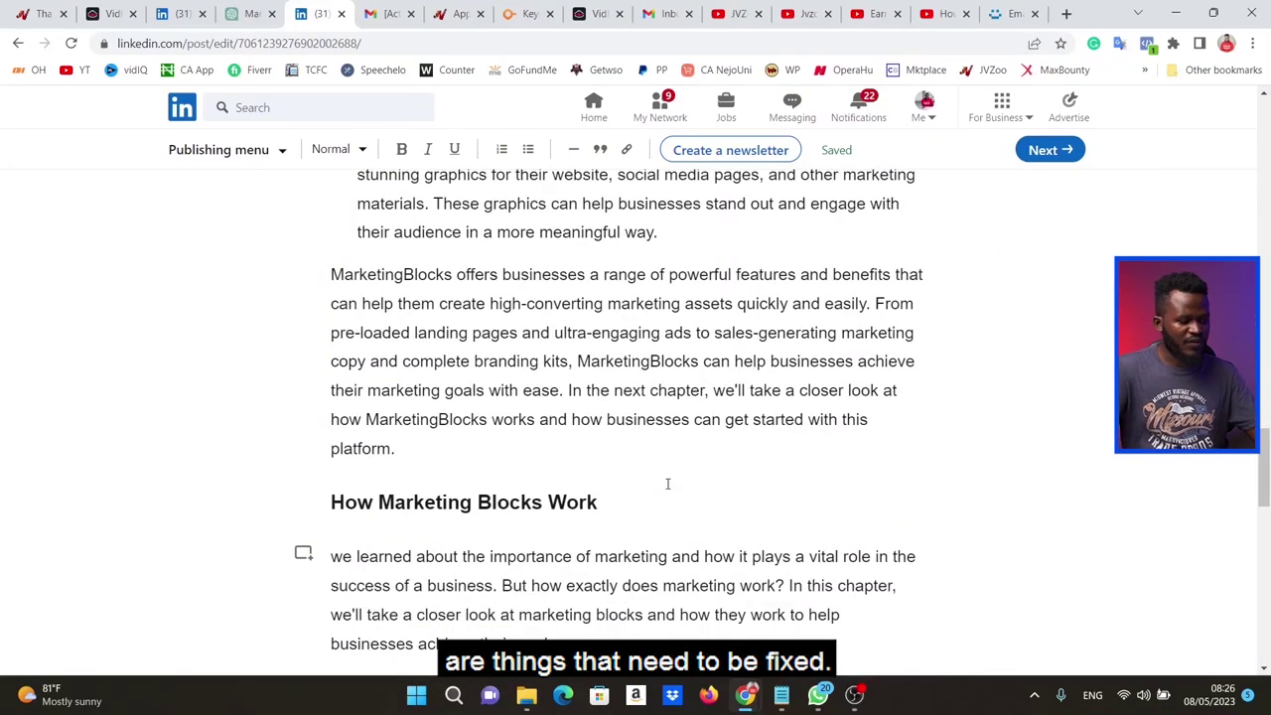
scroll(668, 485, down, 3)
scroll(668, 486, down, 6)
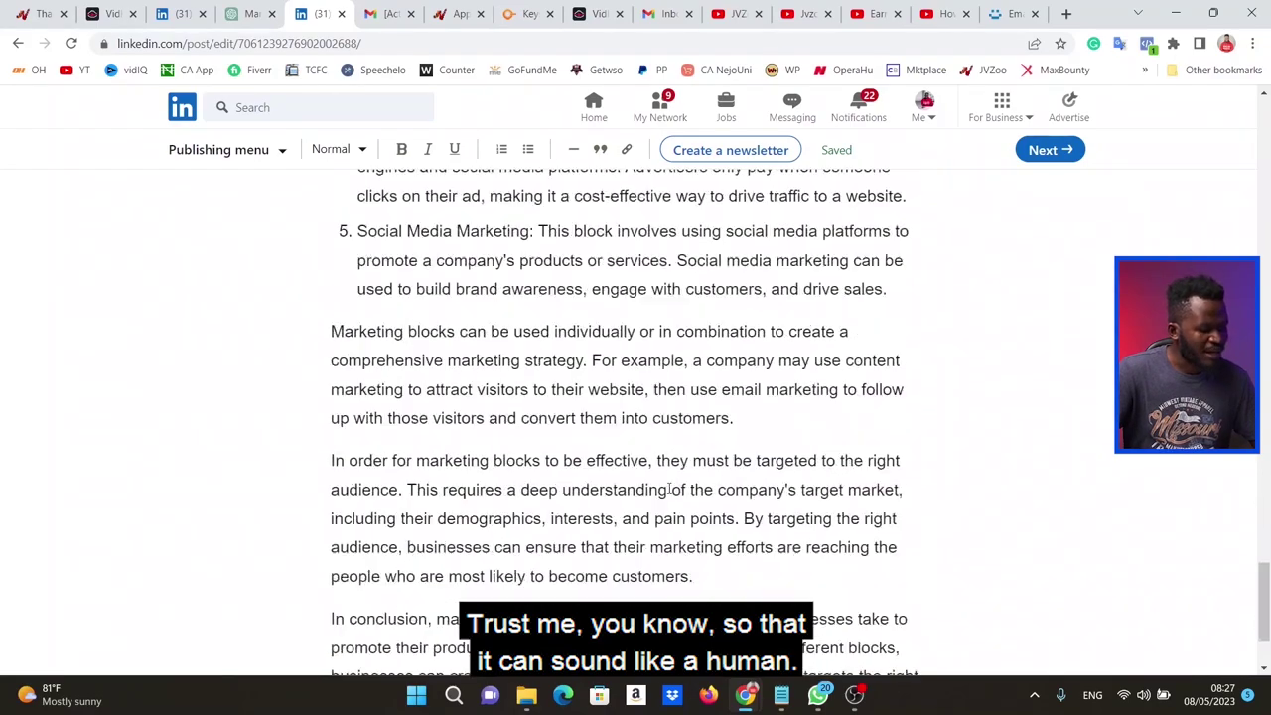
scroll(669, 489, down, 2)
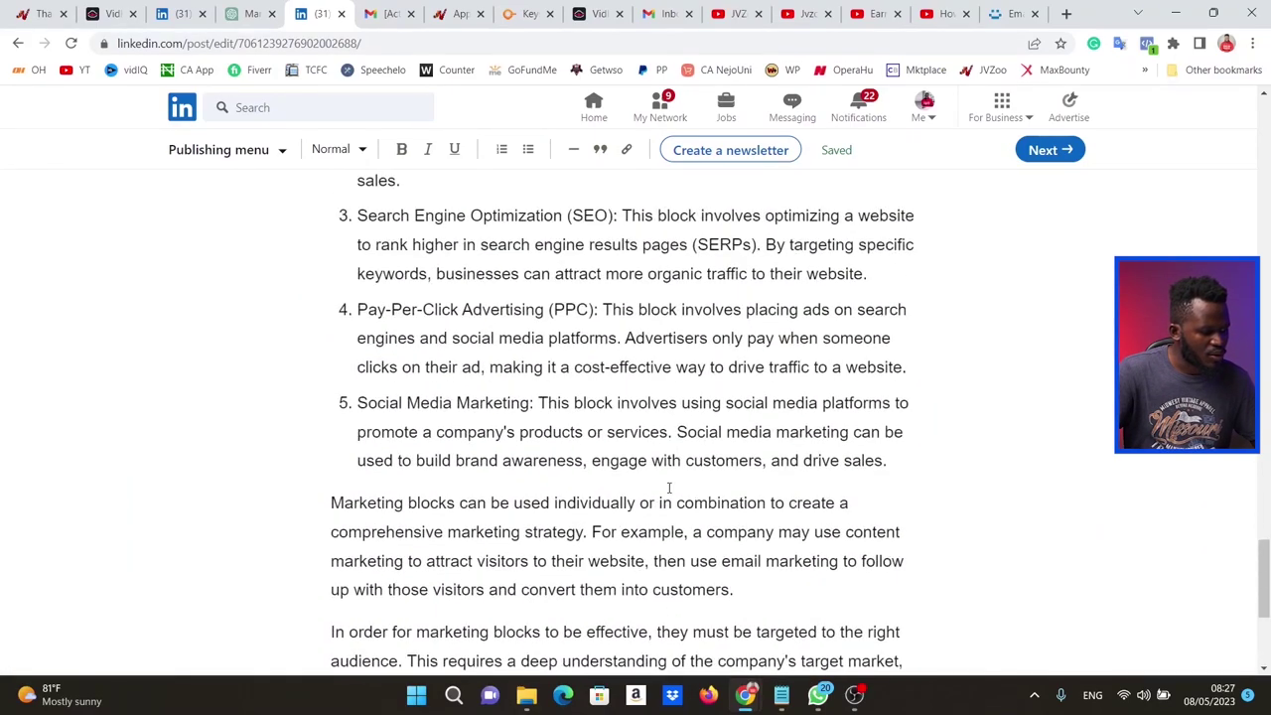
scroll(568, 504, down, 4)
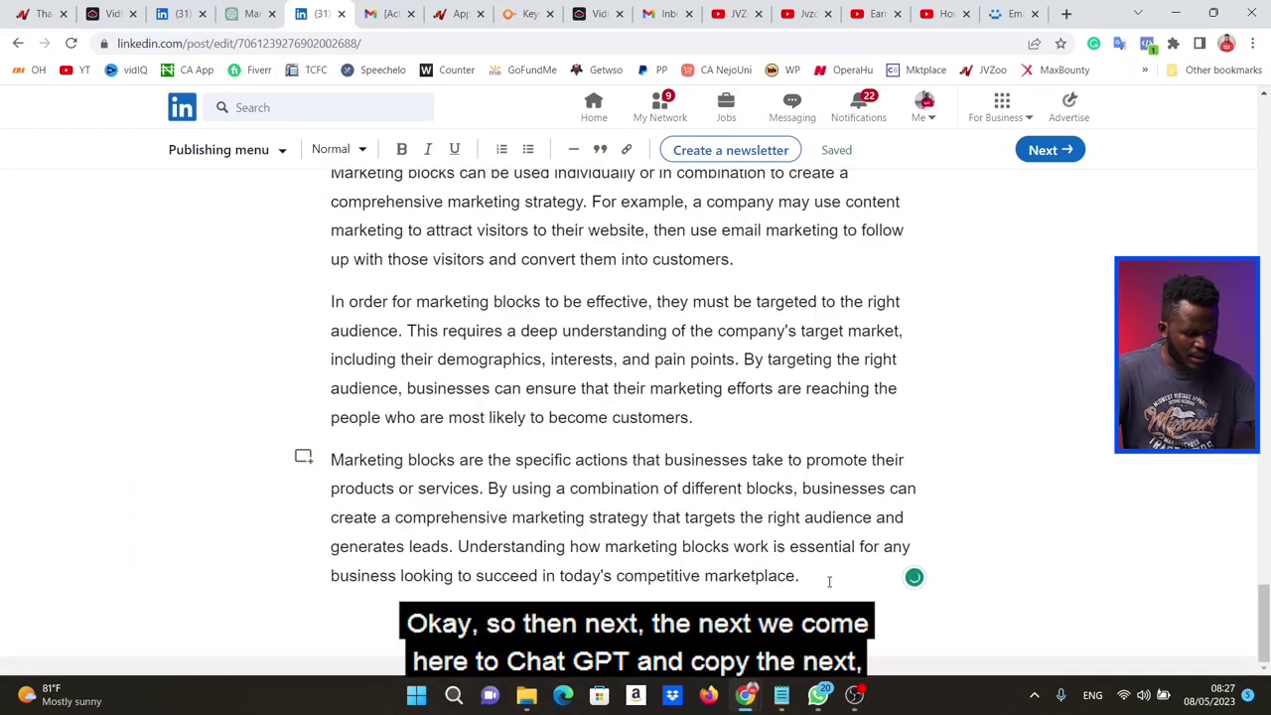
key(Return)
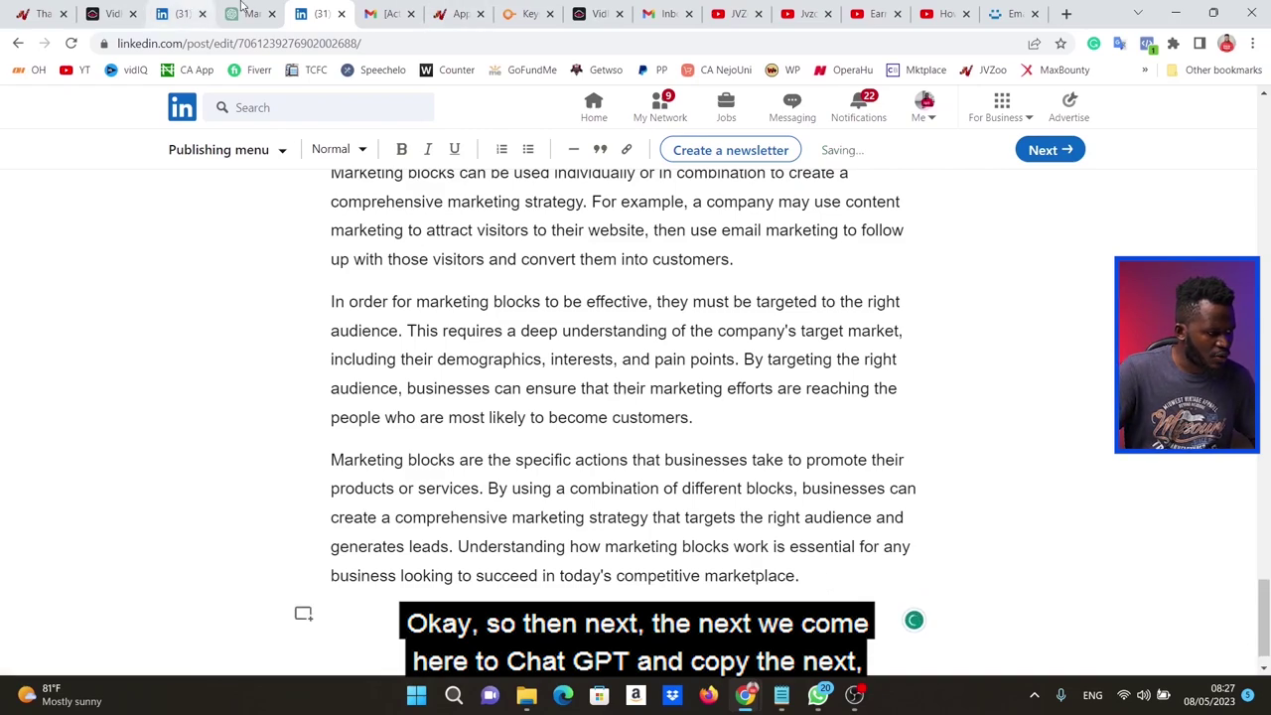
click(254, 10)
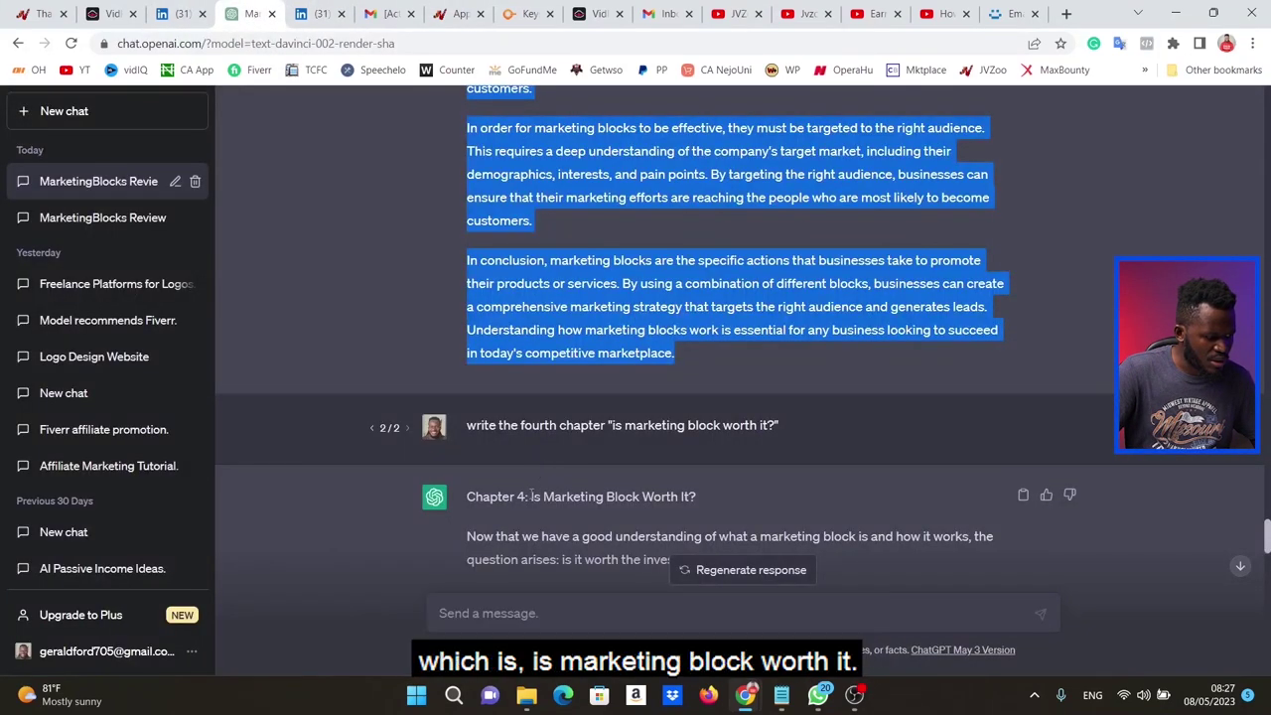
drag(532, 497, 678, 497)
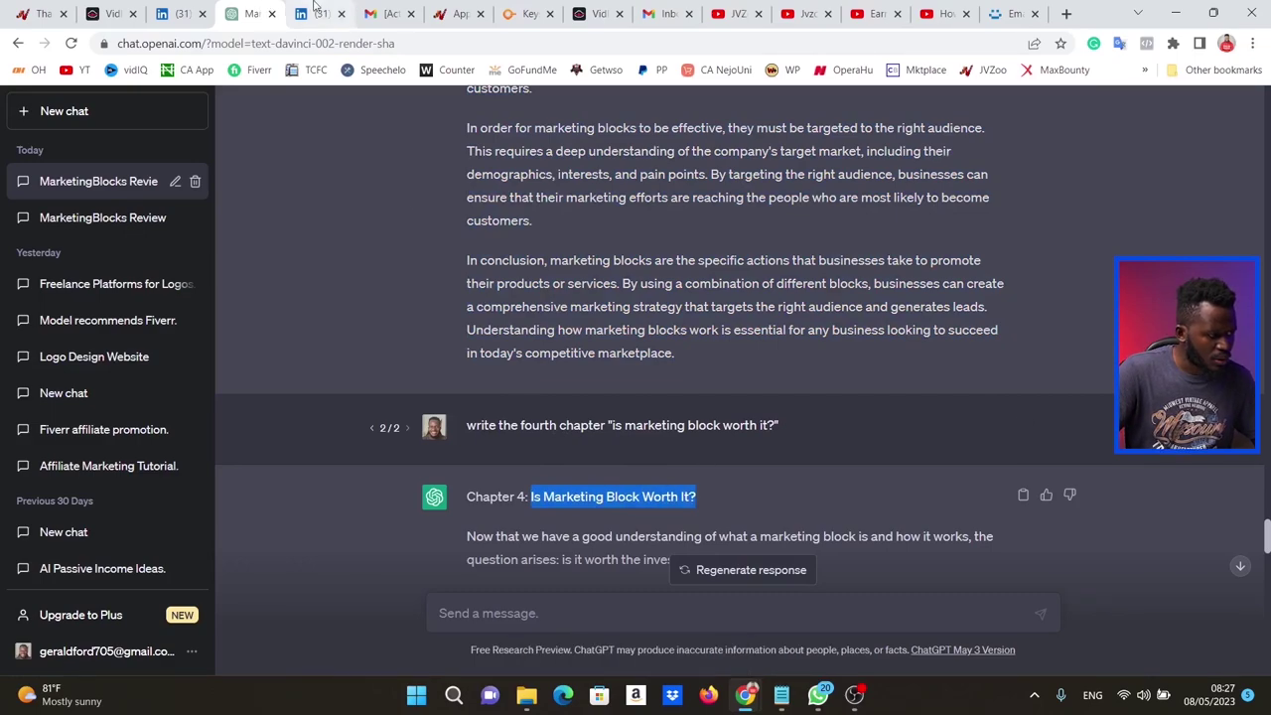
click(314, 10)
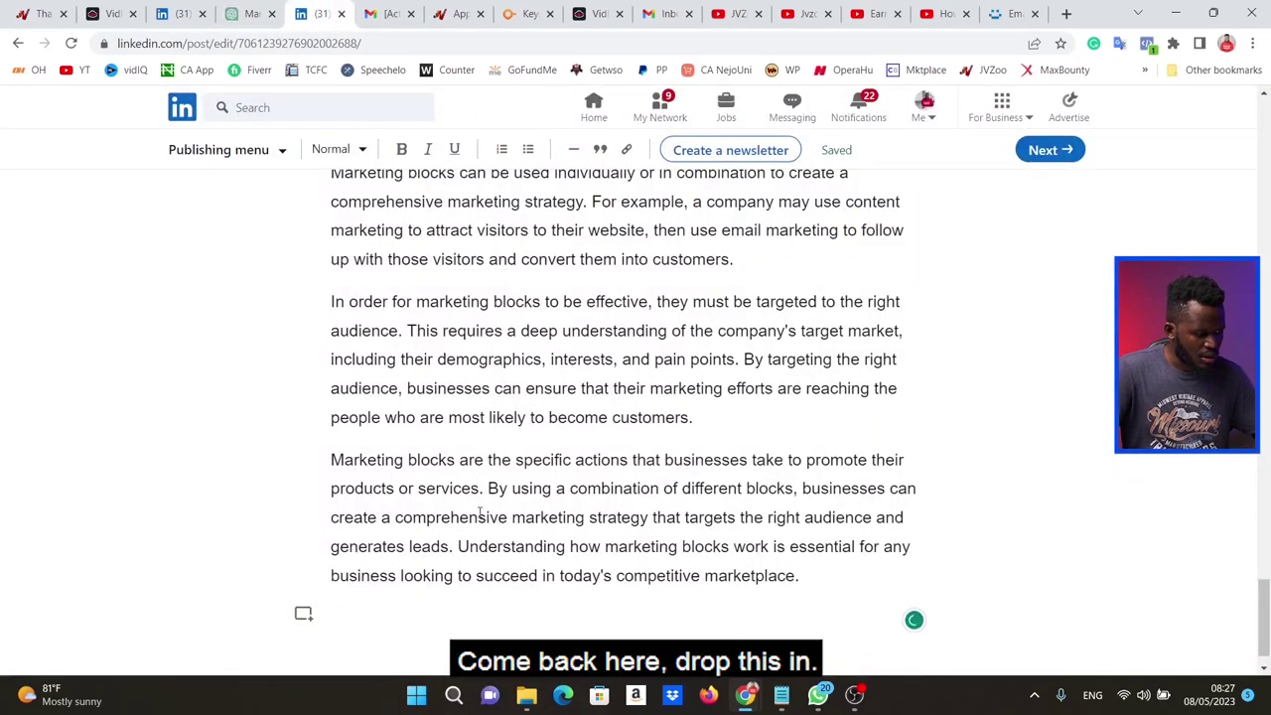
key(ctrl+v)
click(250, 13)
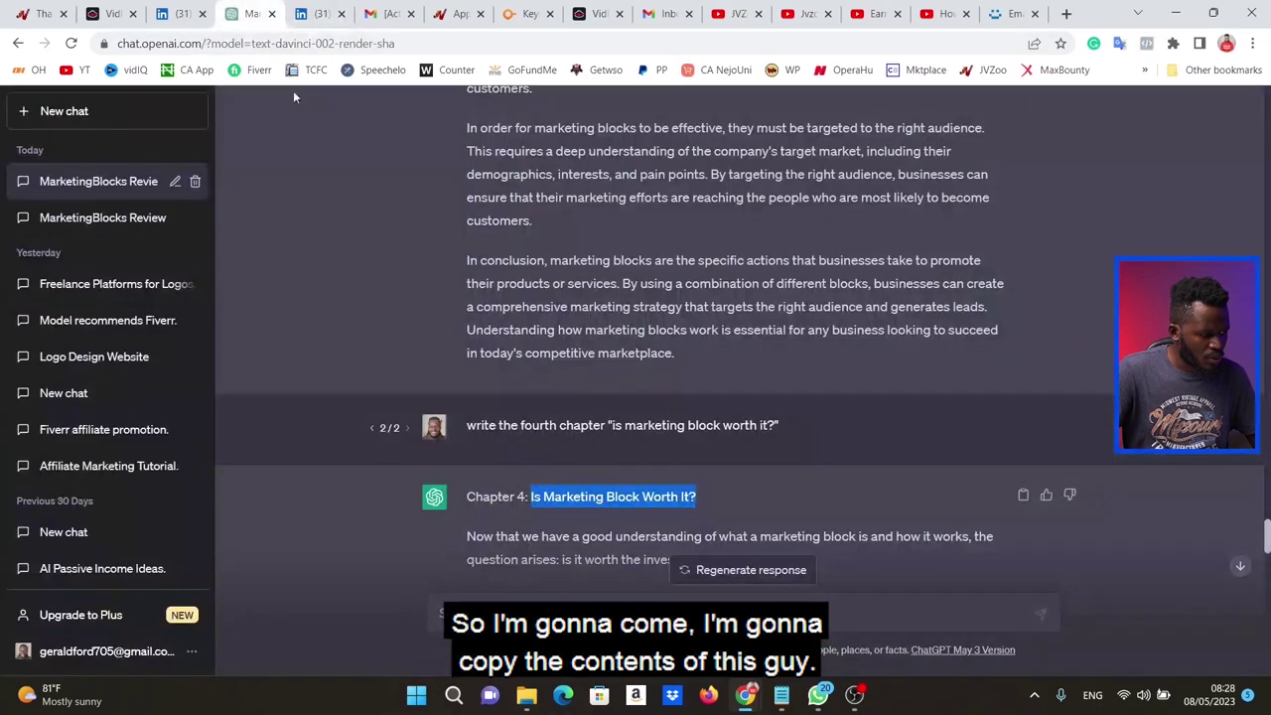
scroll(564, 486, down, 3)
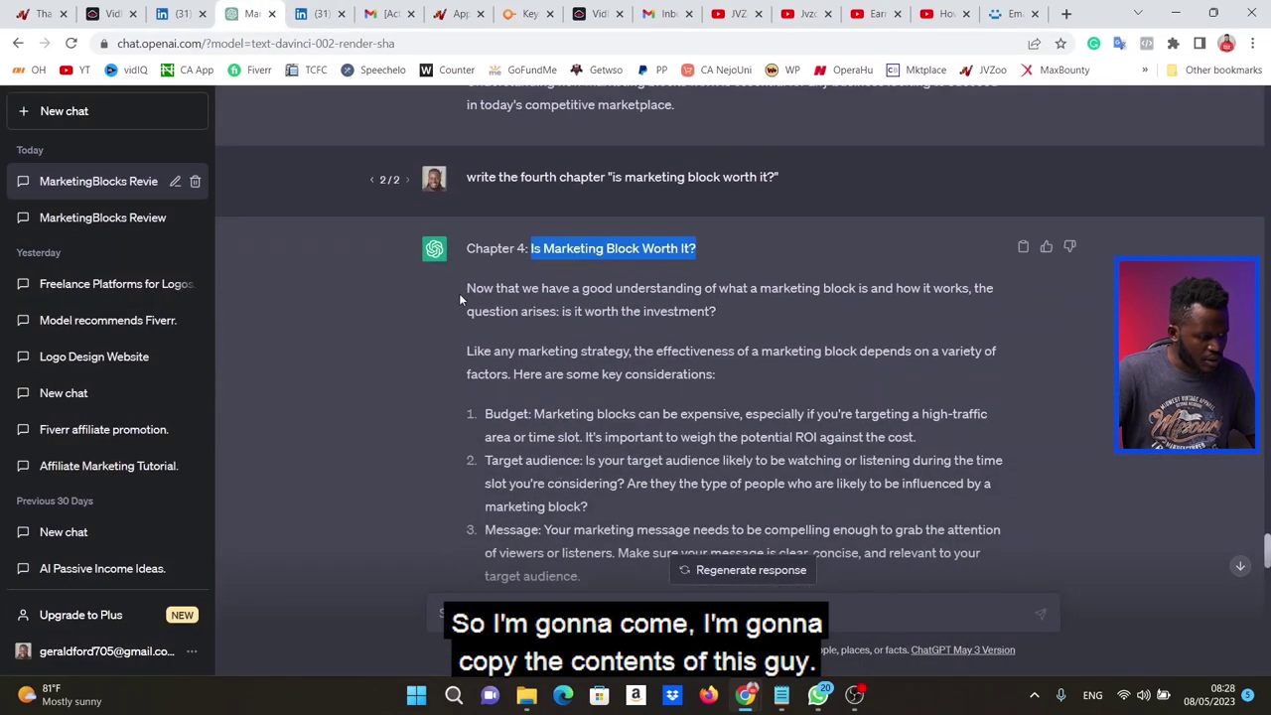
drag(465, 288, 613, 304)
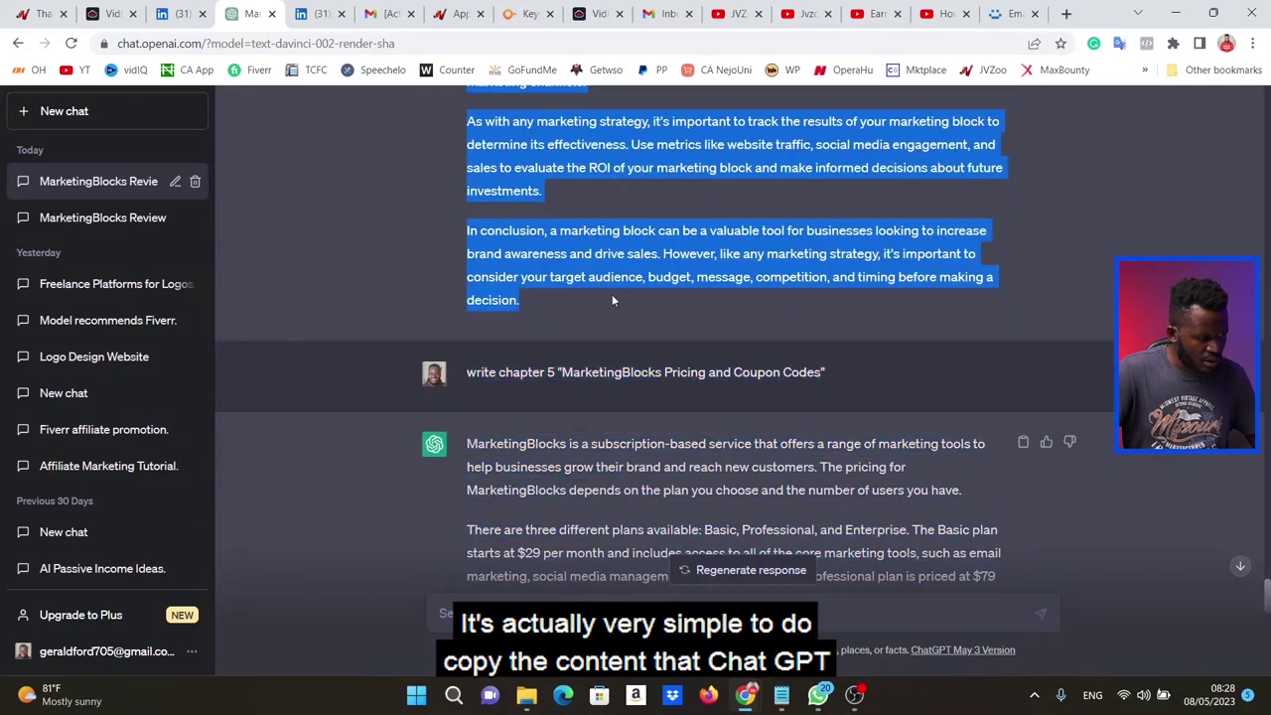
click(328, 16)
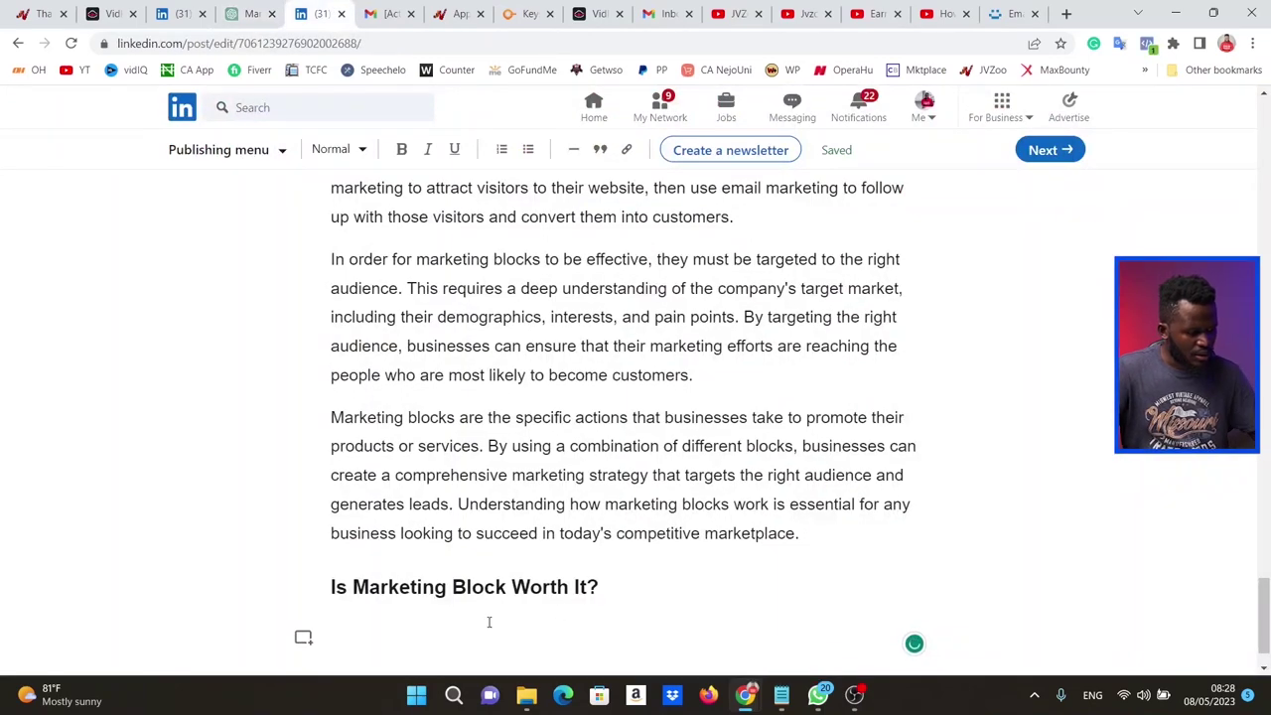
scroll(584, 554, up, 15)
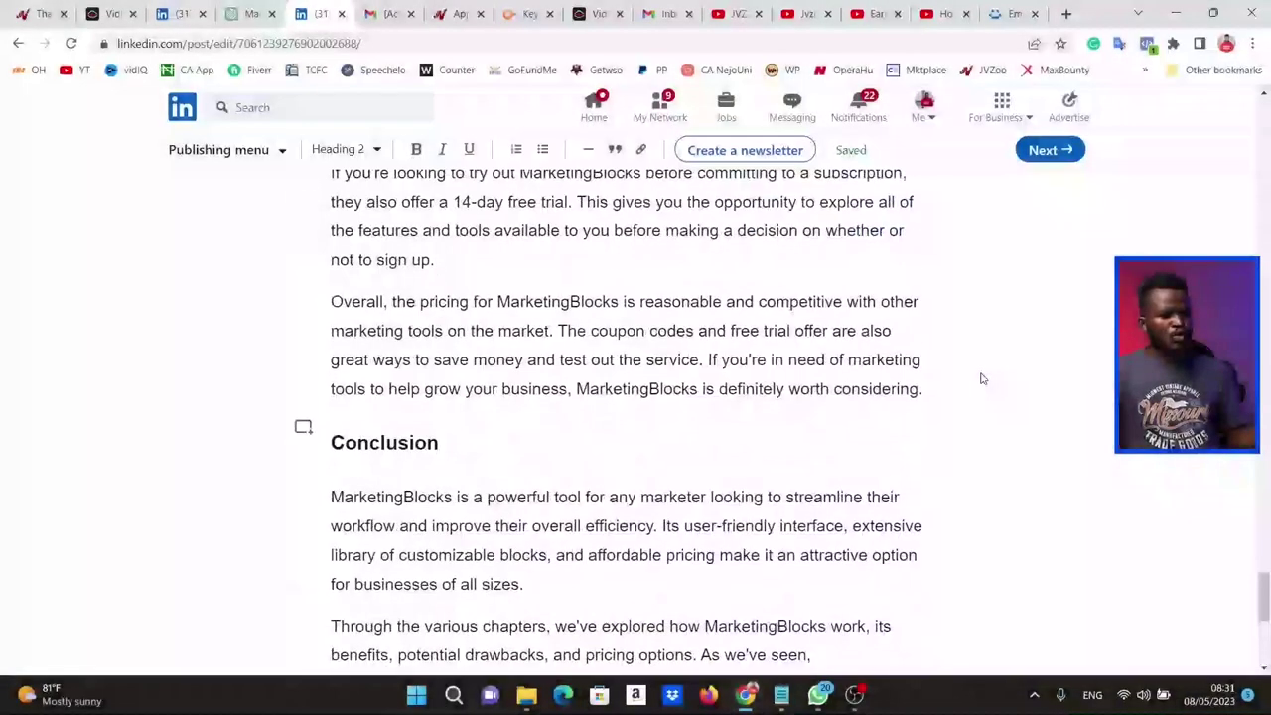
scroll(982, 375, up, 10)
scroll(983, 376, up, 15)
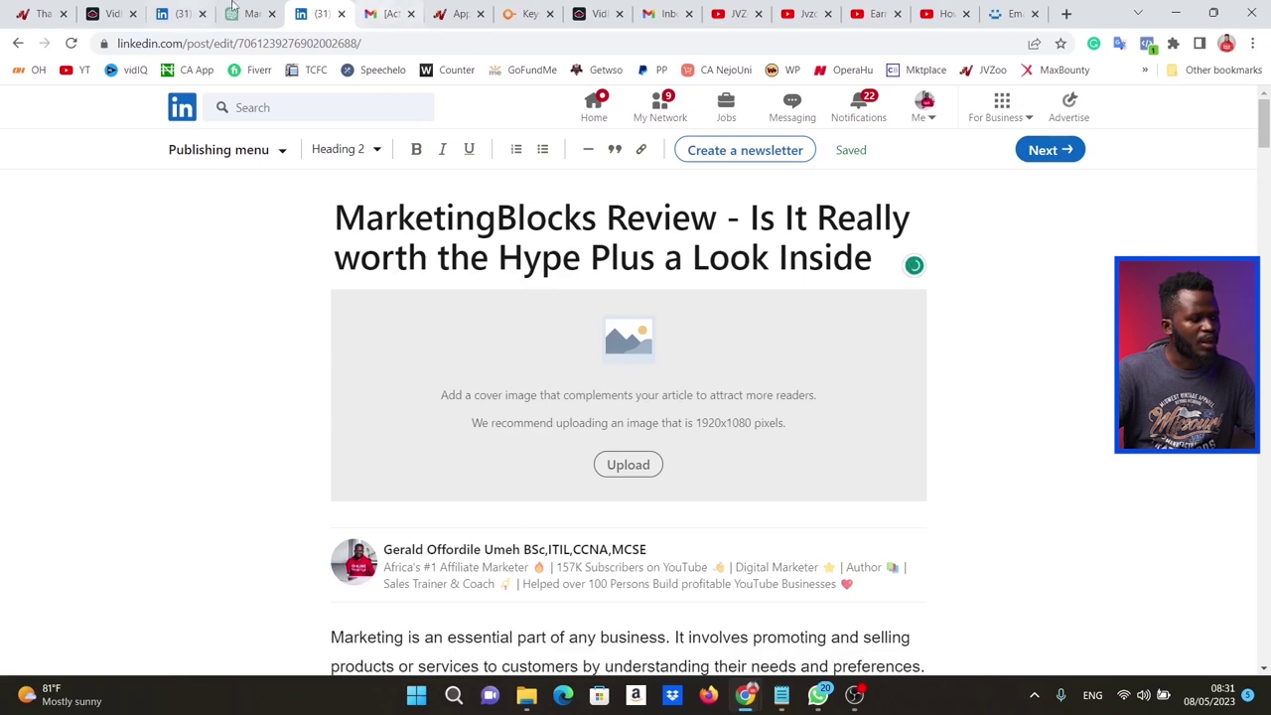
Open the MarketingBlocks - Special BUNDLE - Diamond details in a new tab, then its sales page.
click(460, 13)
right_click(380, 422)
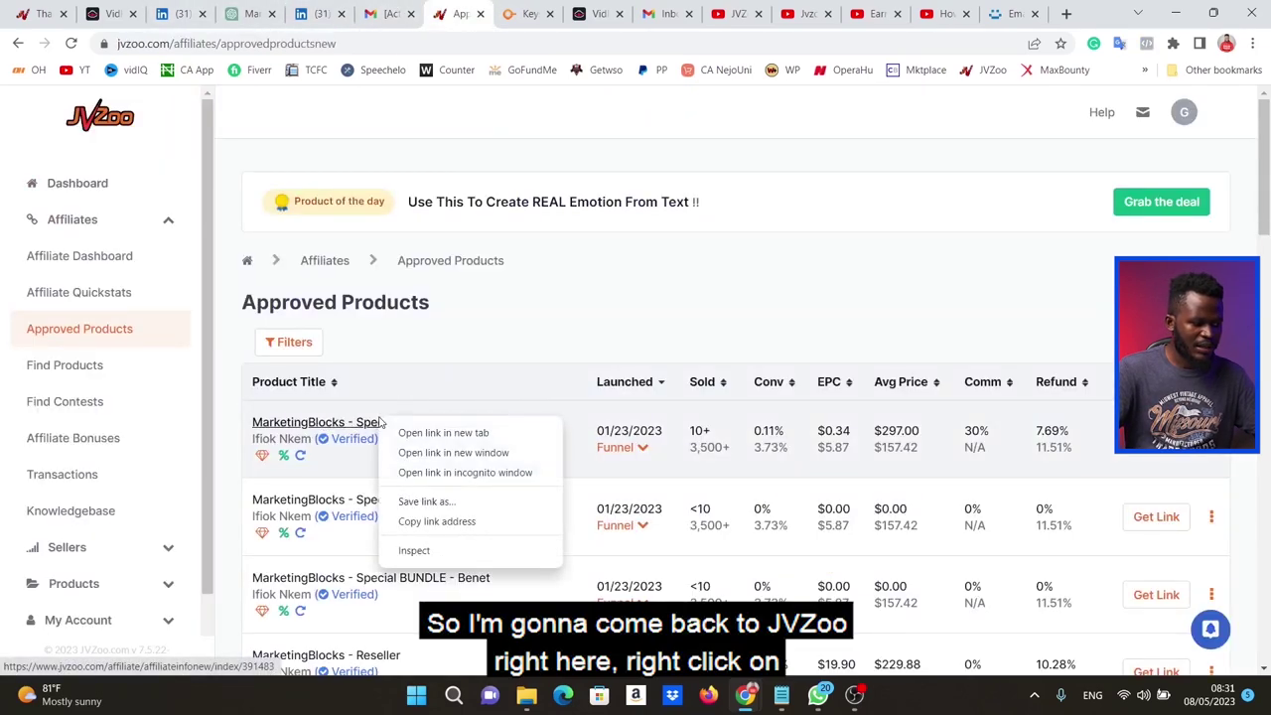
click(422, 434)
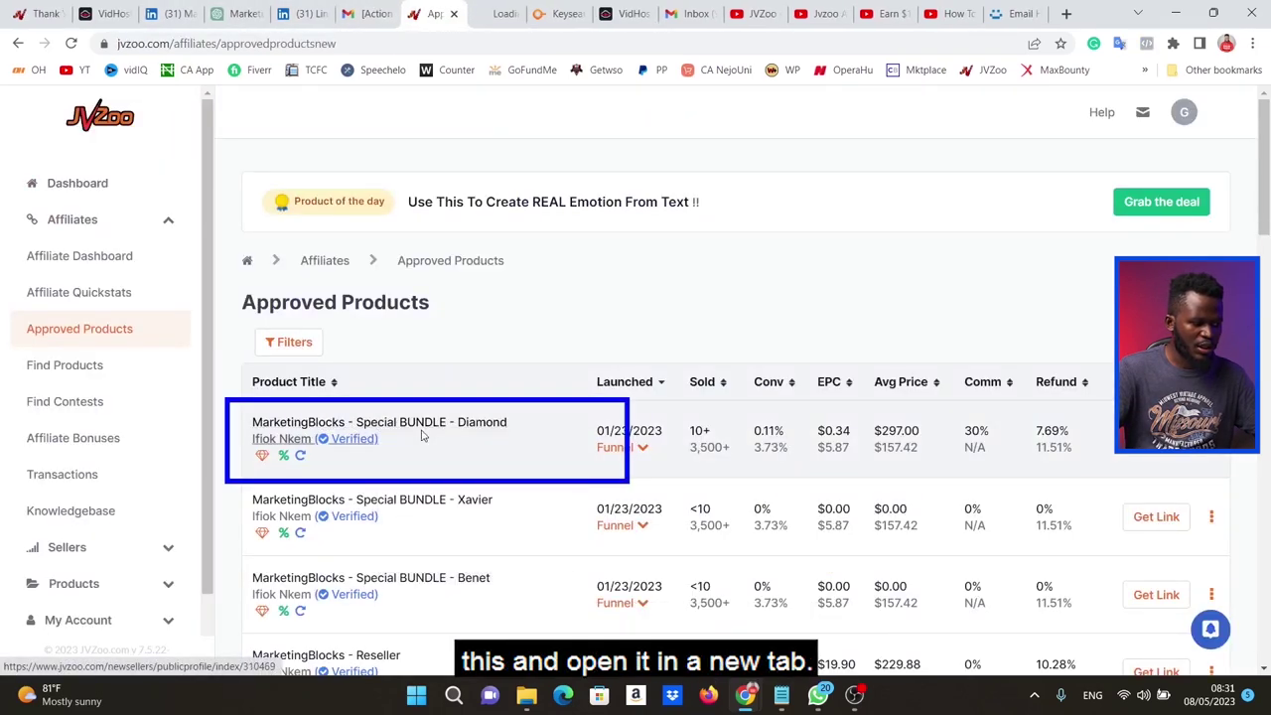
click(494, 14)
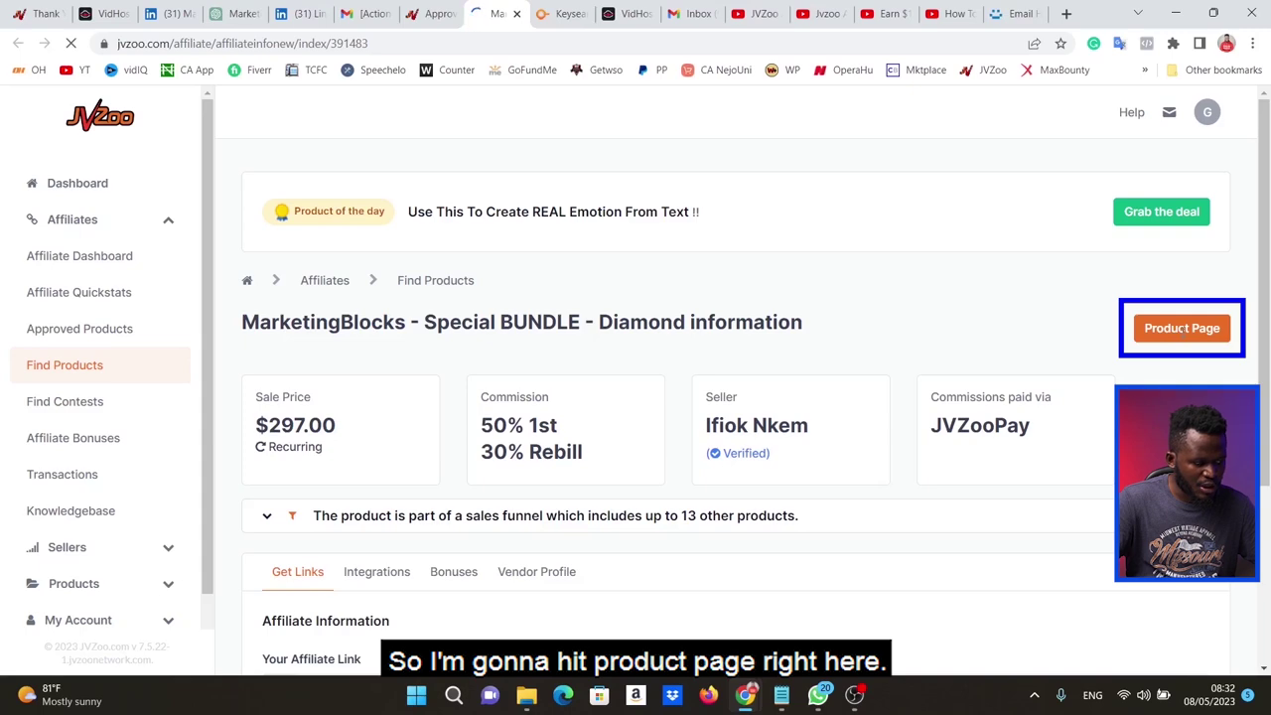
click(1181, 330)
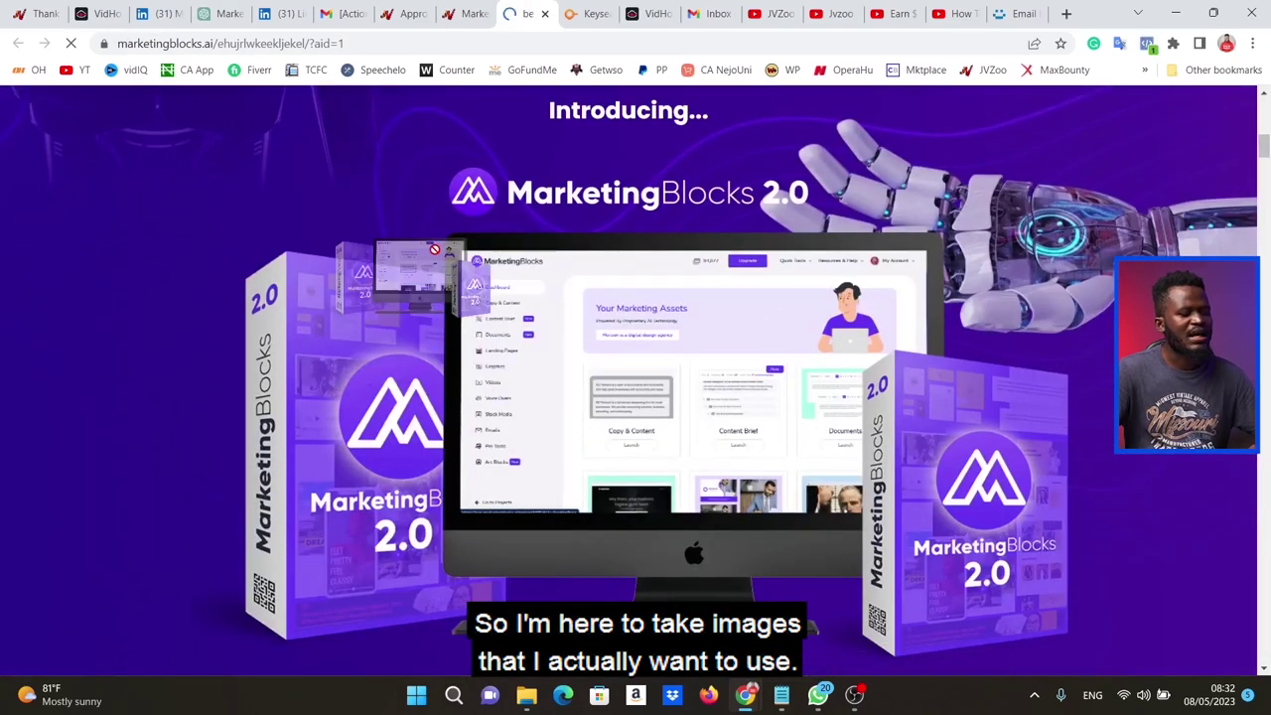
Save the MarketingBlocks 2.0 banner image as MBlocks-Desktop.png.
right_click(656, 342)
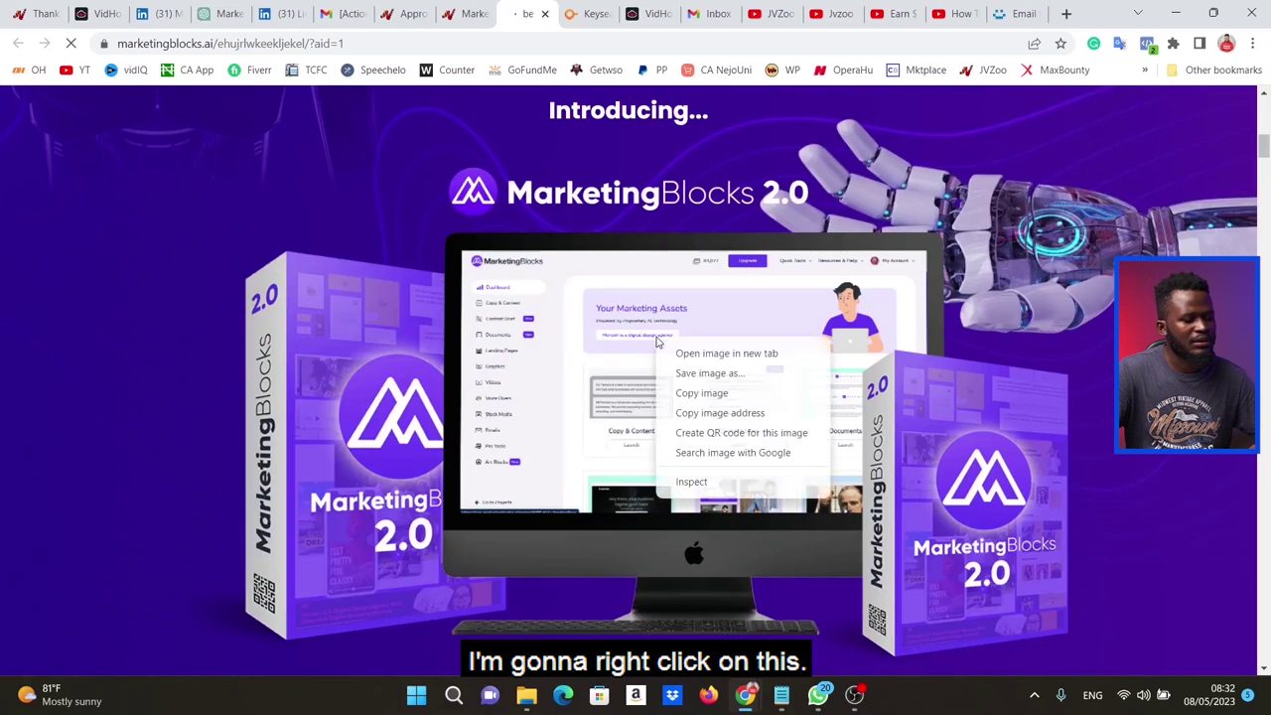
click(720, 375)
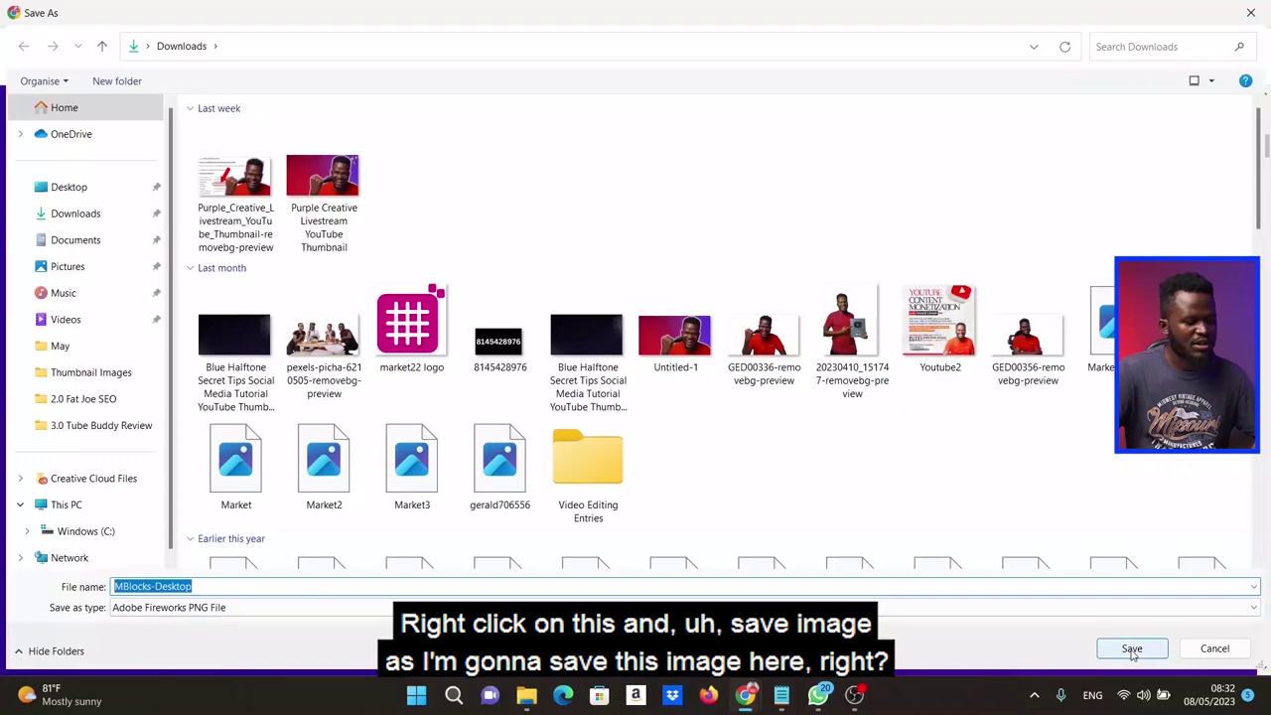
click(1132, 649)
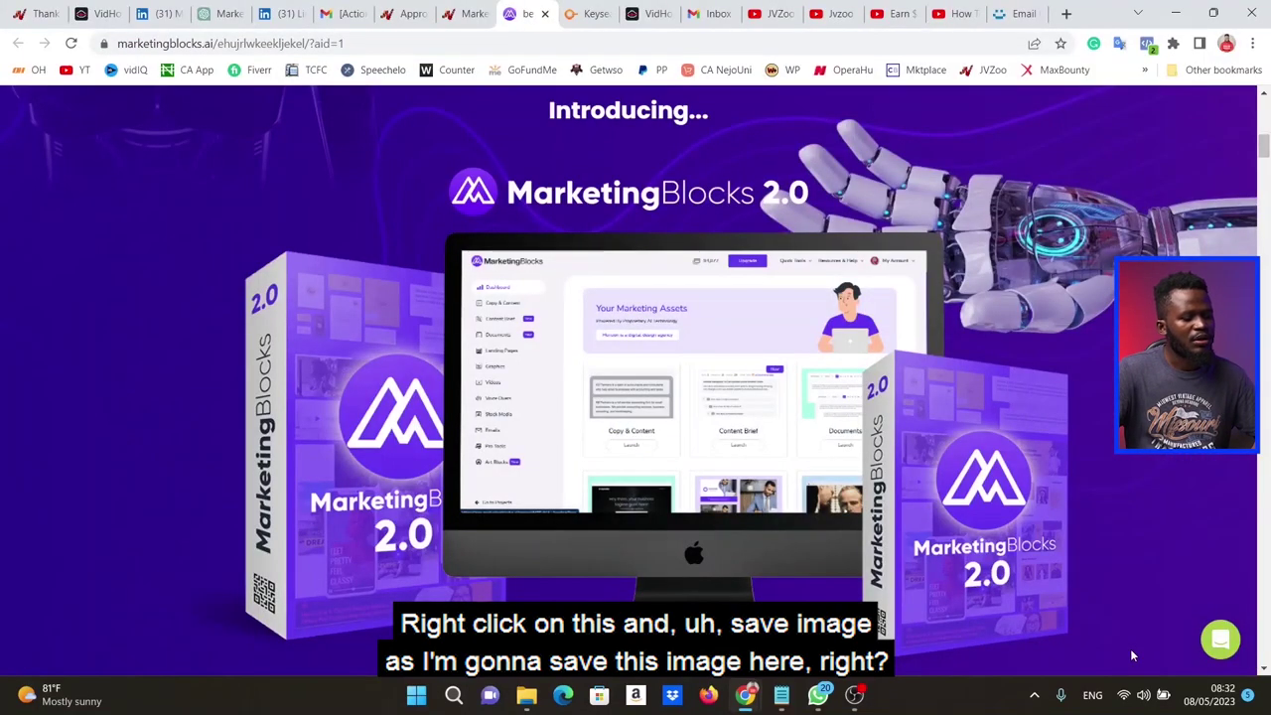
Scroll down the sales page to the AI landing-pages section for a screenshot.
scroll(1009, 321, down, 5)
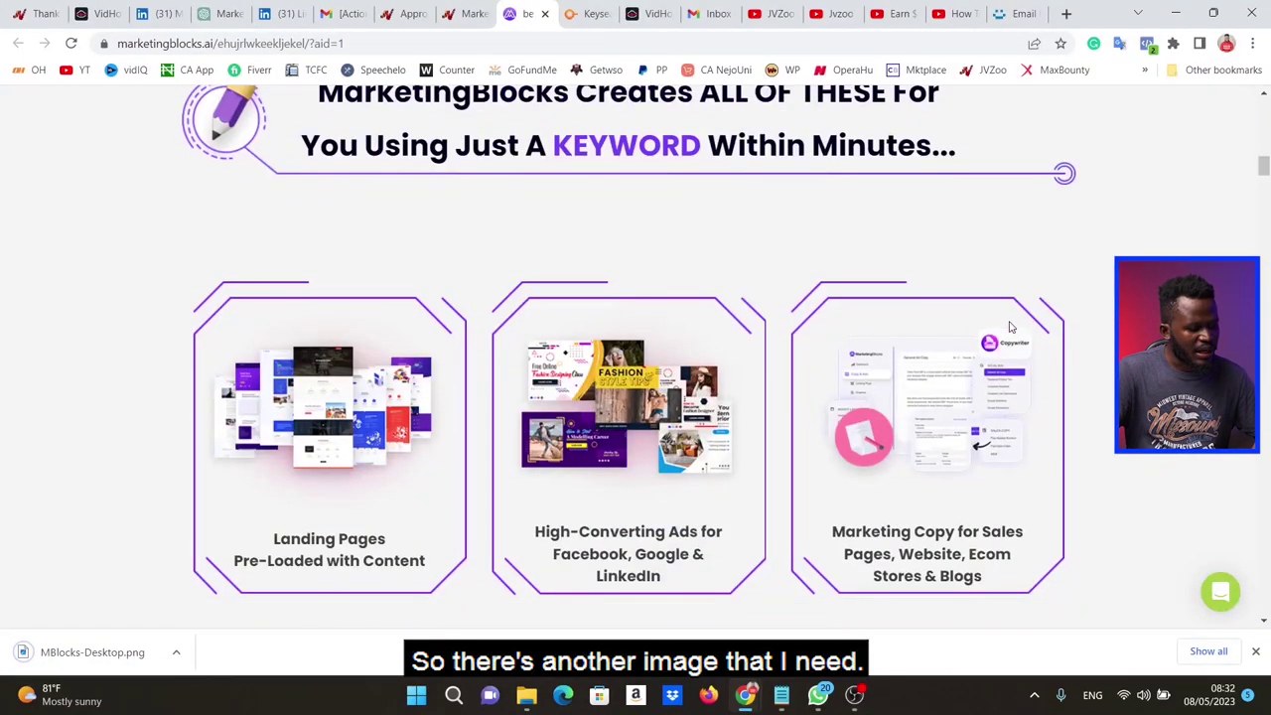
scroll(1009, 326, down, 1)
drag(611, 343, 766, 329)
scroll(765, 329, down, 5)
scroll(768, 329, down, 7)
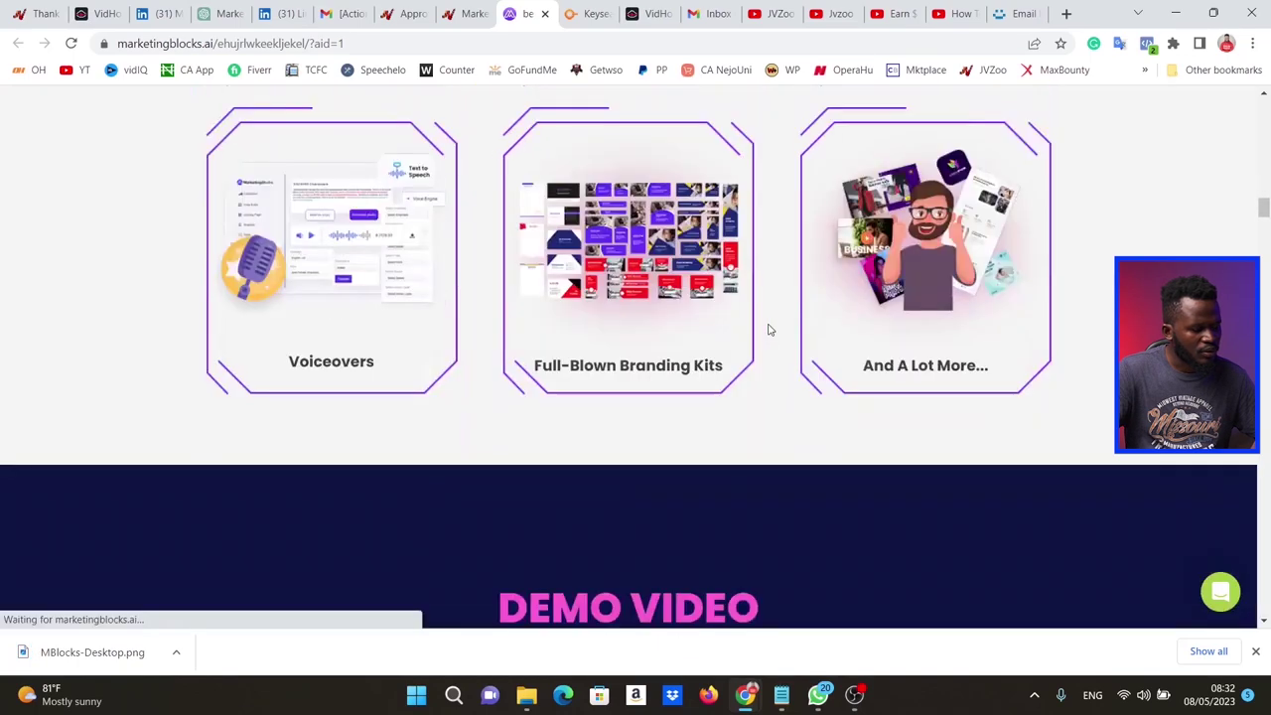
scroll(768, 329, down, 1)
scroll(767, 329, down, 10)
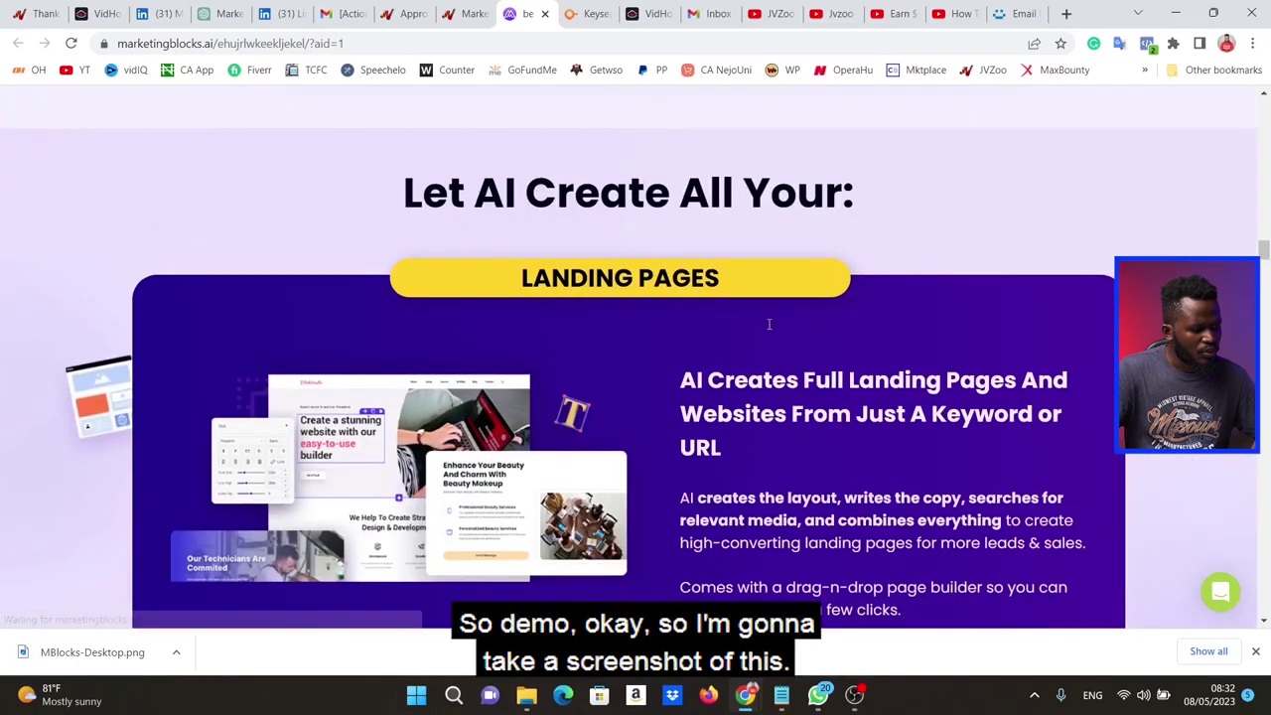
scroll(769, 324, down, 2)
key(super+shift+s)
Snip and save the AI landing-pages section, then scroll down to the pricing boxes.
drag(147, 95, 1113, 572)
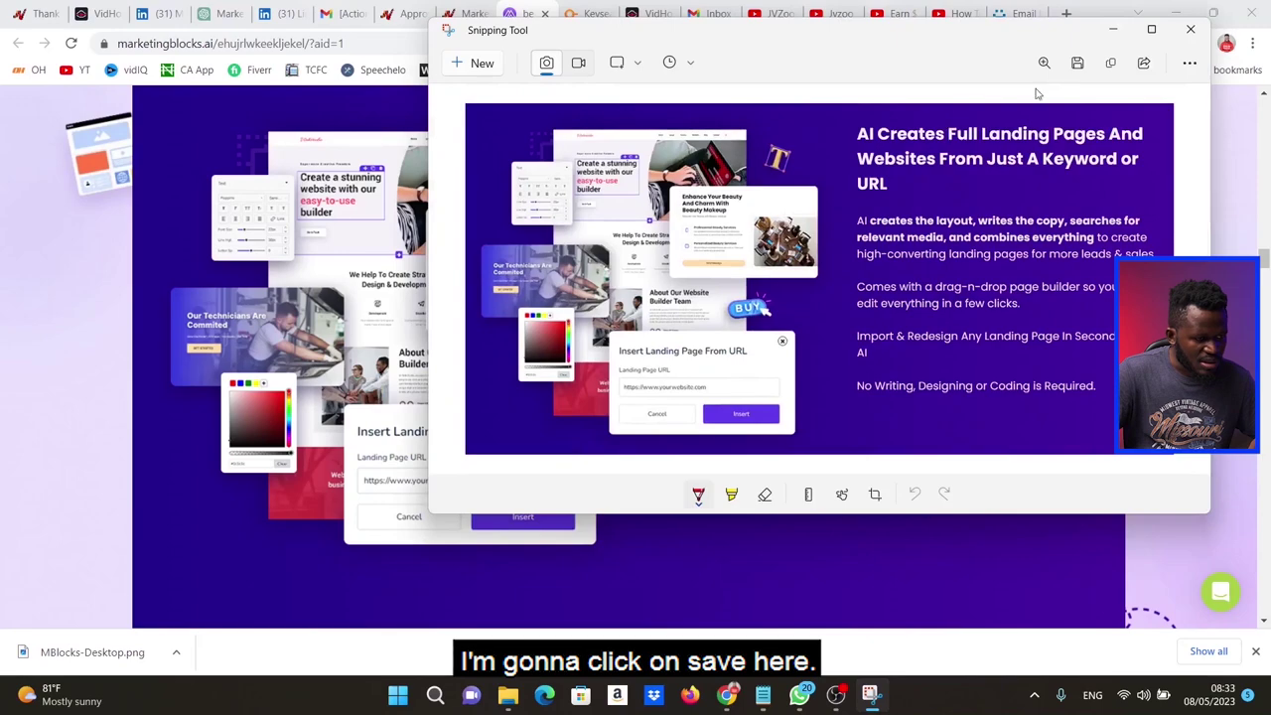
click(1077, 64)
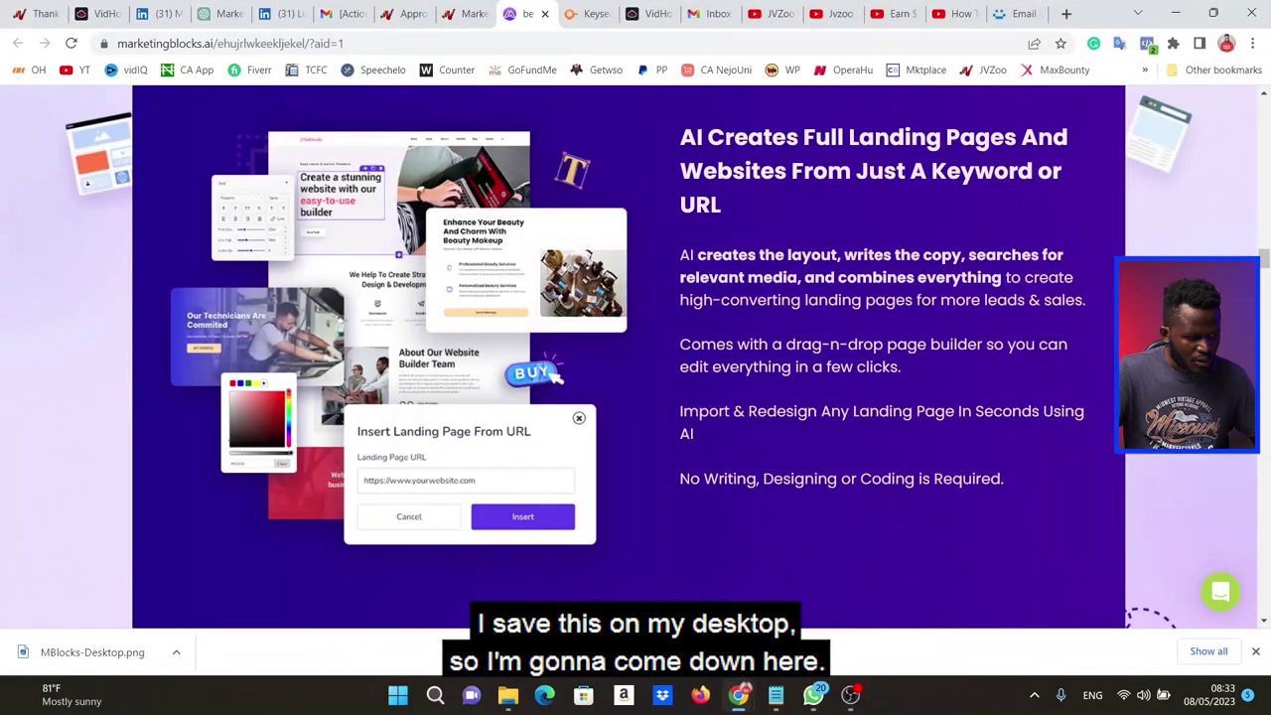
scroll(636, 347, down, 2)
scroll(1061, 264, down, 10)
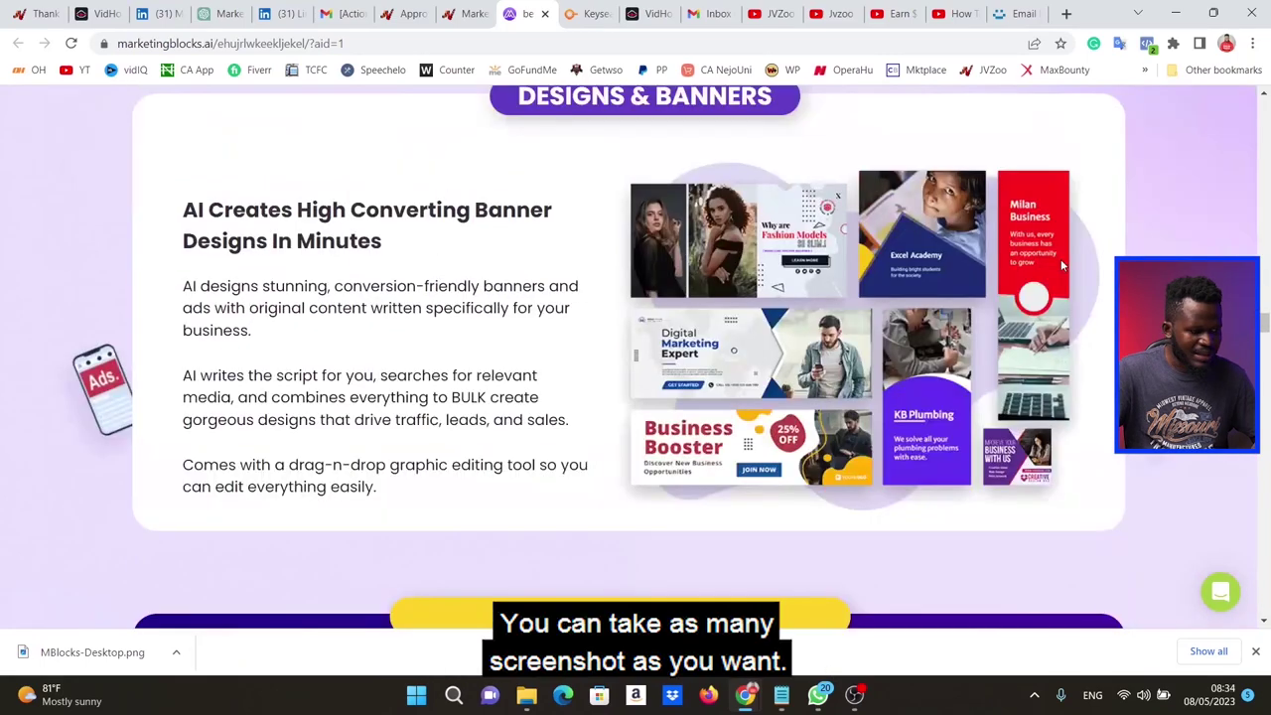
scroll(1061, 265, down, 7)
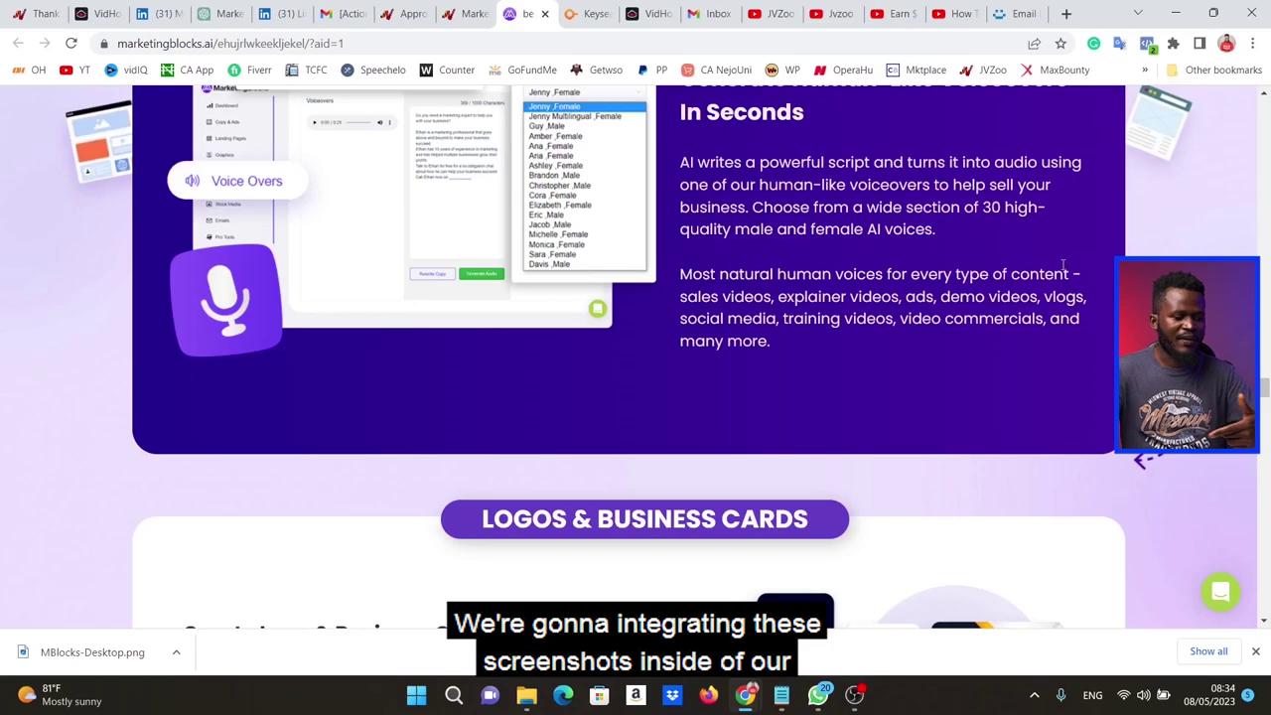
scroll(1062, 263, down, 15)
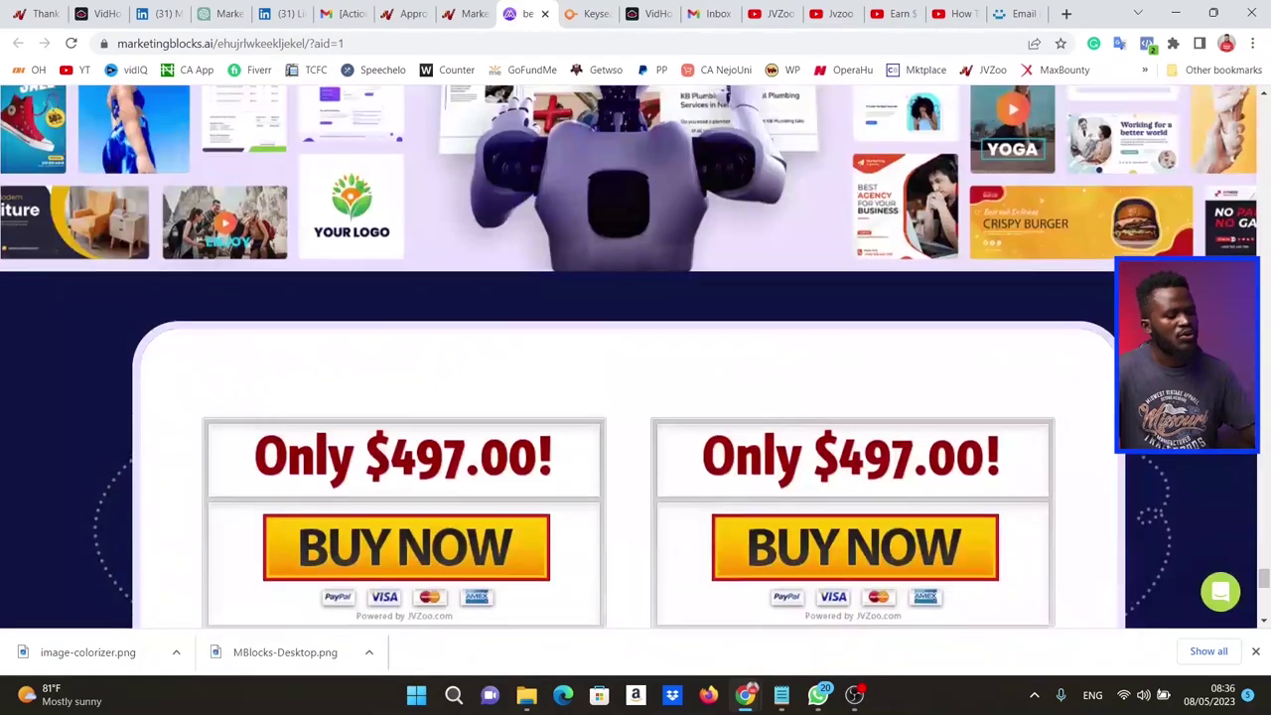
scroll(1058, 333, up, 3)
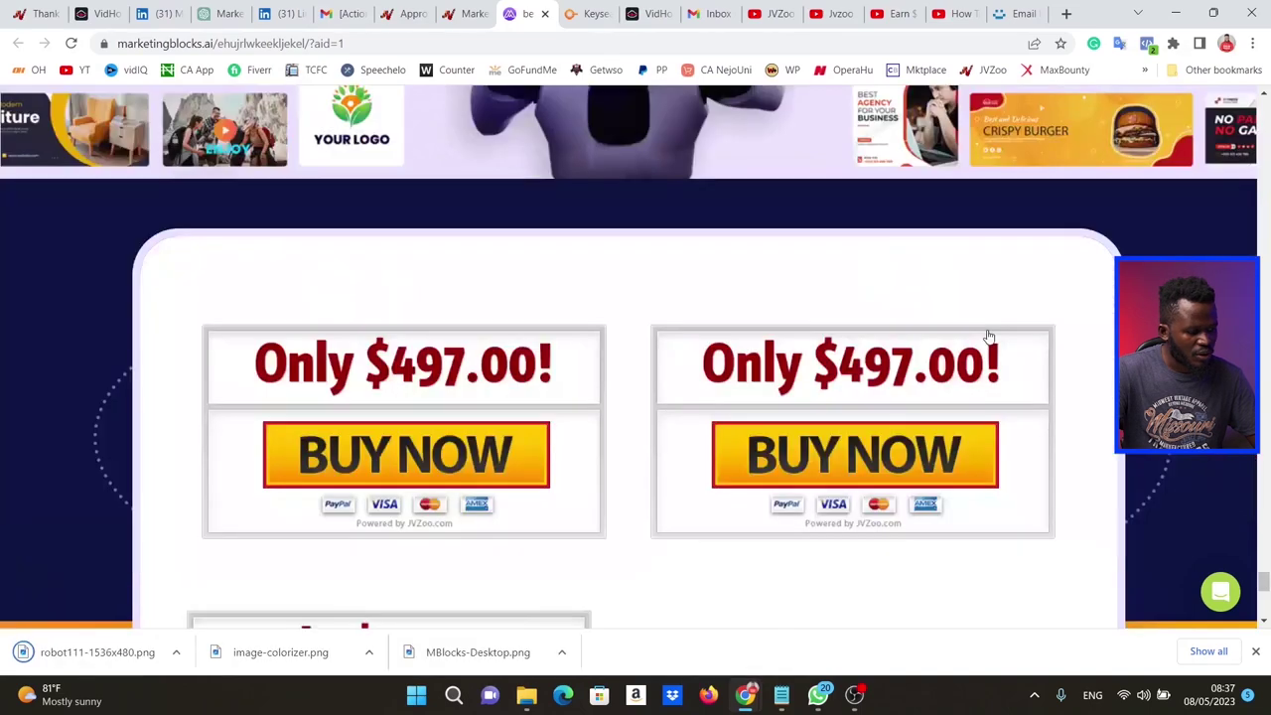
scroll(989, 336, down, 2)
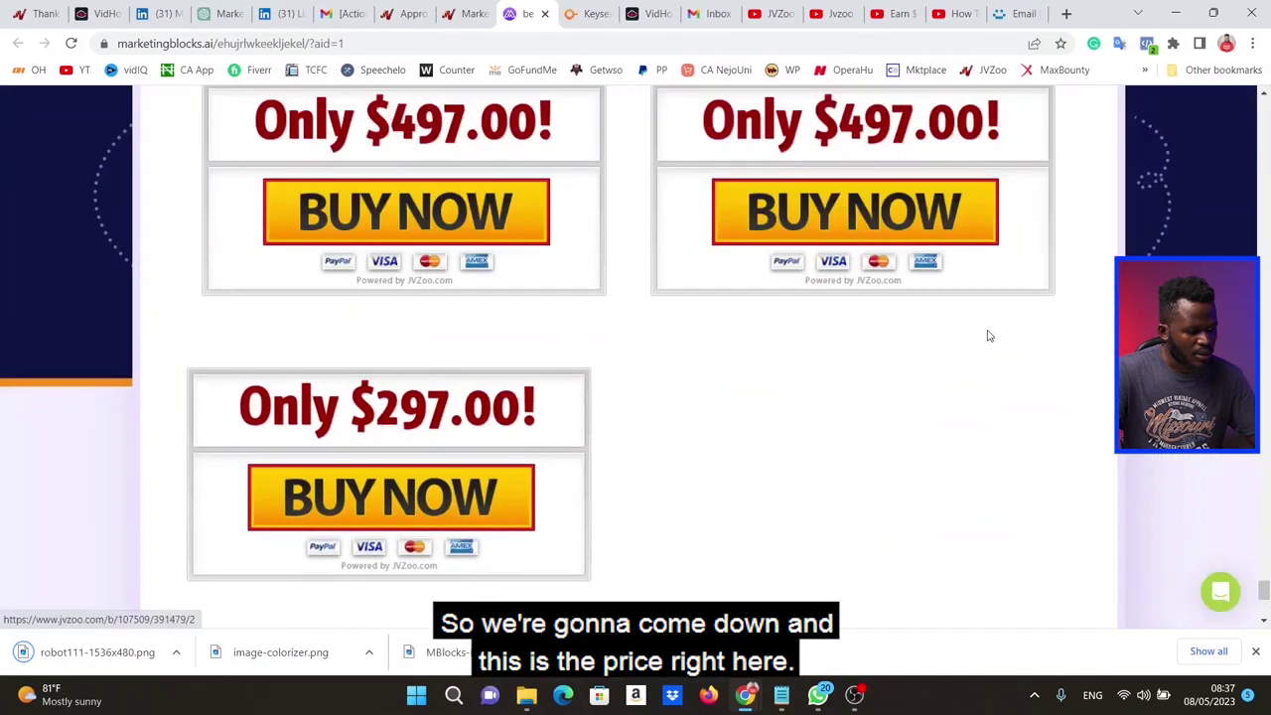
scroll(988, 336, down, 1)
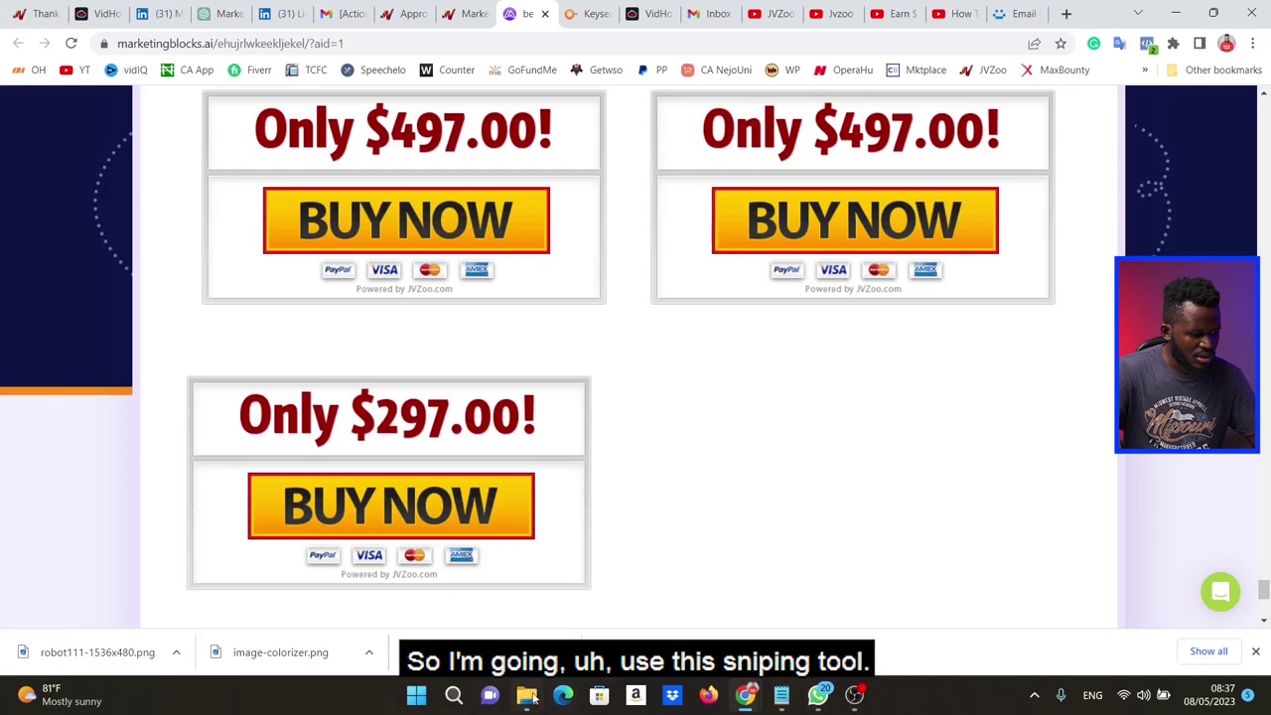
Snip the $497 and $297 pricing boxes with Snipping Tool and return to the article draft.
click(453, 695)
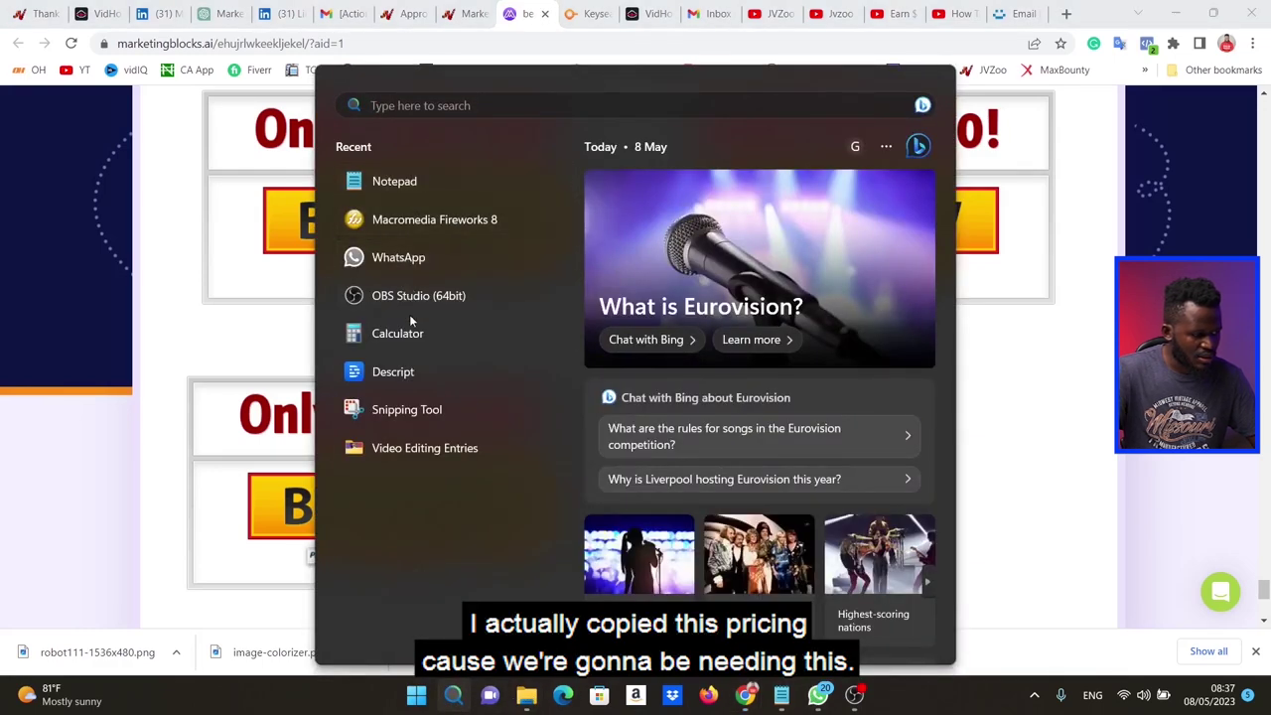
click(407, 409)
drag(165, 84, 1068, 611)
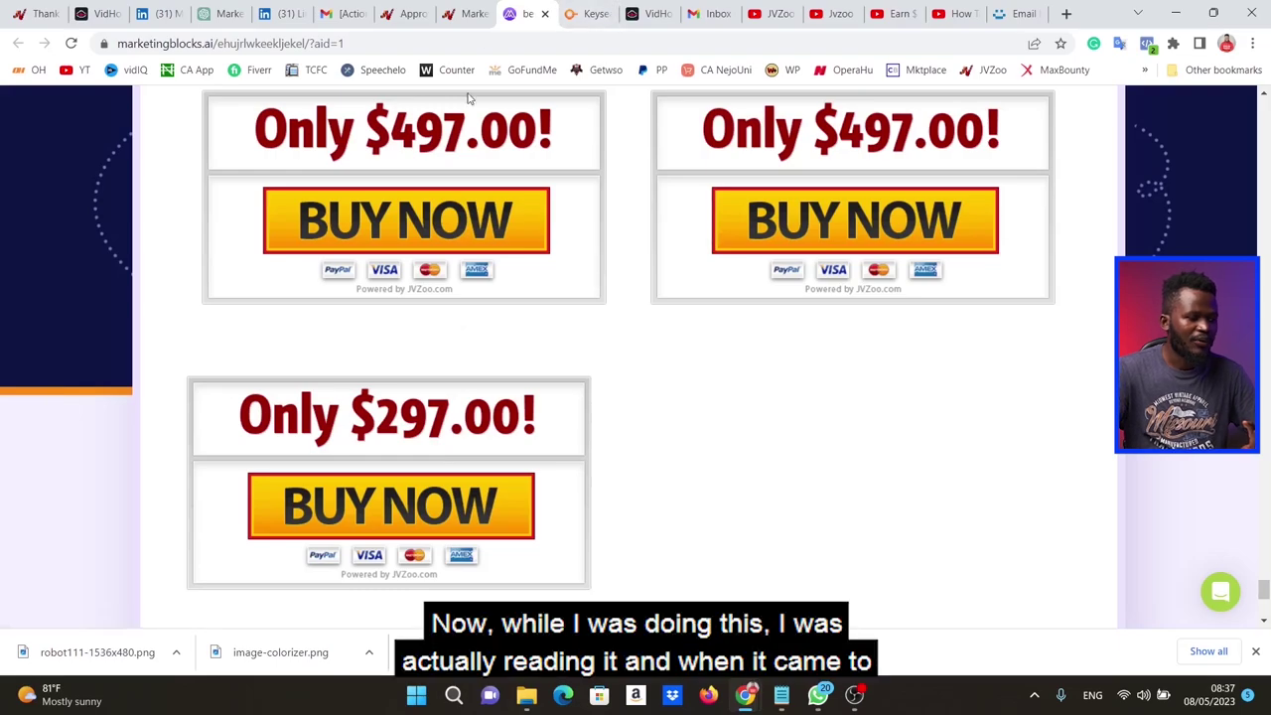
click(288, 14)
scroll(789, 364, down, 15)
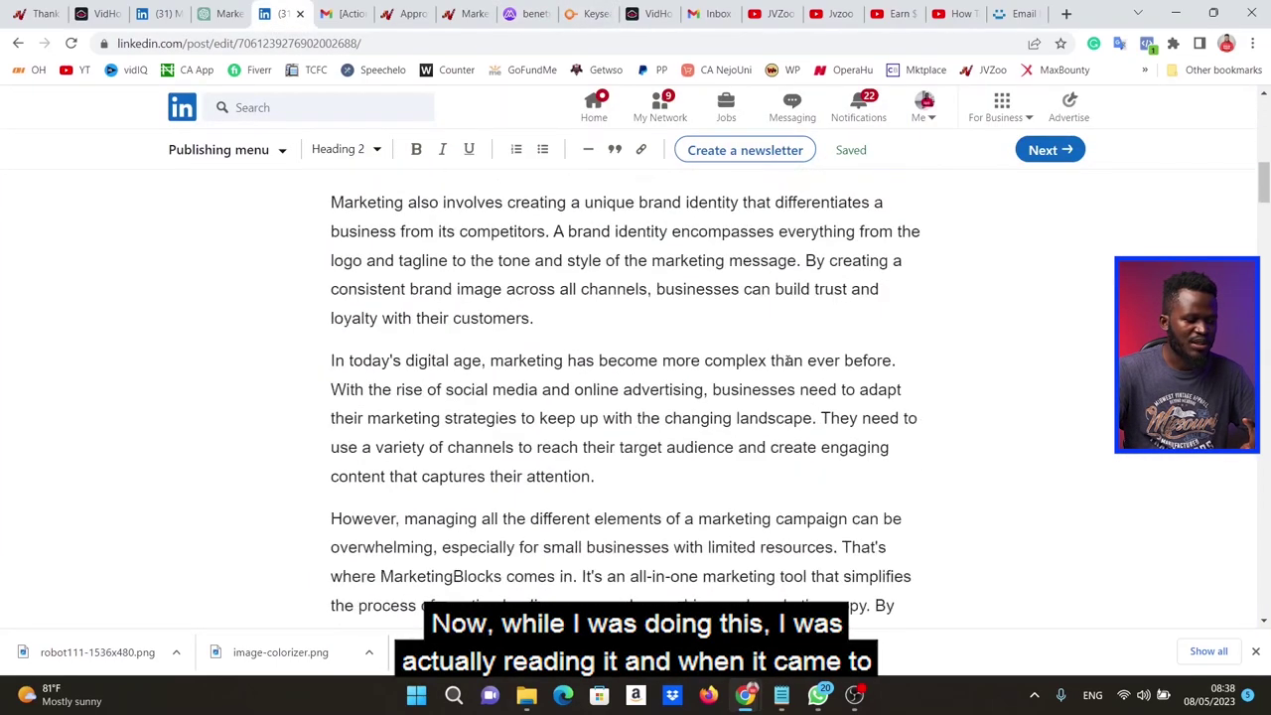
scroll(788, 363, down, 20)
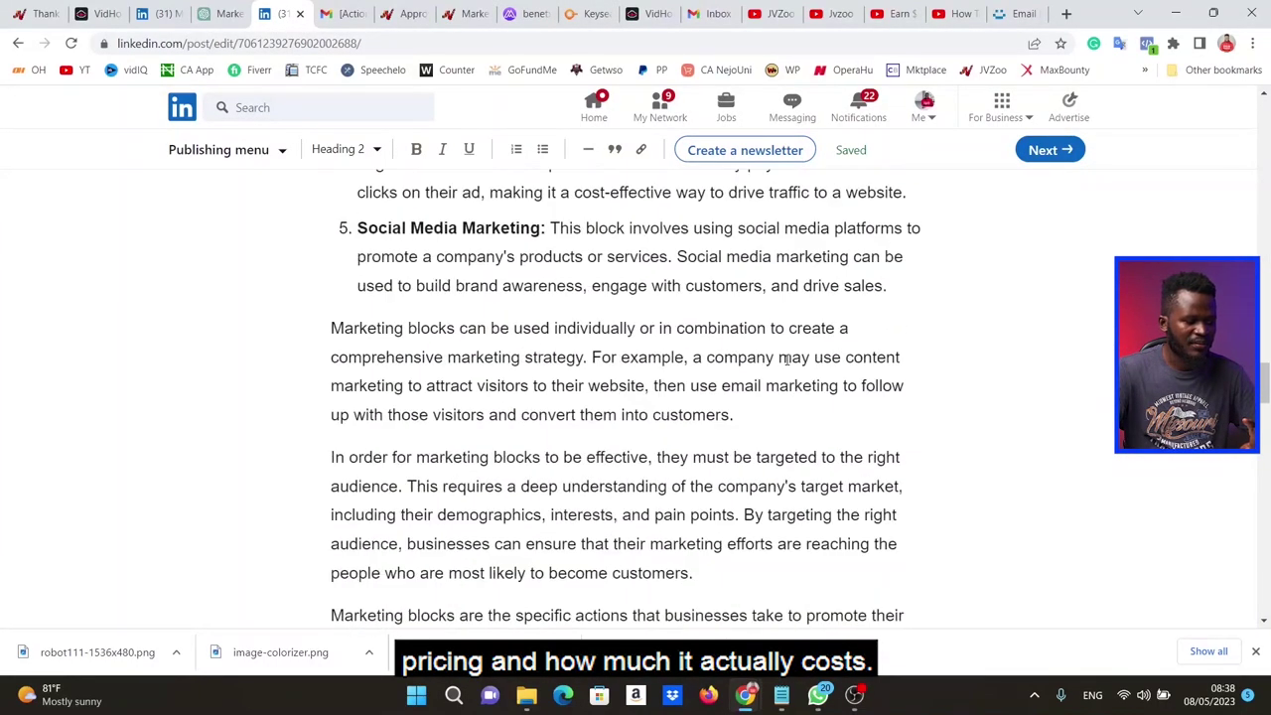
scroll(788, 362, down, 20)
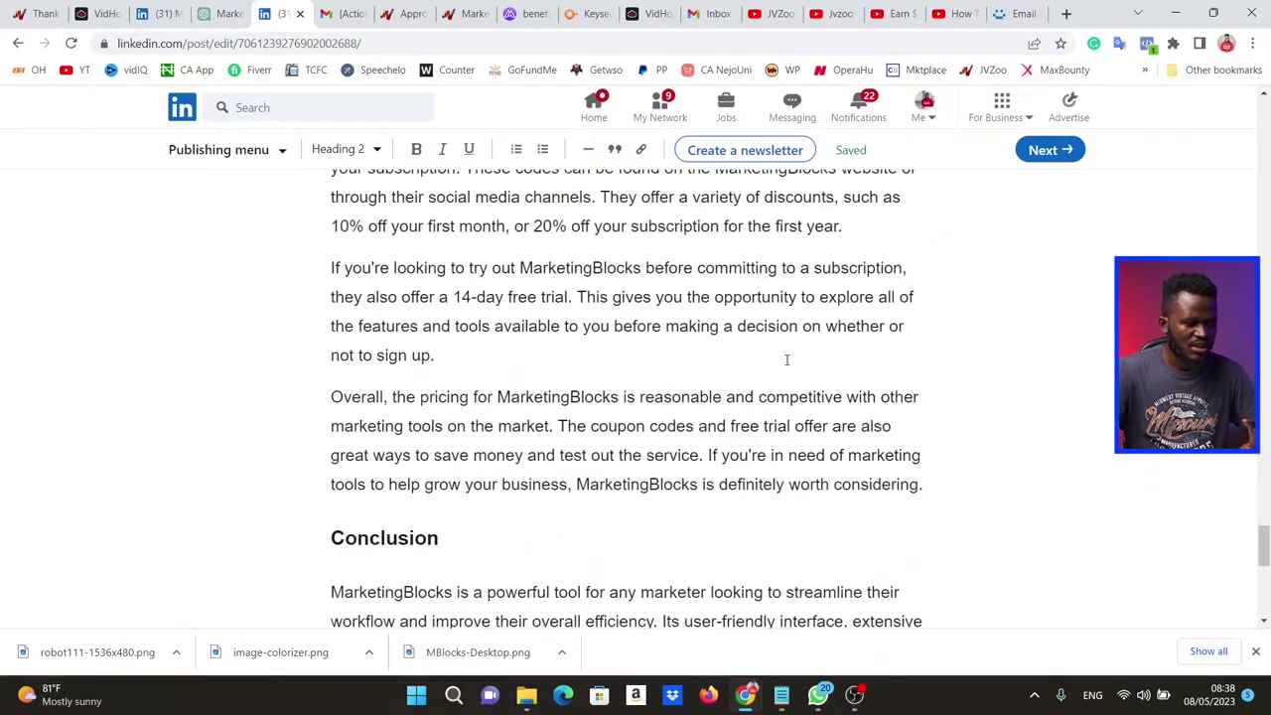
scroll(788, 361, up, 2)
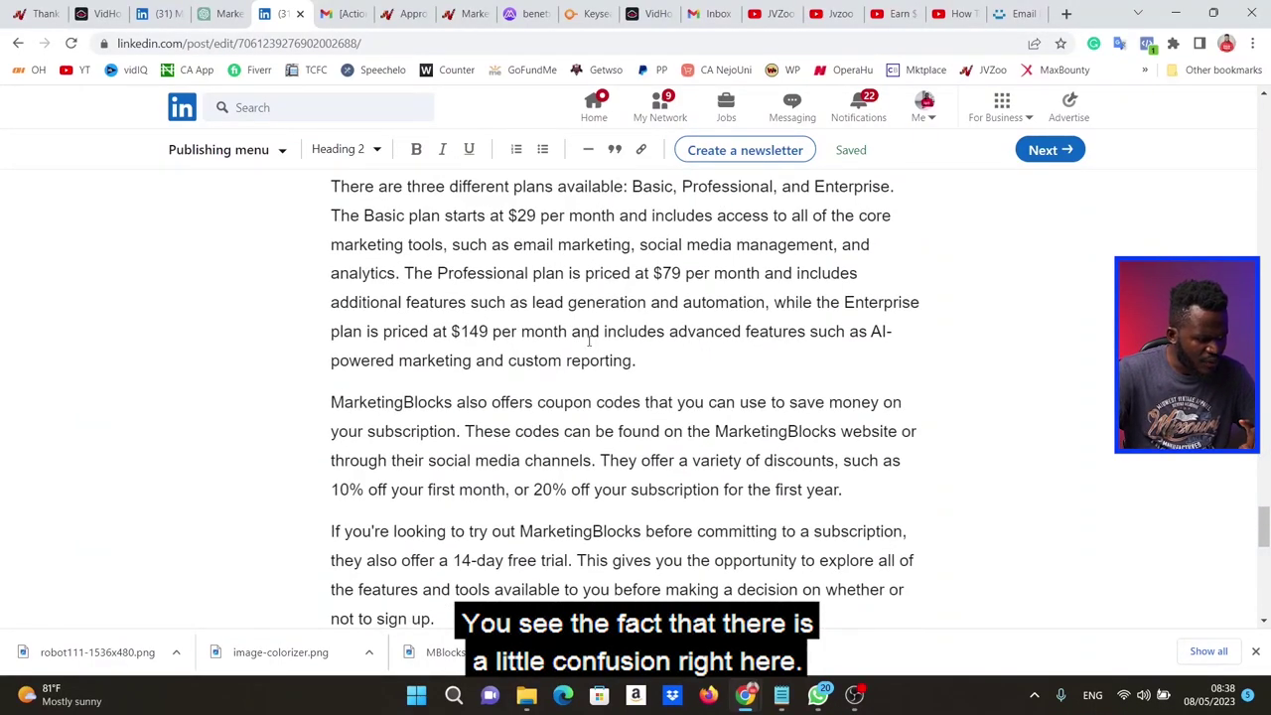
scroll(474, 333, up, 1)
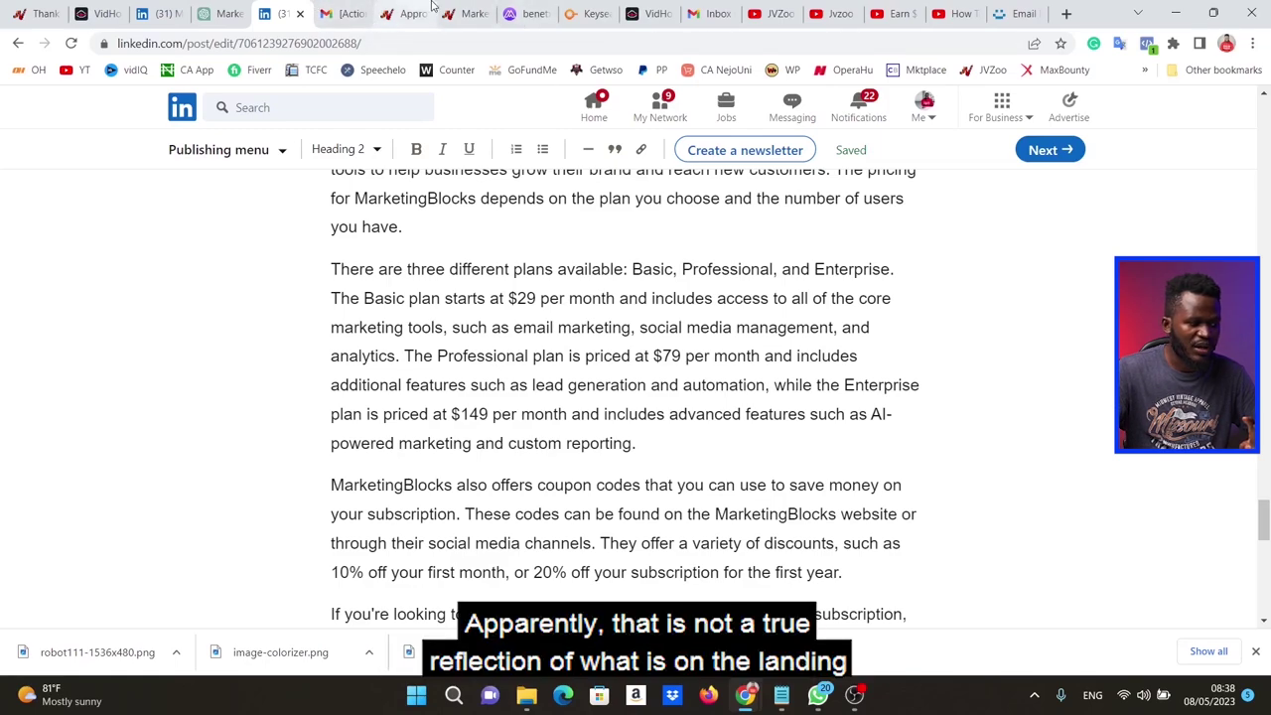
click(459, 12)
click(528, 12)
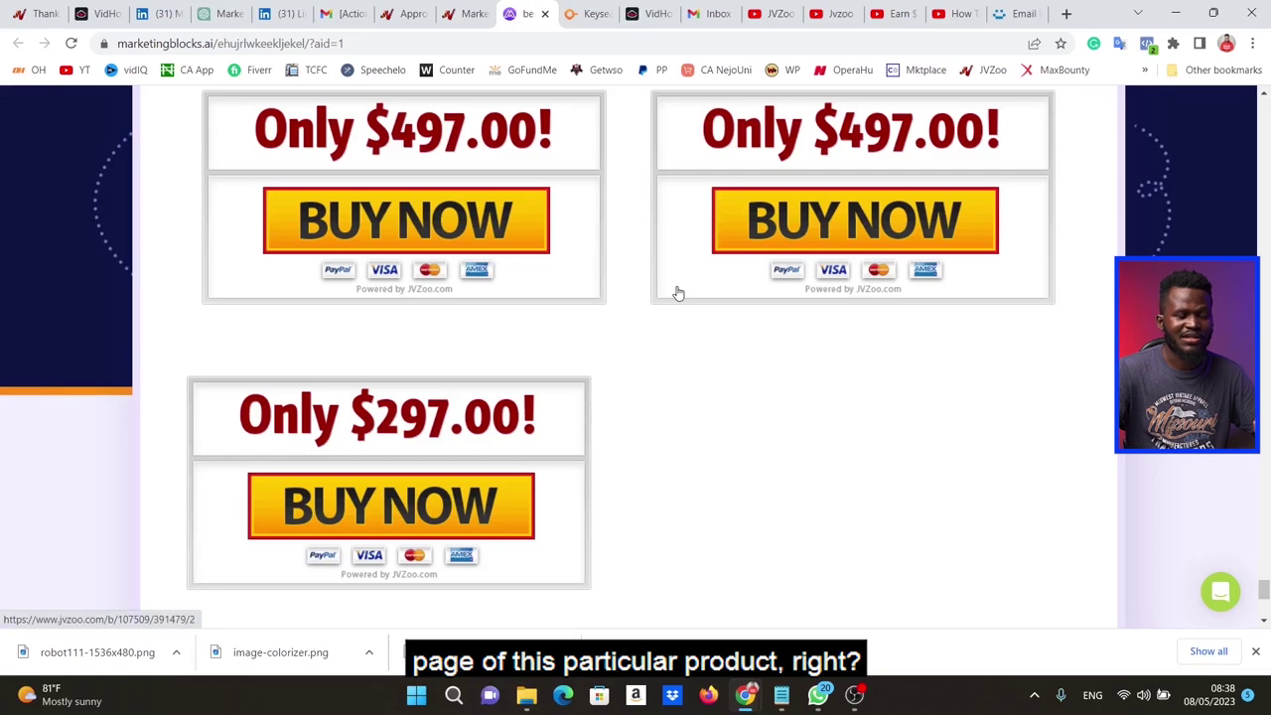
click(278, 13)
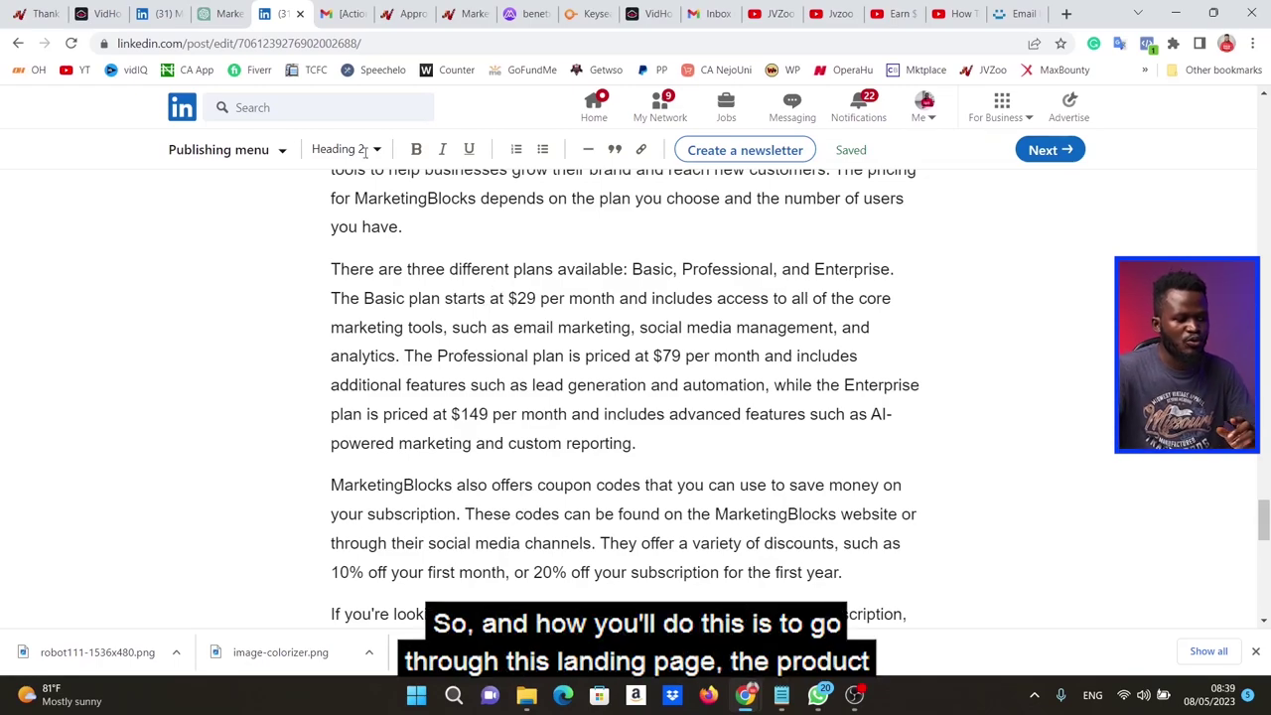
click(518, 13)
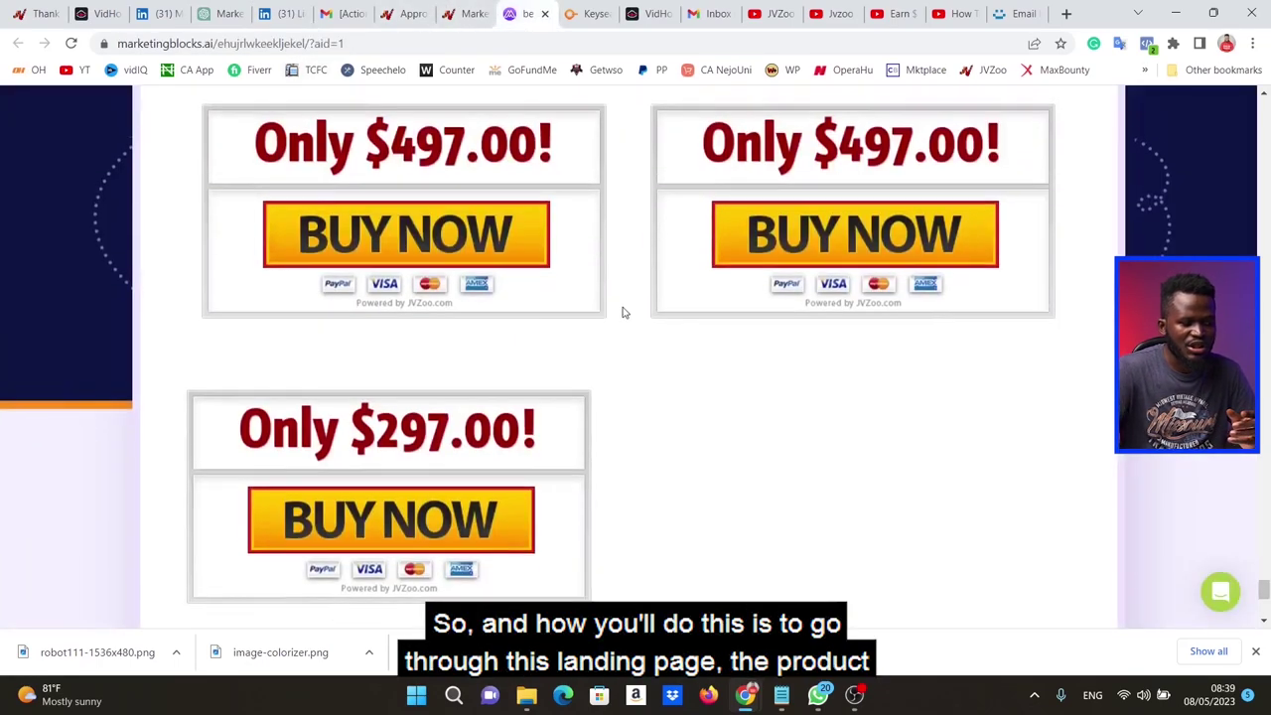
scroll(623, 313, up, 15)
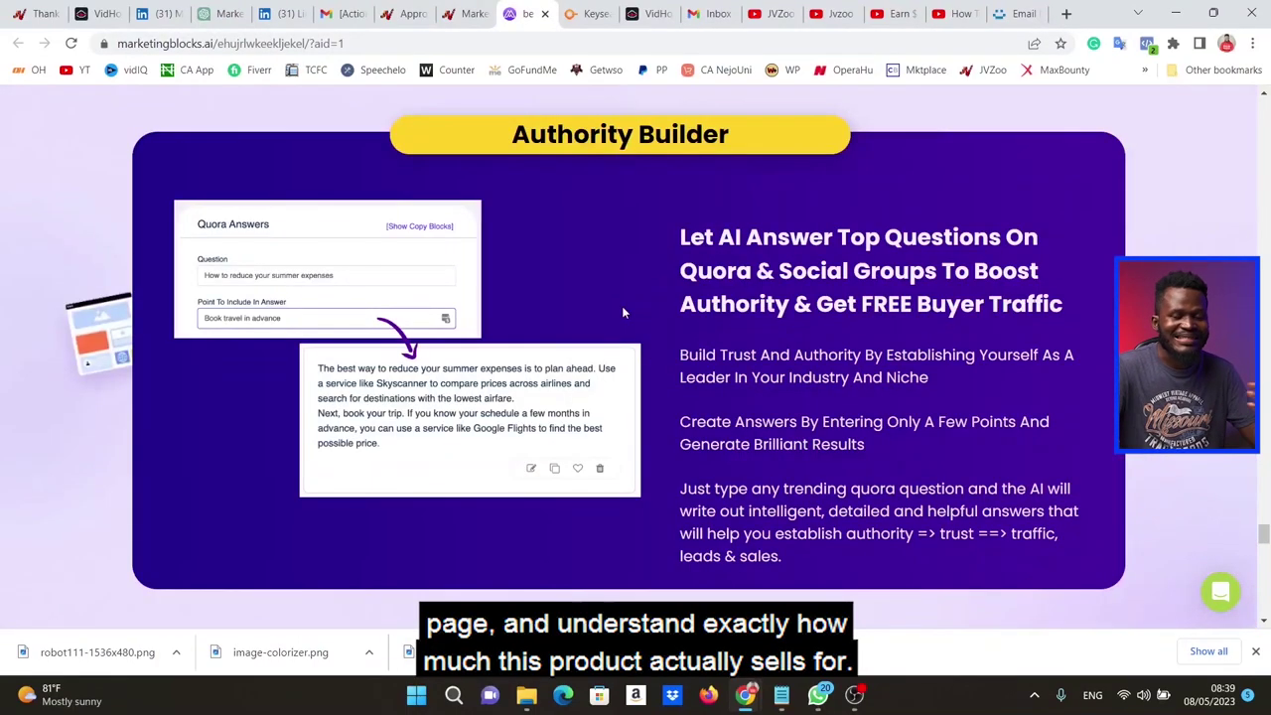
scroll(622, 308, up, 4)
scroll(622, 308, down, 3)
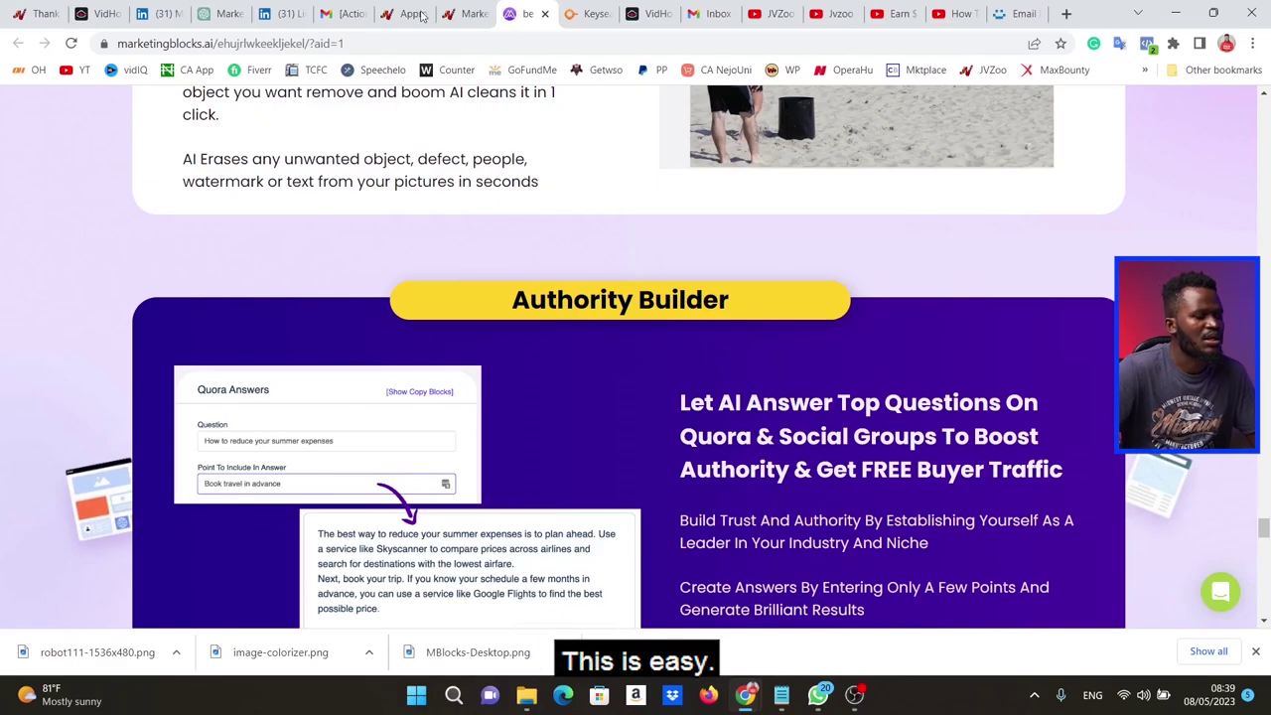
click(277, 12)
scroll(611, 394, up, 15)
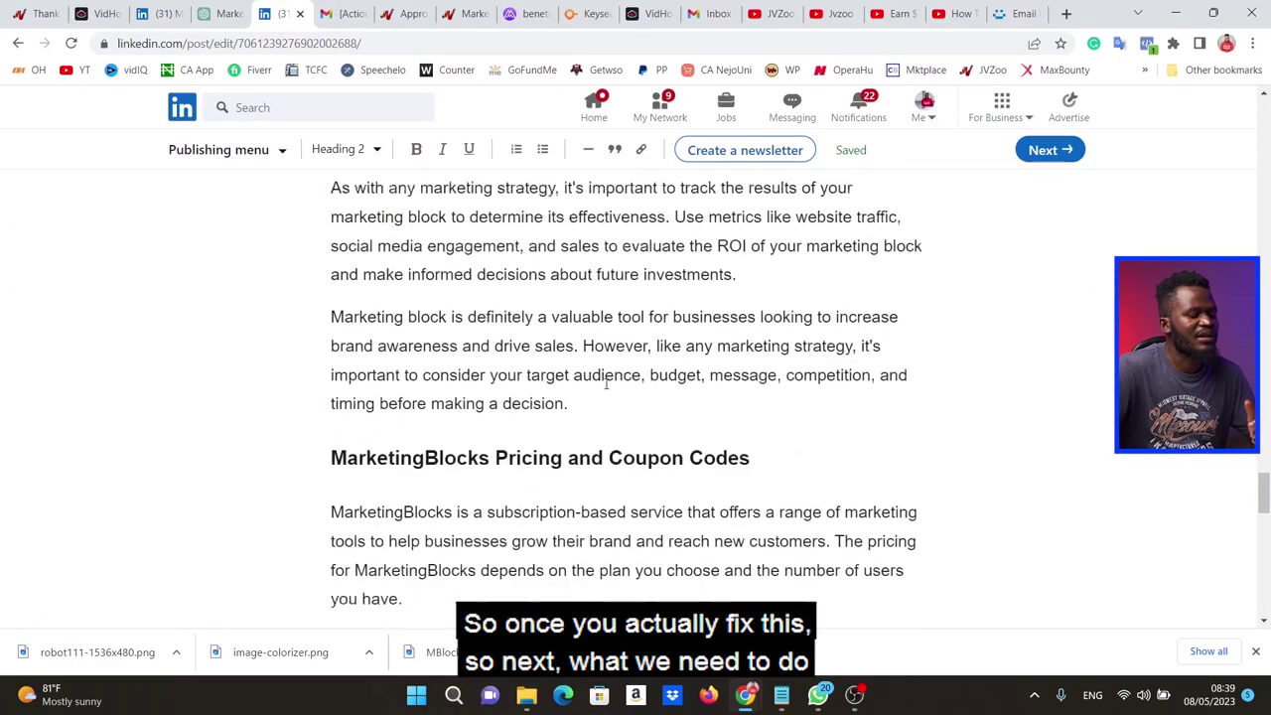
Upload MBlocks-Desktop from Downloads as the article's cover image.
scroll(605, 387, up, 15)
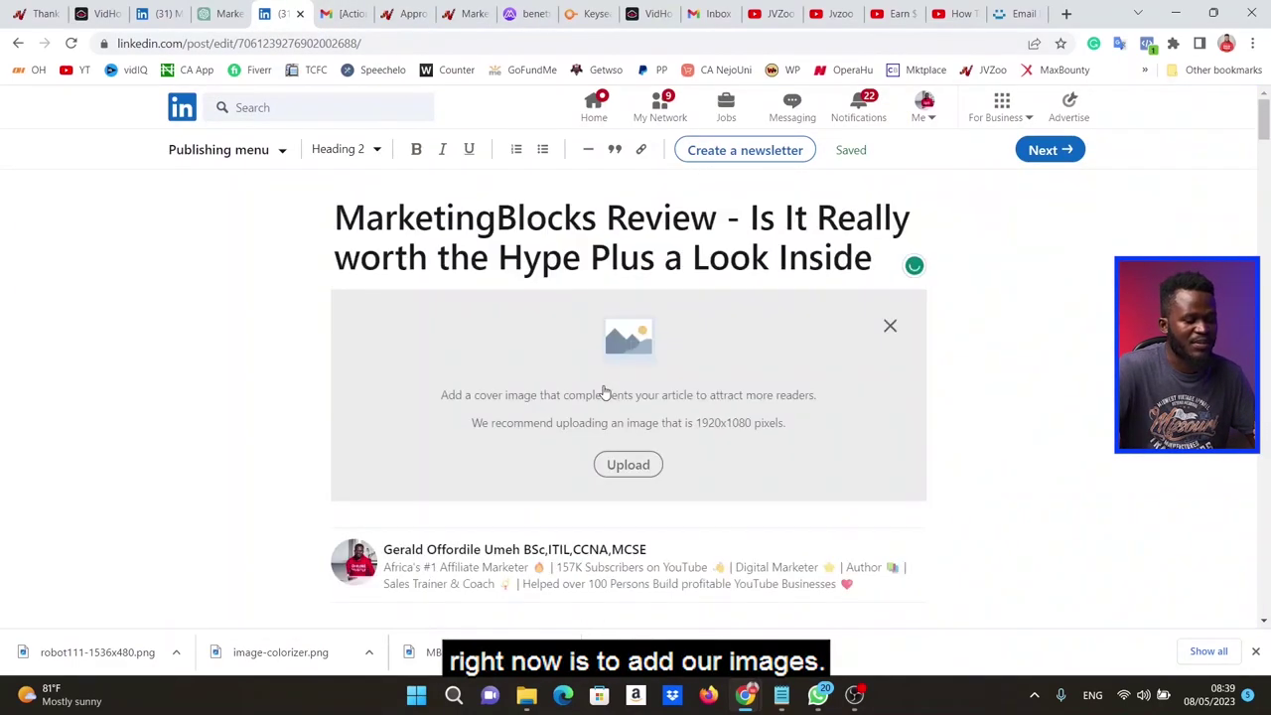
click(633, 469)
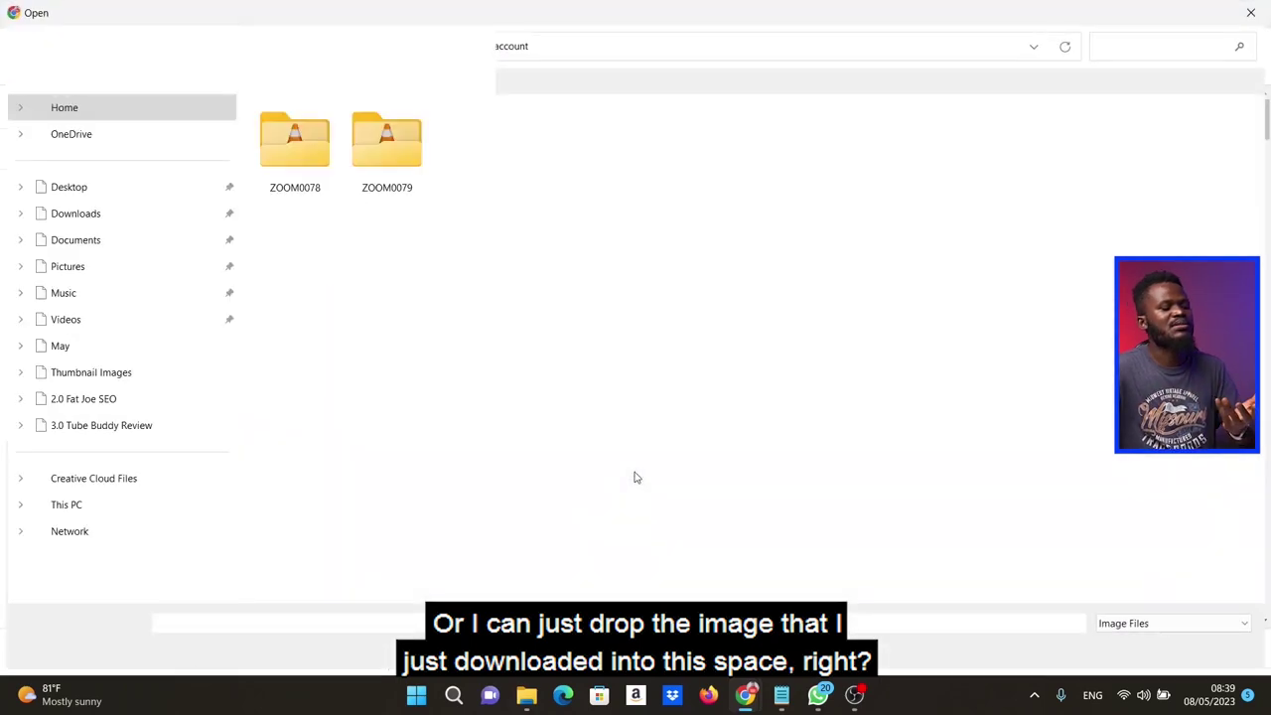
click(99, 216)
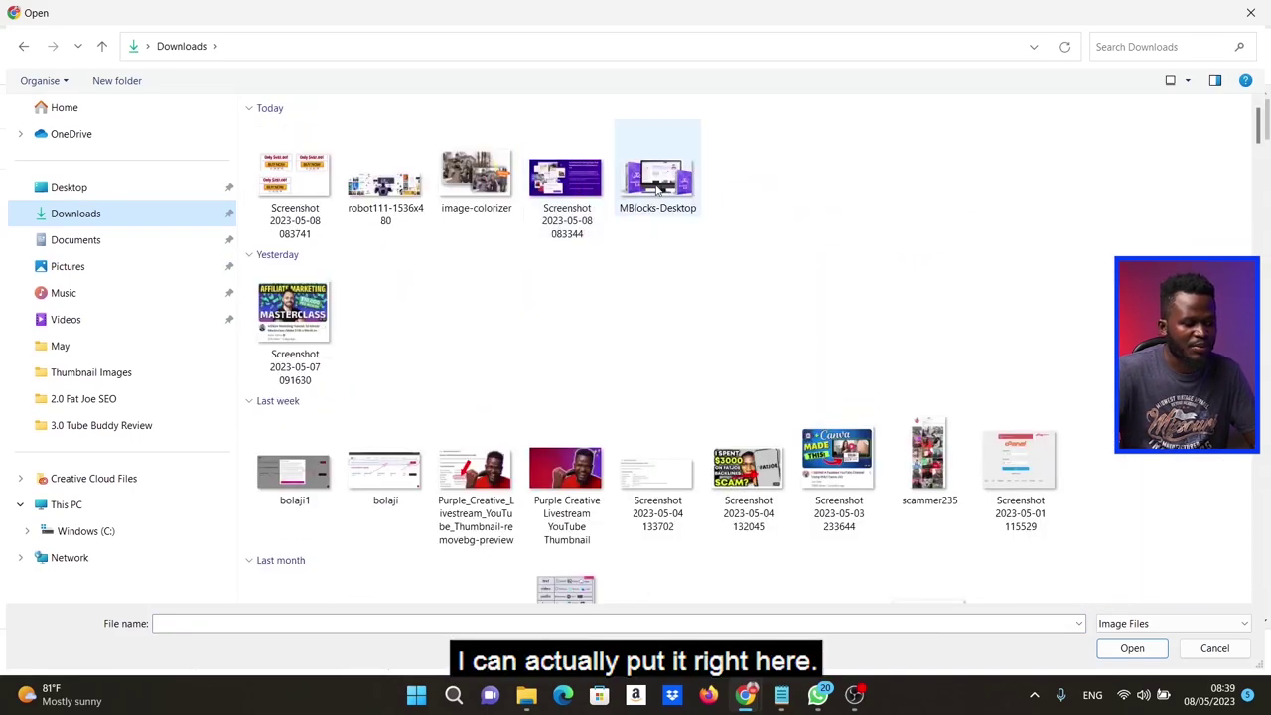
double_click(658, 188)
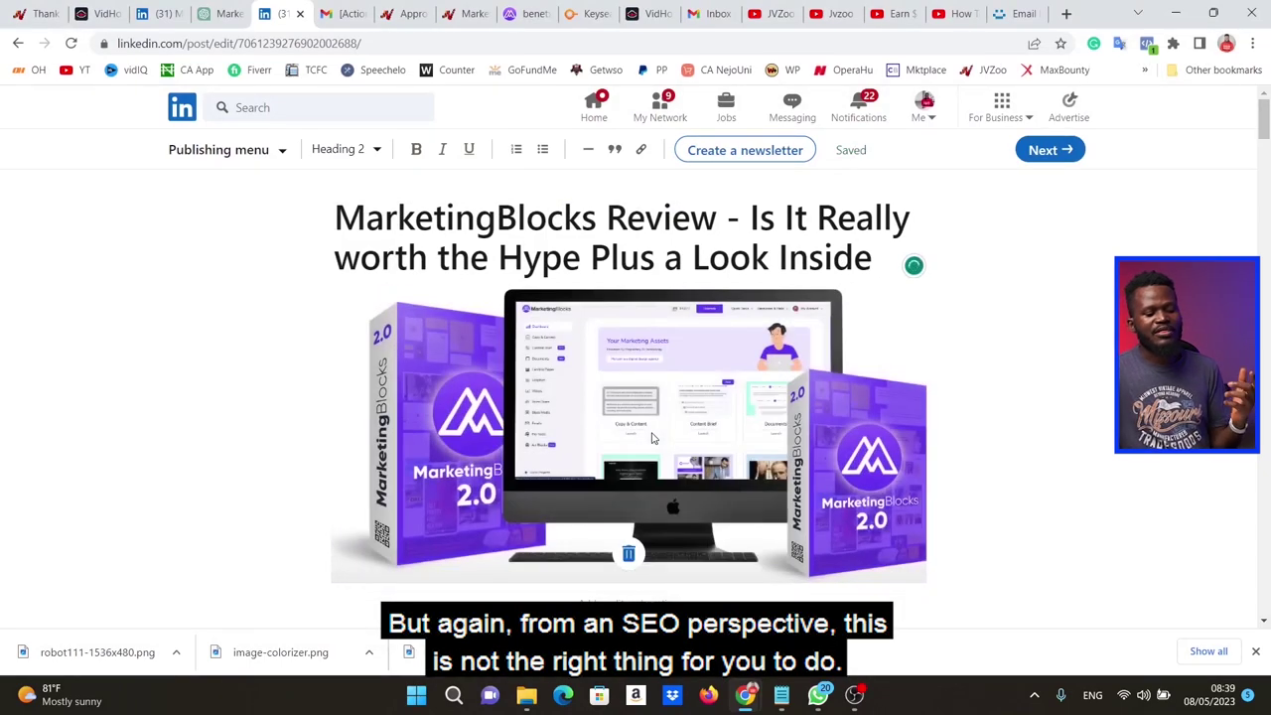
Replace the cover with the same file renamed 'Marketing Blocks Image'.
click(629, 554)
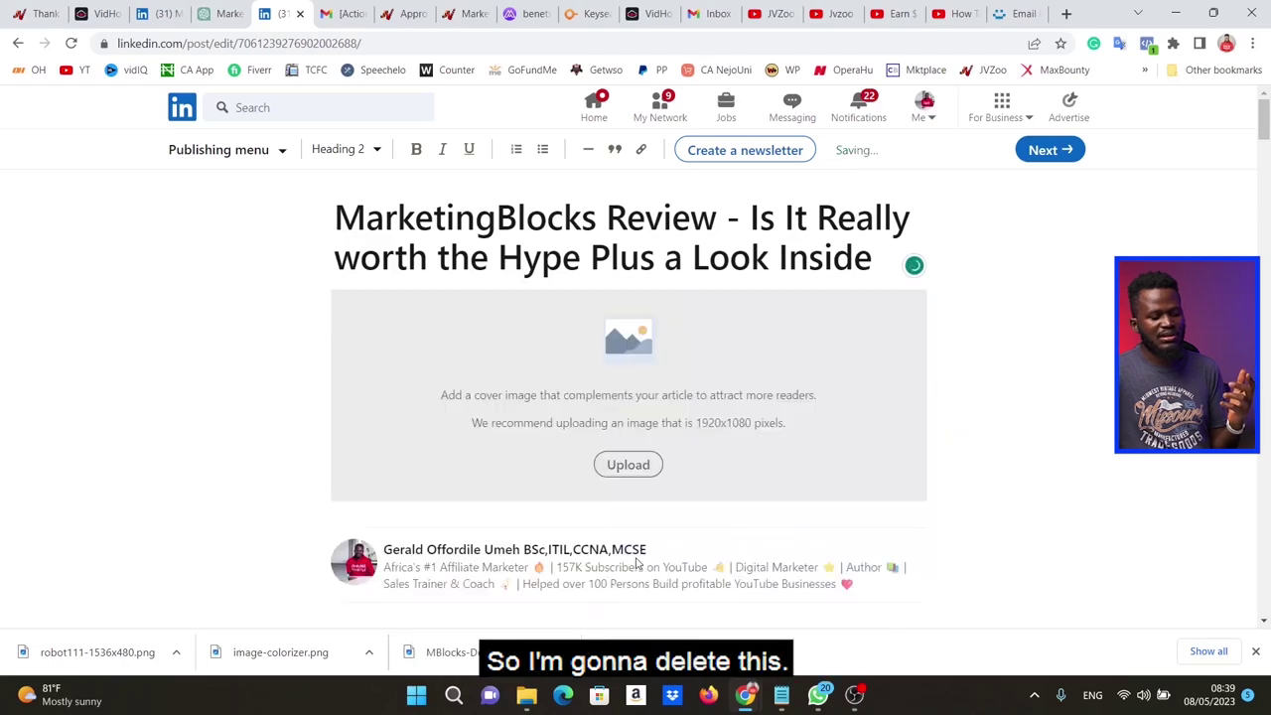
click(628, 465)
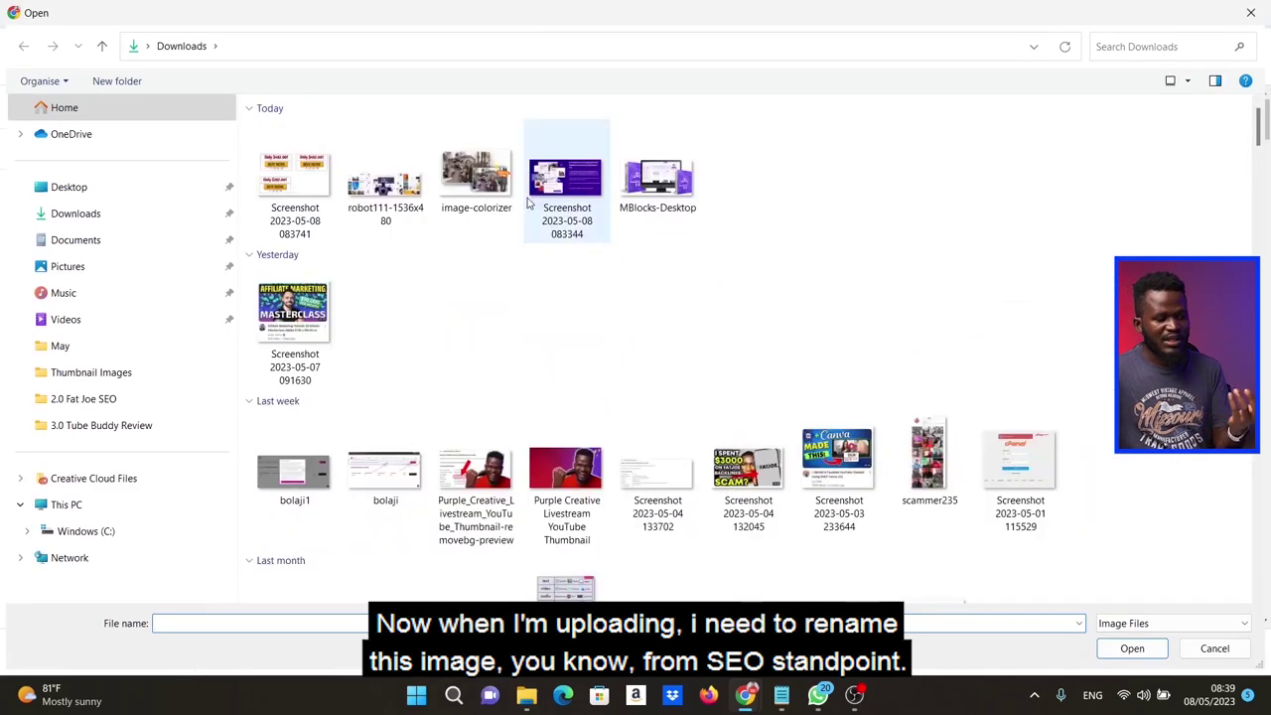
click(662, 216)
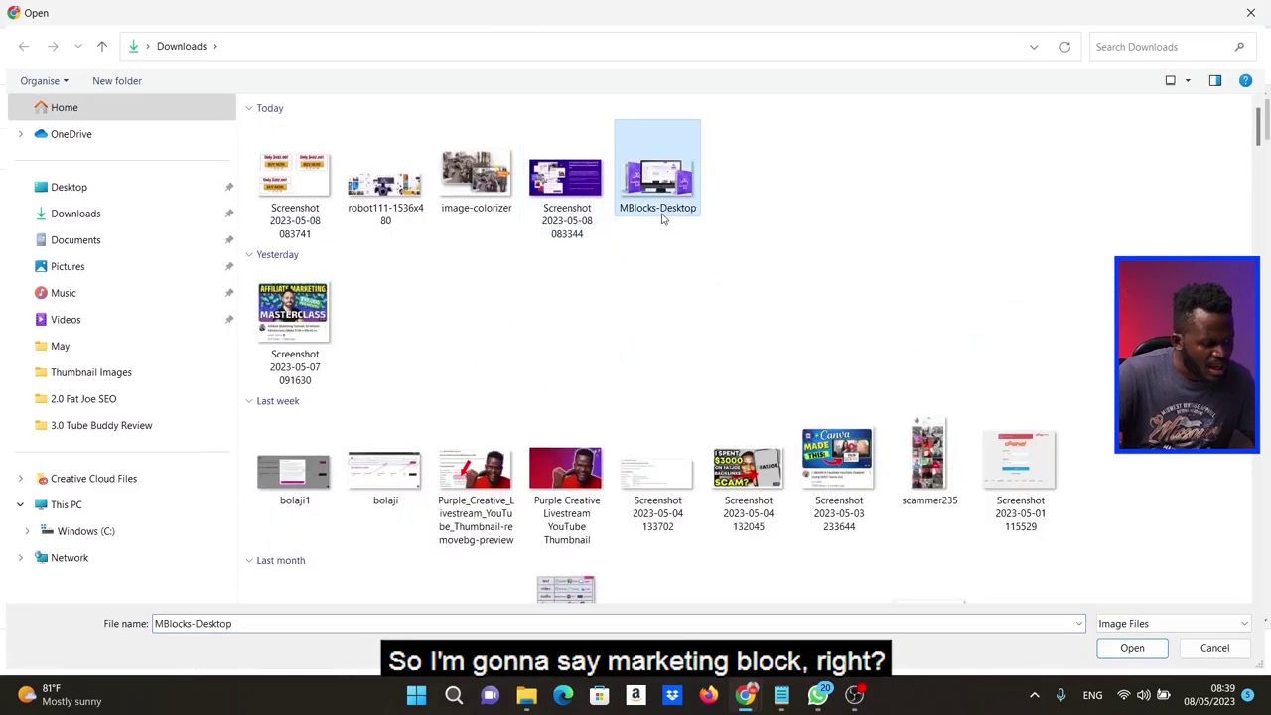
click(657, 208)
text(Marketing Blocks Image)
key(Return)
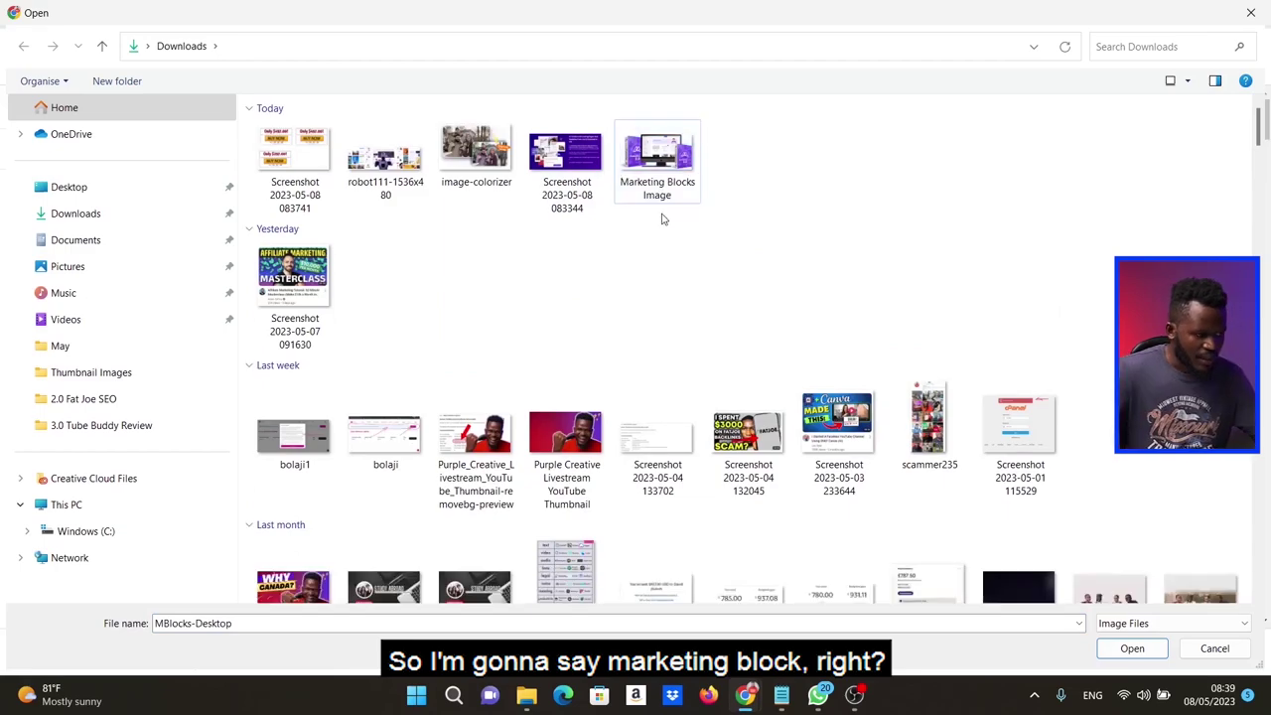
click(667, 164)
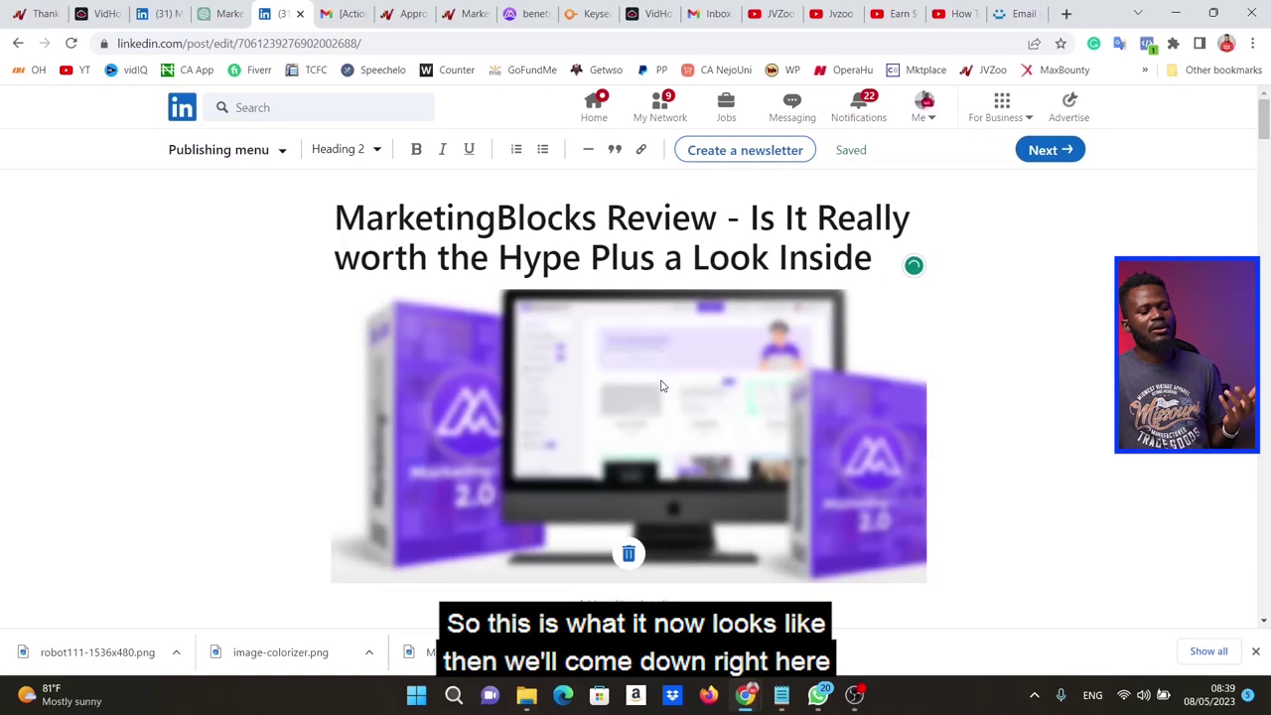
scroll(944, 375, down, 8)
scroll(943, 375, down, 8)
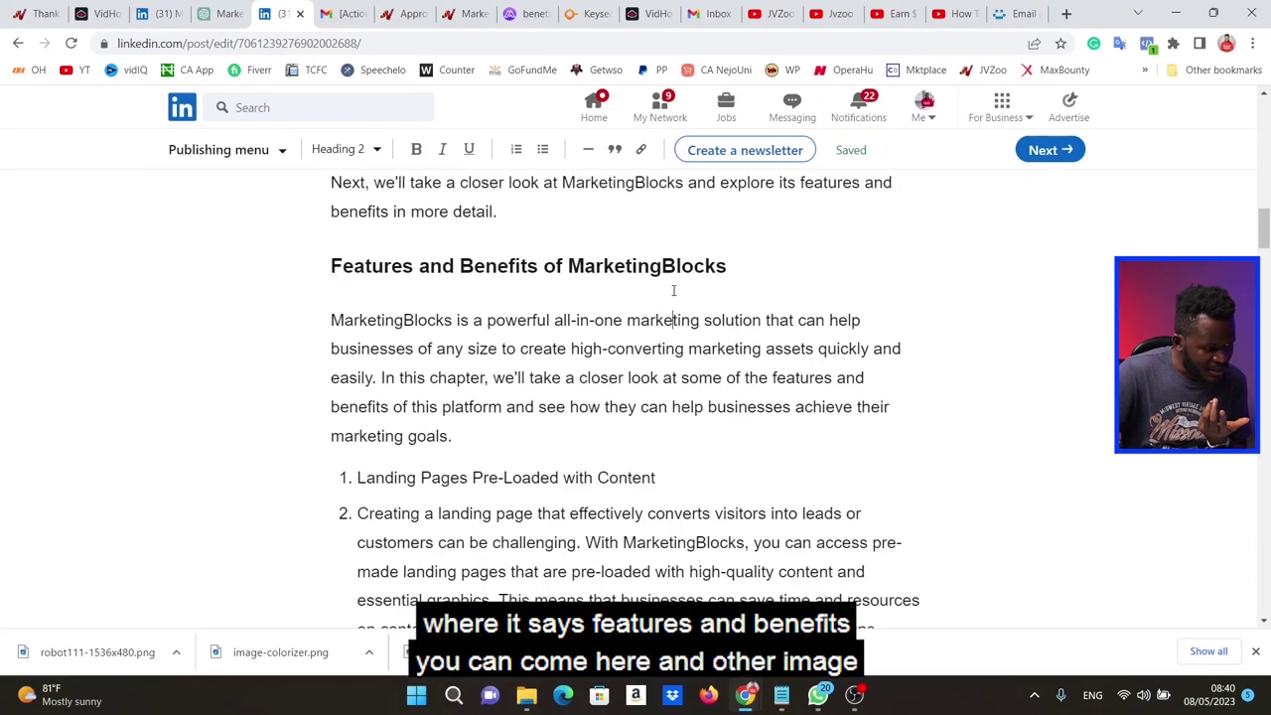
Insert robot111-1536x480 from Downloads on a new line below the Features and Benefits heading.
key(Return)
click(304, 318)
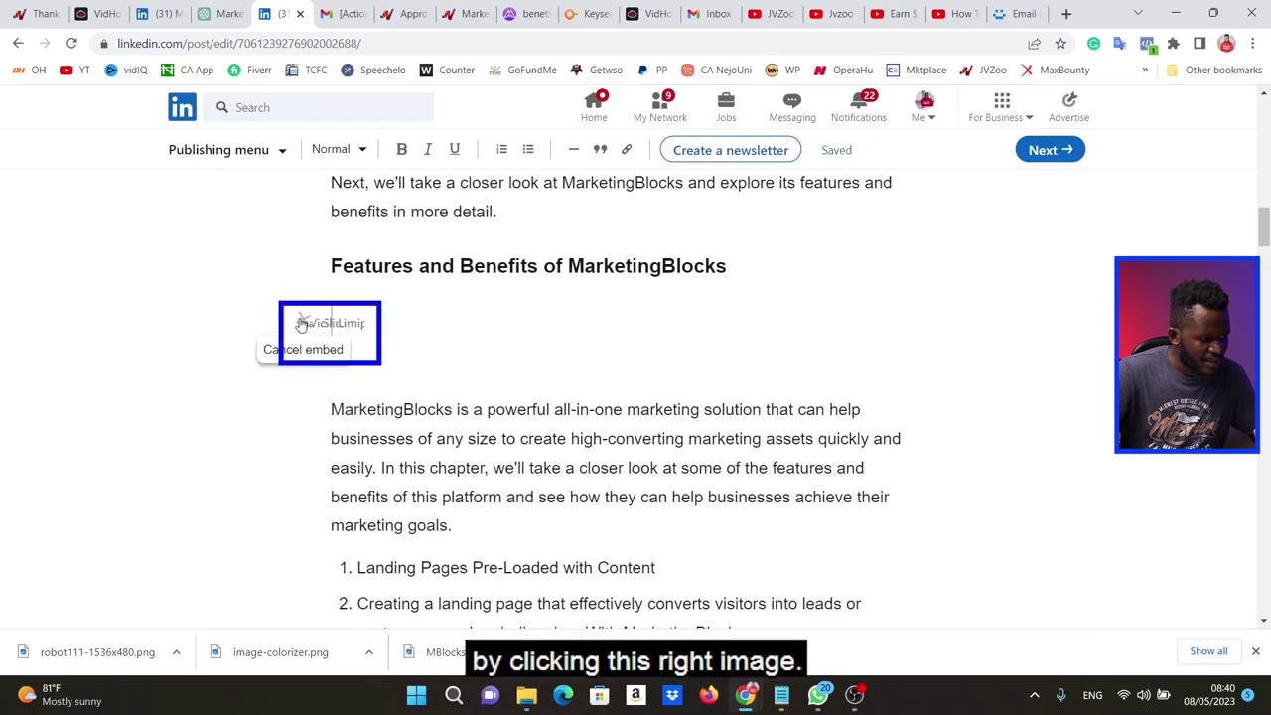
click(393, 326)
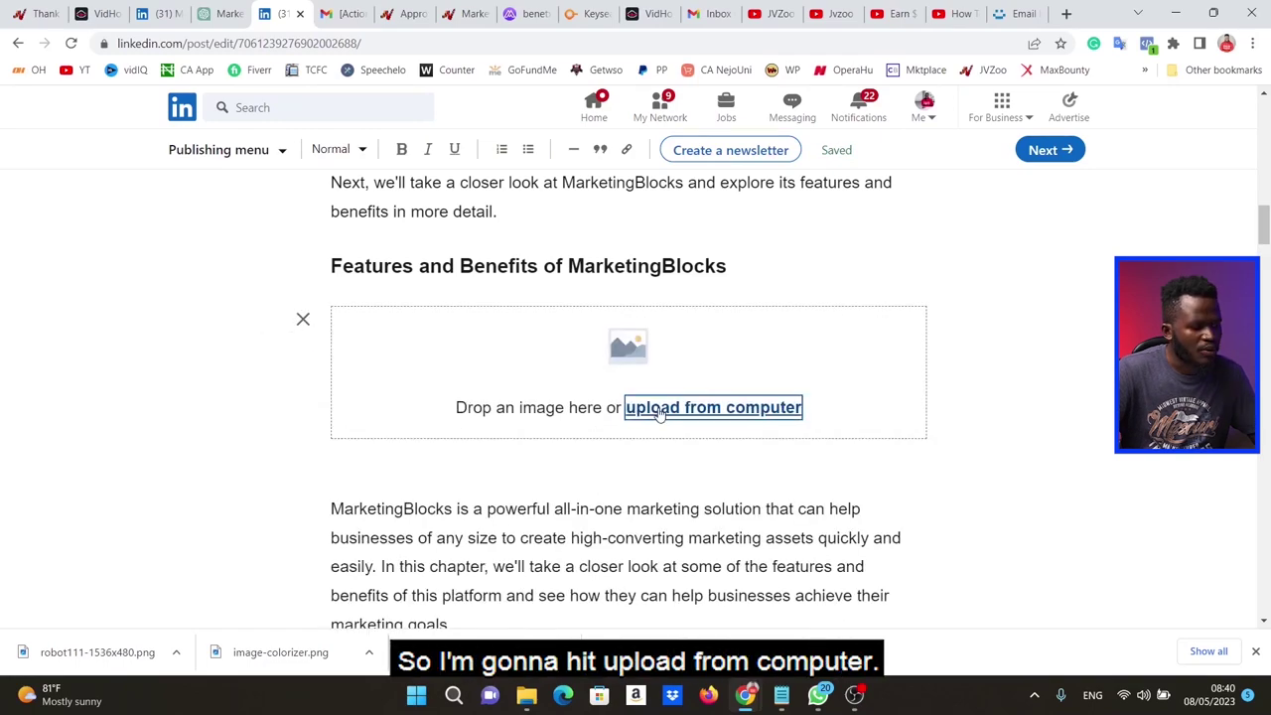
click(668, 410)
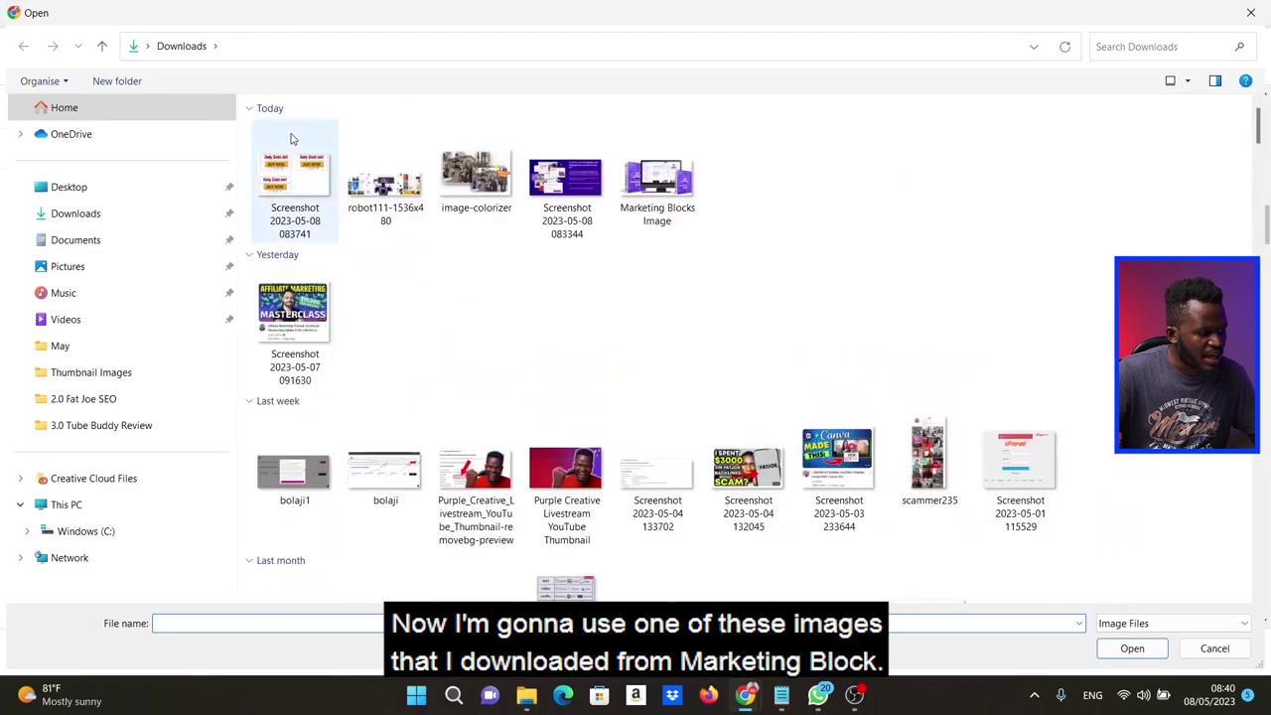
click(382, 188)
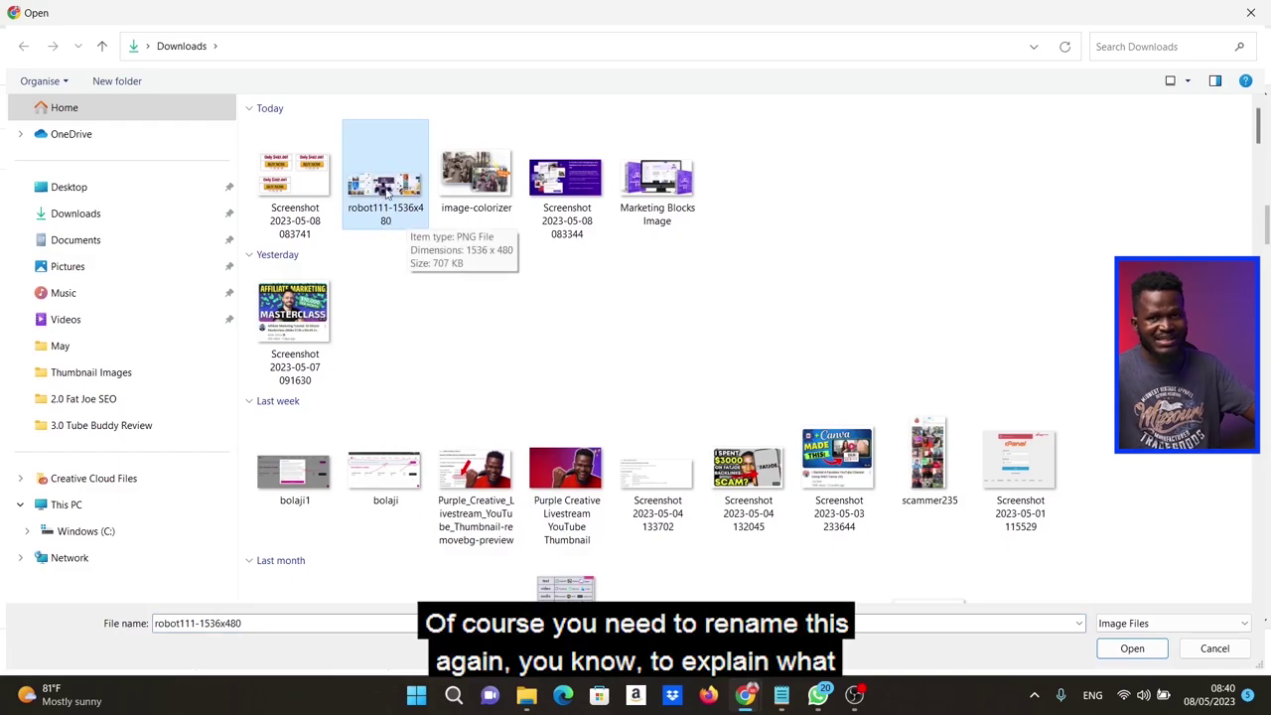
double_click(387, 189)
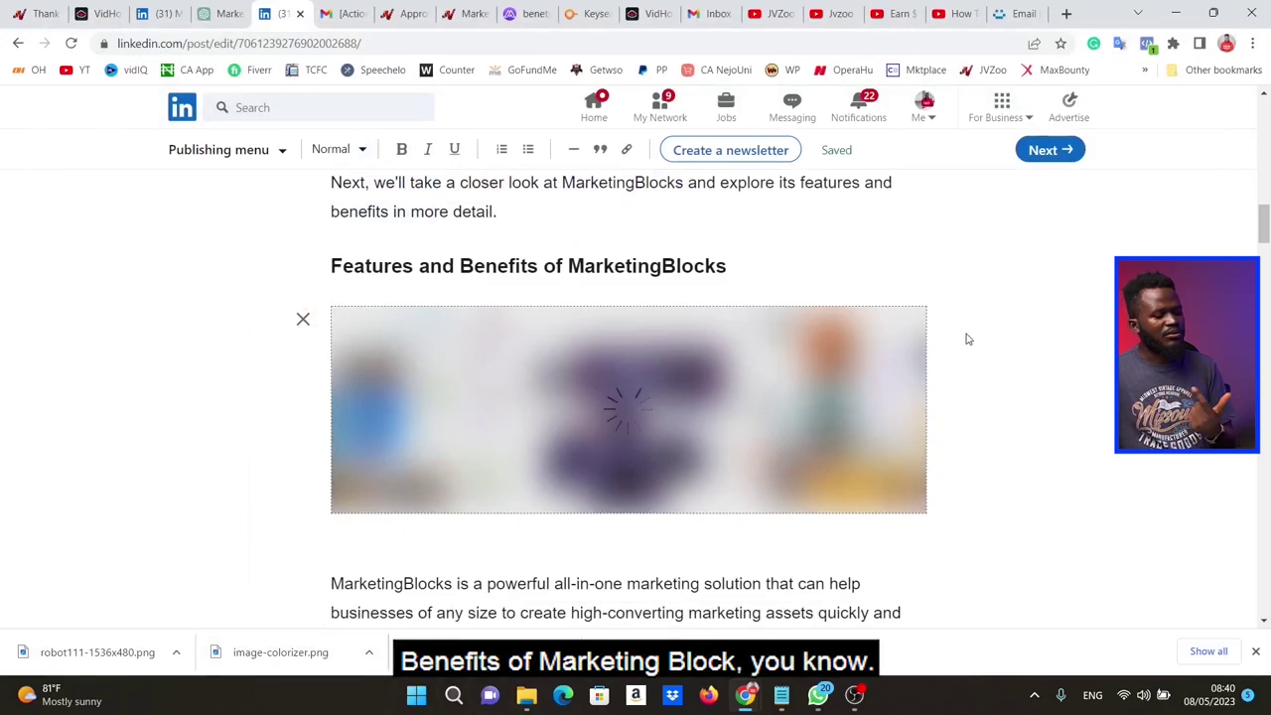
scroll(969, 340, up, 6)
scroll(968, 340, down, 2)
scroll(969, 337, up, 7)
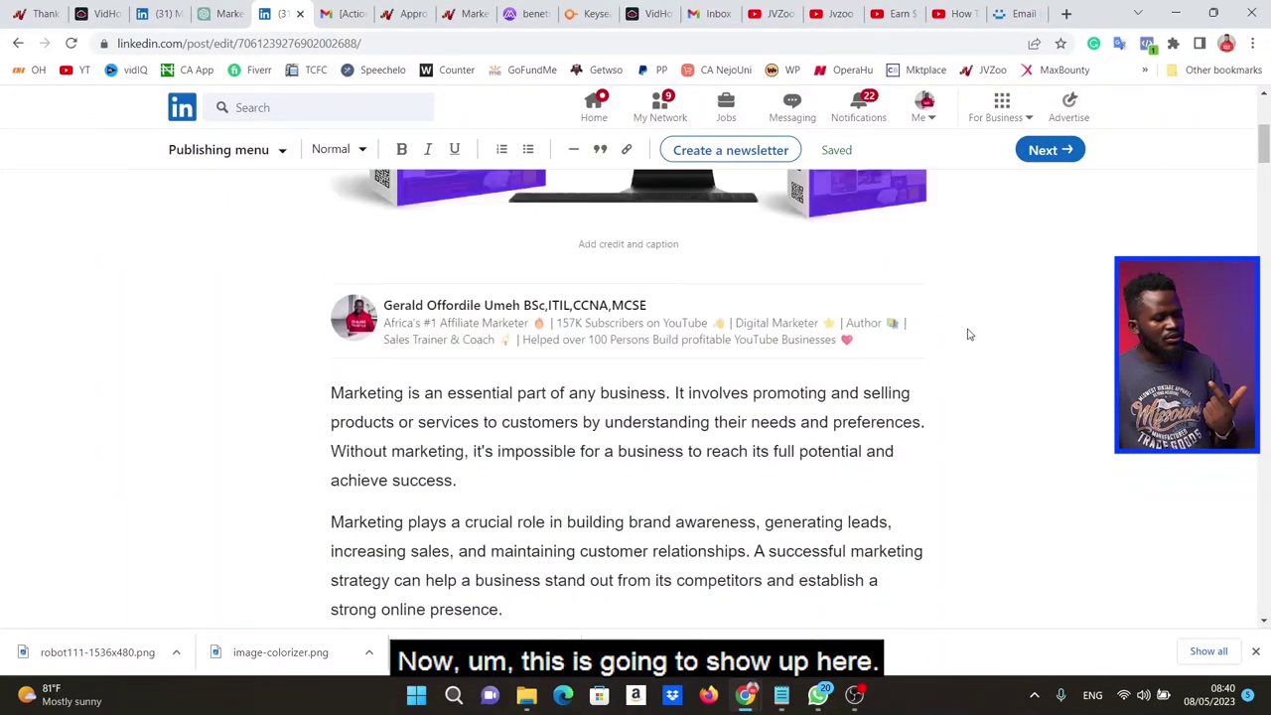
scroll(969, 335, up, 2)
Upload the image-colorizer picture from Downloads under the How Marketing Blocks Work heading.
scroll(968, 335, down, 12)
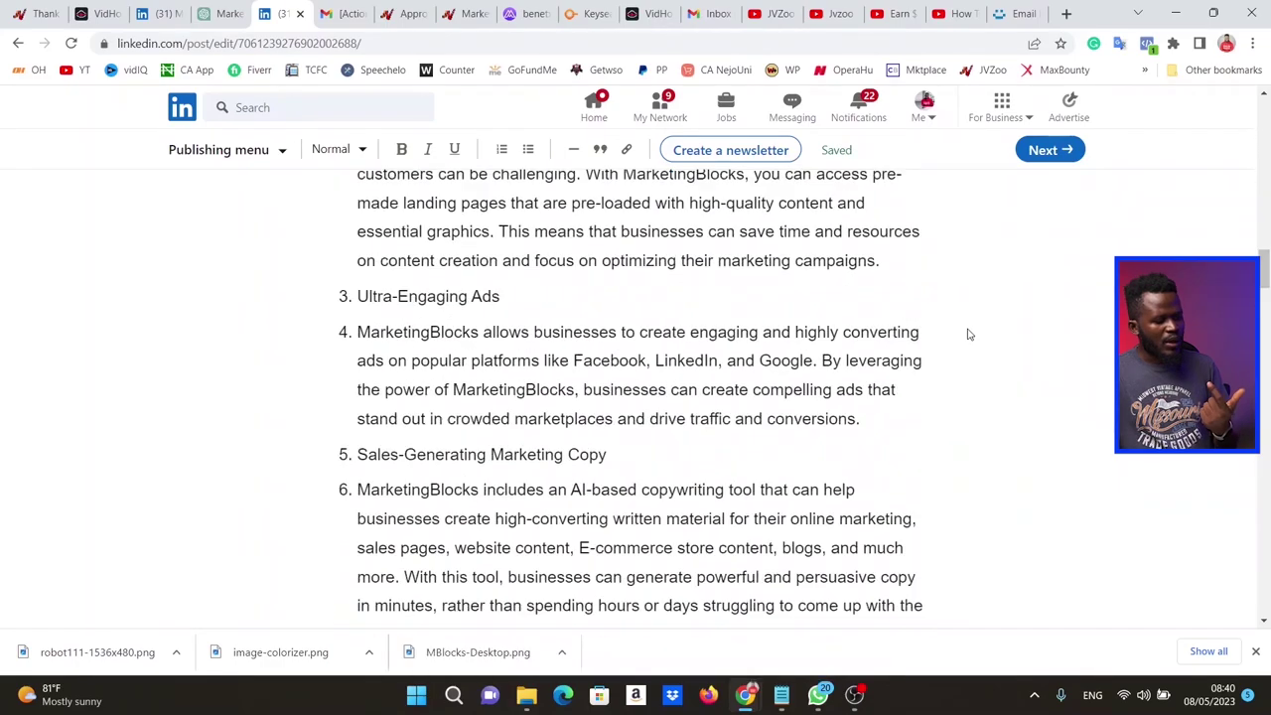
scroll(968, 334, down, 9)
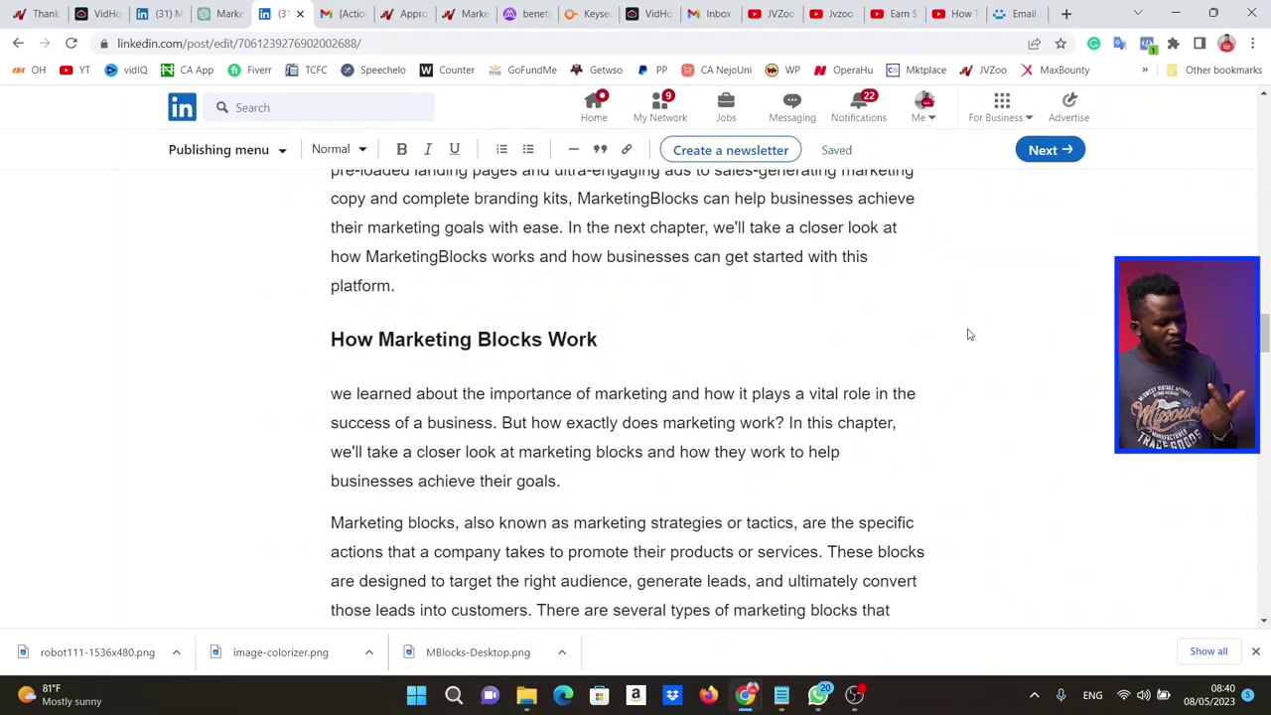
scroll(968, 335, down, 1)
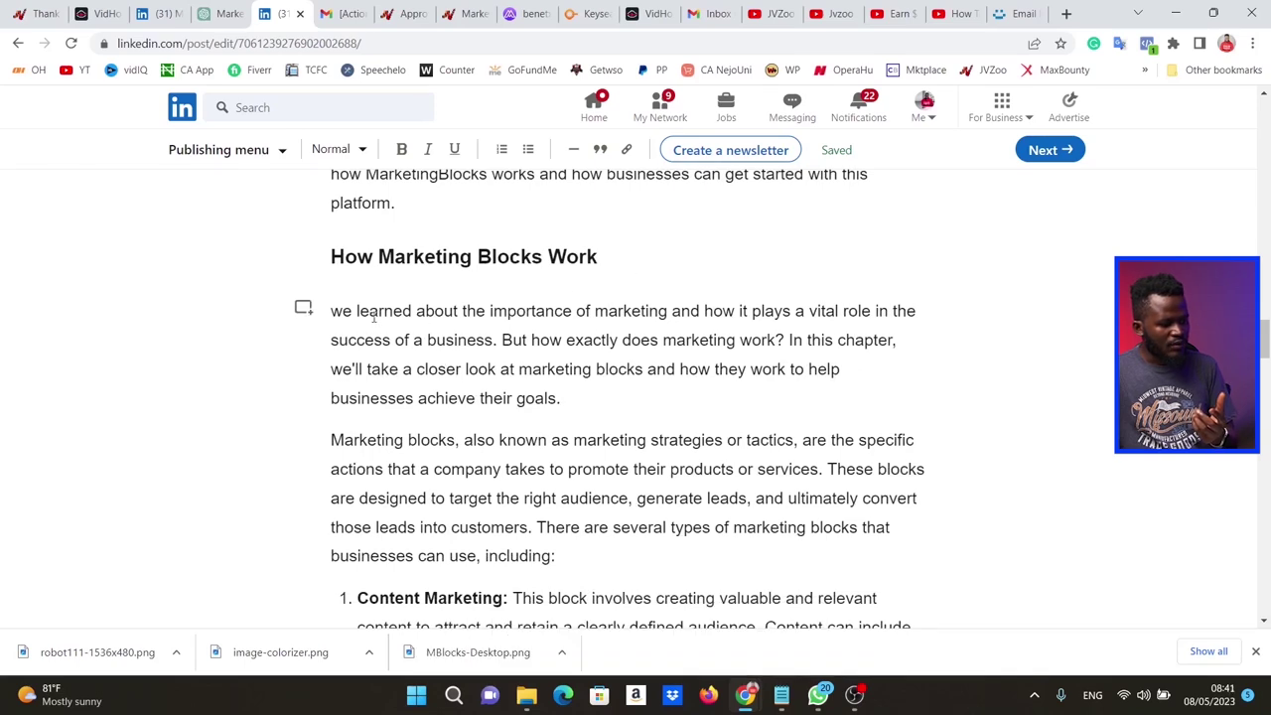
click(304, 310)
click(405, 316)
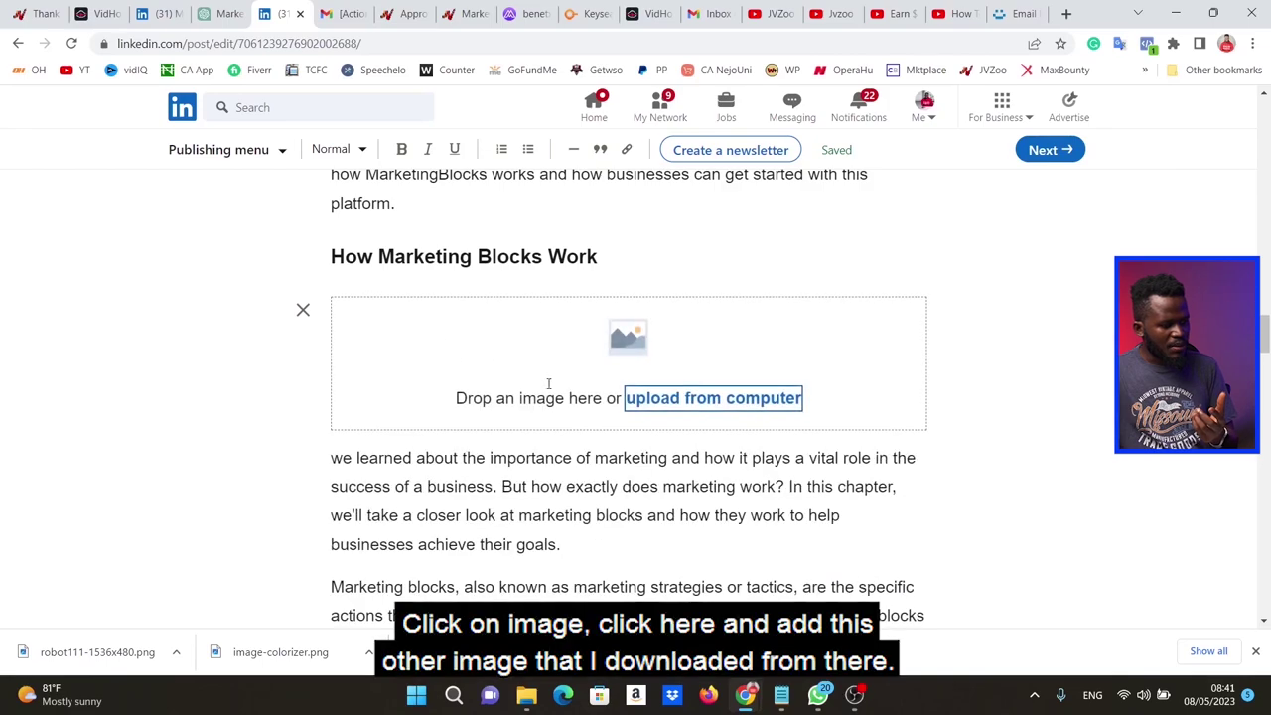
click(690, 405)
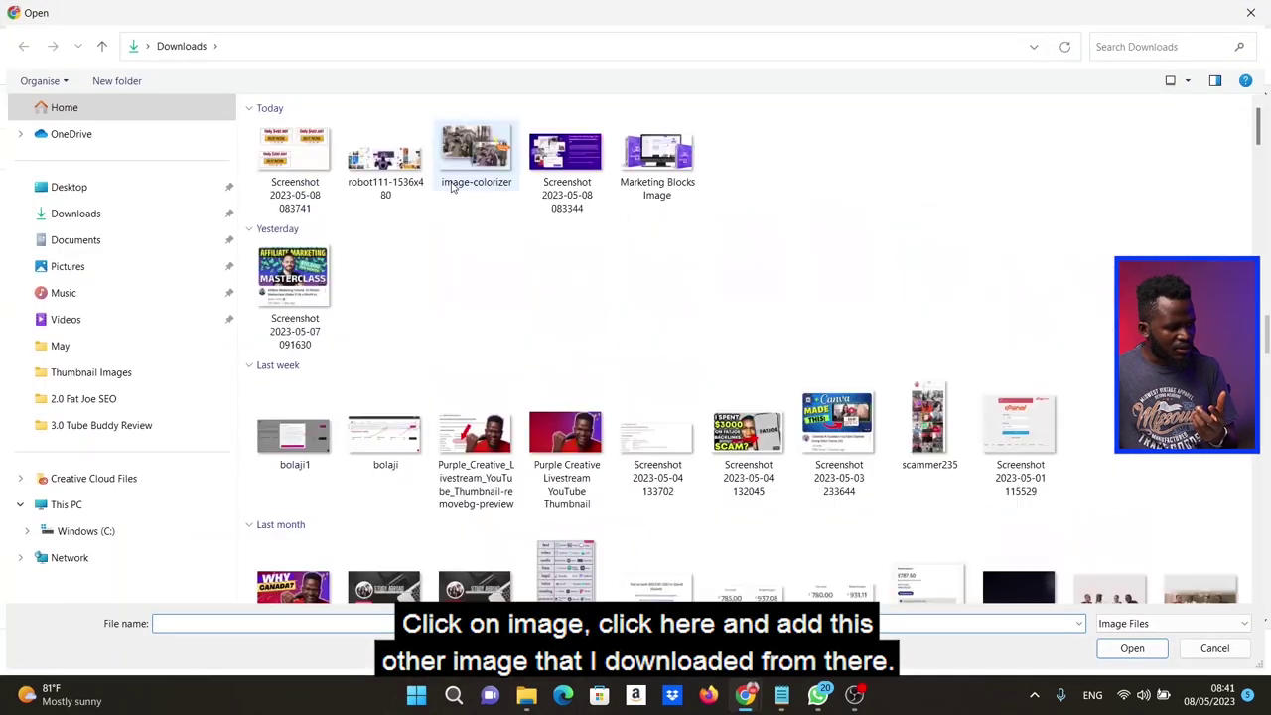
double_click(478, 149)
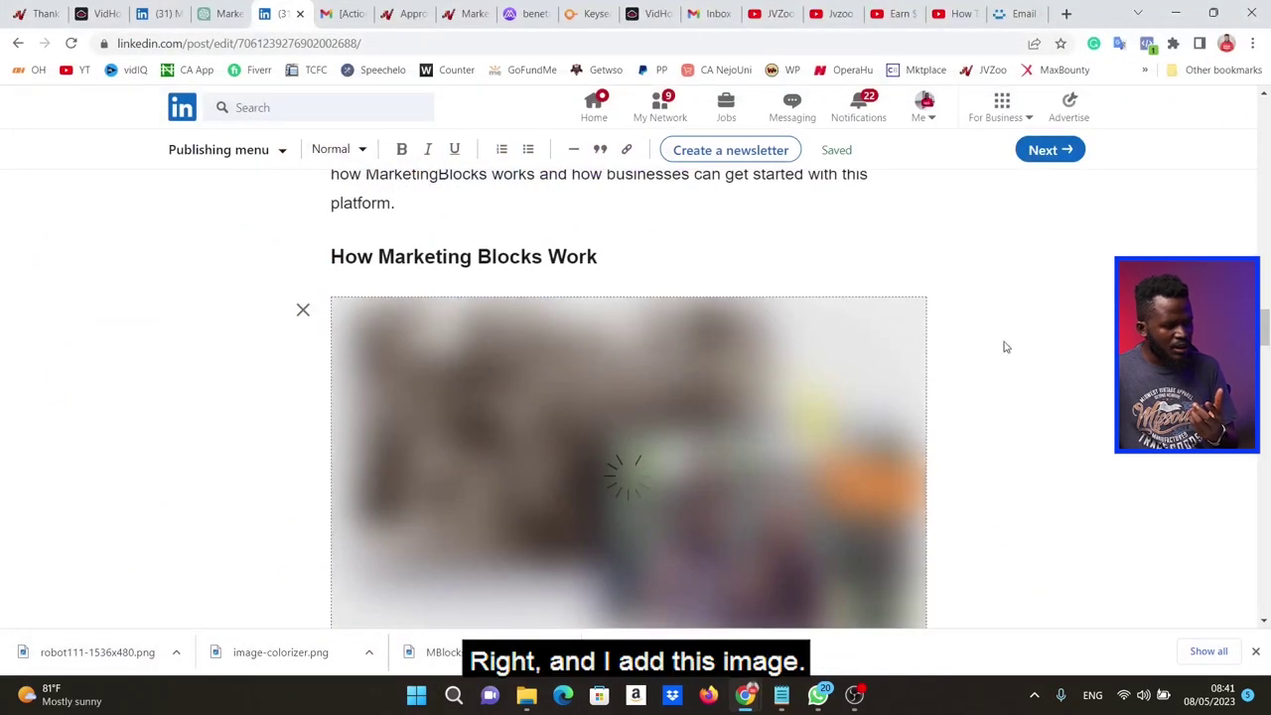
scroll(1003, 345, down, 15)
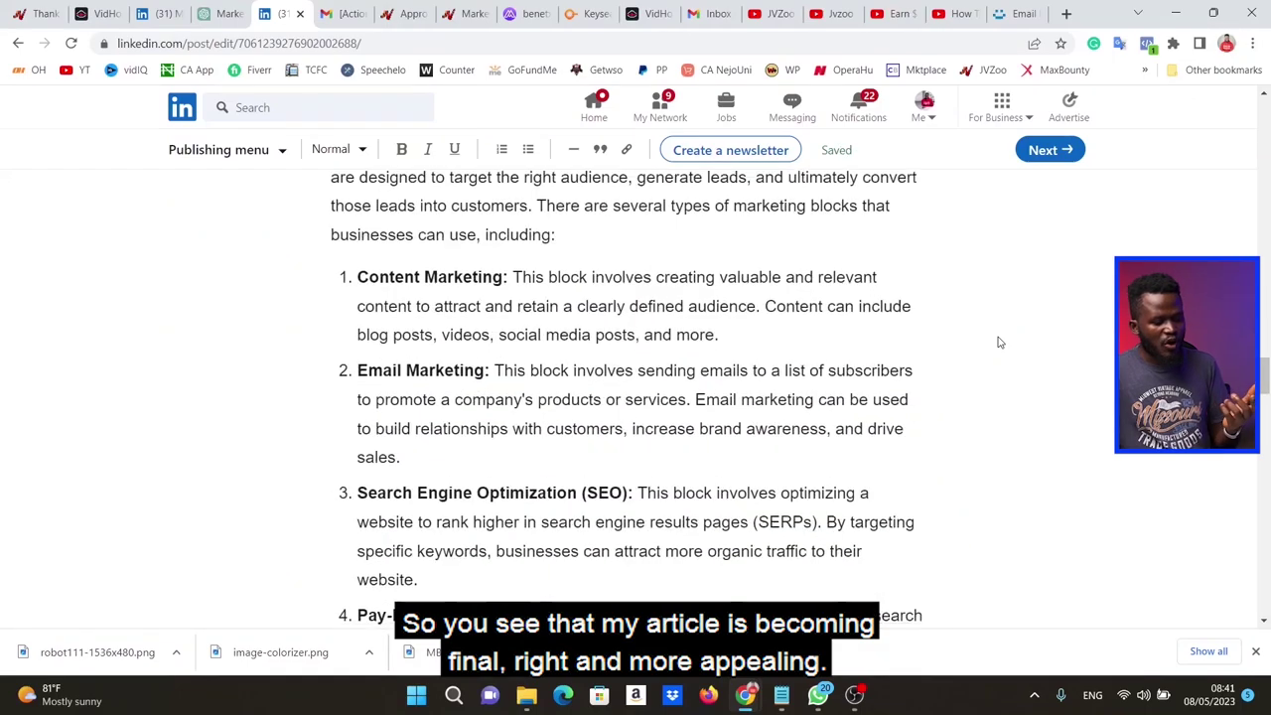
scroll(1000, 343, down, 15)
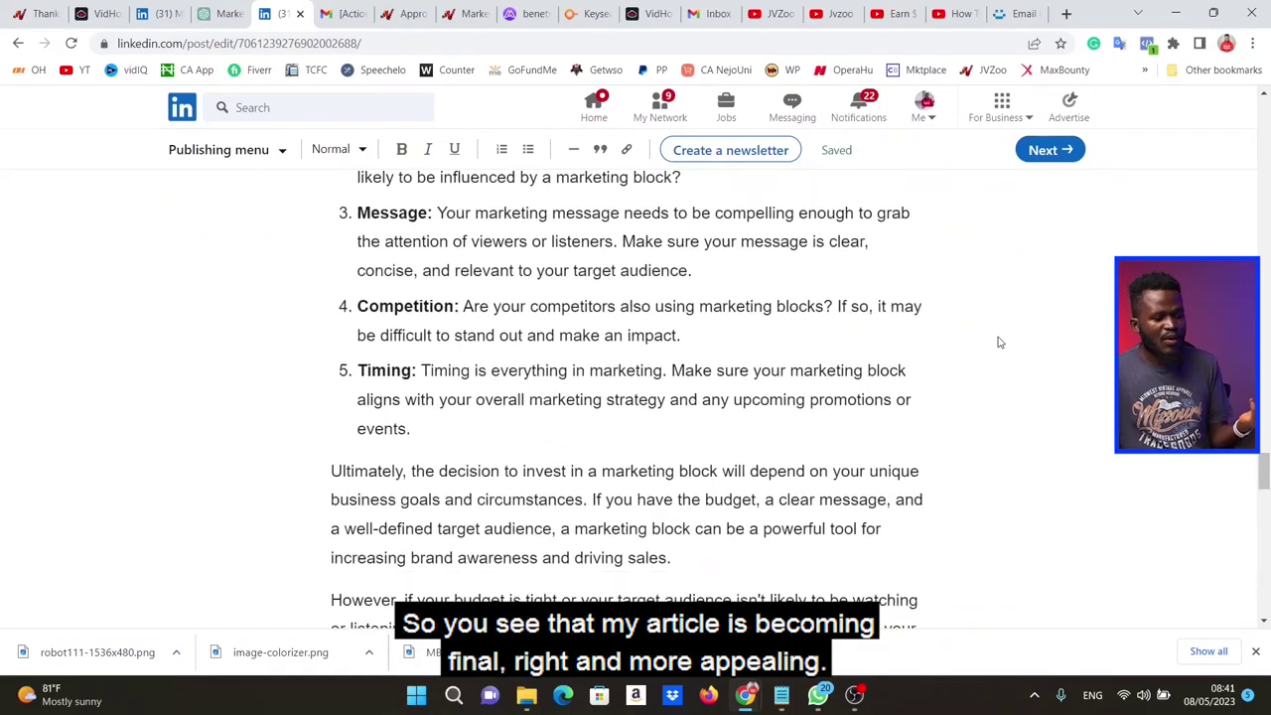
scroll(1001, 342, down, 5)
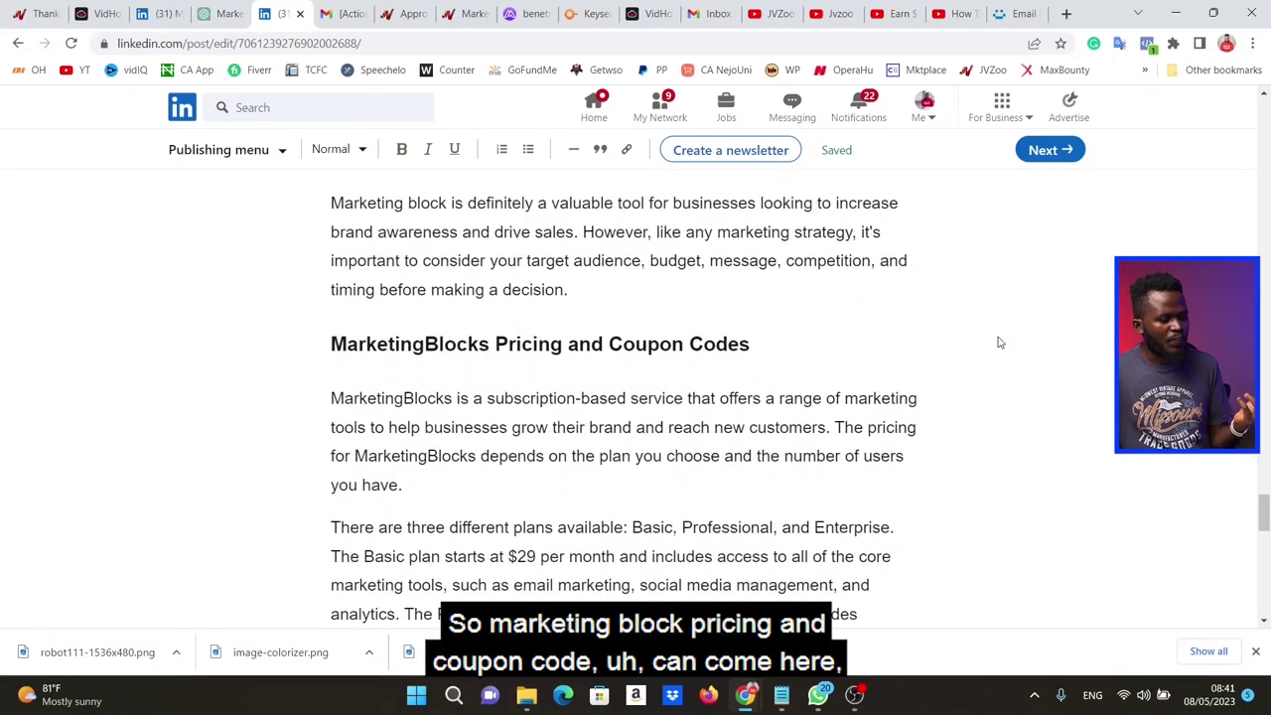
scroll(1000, 343, down, 1)
click(347, 287)
click(328, 312)
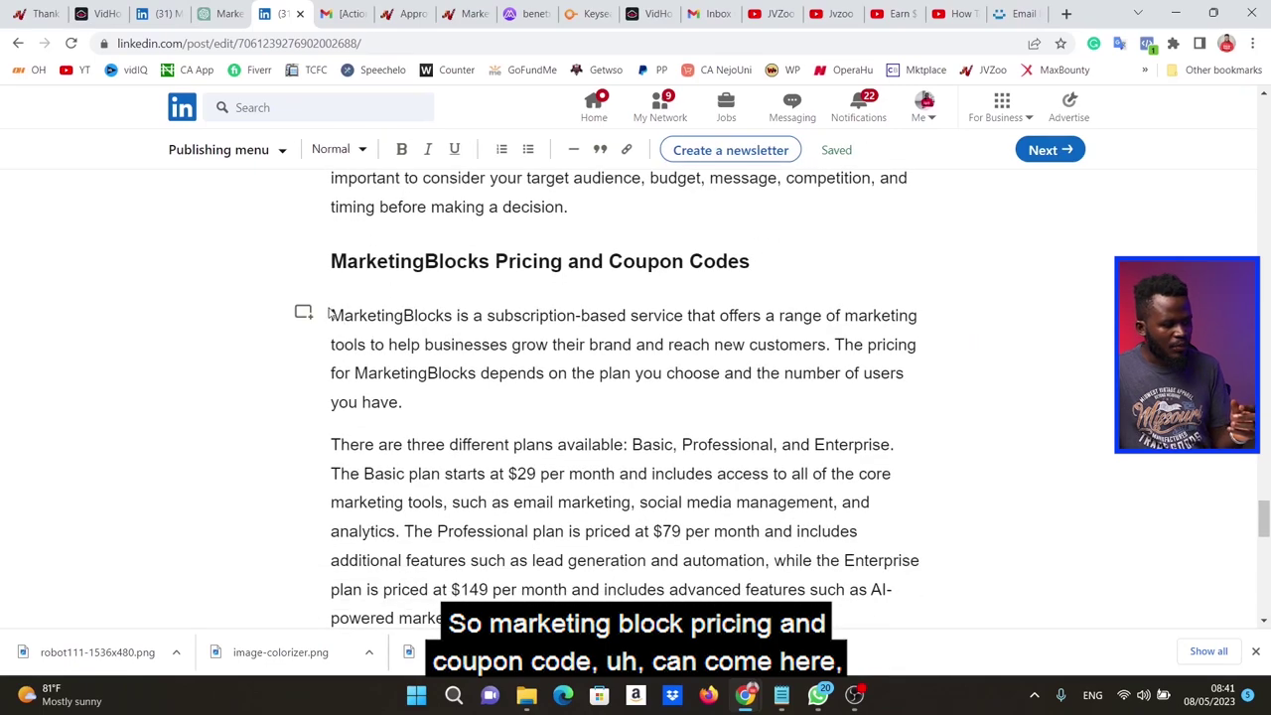
click(303, 313)
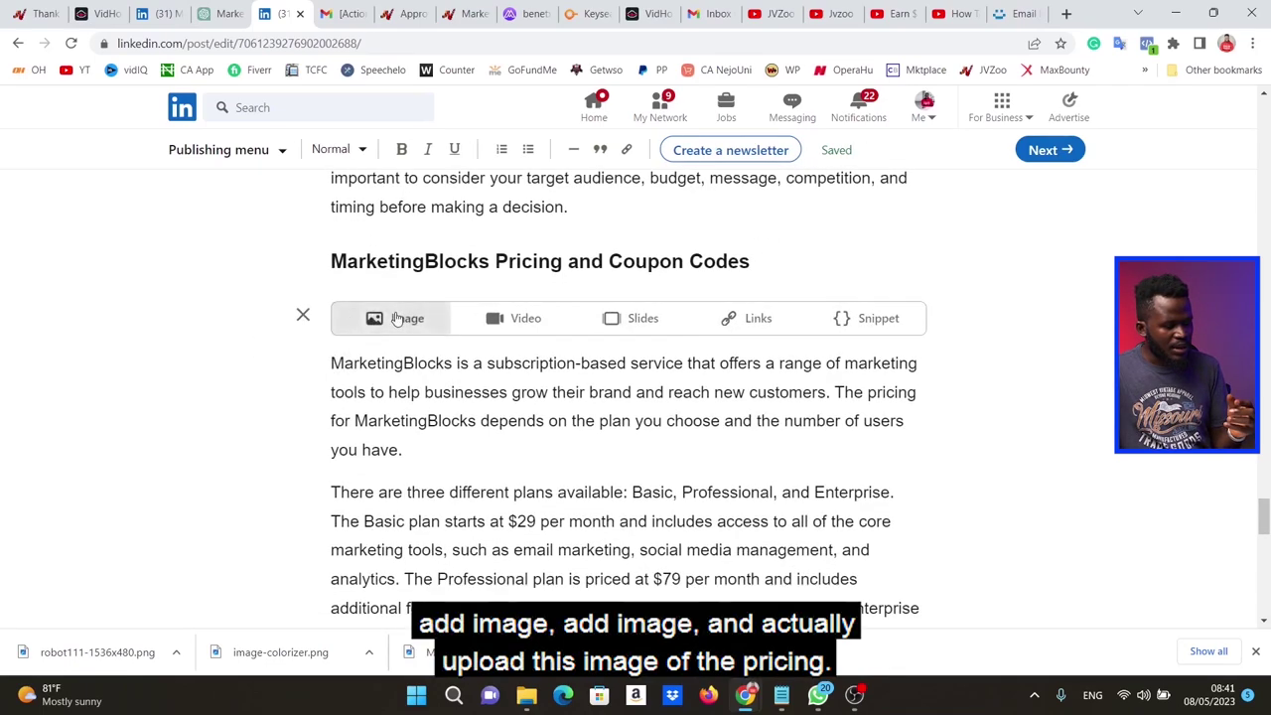
click(385, 318)
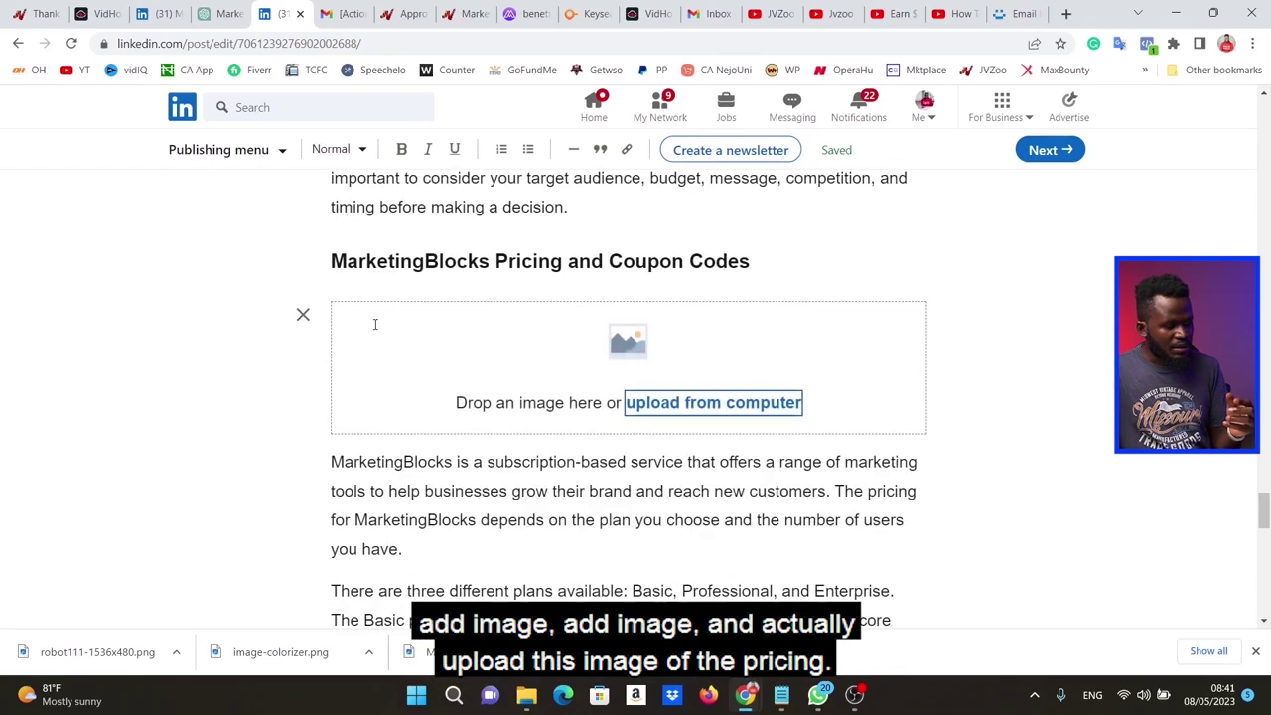
click(666, 403)
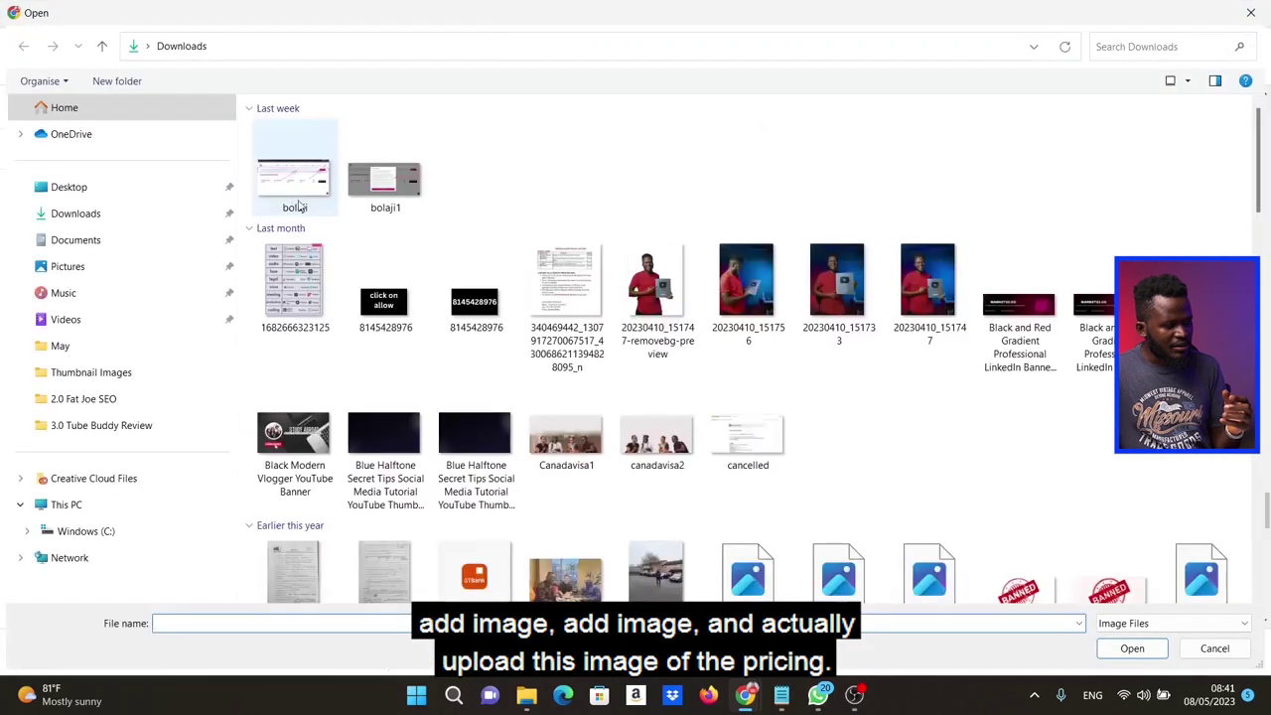
key(Escape)
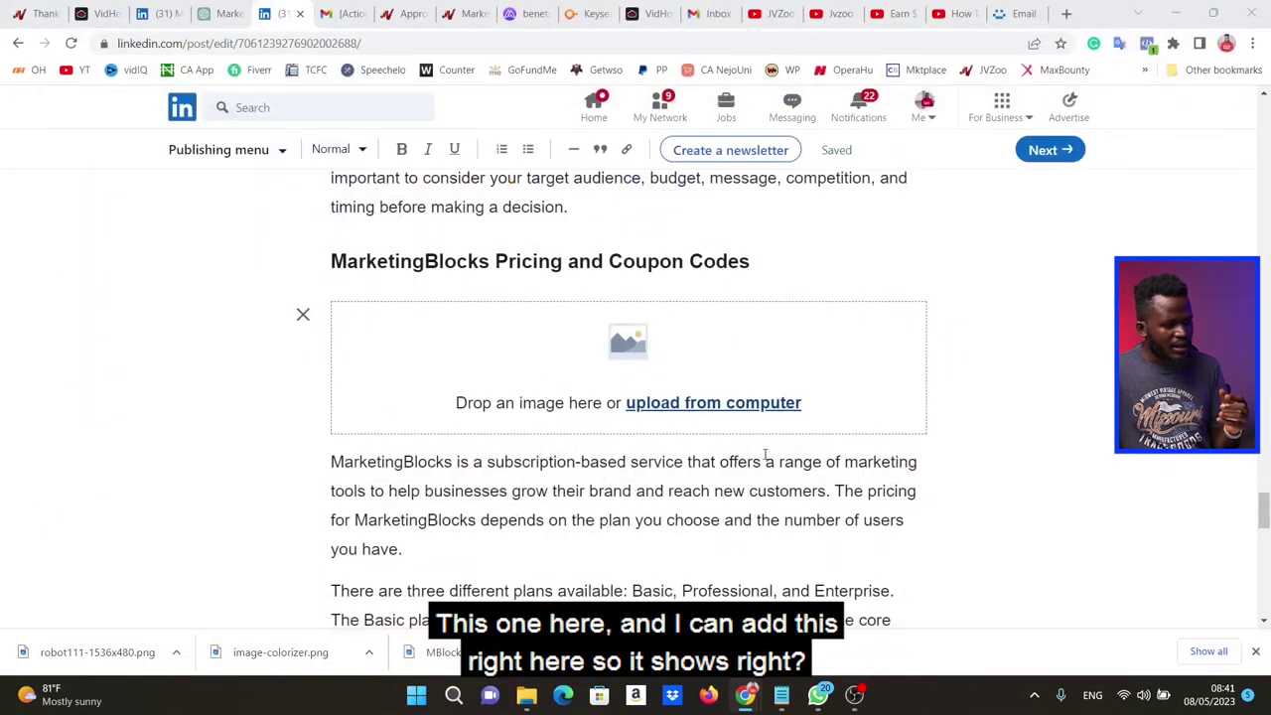
scroll(973, 440, up, 15)
scroll(1044, 437, down, 10)
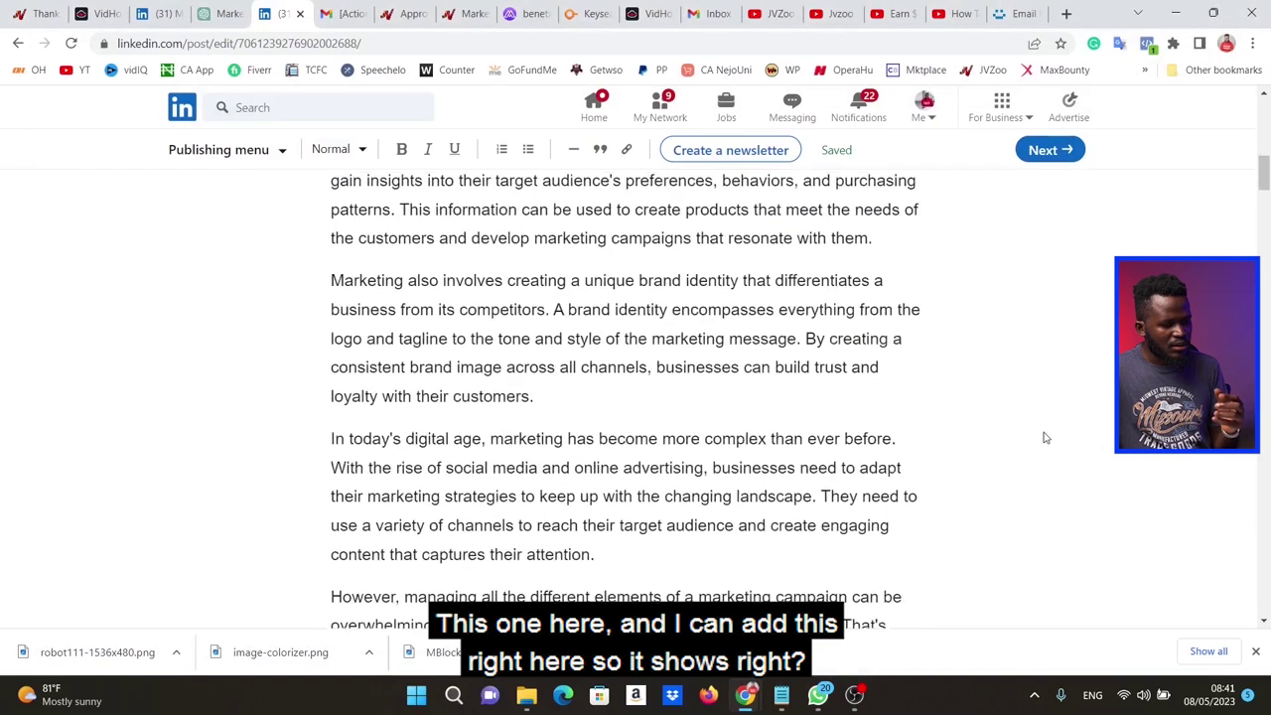
scroll(1044, 437, down, 15)
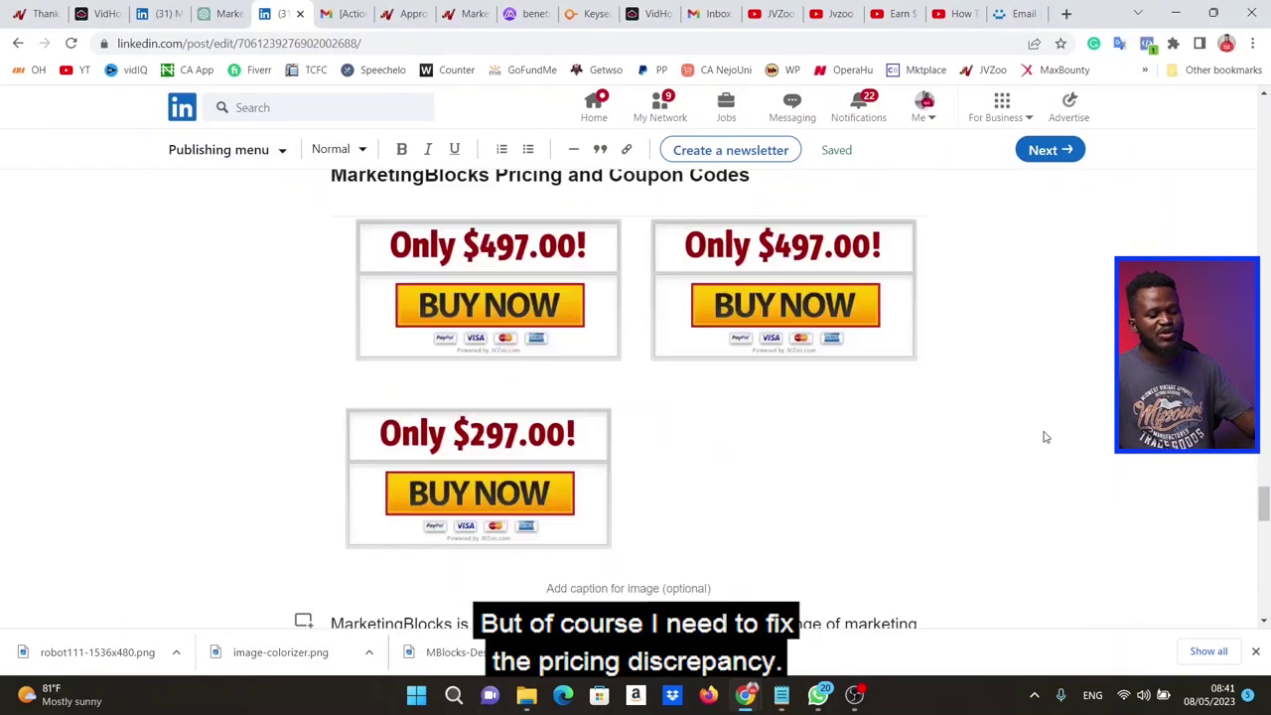
scroll(1044, 437, up, 4)
scroll(555, 550, down, 3)
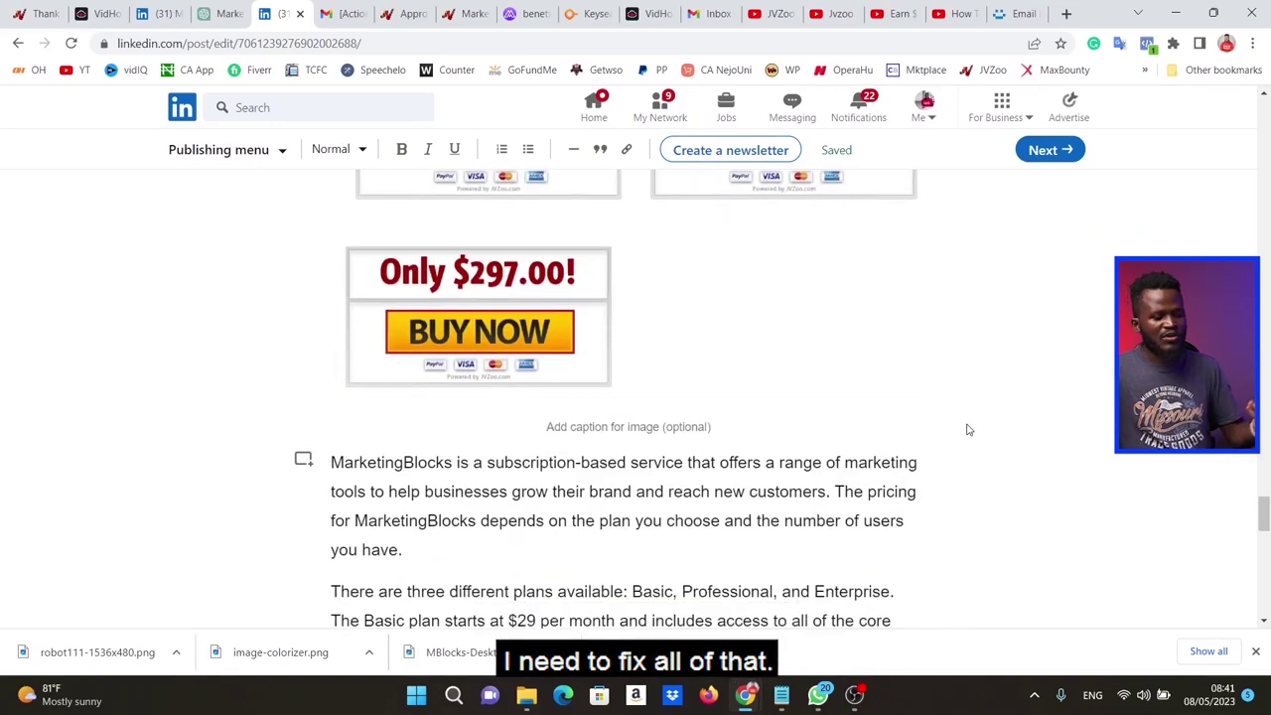
scroll(965, 437, down, 10)
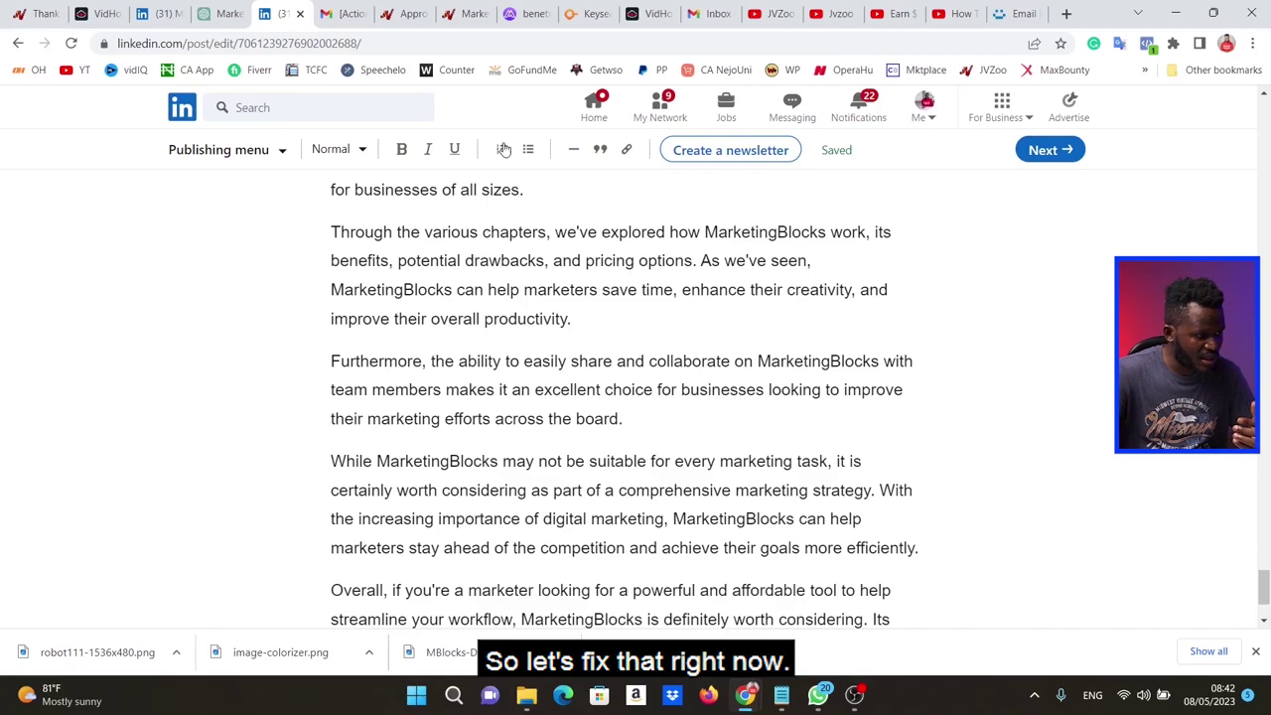
Copy the JVZoo affiliate link for the MarketingBlocks Special BUNDLE Diamond, then return to LinkedIn.
click(409, 13)
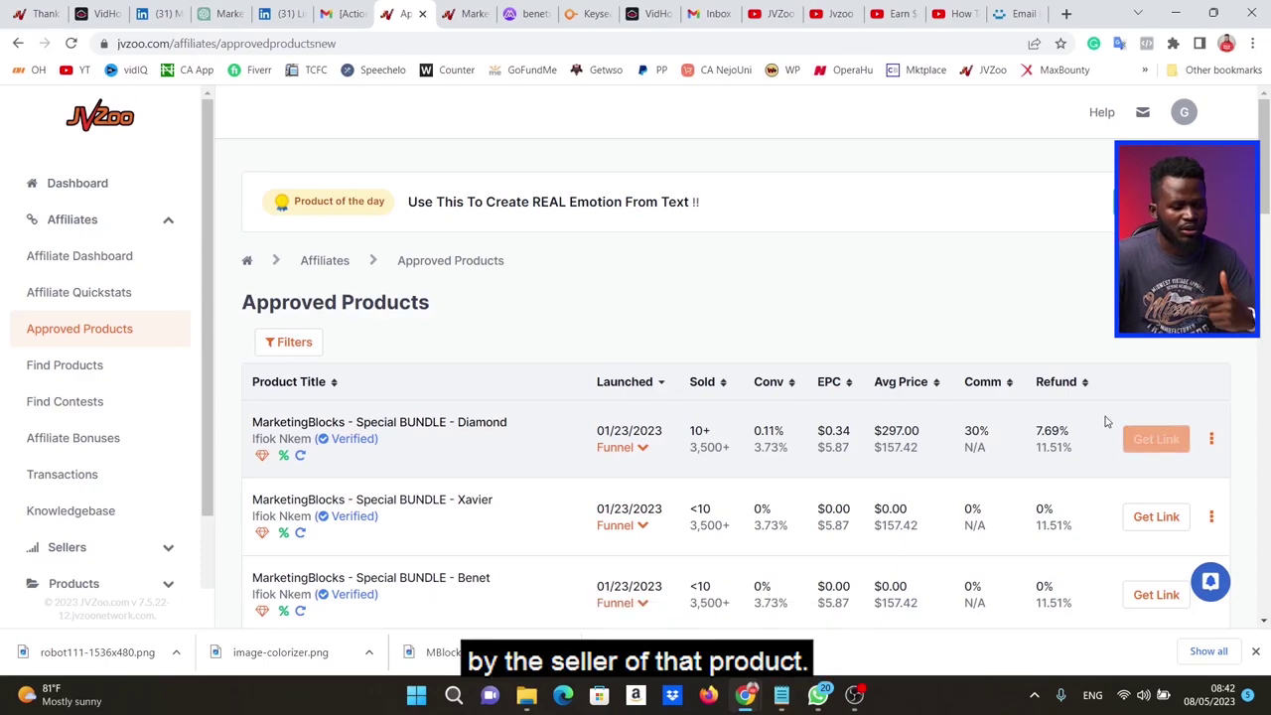
click(1158, 439)
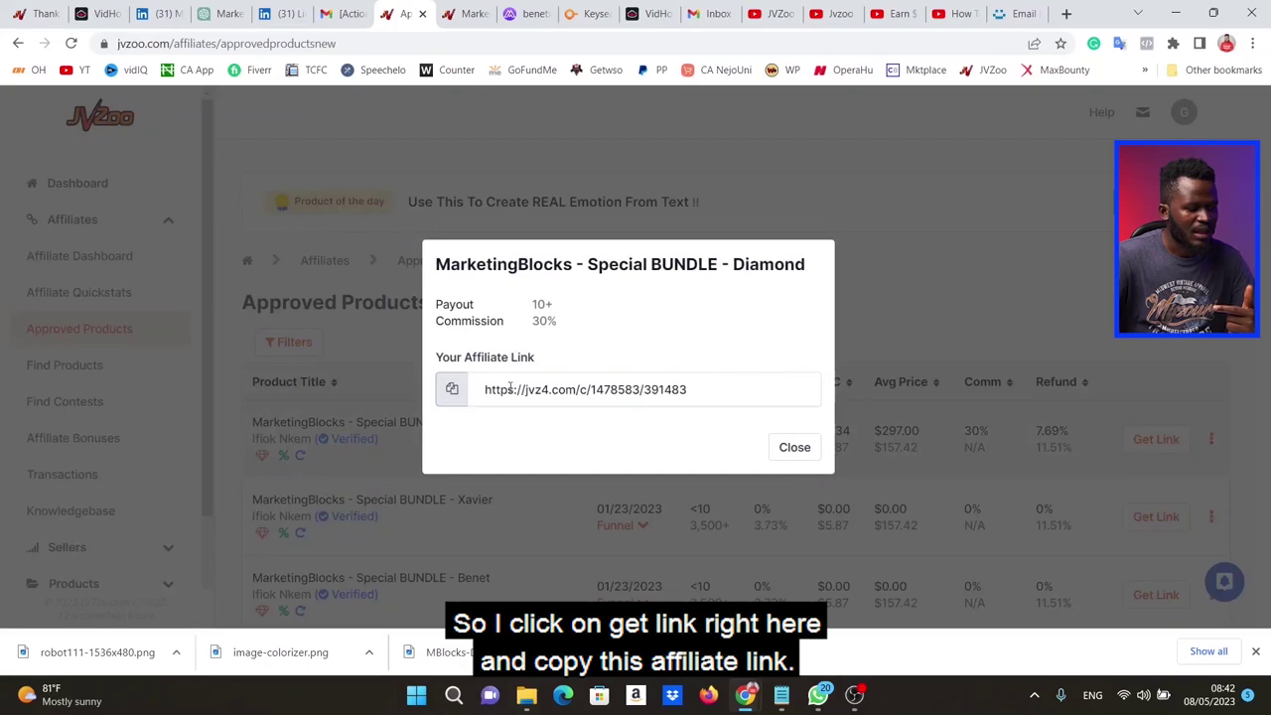
click(452, 390)
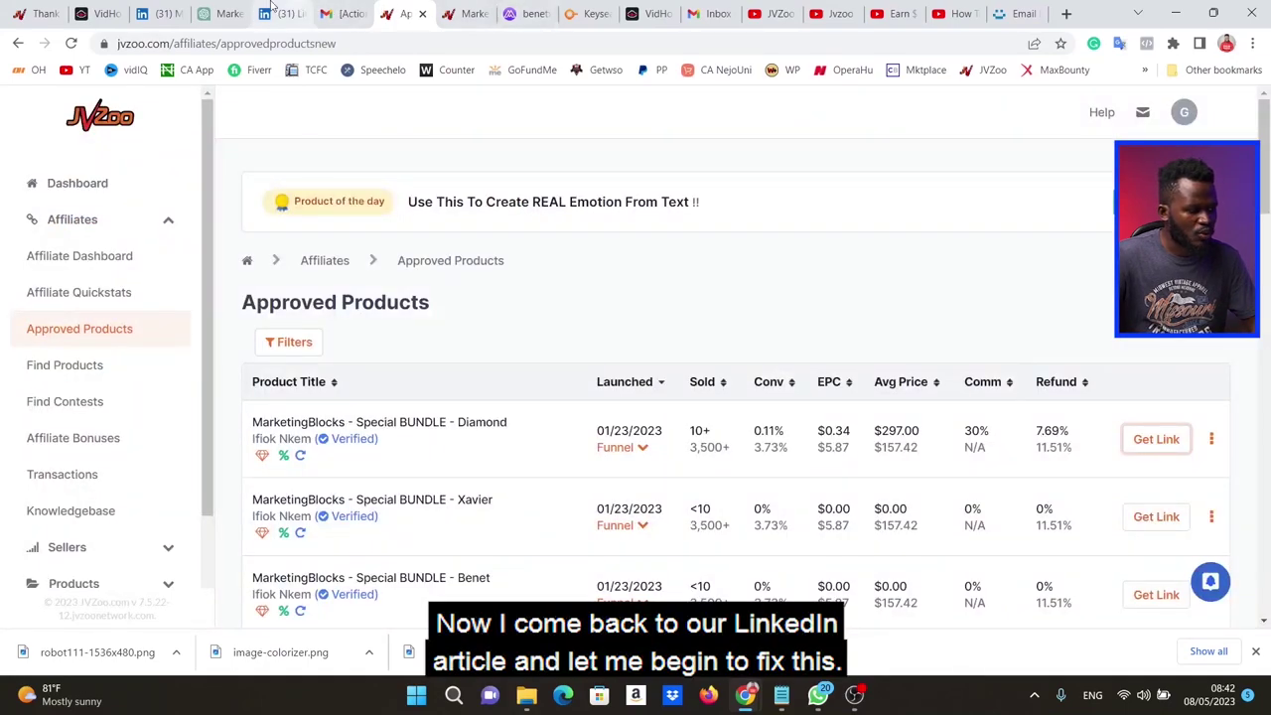
click(278, 12)
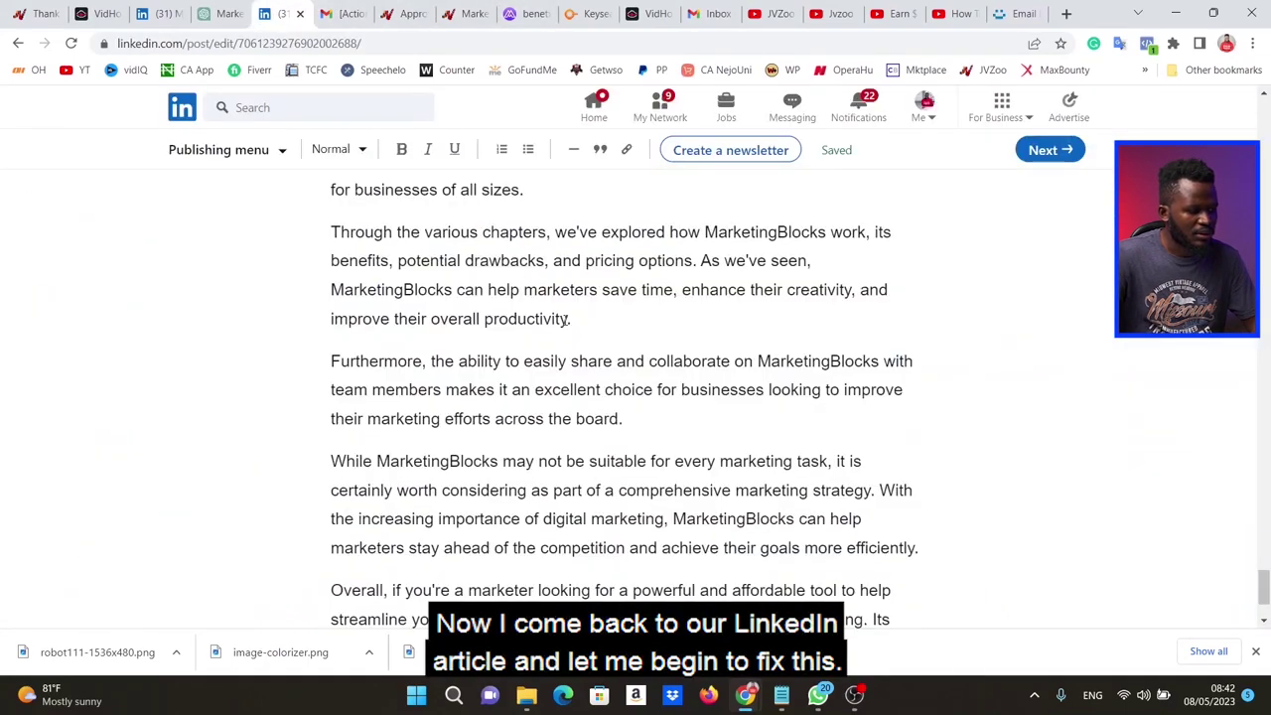
Link the $497 and $297 BUY NOW pricing images to the pasted affiliate URL.
scroll(596, 331, up, 10)
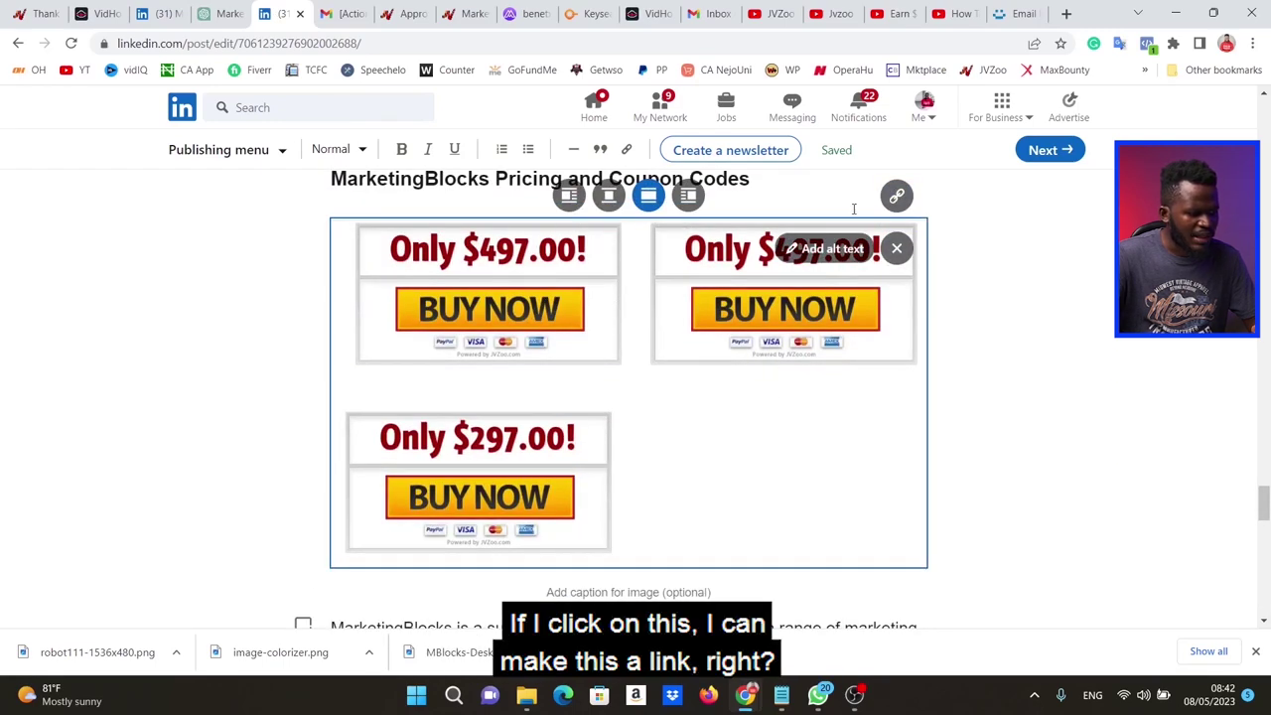
click(897, 197)
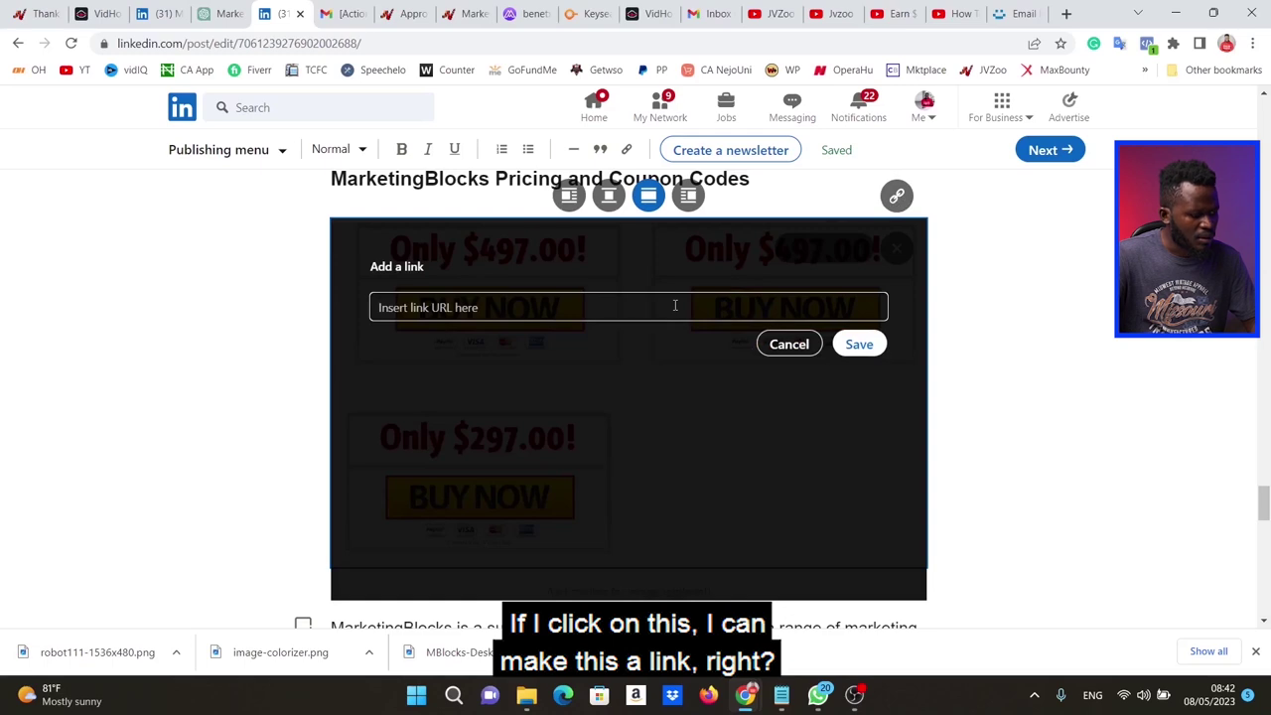
key(ctrl+v)
click(859, 344)
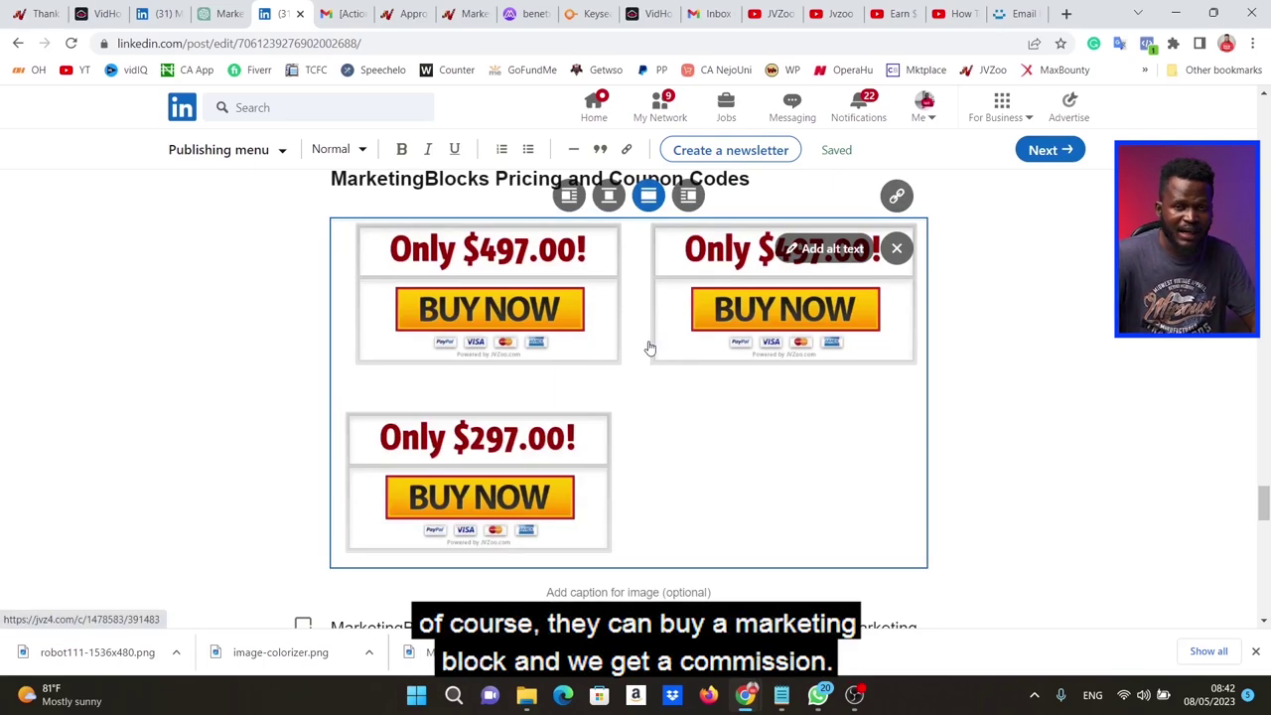
Add the line 'CLICK HERE TO GET MARKETING BLOCK AT A DISCOUNT' after 'achieve success.'.
scroll(993, 383, up, 15)
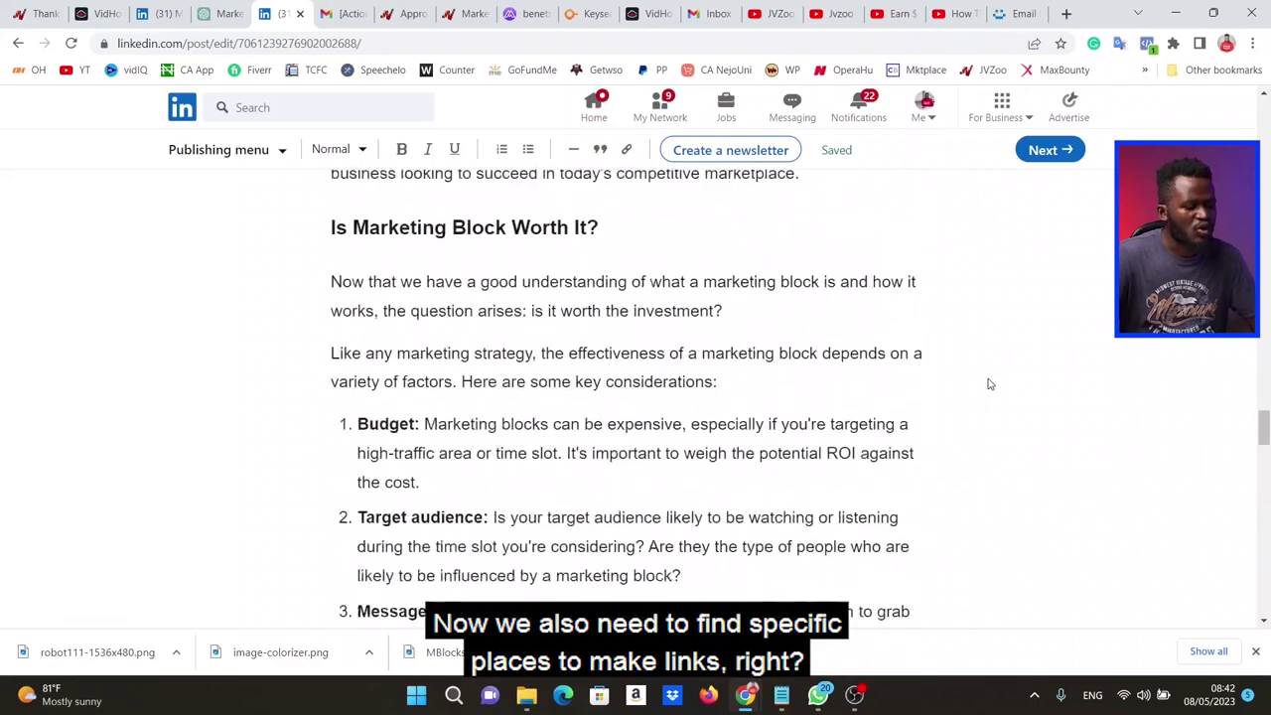
scroll(988, 387, up, 20)
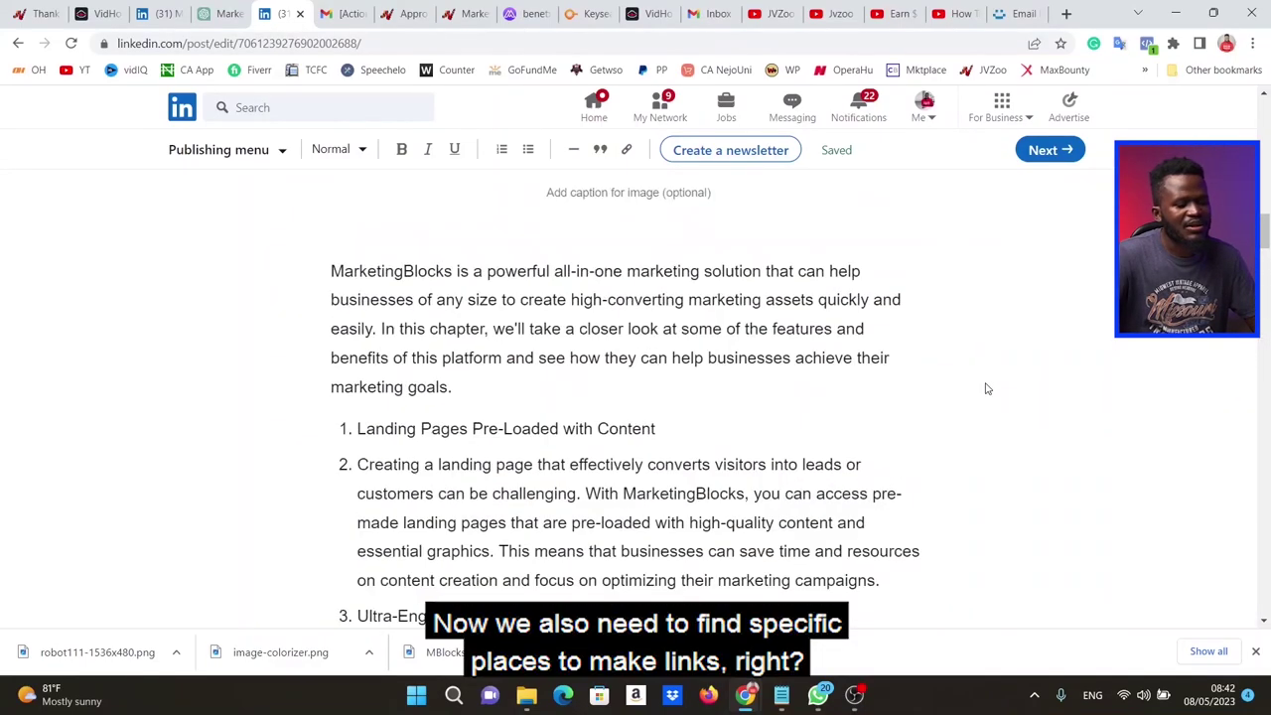
scroll(986, 390, up, 8)
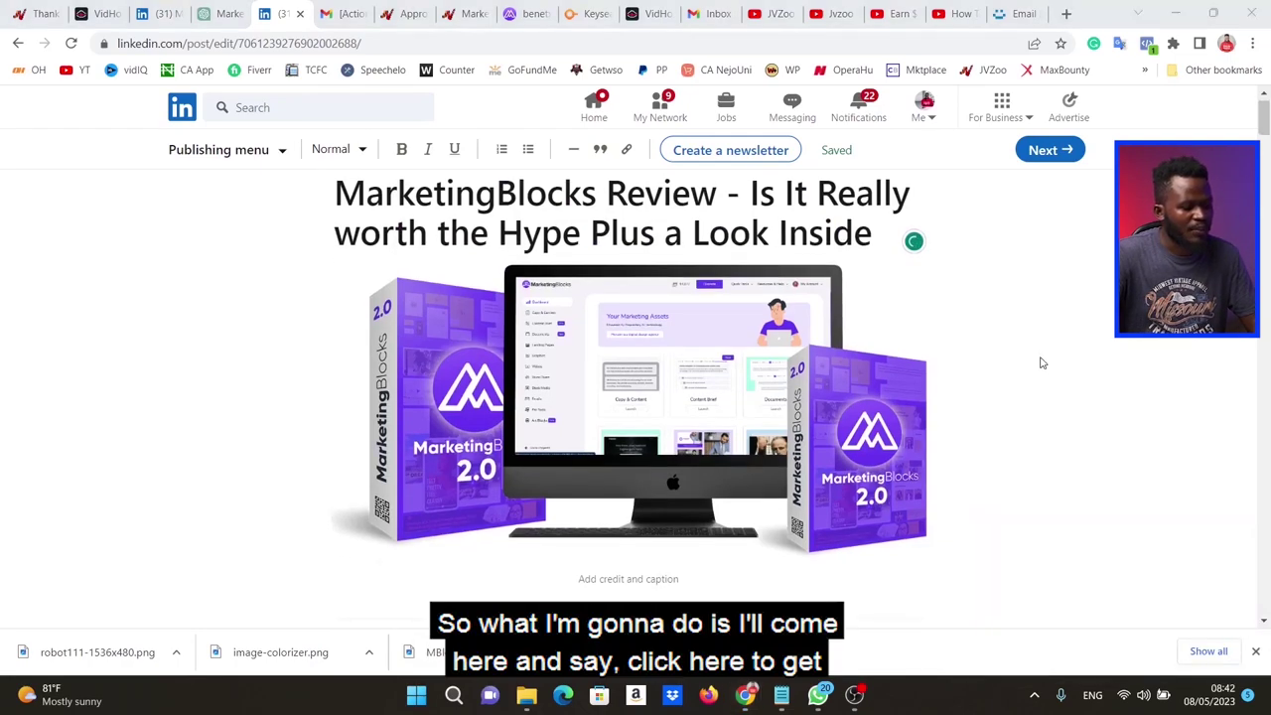
scroll(1039, 360, down, 5)
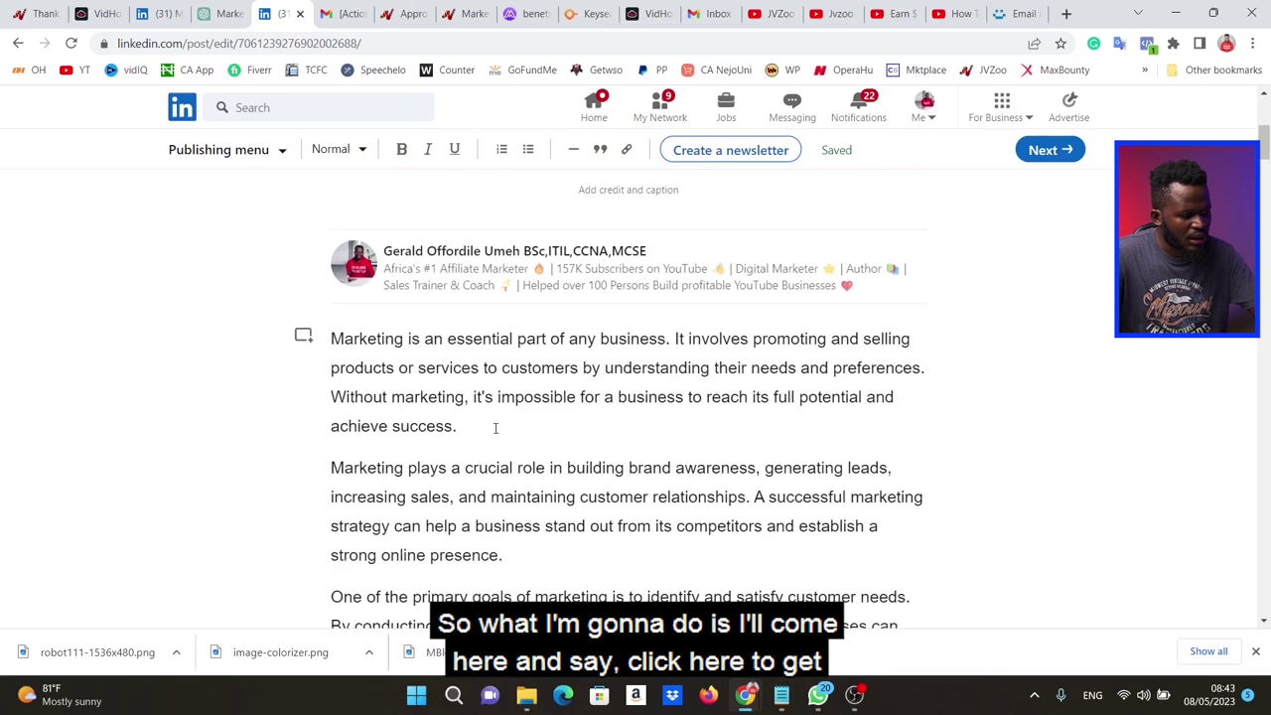
key(Return)
text(CLICK HERE TO GET)
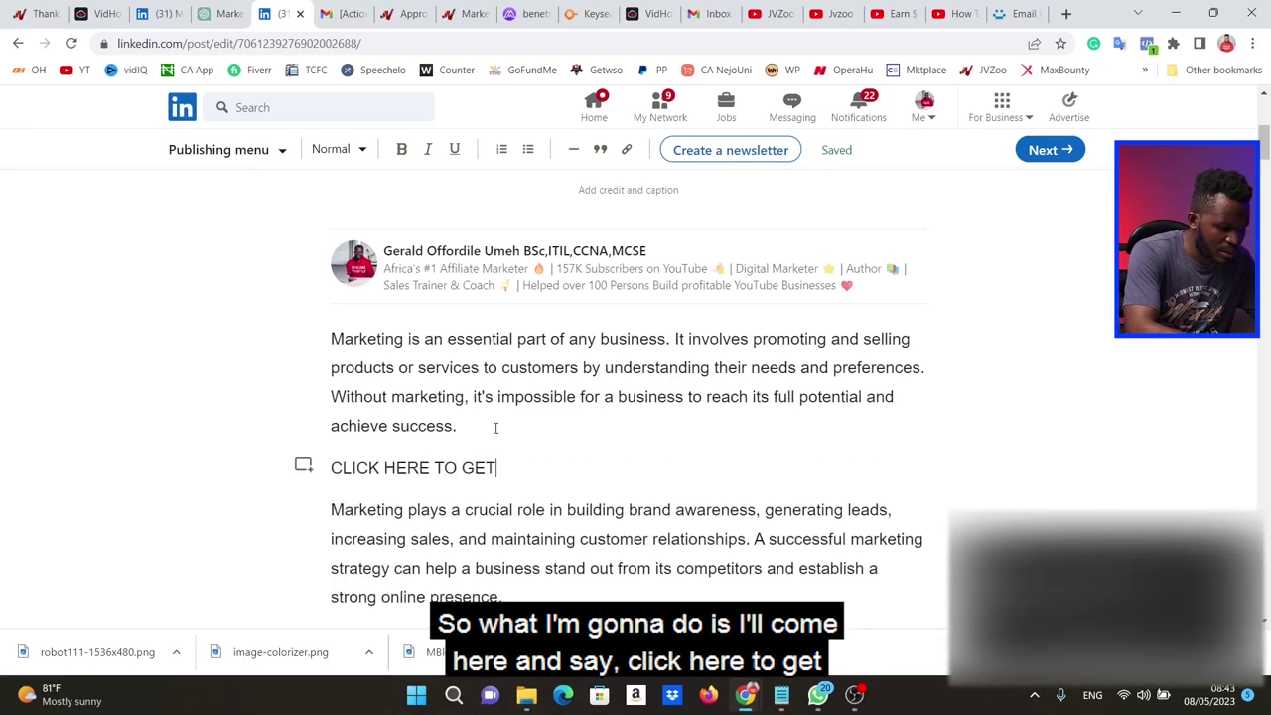
text( MARKETING BL)
text(OCK AT A DISCOUNT)
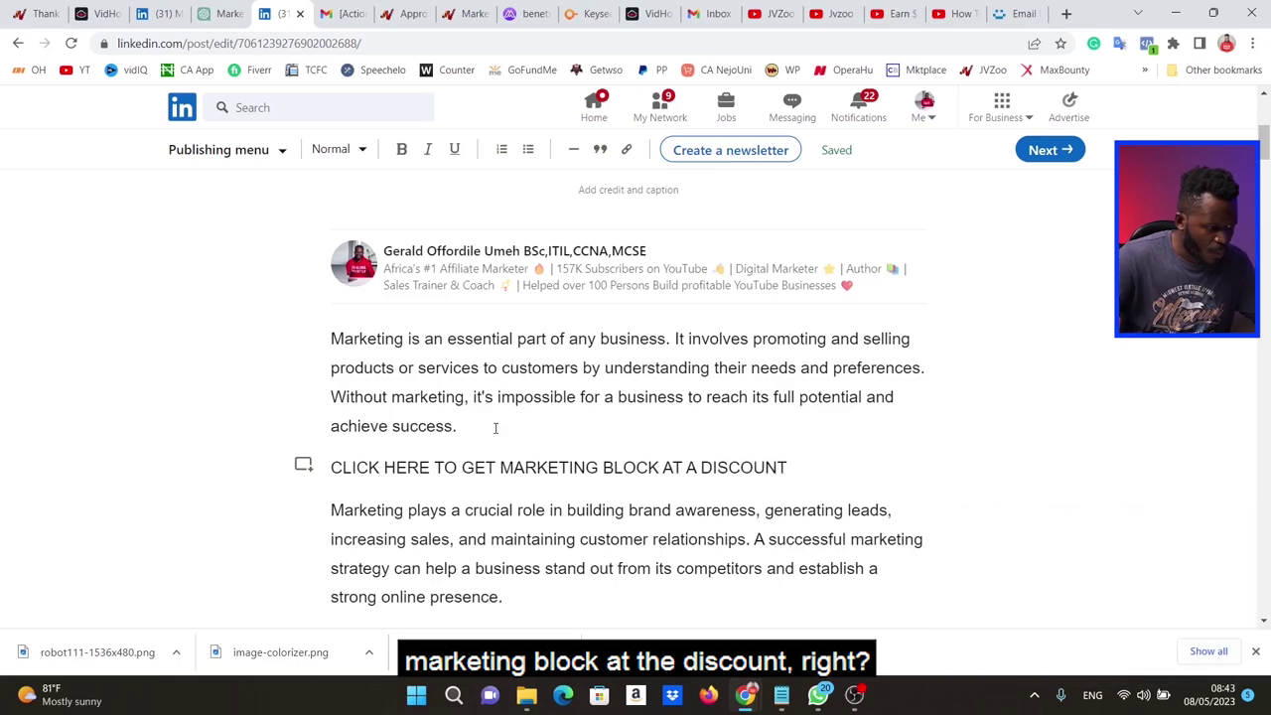
Link that call-to-action line to the pasted affiliate URL.
triple_click(504, 465)
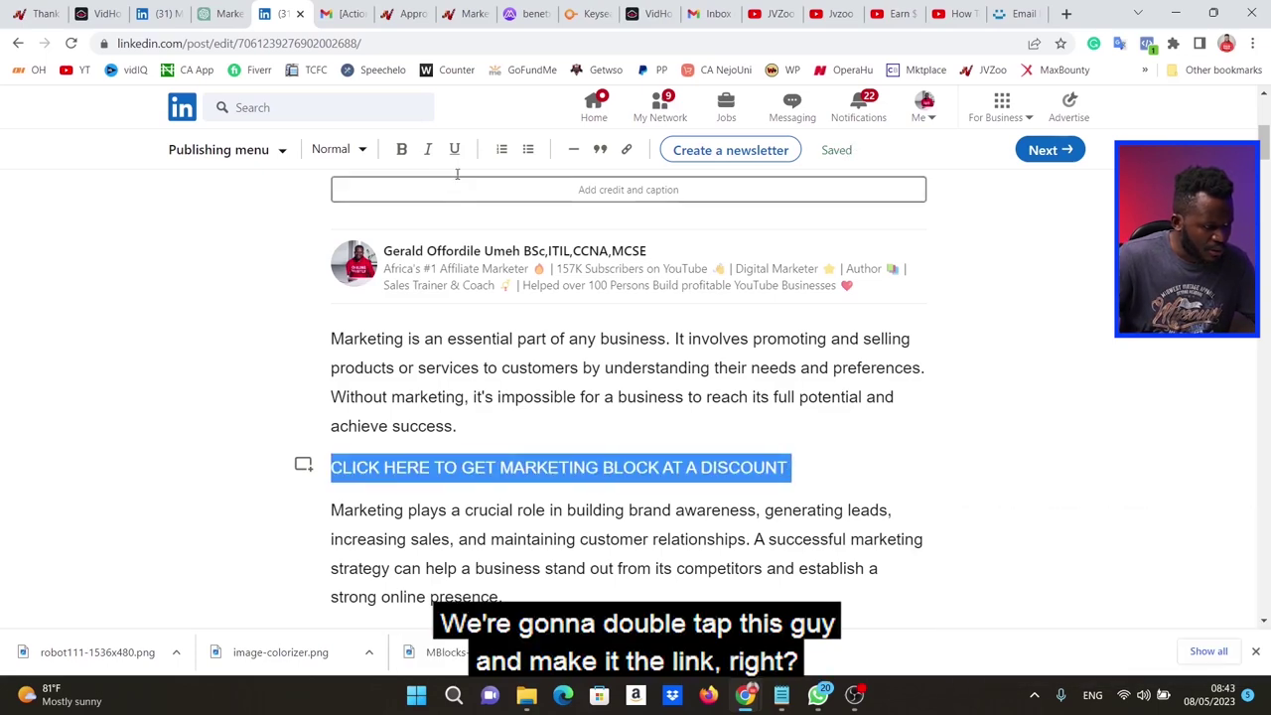
click(627, 149)
key(ctrl+v)
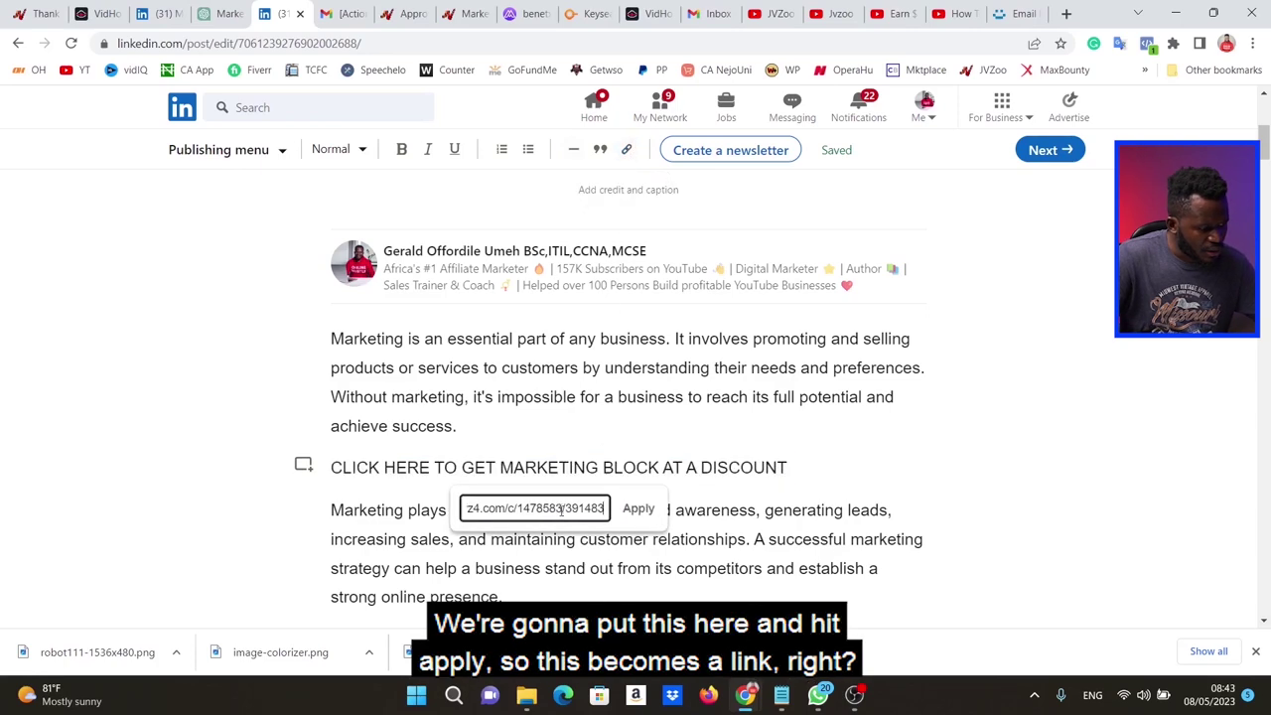
click(638, 508)
click(800, 467)
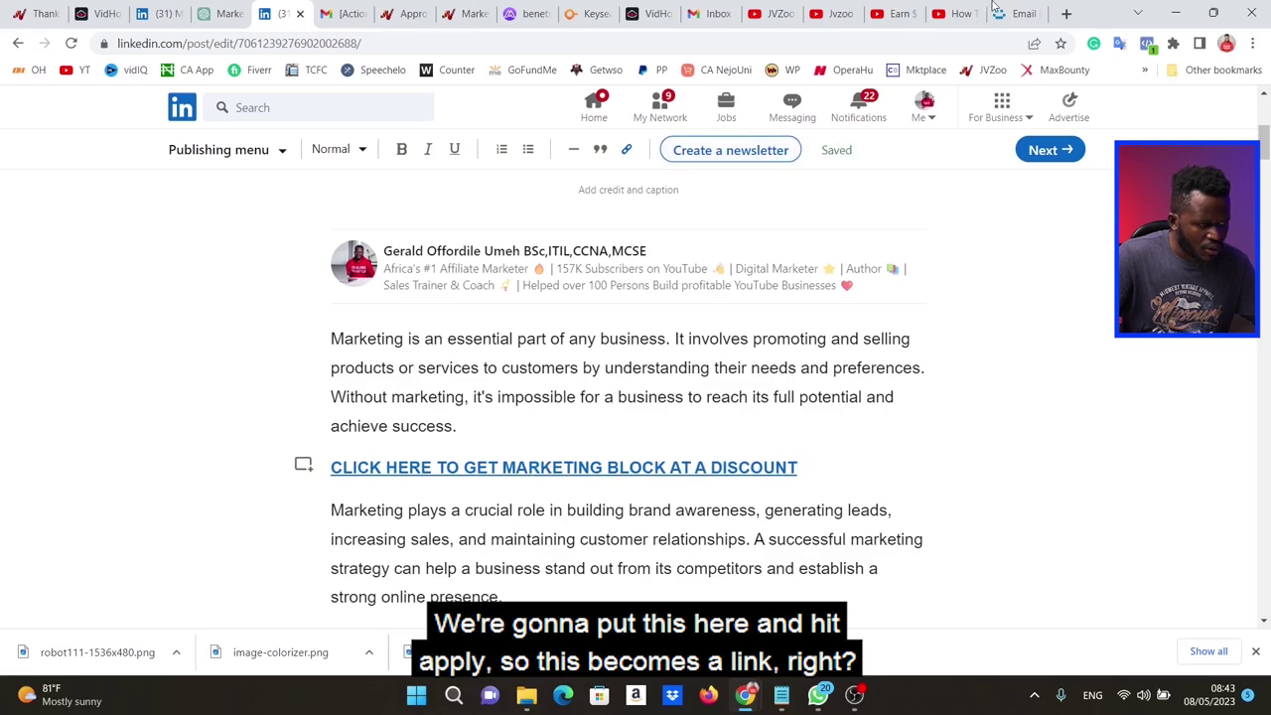
Go to Emojipedia in a new tab and search for 'point'.
click(1070, 14)
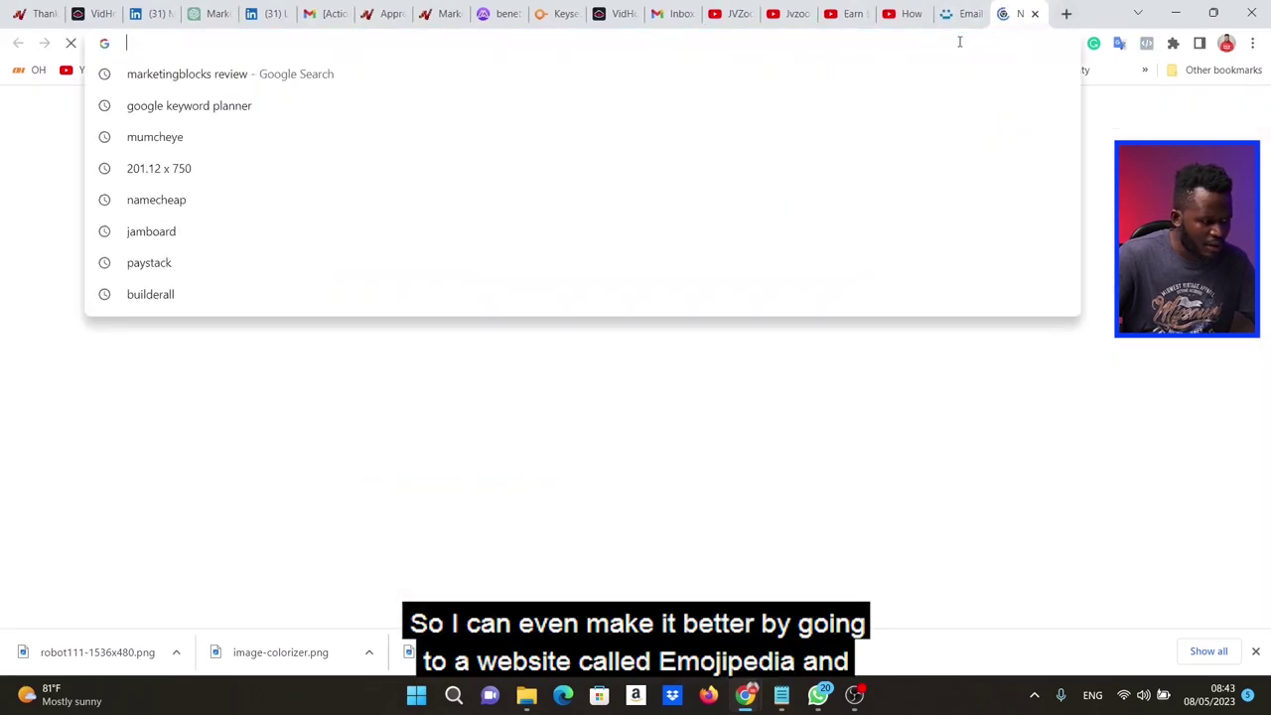
text(Emoji)
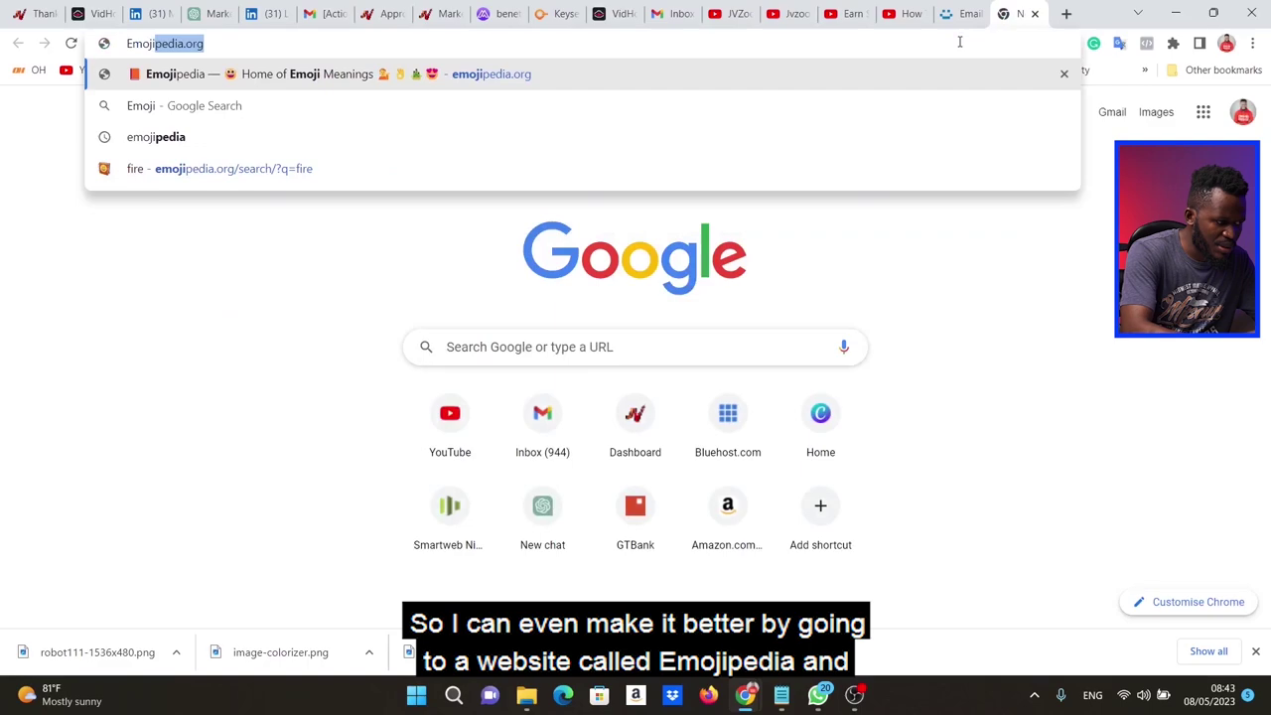
key(Return)
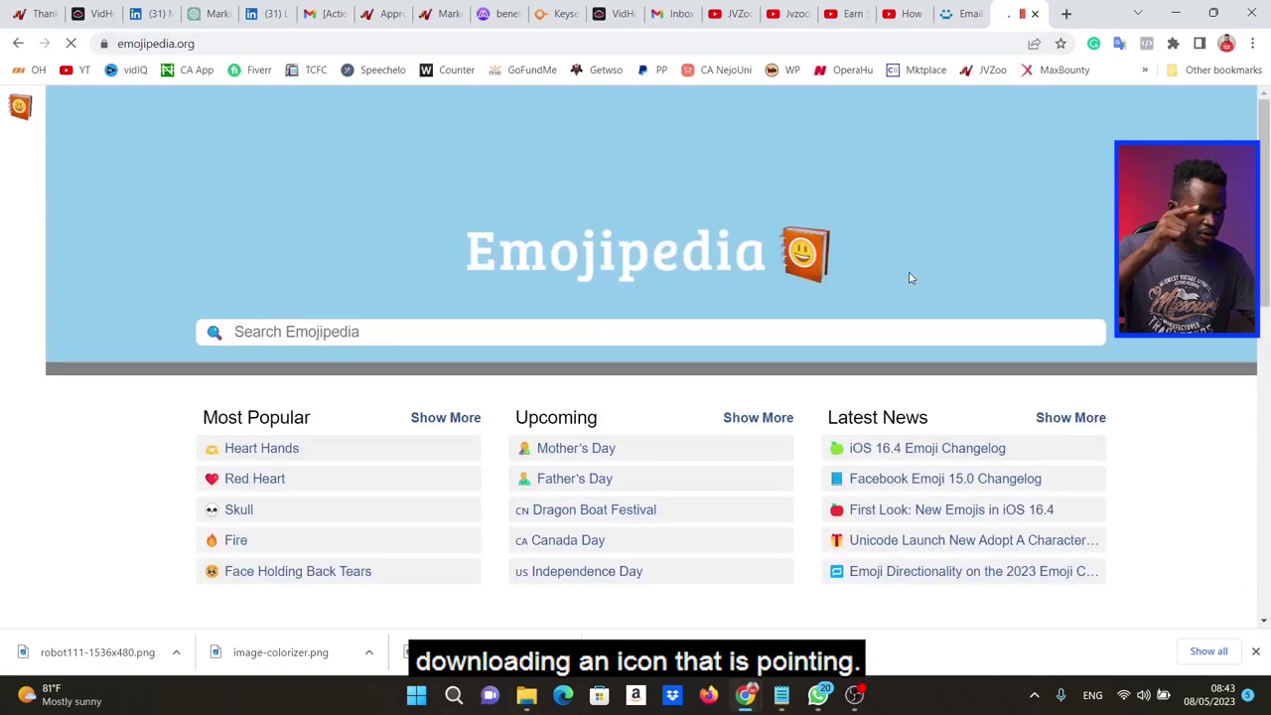
click(880, 328)
text(point)
key(Return)
Copy the Backhand Index Pointing Right emoji from its Emojipedia page.
scroll(374, 382, down, 3)
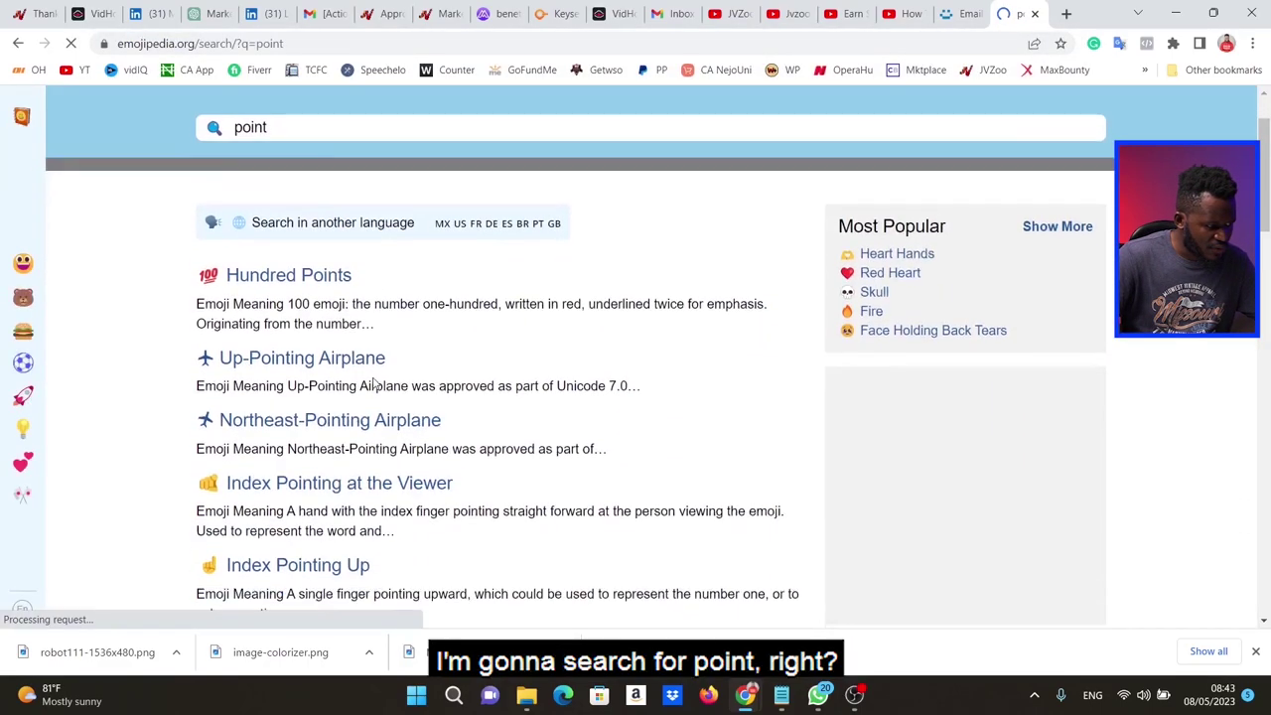
scroll(374, 383, down, 2)
scroll(297, 328, down, 6)
click(267, 316)
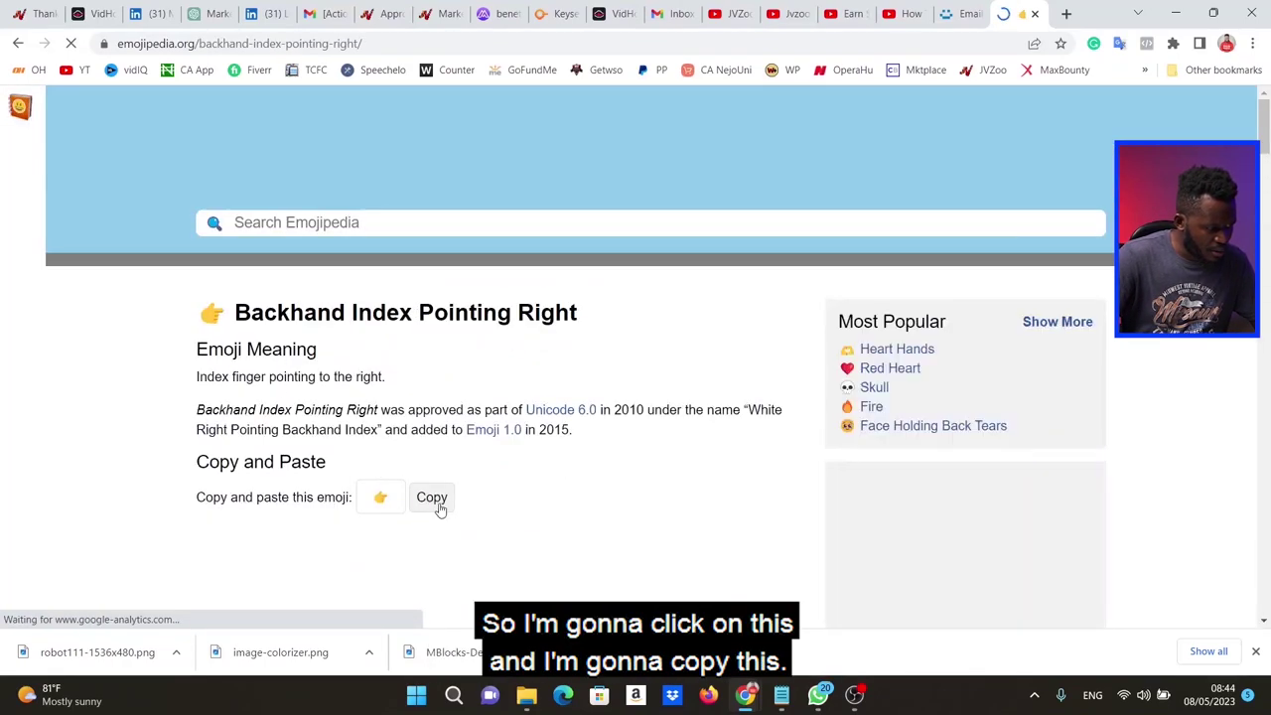
click(437, 501)
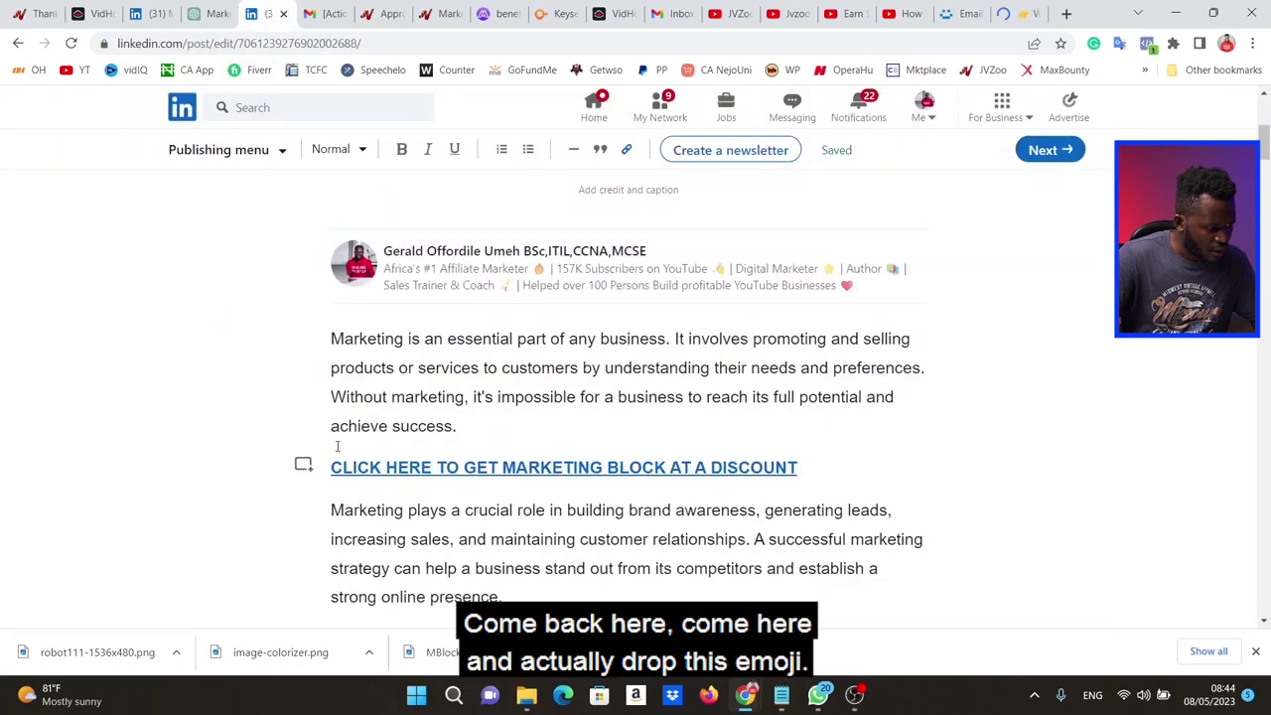
Paste the 👉 emoji before the discount CTA link and move on to publishing.
click(333, 477)
key(ctrl+v)
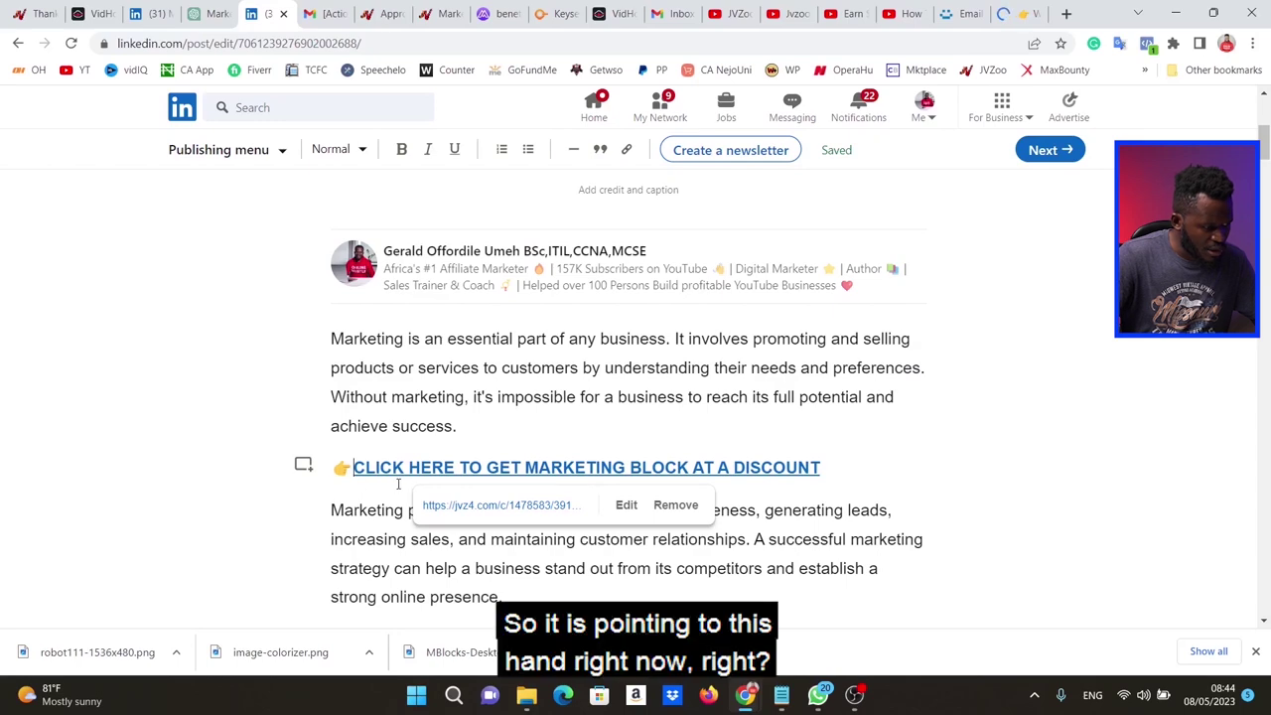
key(Left)
key(Left)
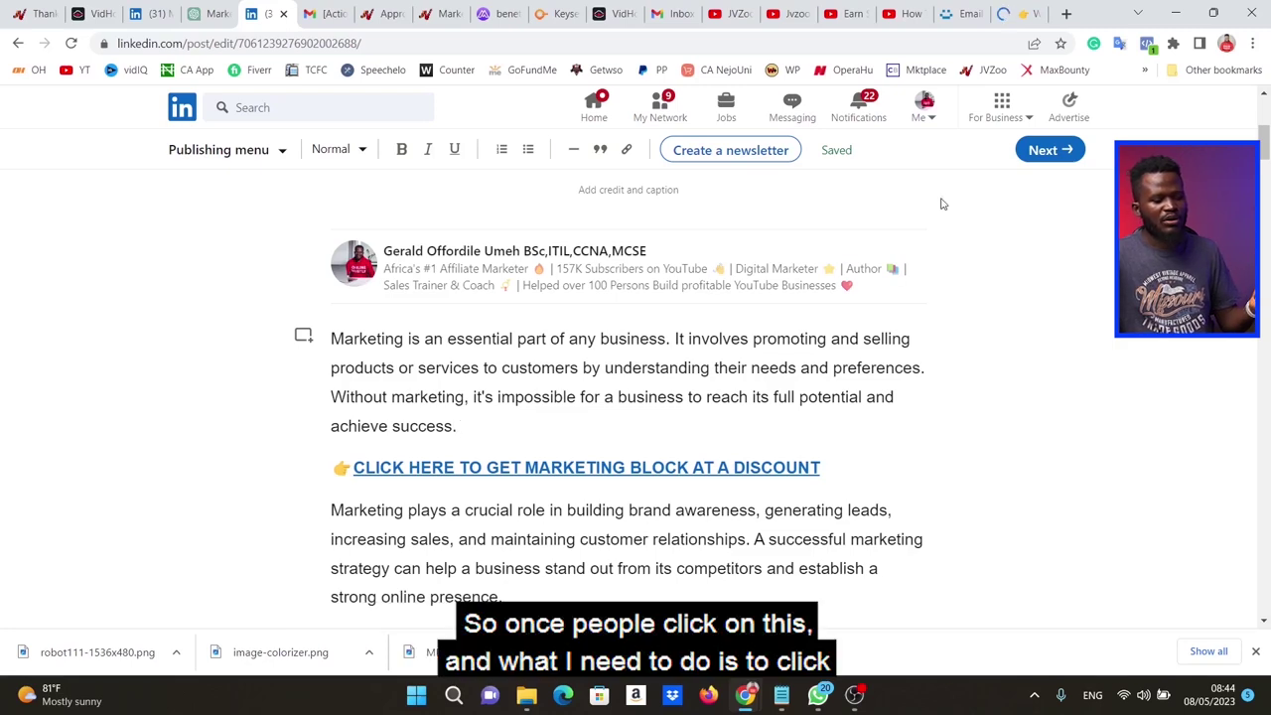
click(1045, 154)
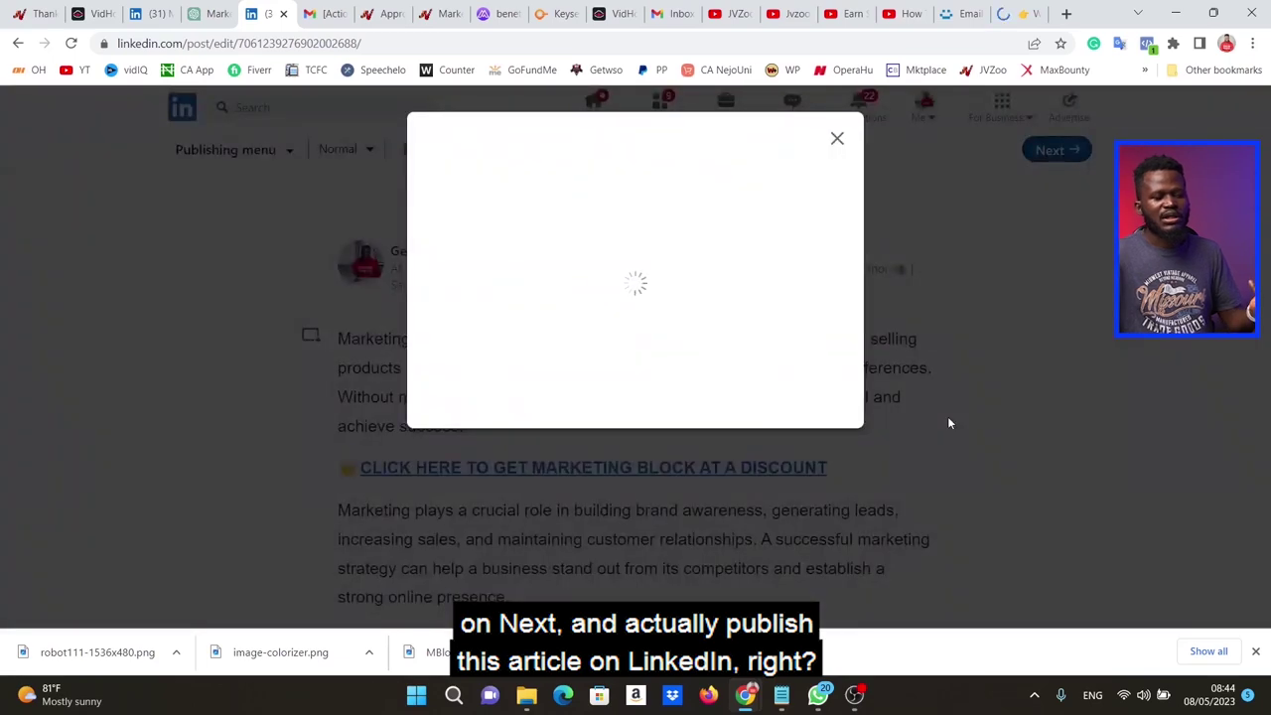